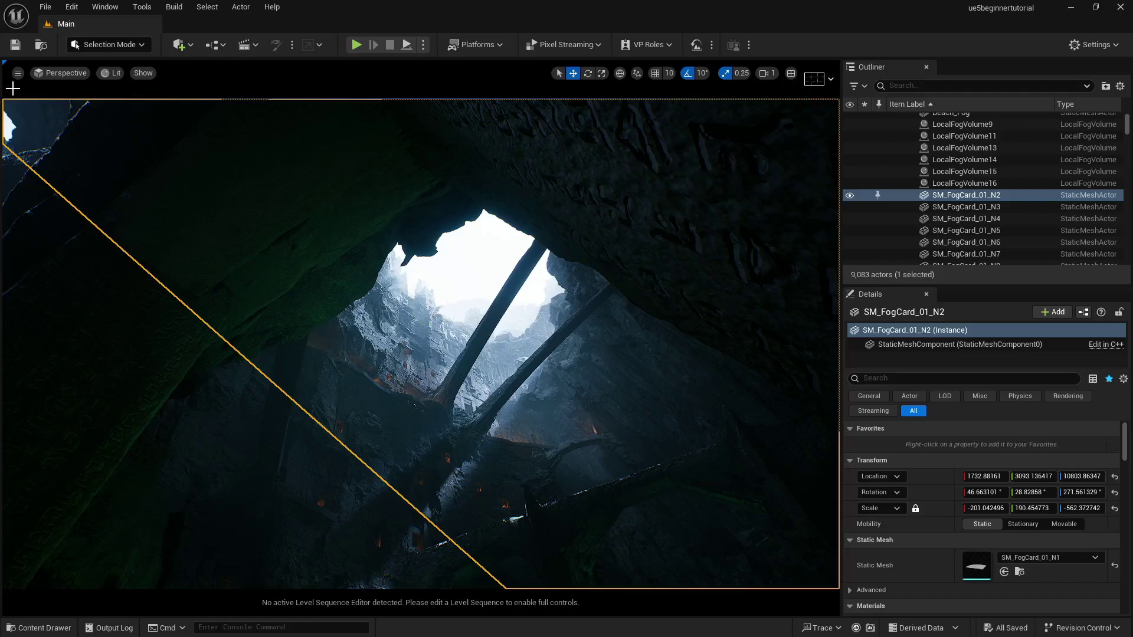
Preview the level through the placed cameras Scene1 and Scene5
left_click(83, 74)
mouse_move(172, 206)
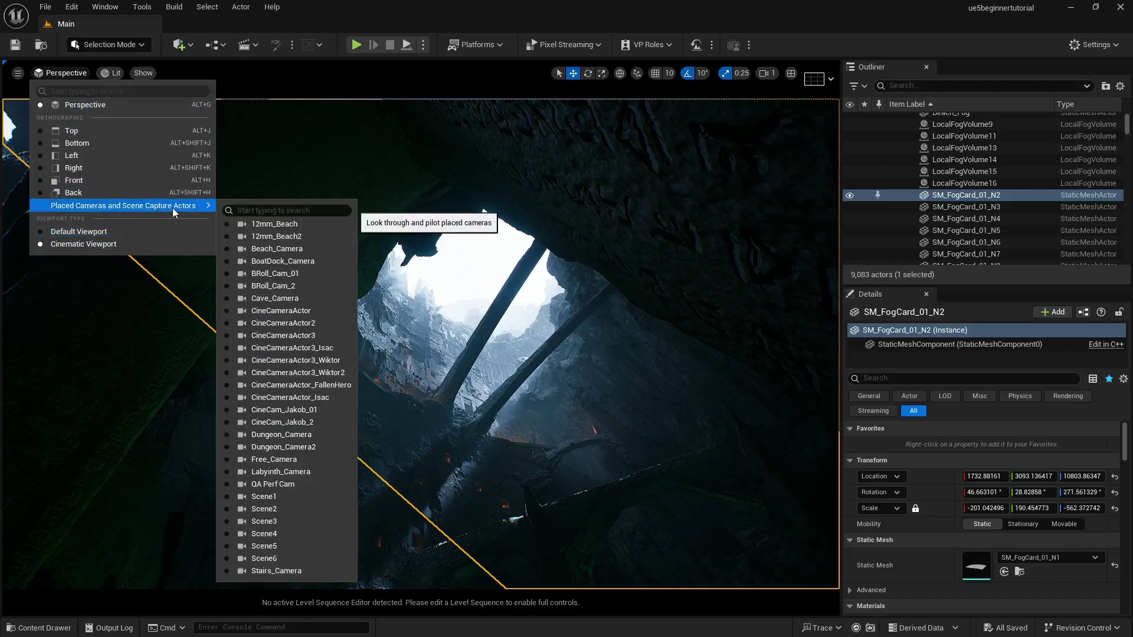
left_click(259, 499)
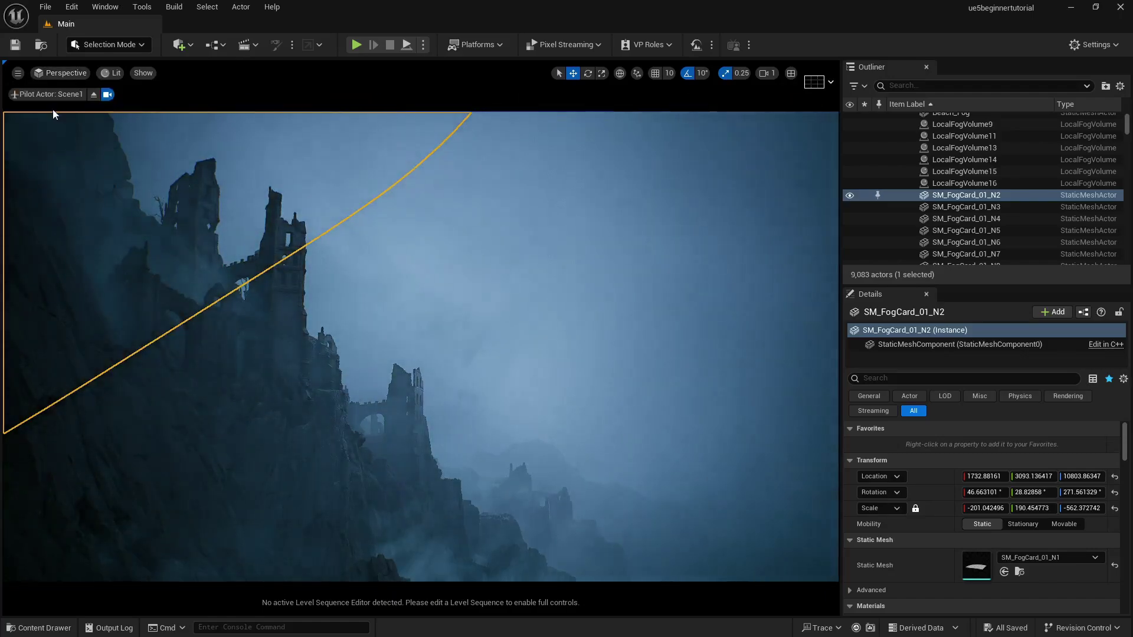
left_click(63, 73)
mouse_move(153, 205)
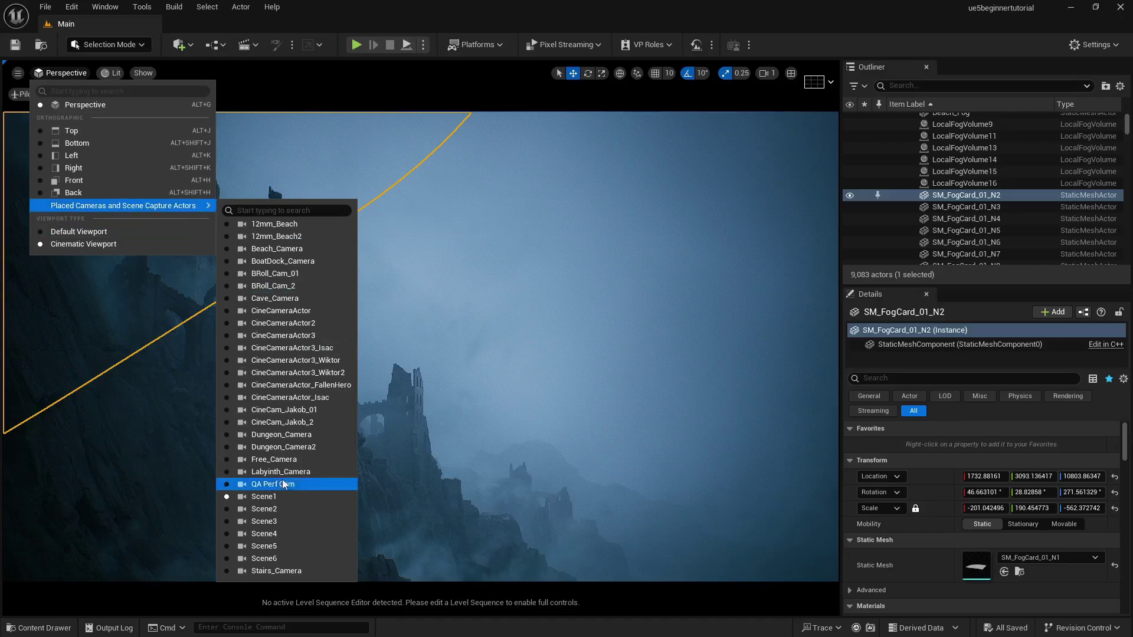
left_click(286, 546)
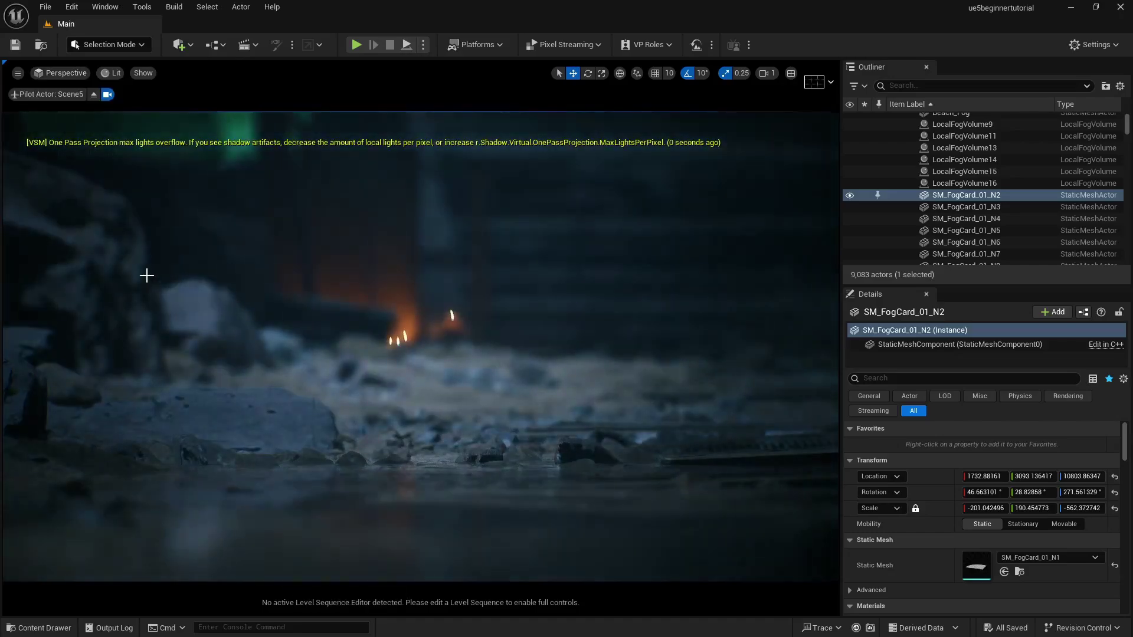
Switch the viewport to look through the placed Scene6 camera
left_click(66, 72)
mouse_move(161, 207)
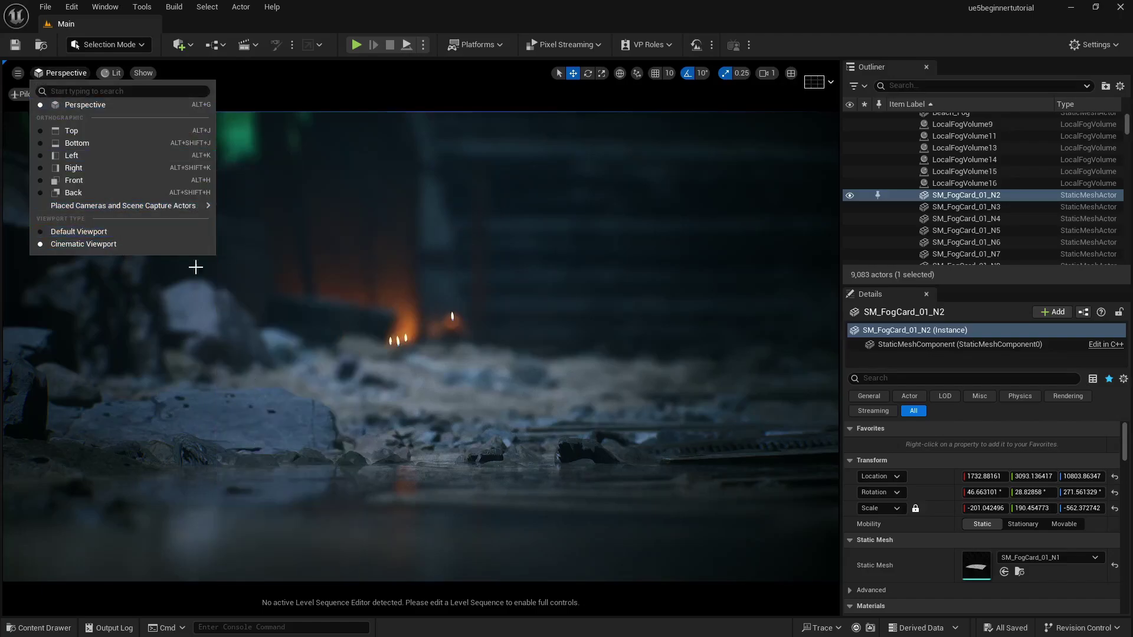
left_click(272, 559)
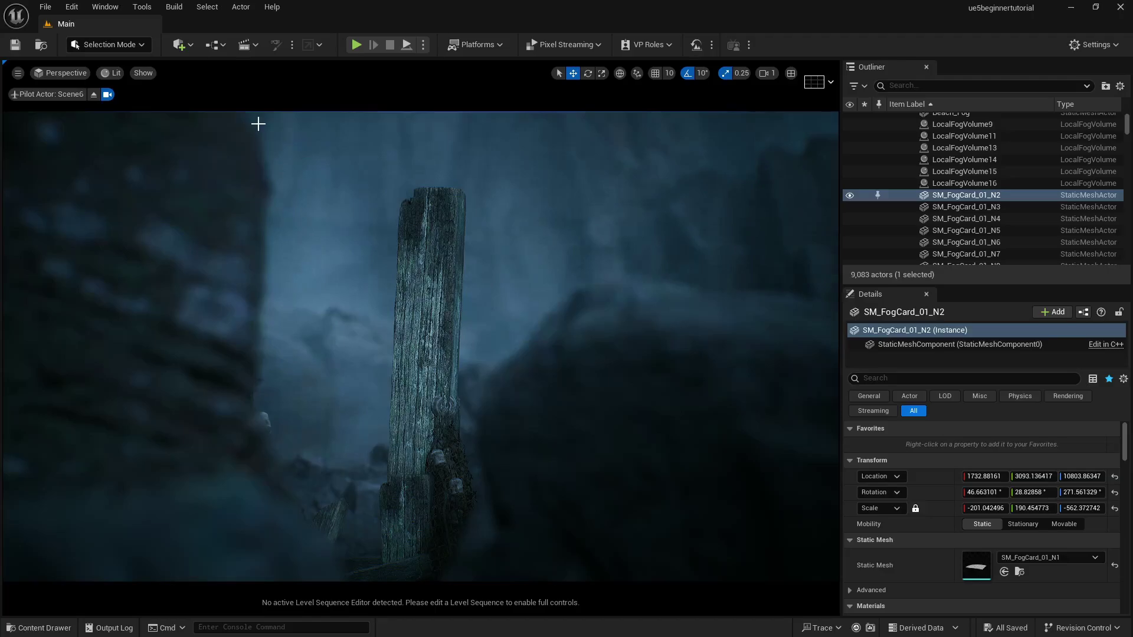
Start adding a level sequence to the level and create a folder named Sequence inside Content for it
left_click(257, 45)
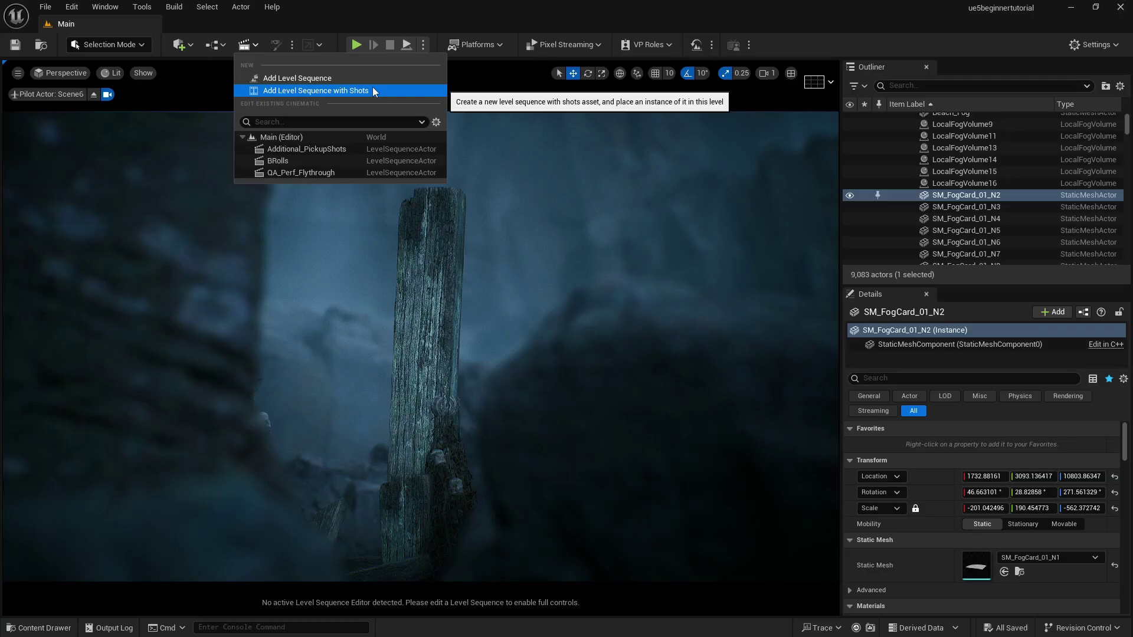
left_click(358, 79)
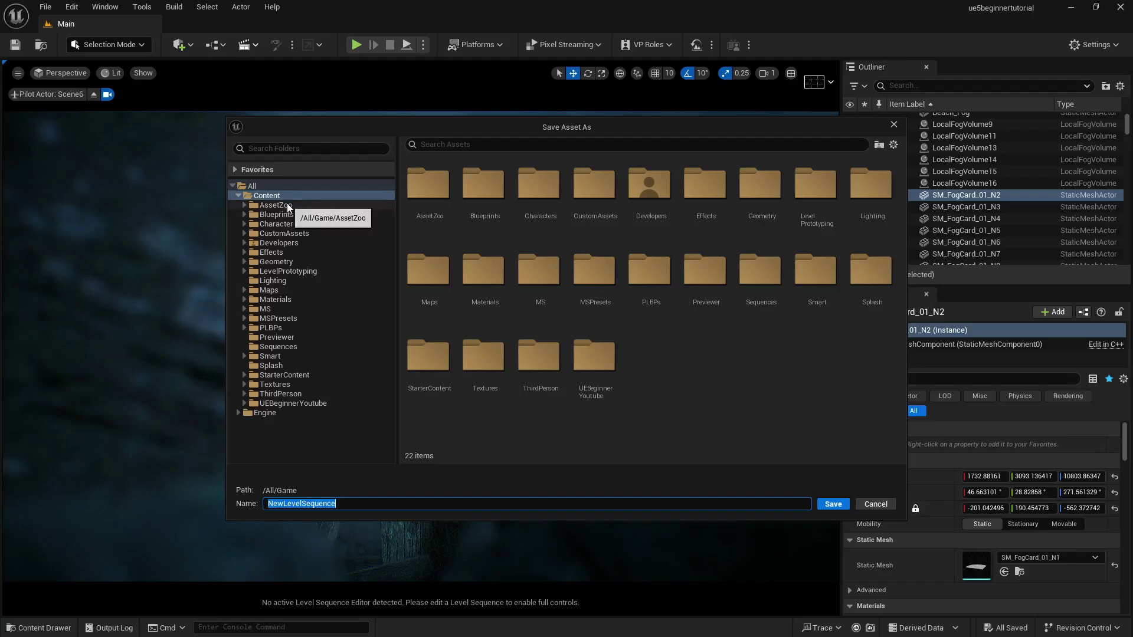
left_click(289, 197)
right_click(292, 195)
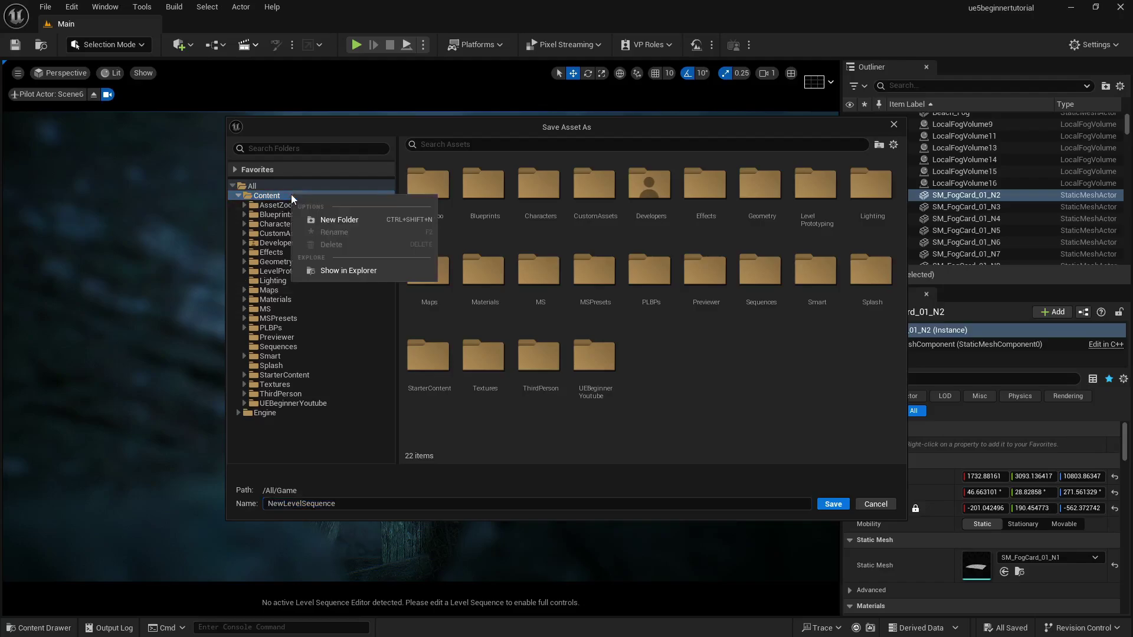
left_click(324, 215)
type("Se")
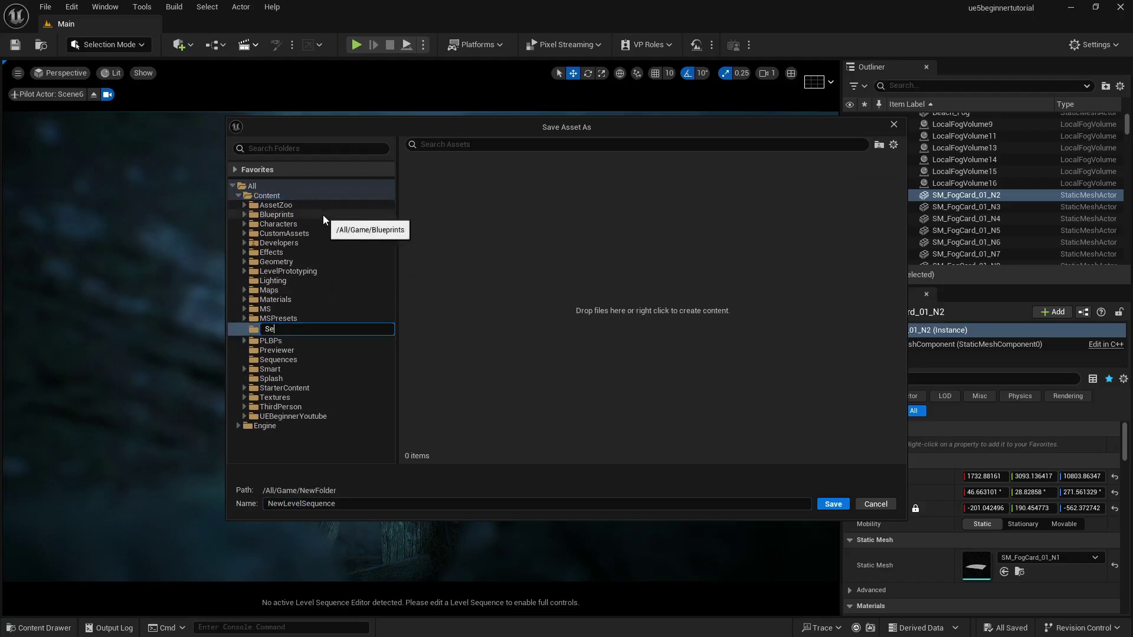
type("quence")
key("Return")
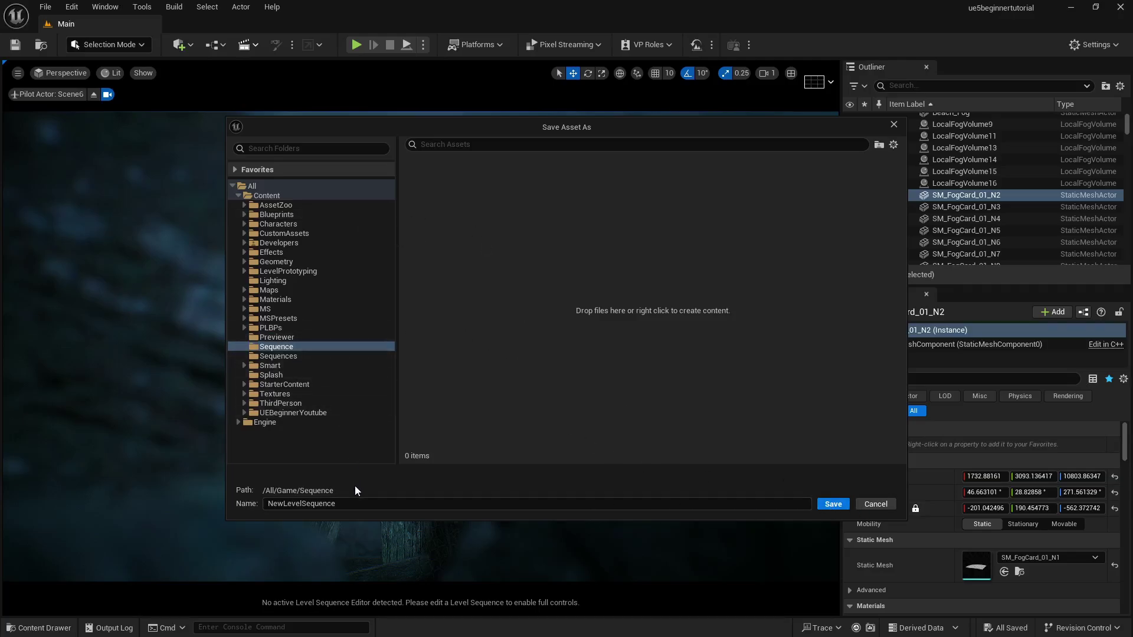
Save the new level sequence as Scene6 and close the Sequencer Curves window
left_click(350, 505)
type("Scene1")
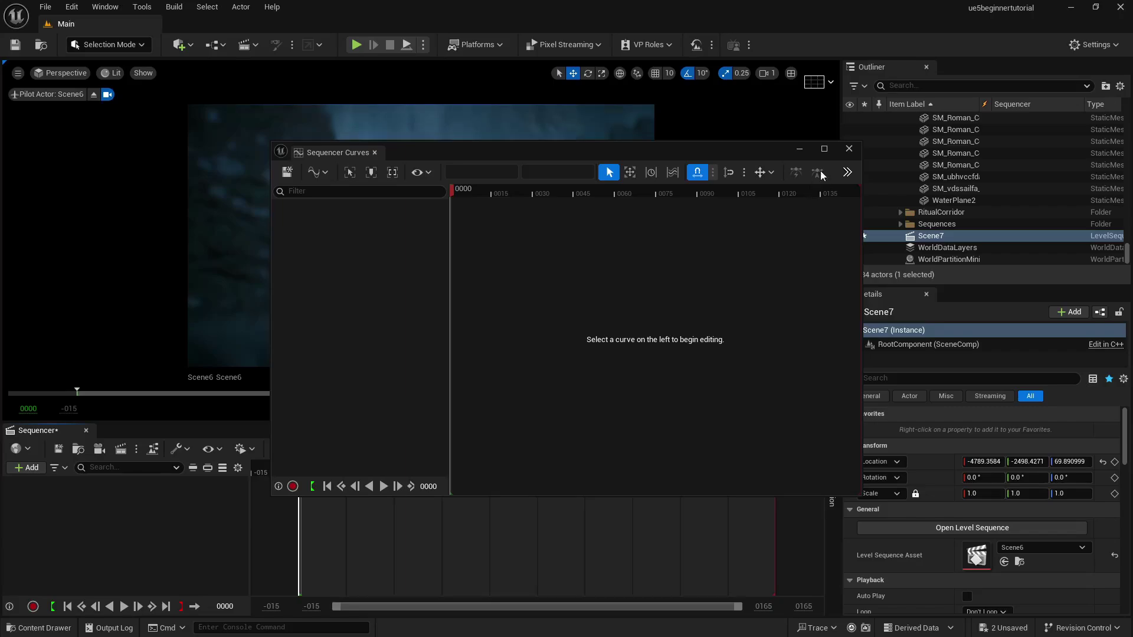
left_click(849, 149)
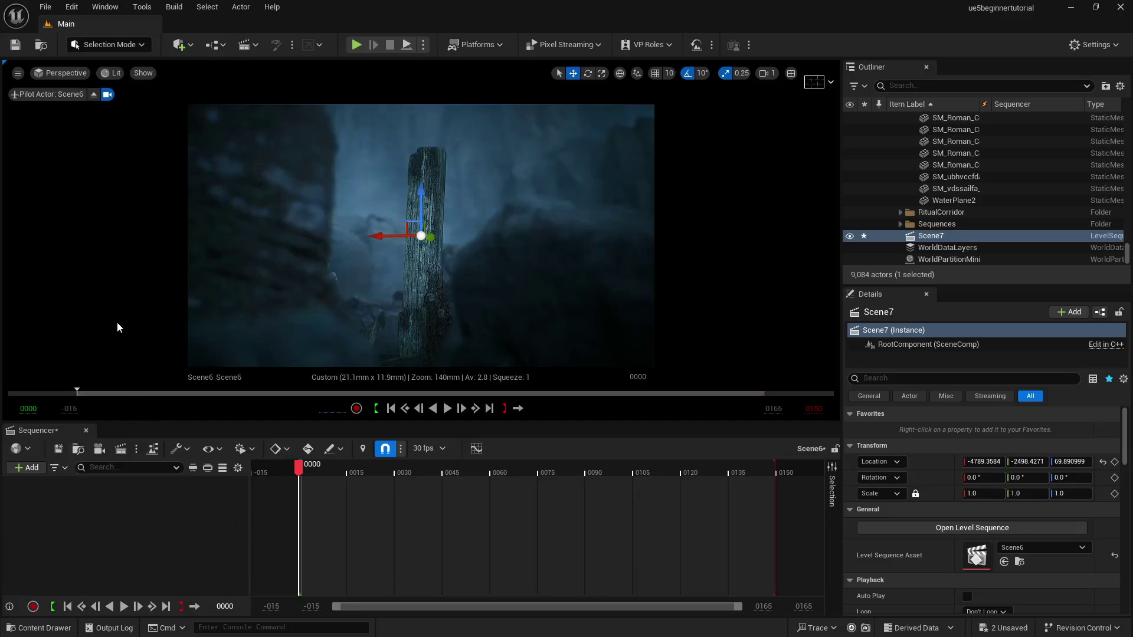
Switch the viewport type to Default Viewport and back to Cinematic Viewport
left_click(55, 76)
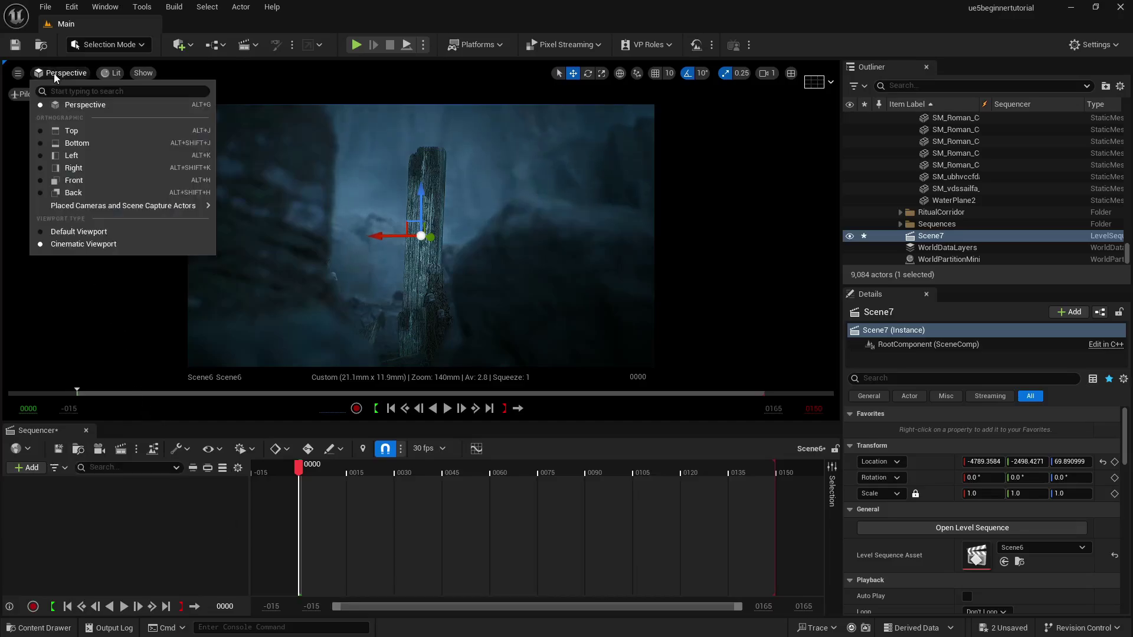
left_click(83, 231)
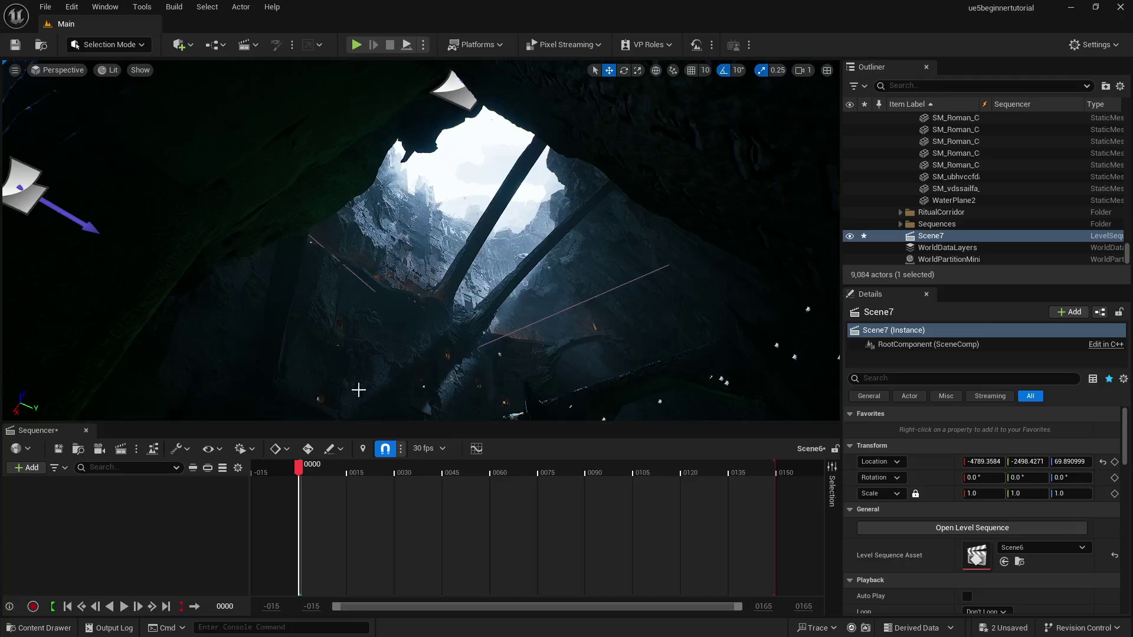
left_click(64, 70)
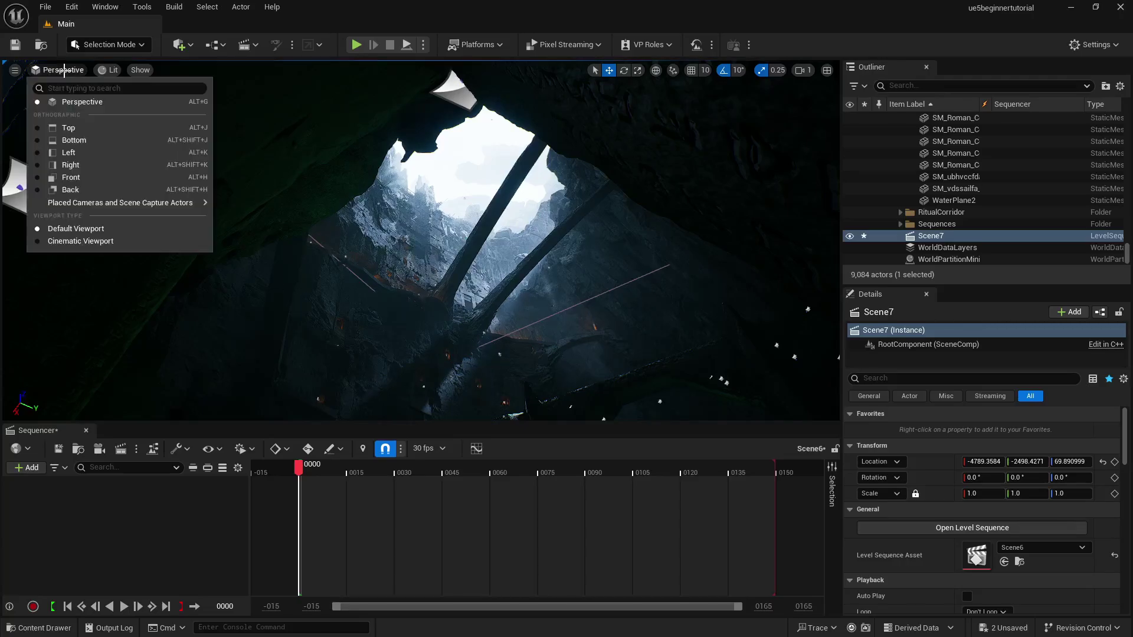
left_click(83, 241)
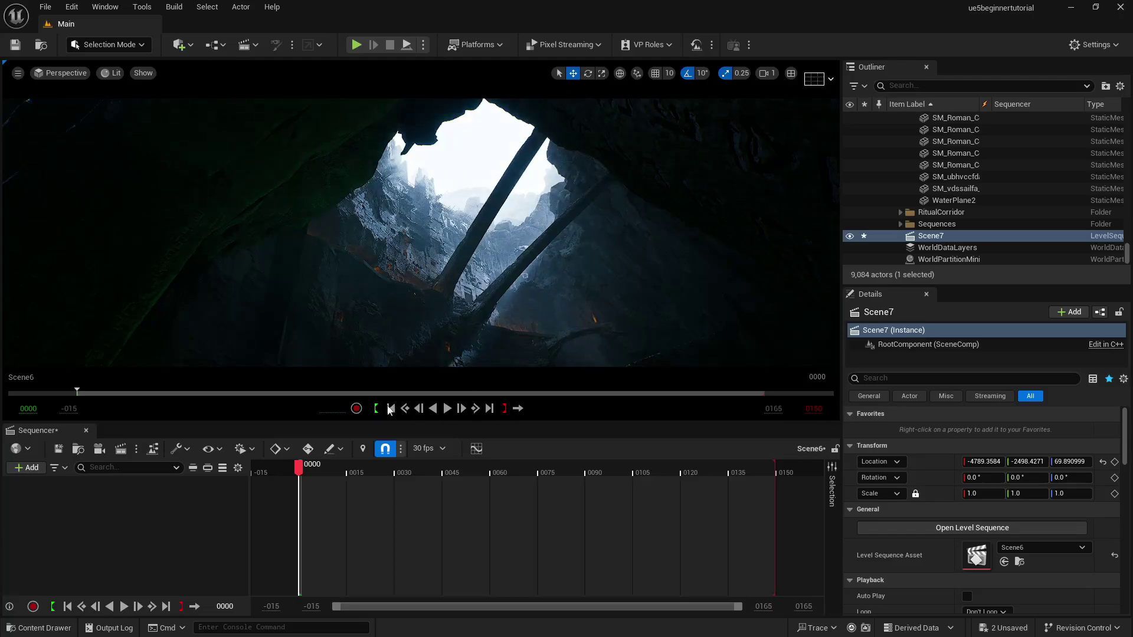
Pilot the Scene6 camera again in the cinematic viewport
left_click(67, 73)
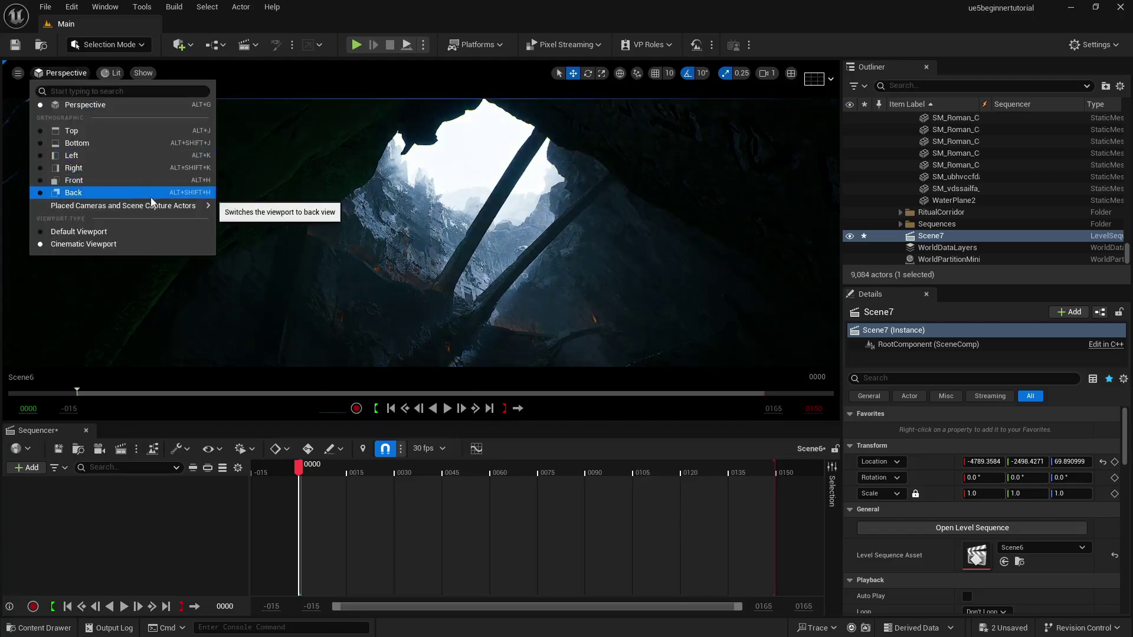
mouse_move(154, 204)
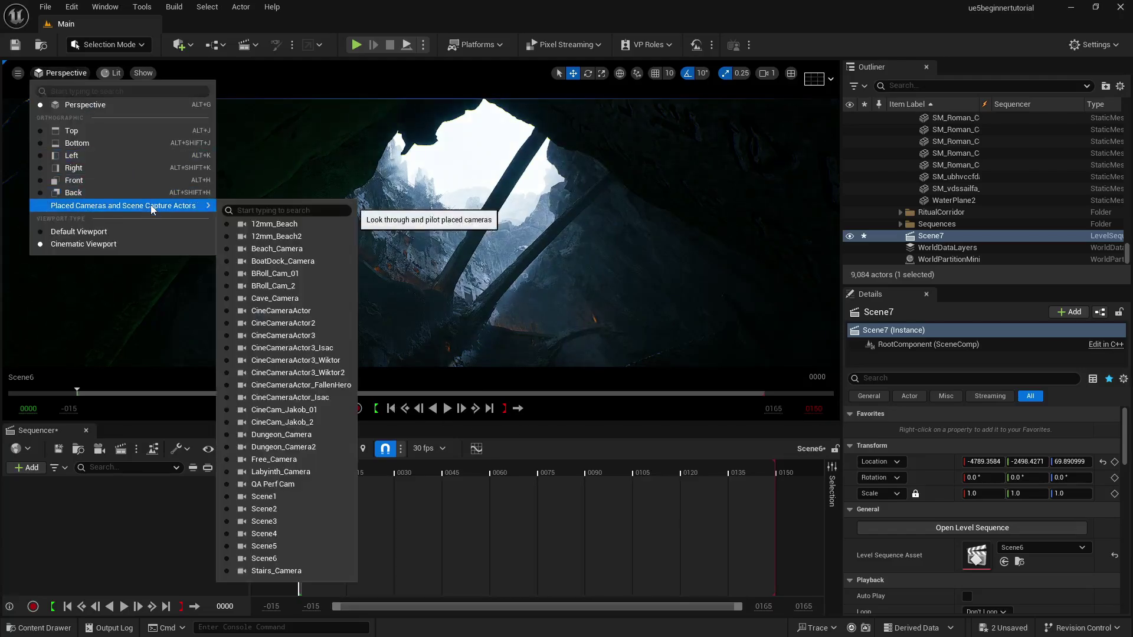
left_click(309, 559)
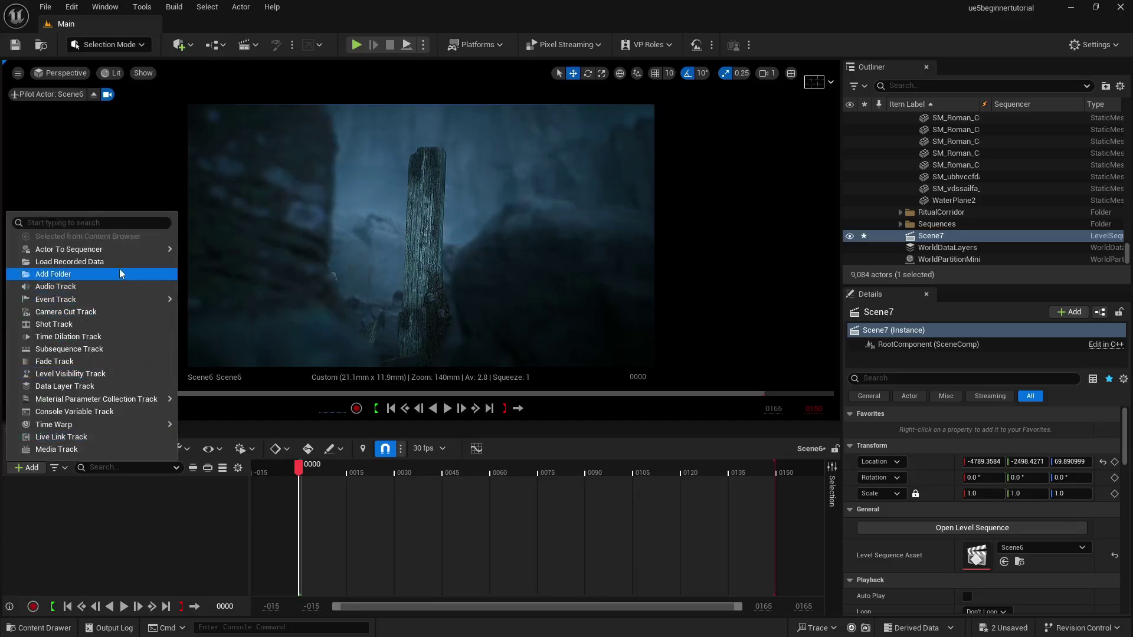
Filter the Outliner by "scene" to list the scene cameras
mouse_move(126, 255)
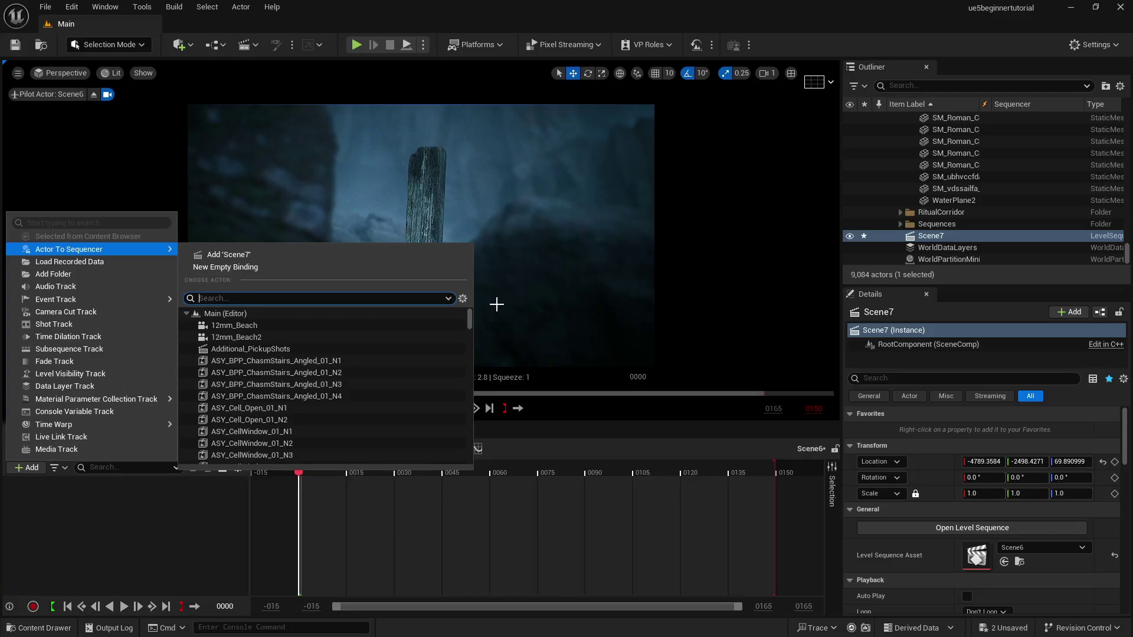
left_click(950, 86)
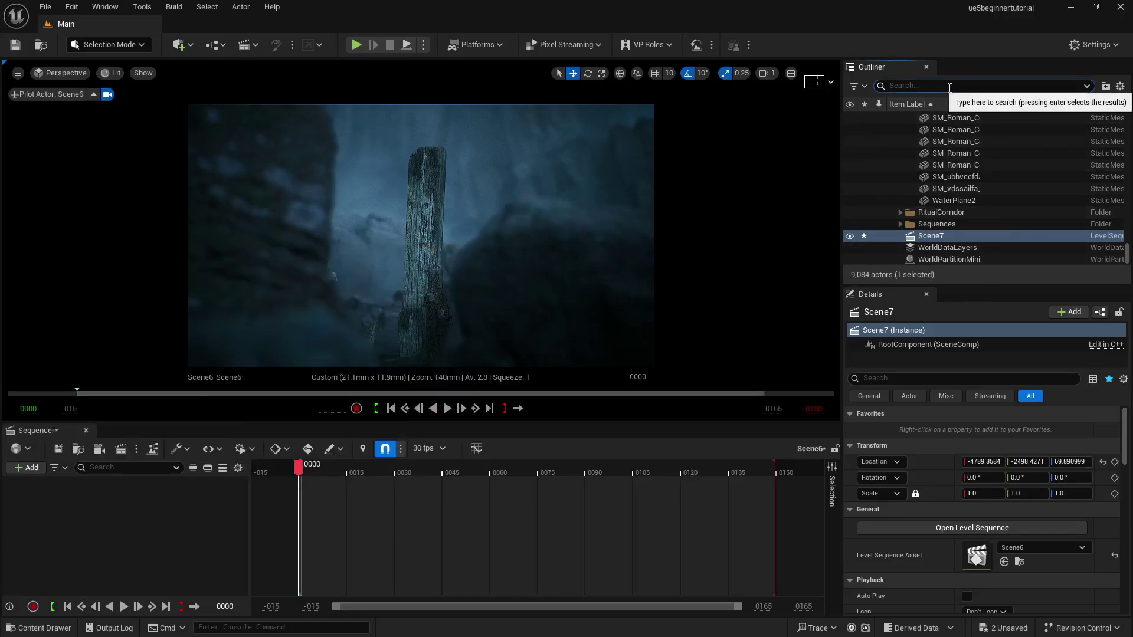
type("scene")
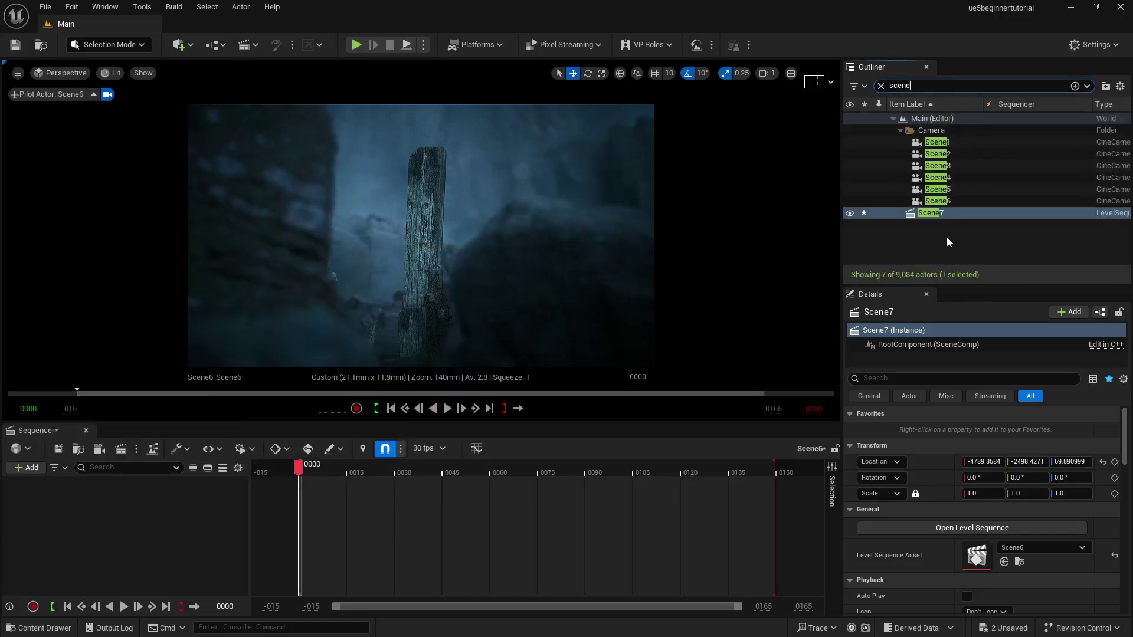
Try adding the Scene6 camera from the Outliner to the level sequence, and undo the addition
left_click(938, 201)
left_click_drag(959, 202, 126, 496)
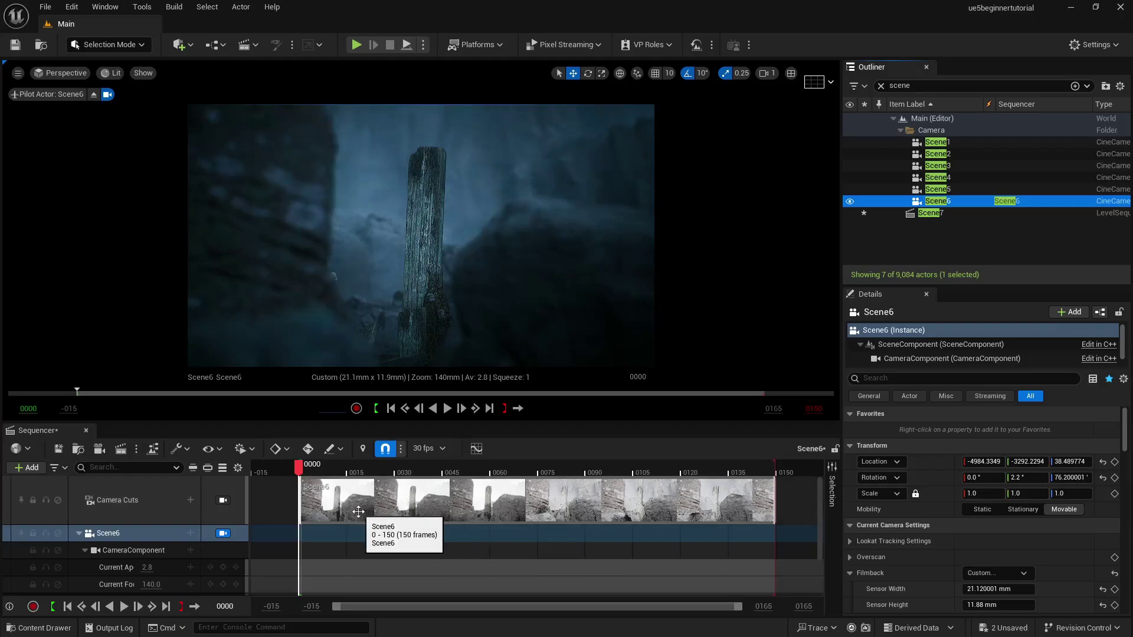
key("ctrl+z")
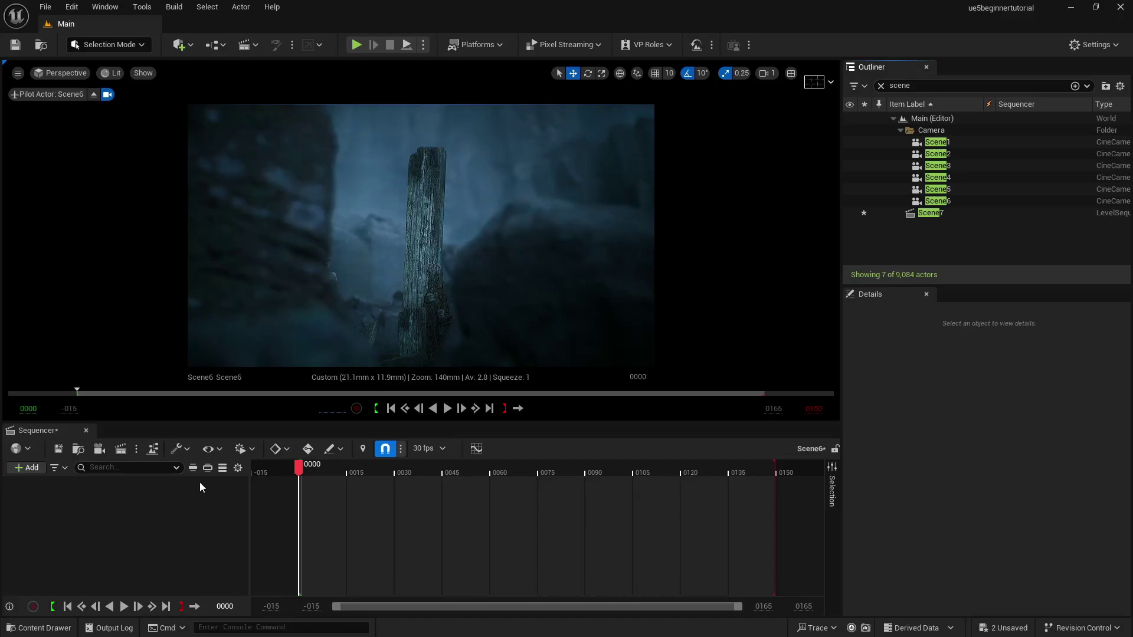
Add a Shot Track to browse the level sequences it can insert, and delete the track
left_click(34, 469)
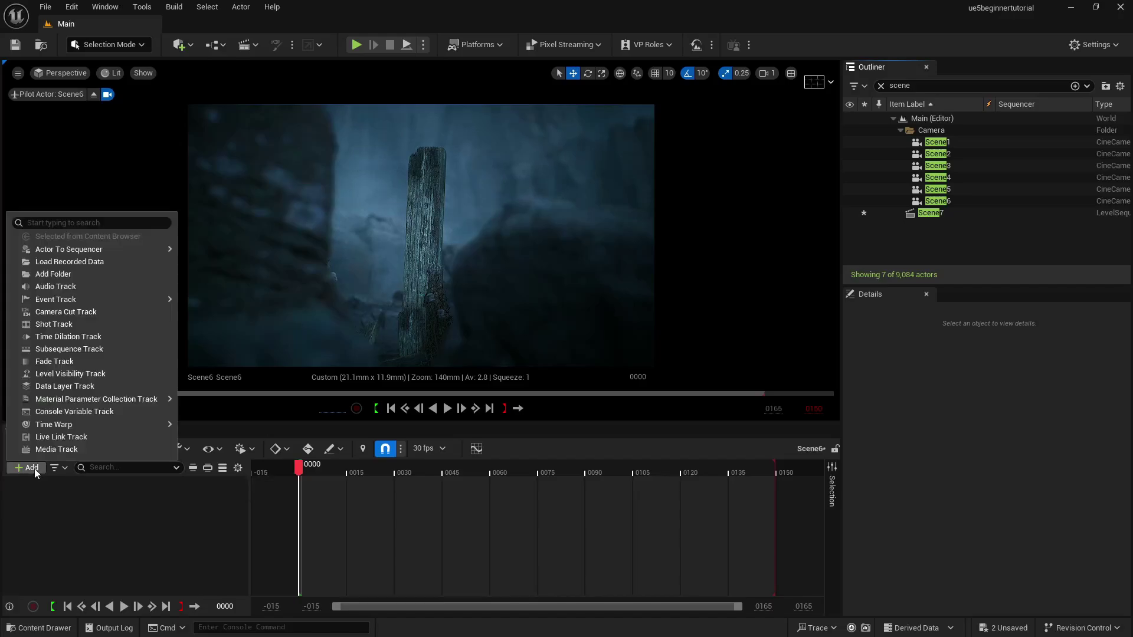
left_click(112, 326)
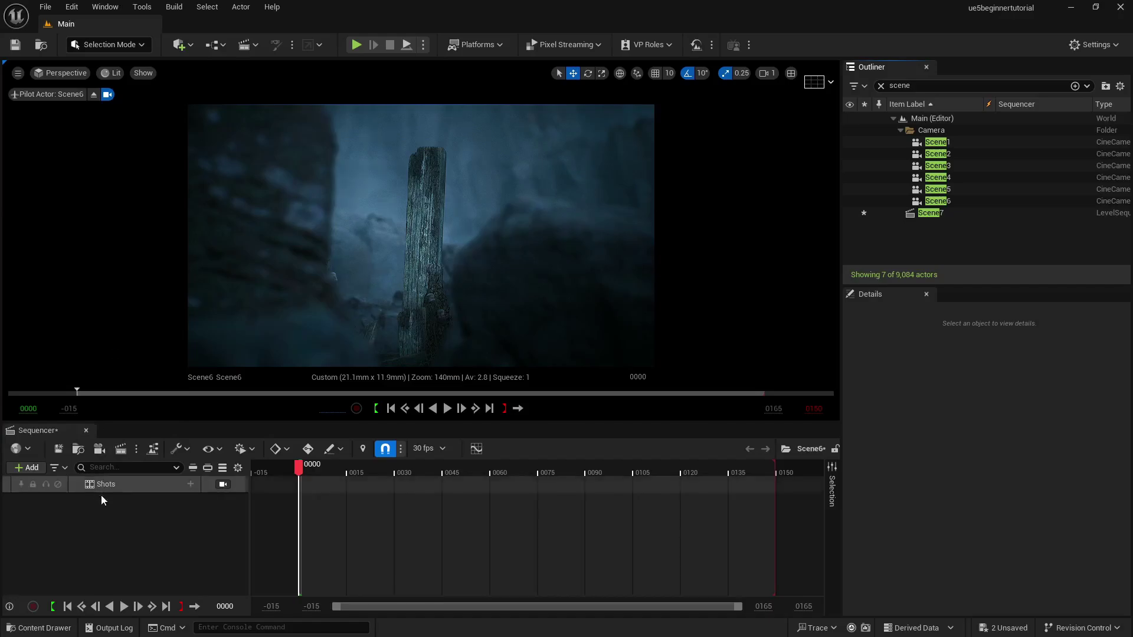
left_click(190, 484)
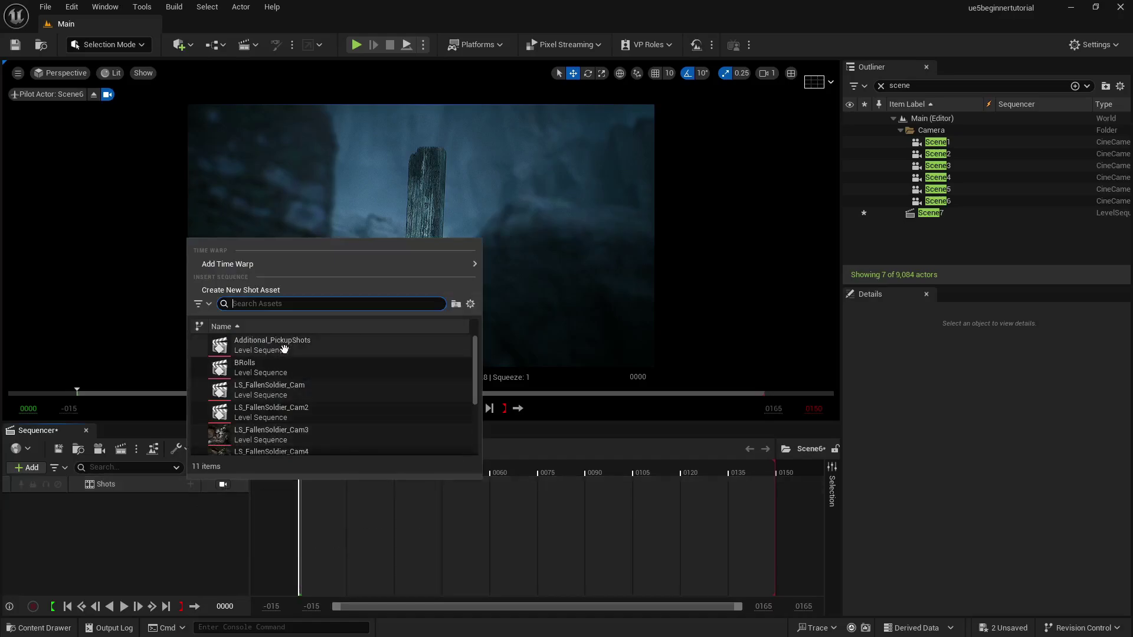
scroll(313, 365, "down", 5)
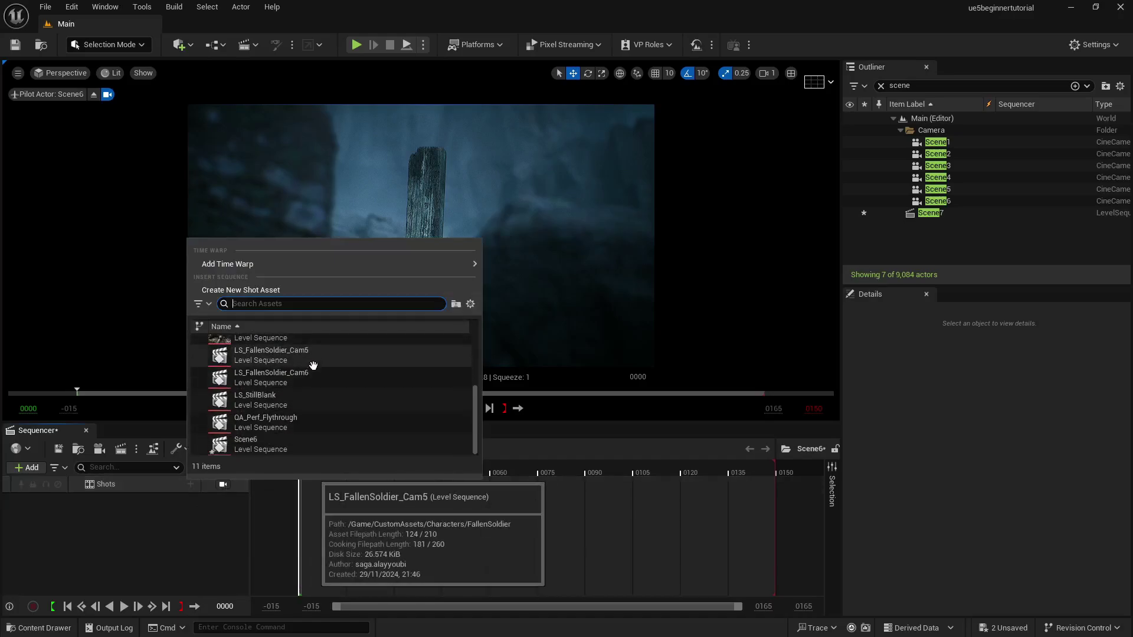
left_click(176, 532)
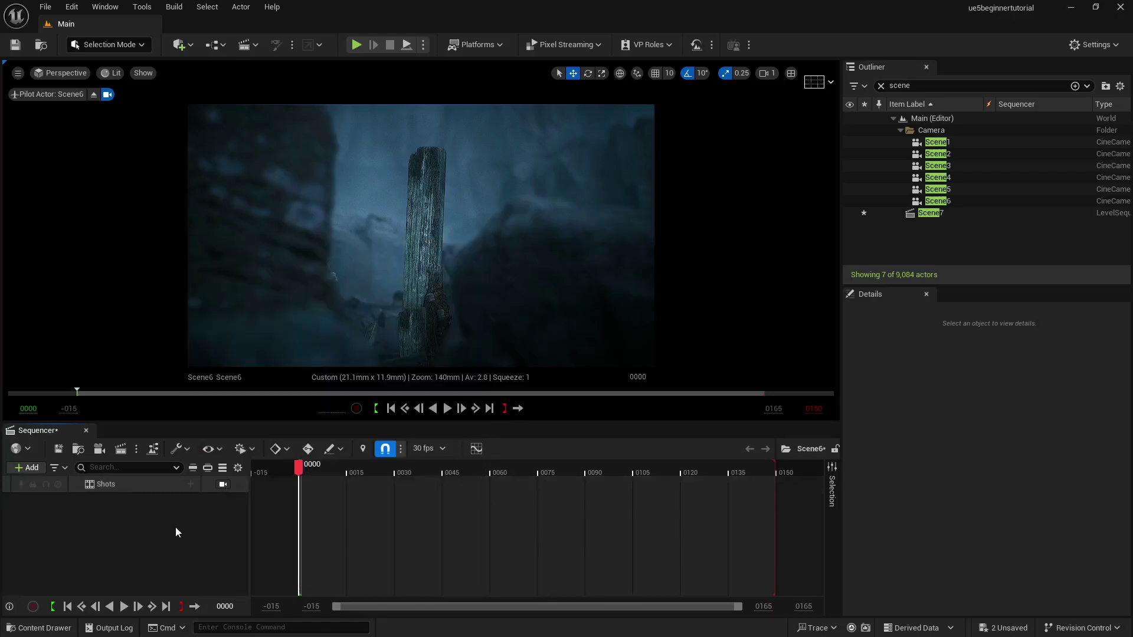
left_click(137, 484)
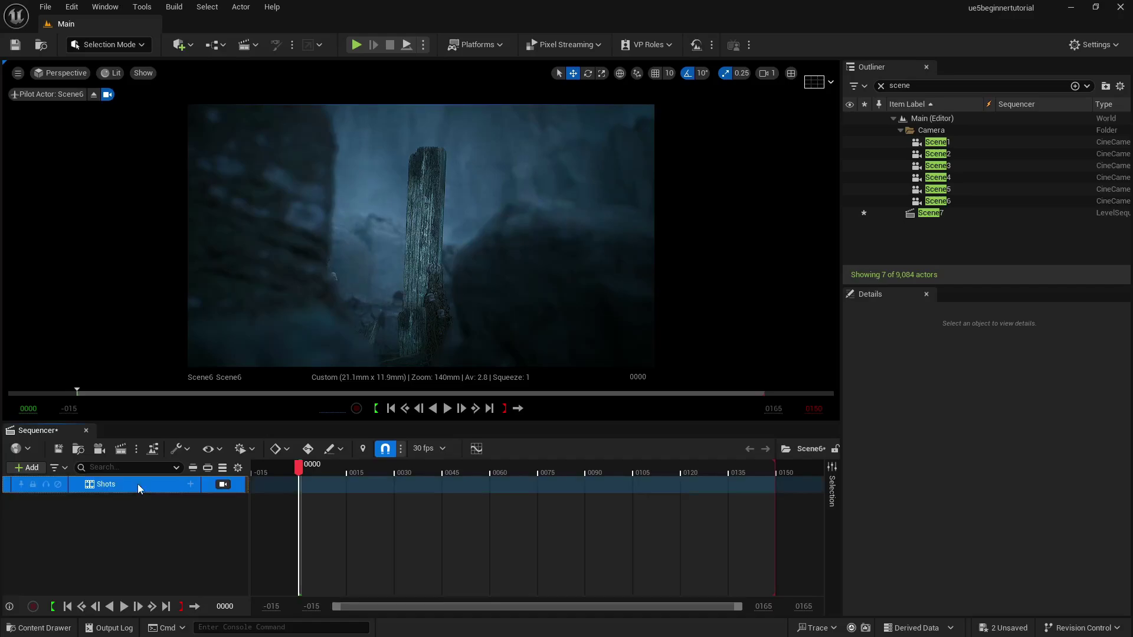
key("Delete")
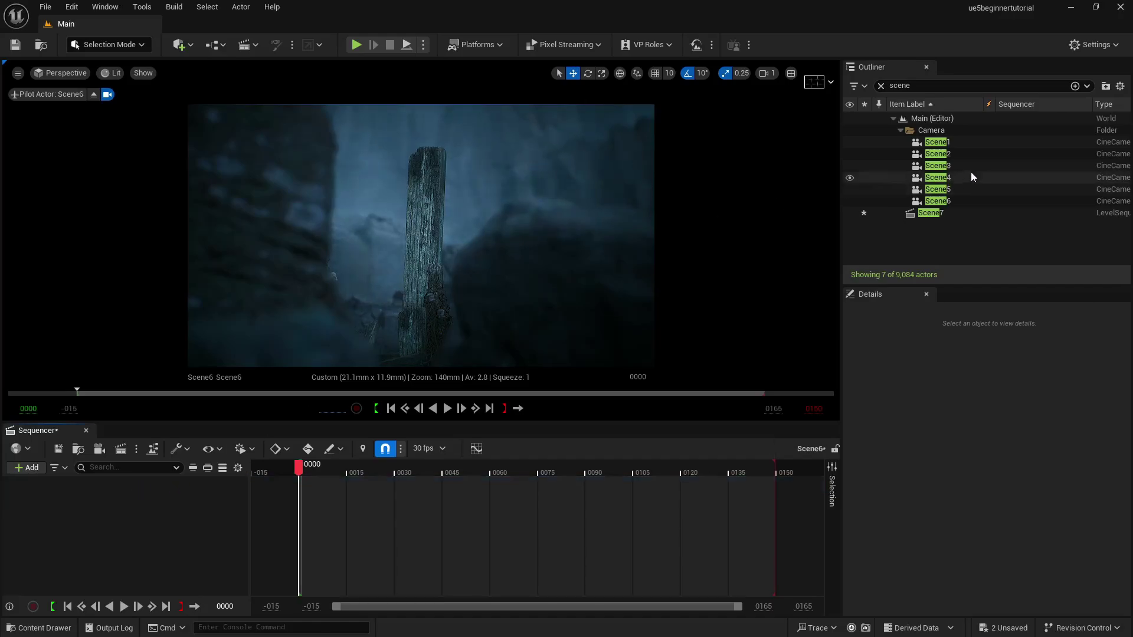
Add the Scene6 camera to the empty sequence once more and undo the drop
left_click_drag(949, 204, 23, 504)
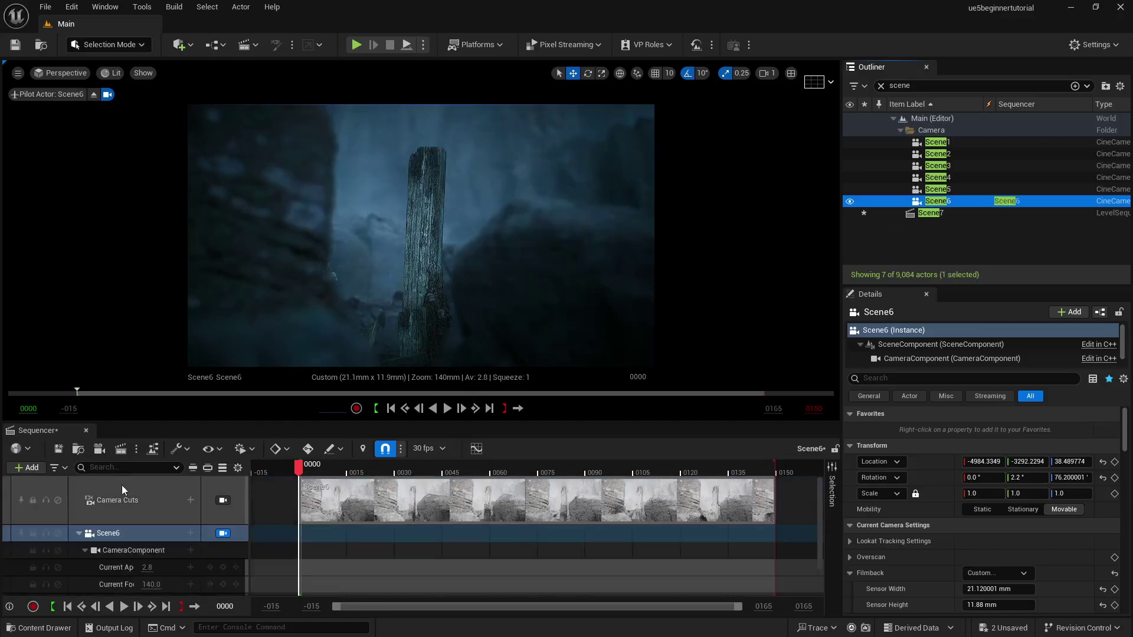
key("ctrl+z")
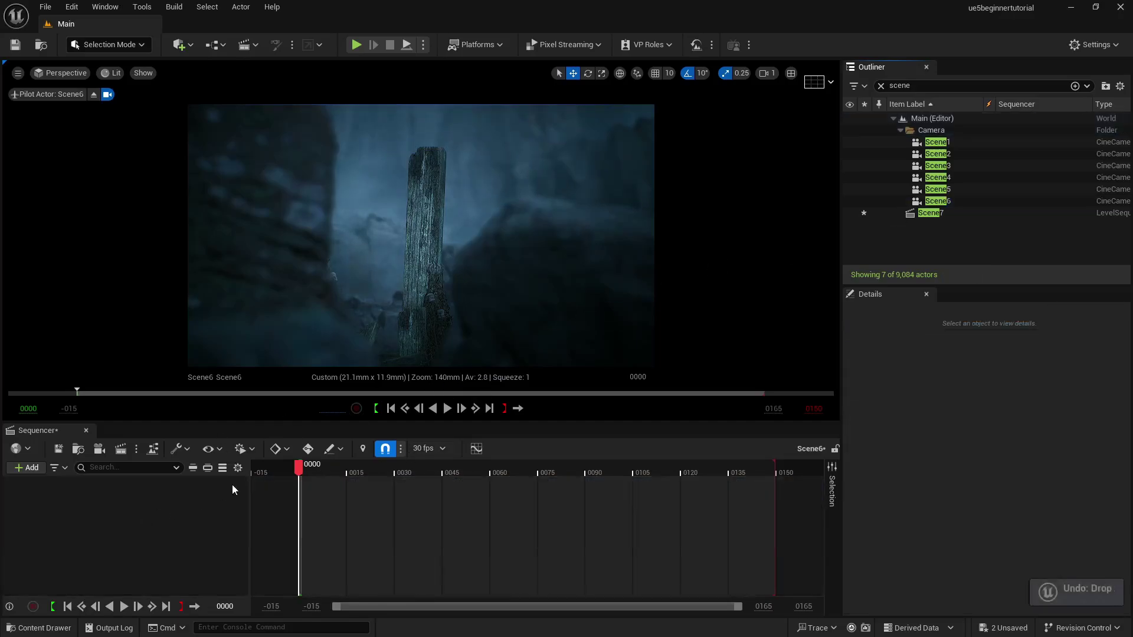
Switch the sequence's display rate to 60 fps and set the view range end and working range end to 350
left_click(426, 448)
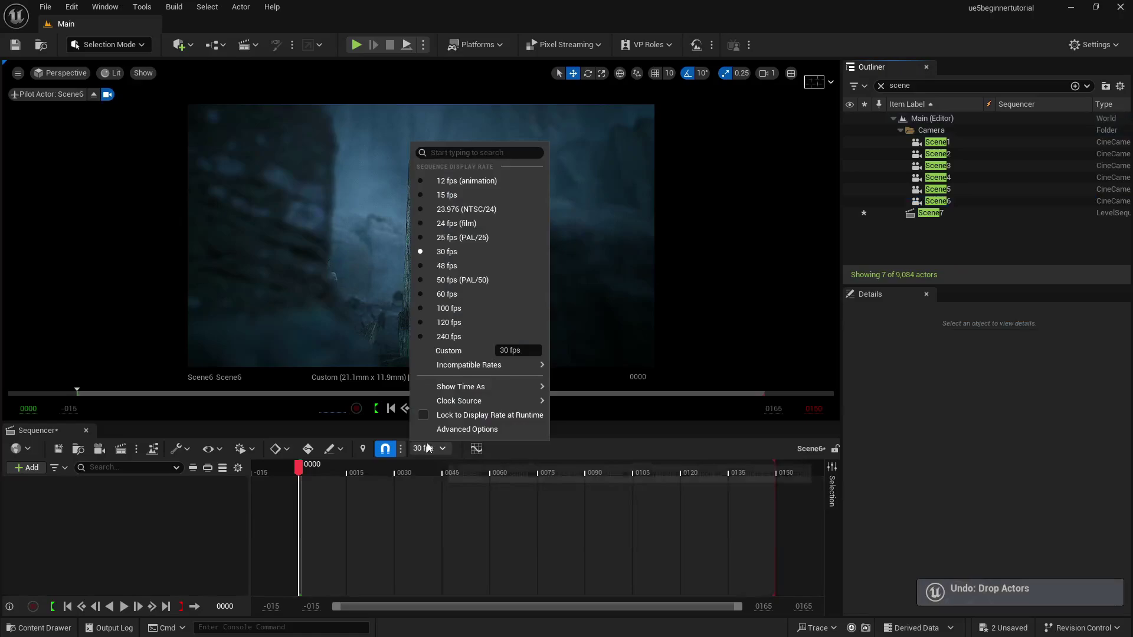
left_click(449, 296)
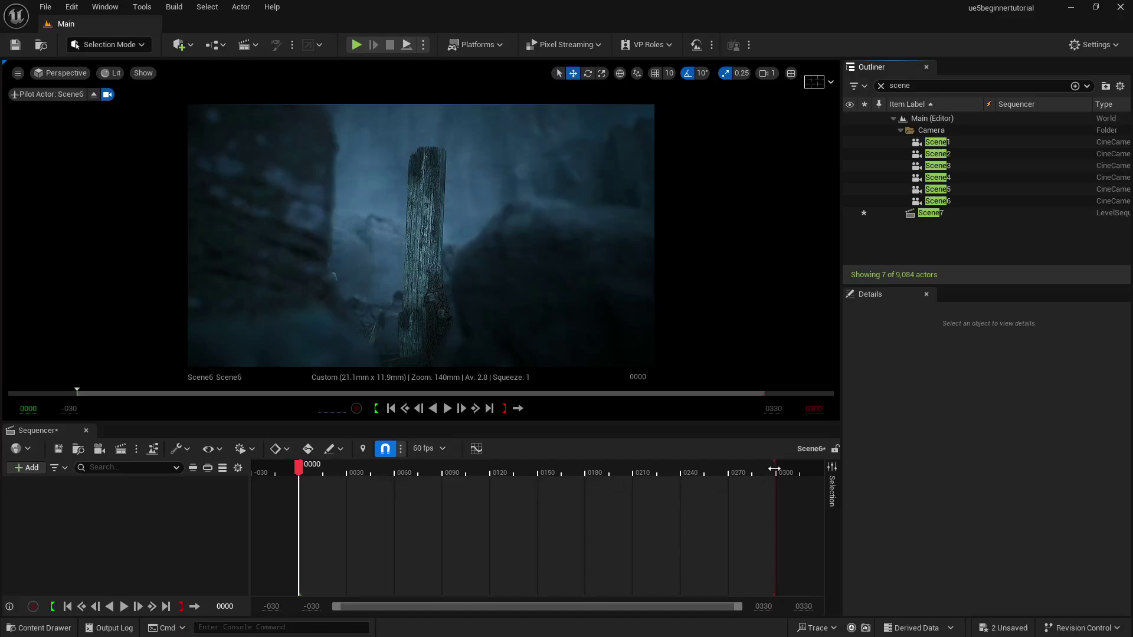
left_click(766, 606)
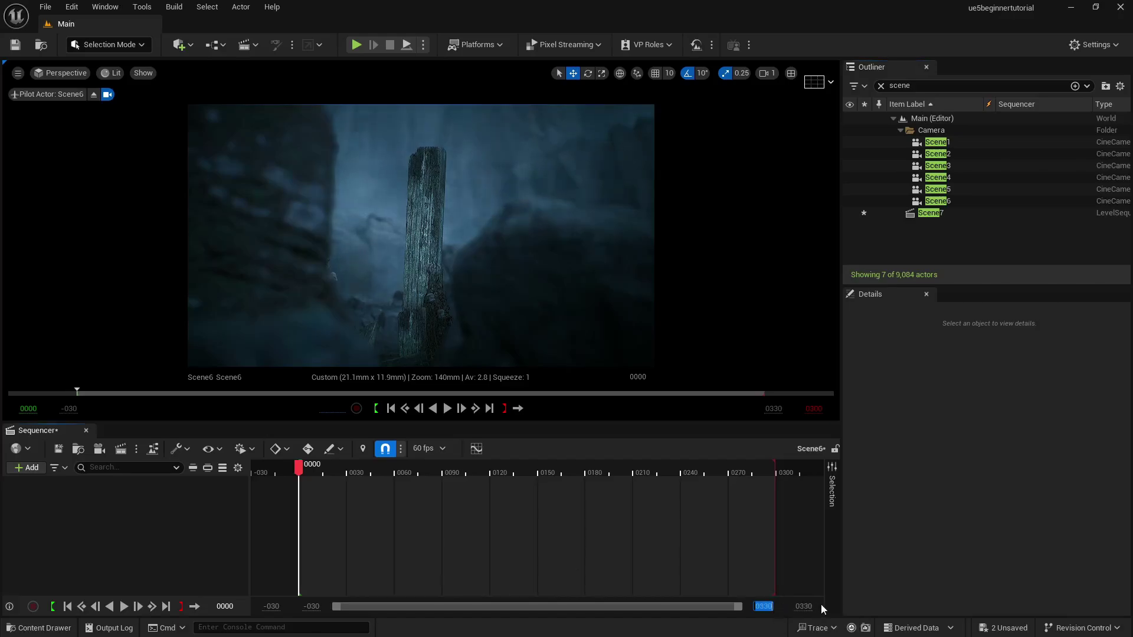
type("350")
key("Return")
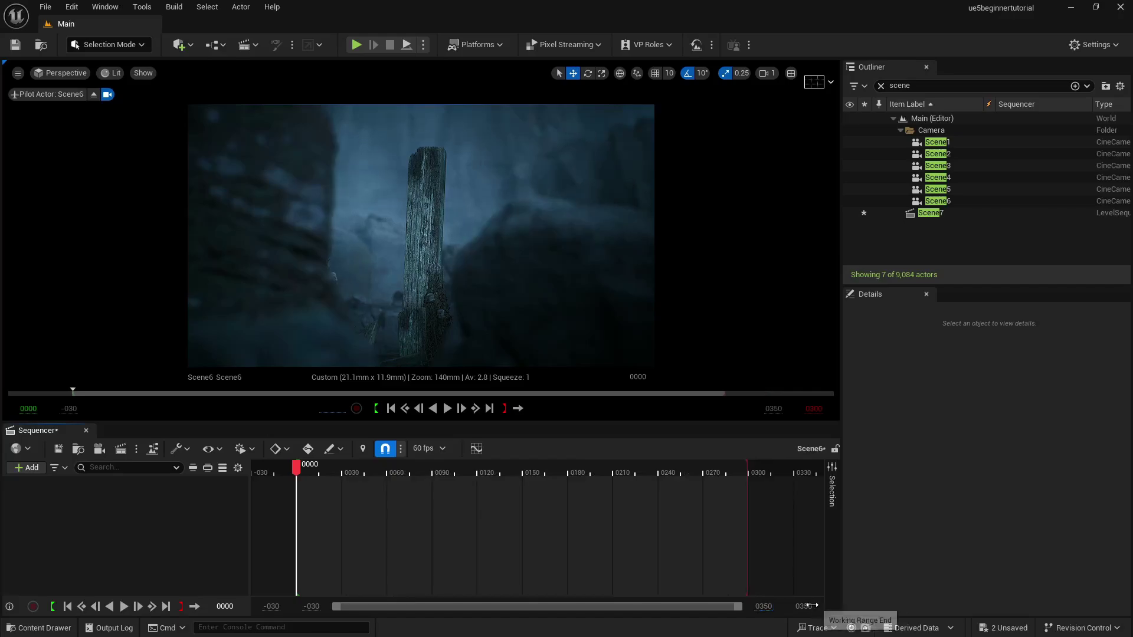
left_click(809, 606)
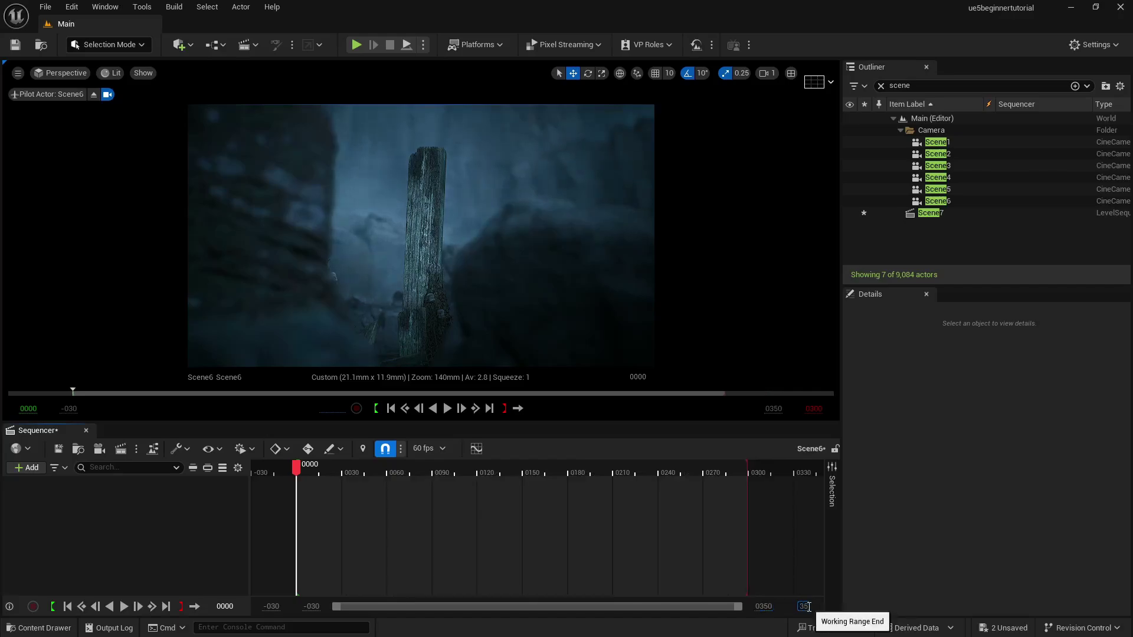
type("0")
key("Return")
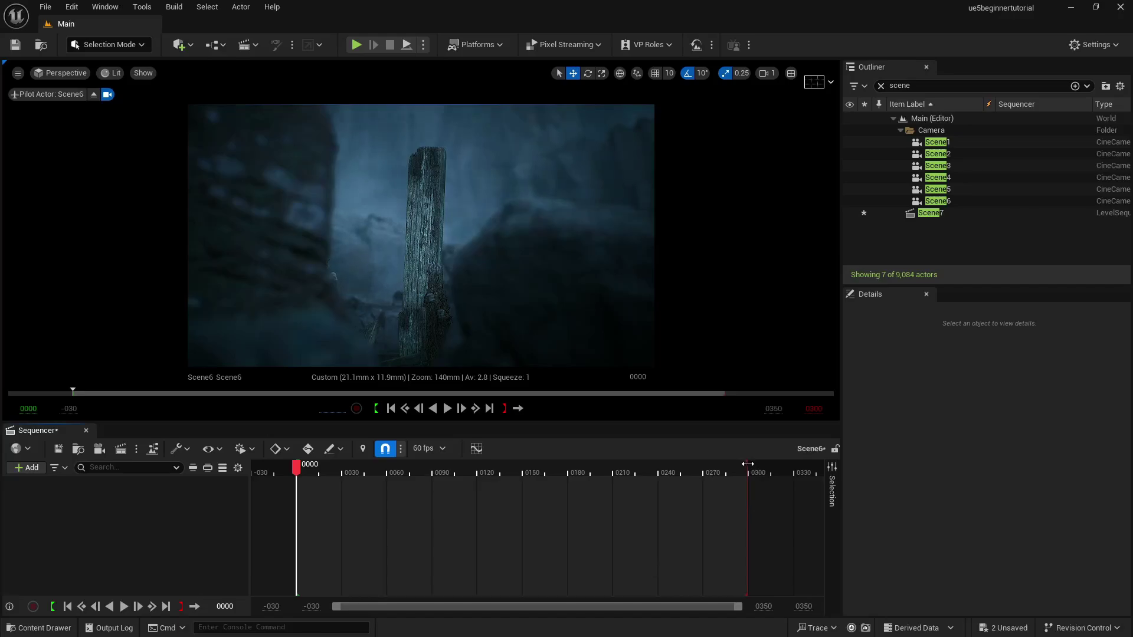
Extend the sequence's playback end to frame 350
left_click_drag(747, 464, 822, 464)
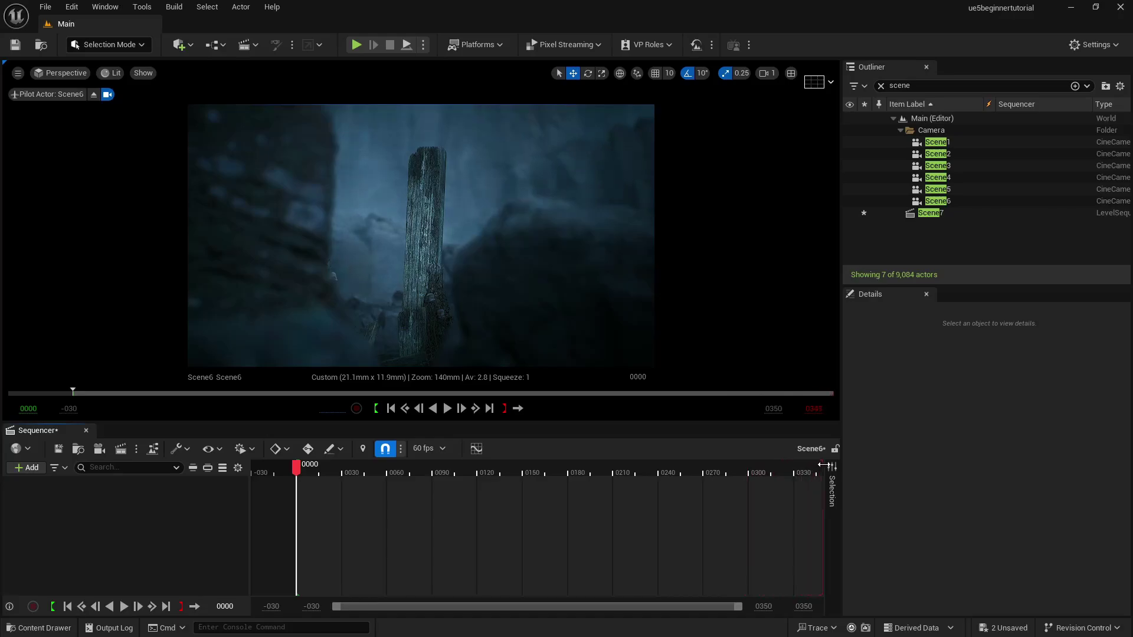
left_click(815, 408)
key("Return")
Add the Scene6 camera from the Outliner to the level sequence
left_click(958, 204)
left_click_drag(965, 202, 119, 510)
scroll(118, 511, "down", 1)
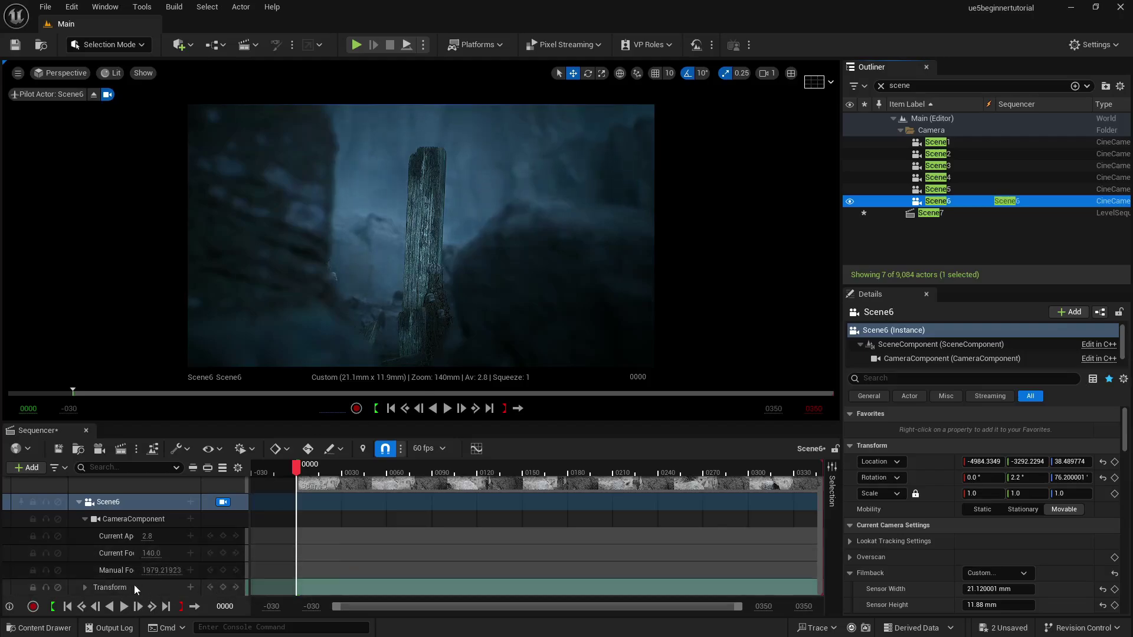
Key the Scene6 camera's Transform at frame 0 and turn on automatic keying
left_click(222, 588)
left_click(222, 588)
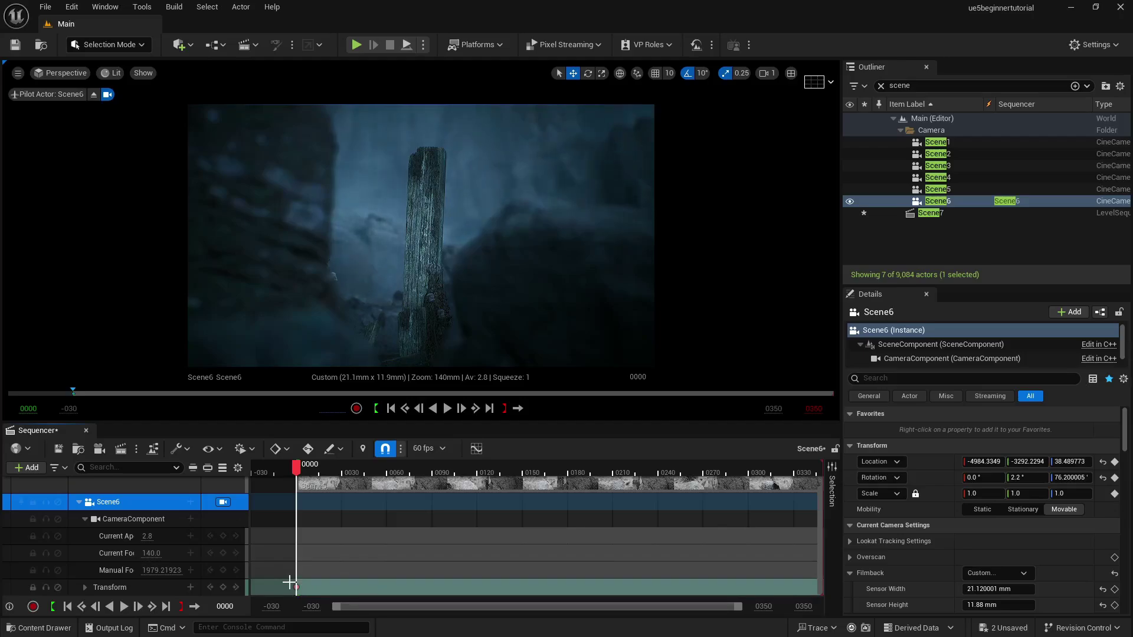
left_click(306, 450)
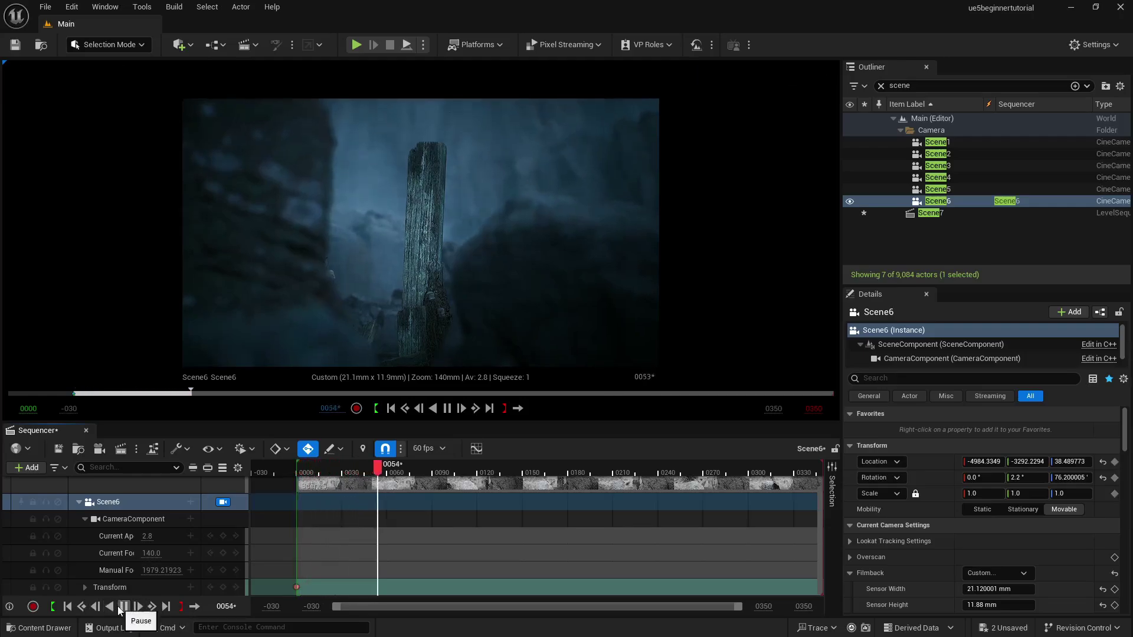
At the last frame, 0349, fly the piloted Scene6 camera forward, up and slightly sideways to about -4937, -3184, 72 for its end pose
left_click(122, 606)
left_click(68, 608)
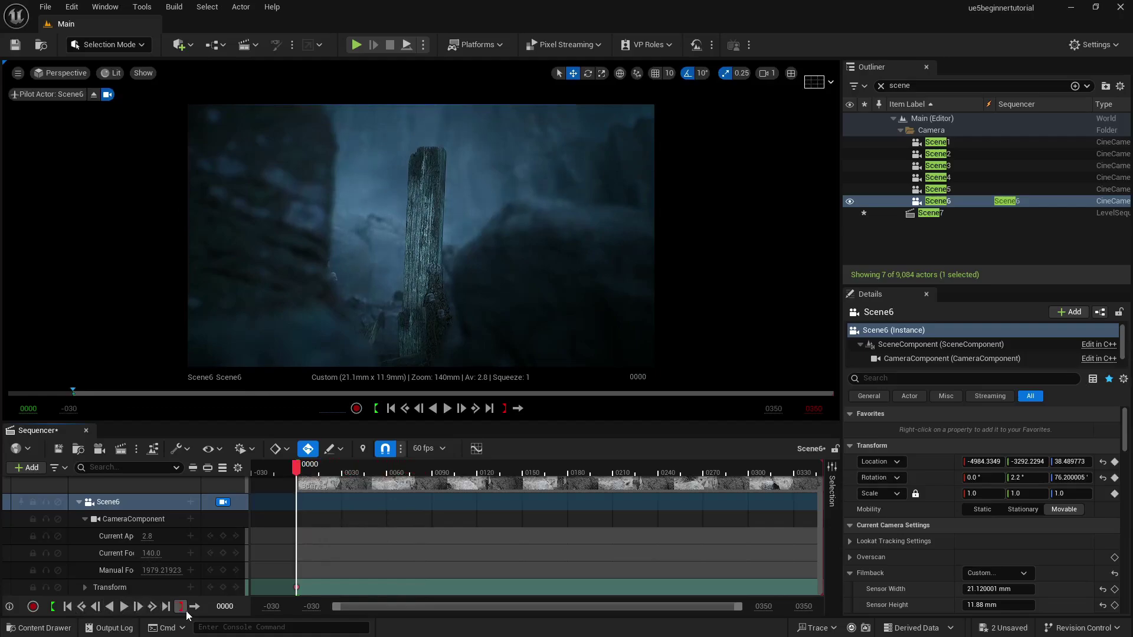
left_click(166, 606)
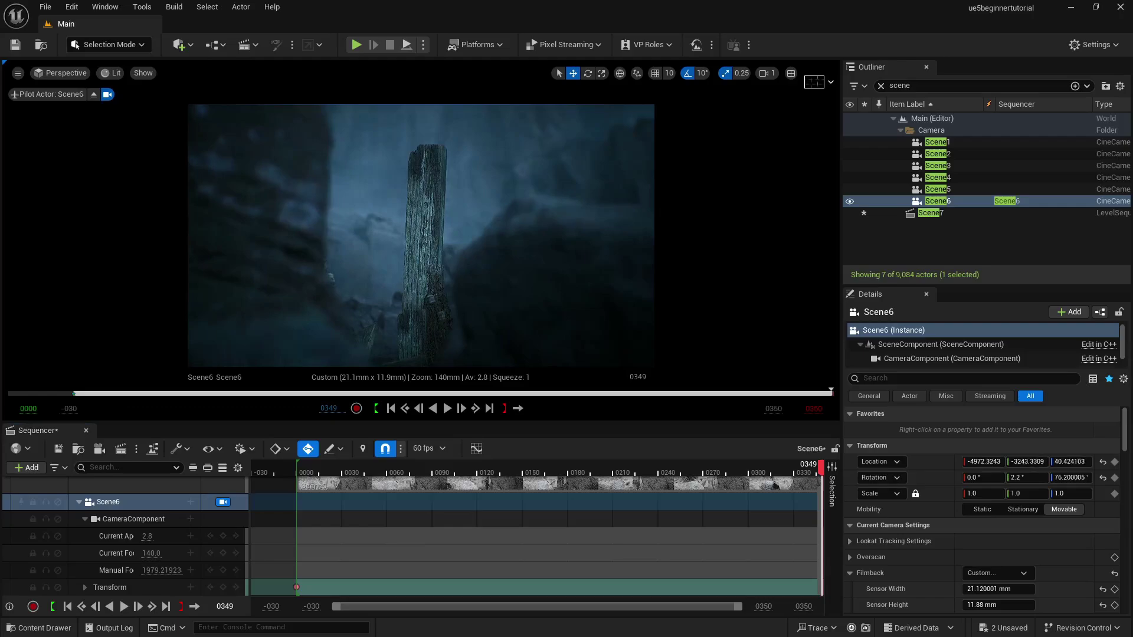
scroll(420, 236, "down", 1)
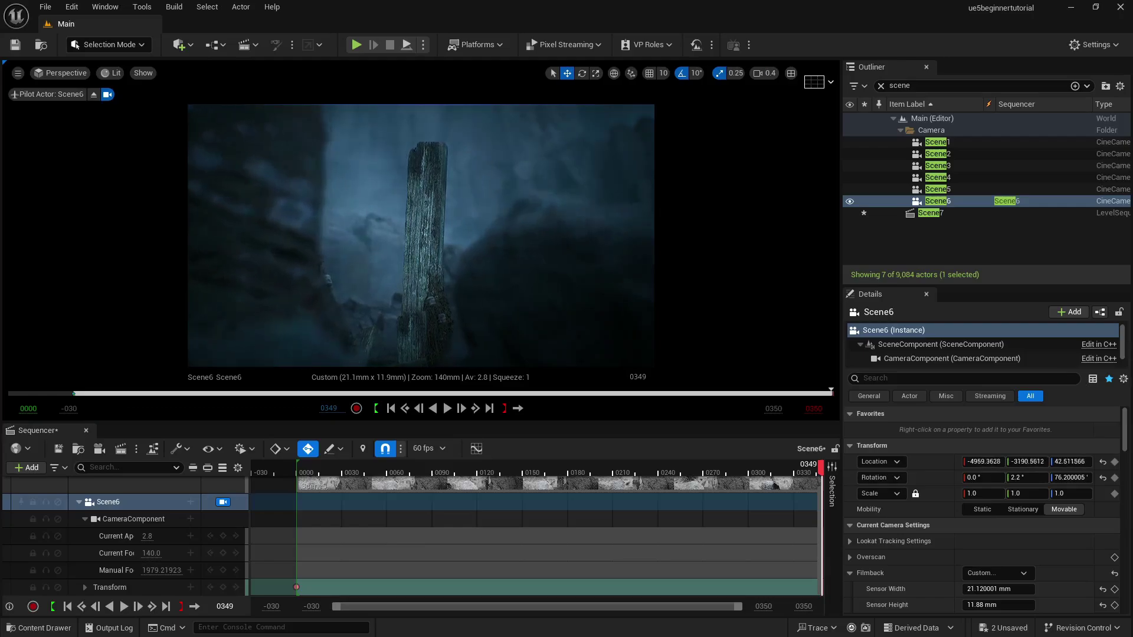
key("e")
key("q")
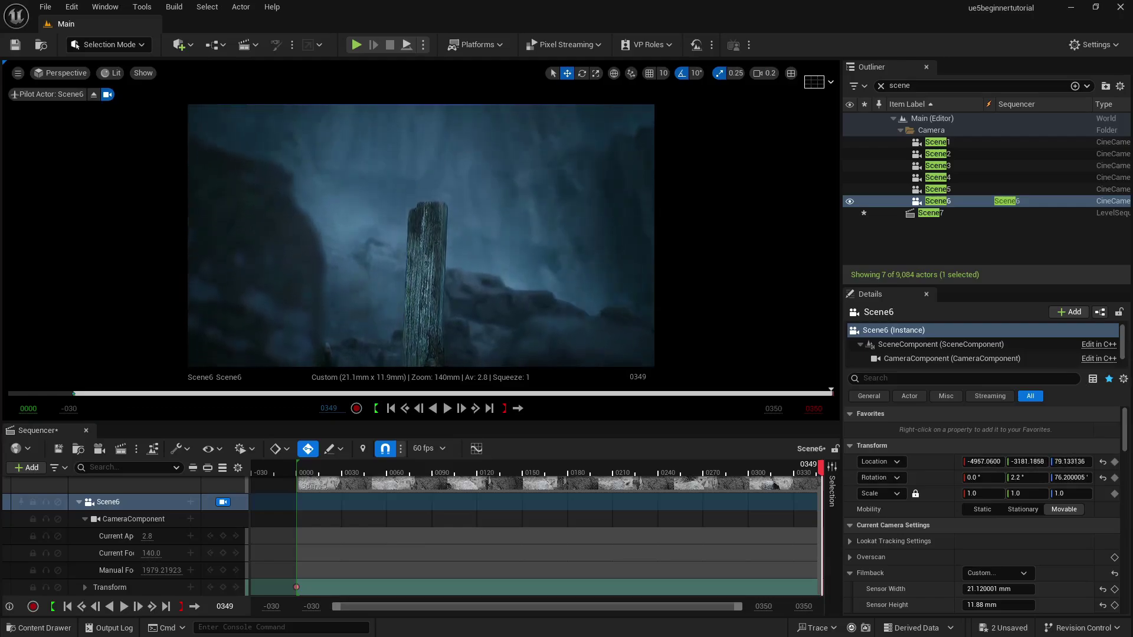
right_click_drag(421, 236, 418, 236)
key("a")
key("d")
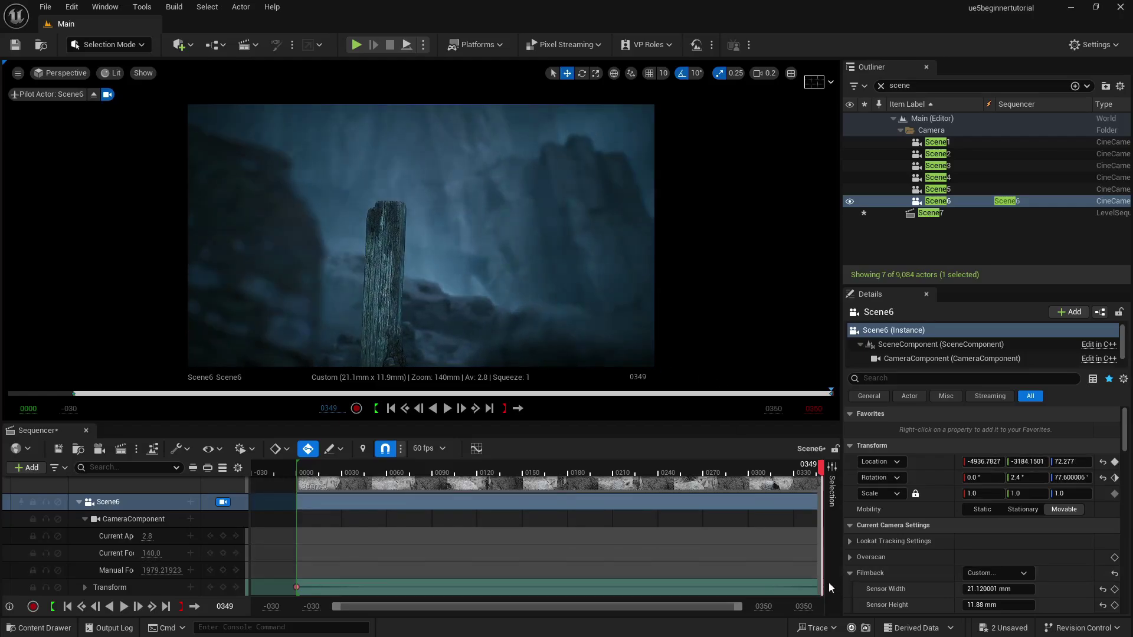
Play back the camera move from the start of the sequence with looping turned on
left_click_drag(842, 503, 786, 469)
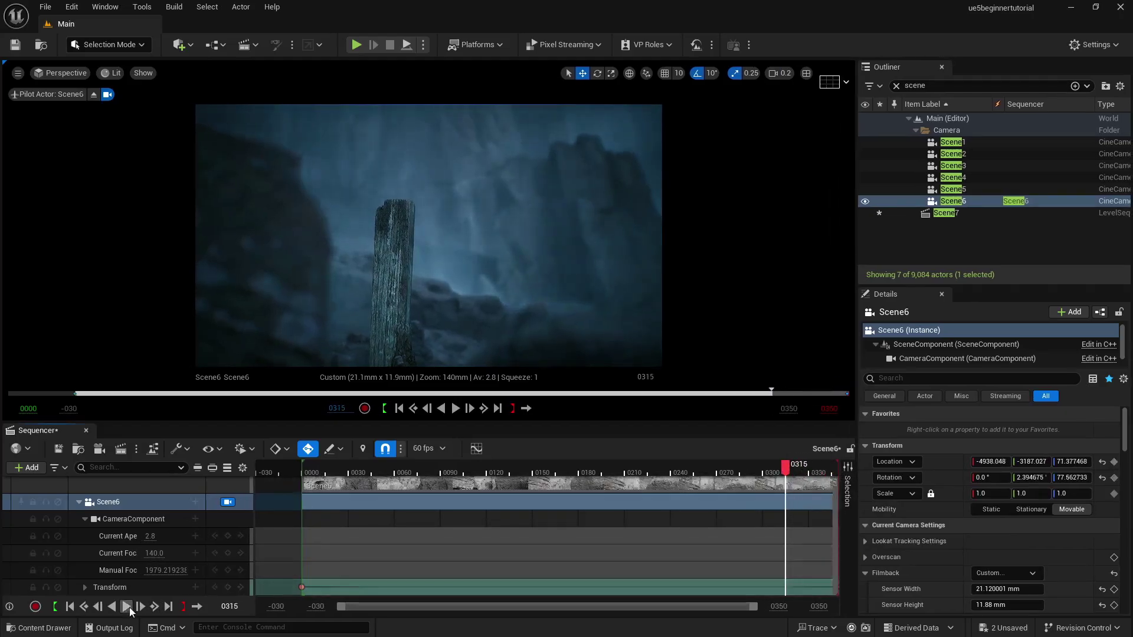
left_click(69, 607)
left_click(125, 606)
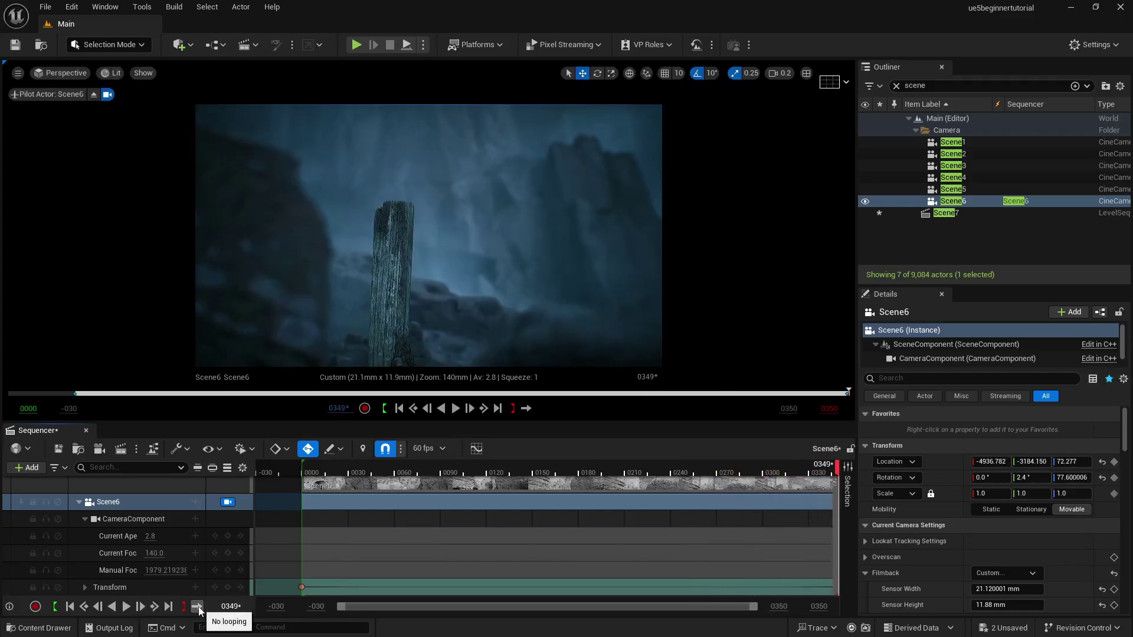
left_click(126, 607)
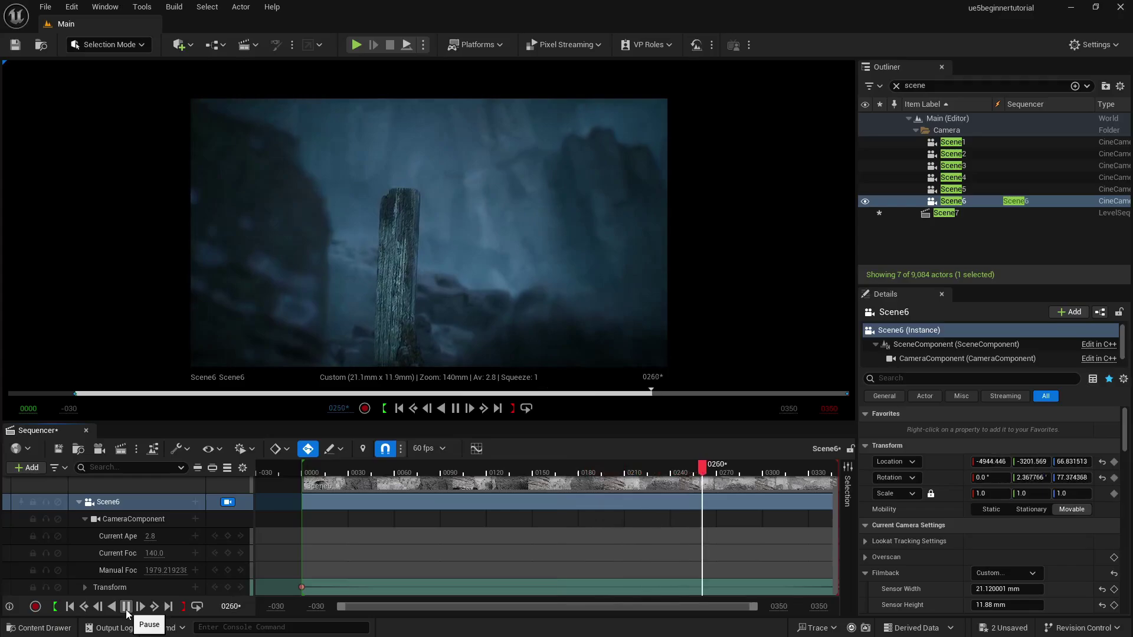
left_click(126, 608)
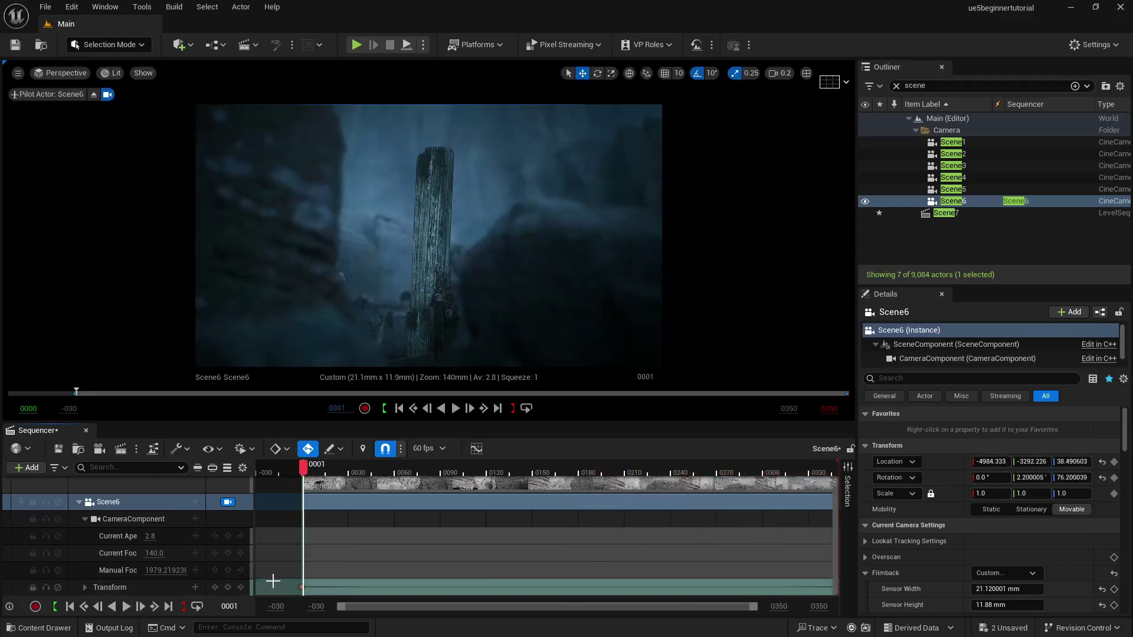
Set the interpolation of the Transform key at the end of the sequence to Linear
left_click_drag(275, 567, 443, 590)
left_click_drag(677, 590, 788, 596)
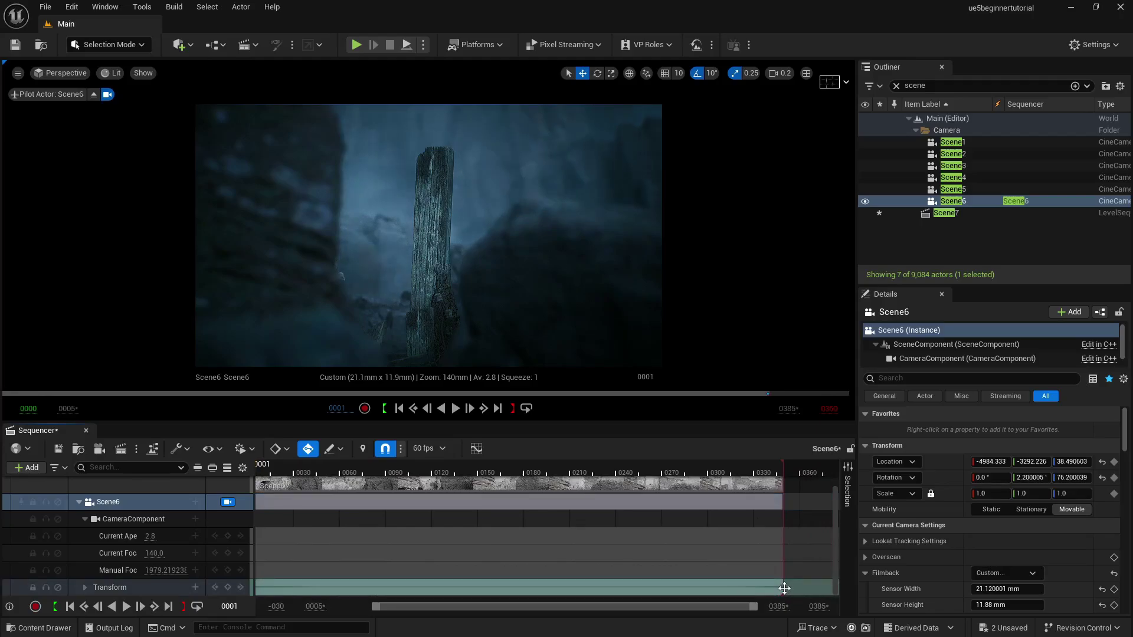
right_click(785, 588)
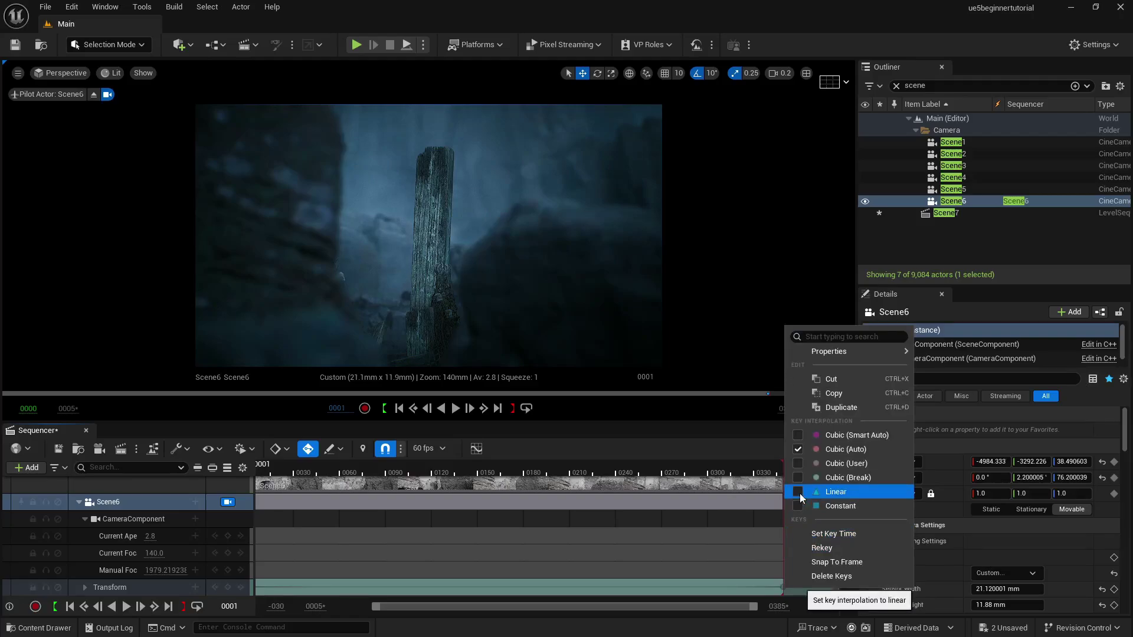
Examine the Location, Rotation and Scale curves of Scene6's Transform in the curve editor, and close it
left_click(475, 450)
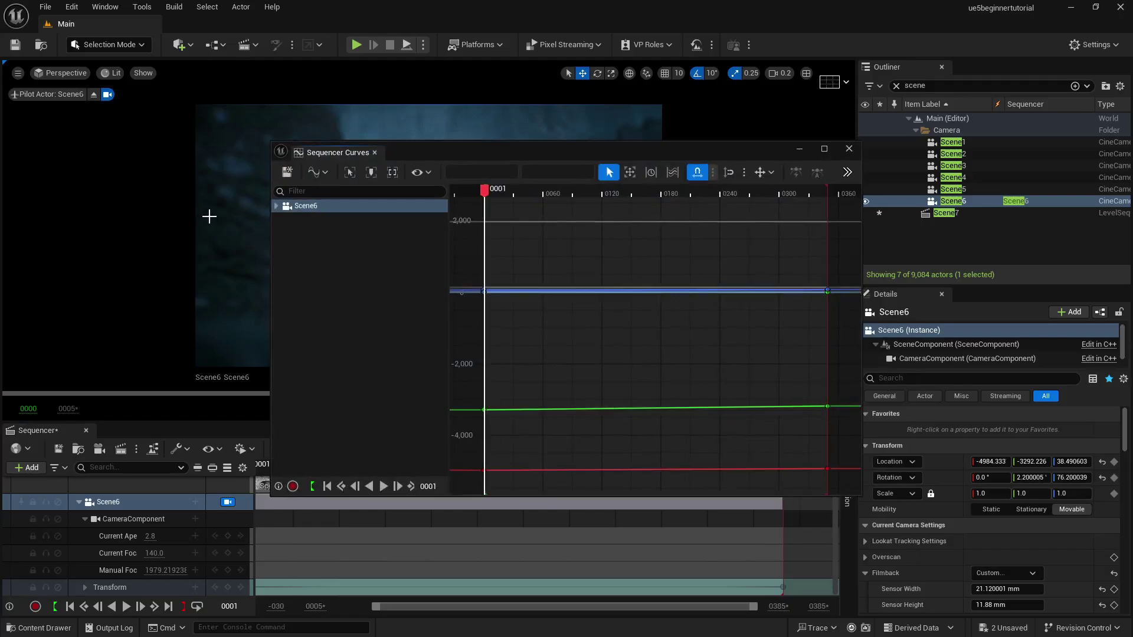
left_click(276, 206)
left_click(282, 231)
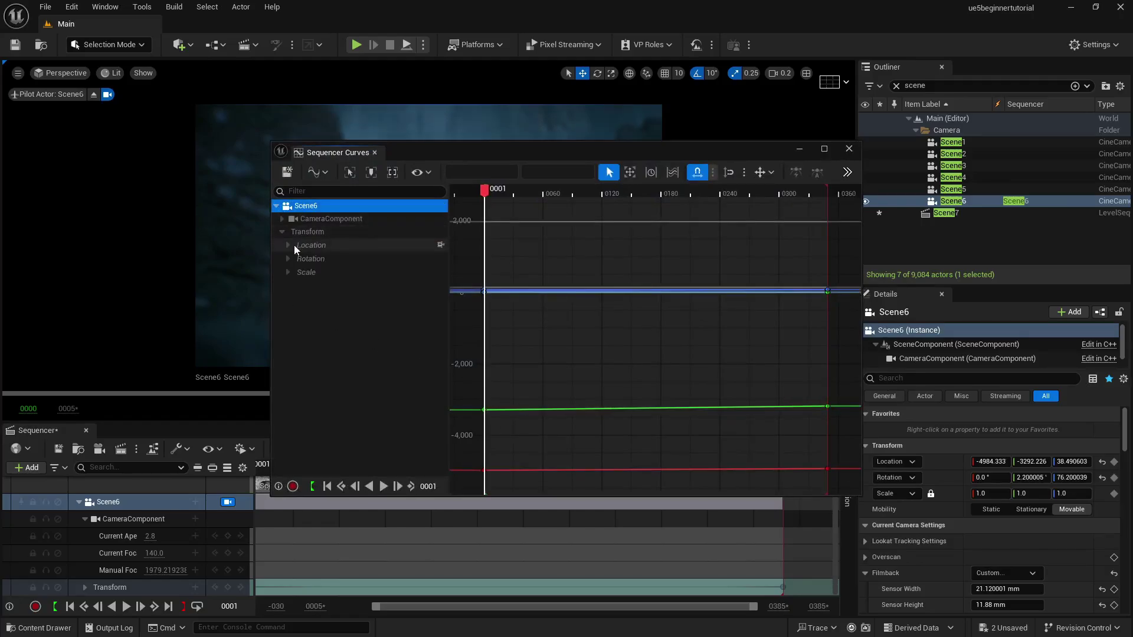
left_click(301, 245)
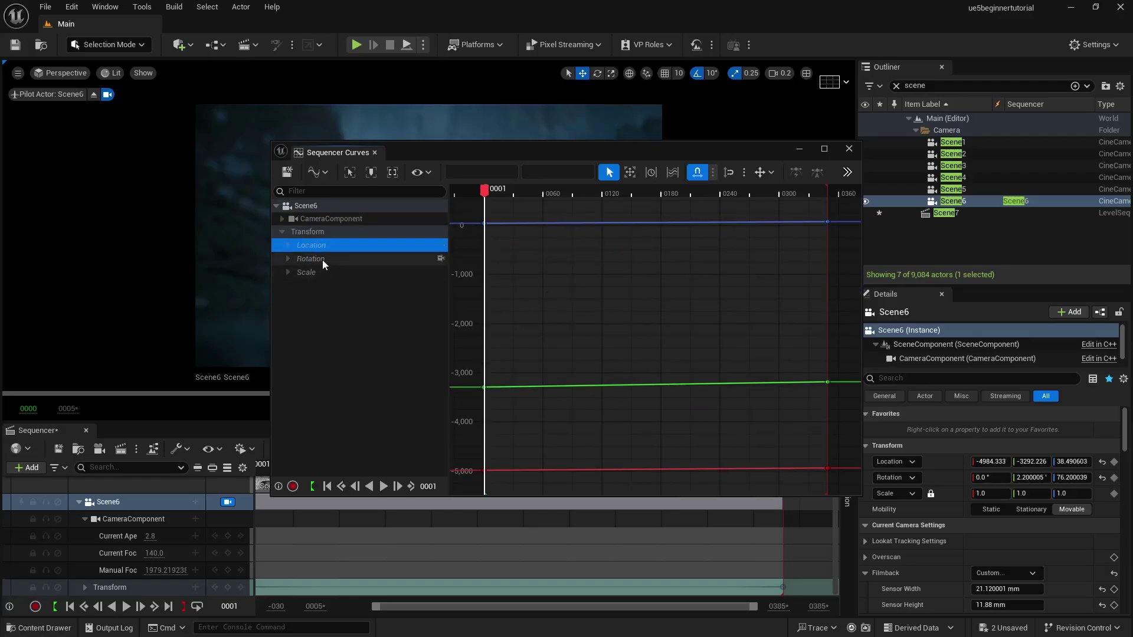
left_click(322, 260)
left_click(319, 272)
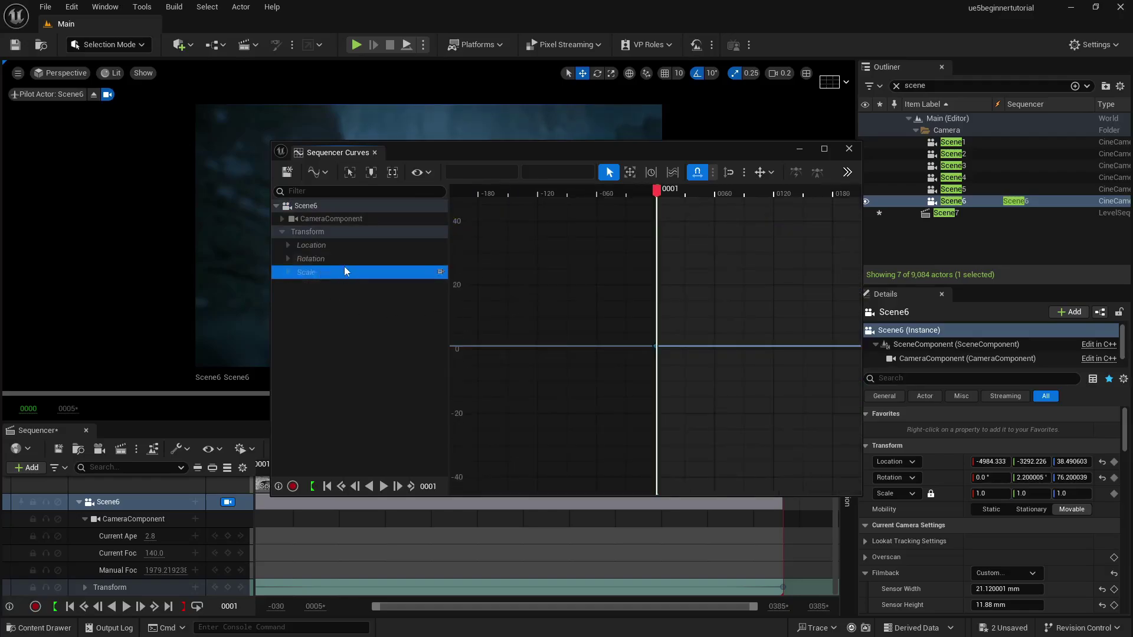
left_click(321, 246)
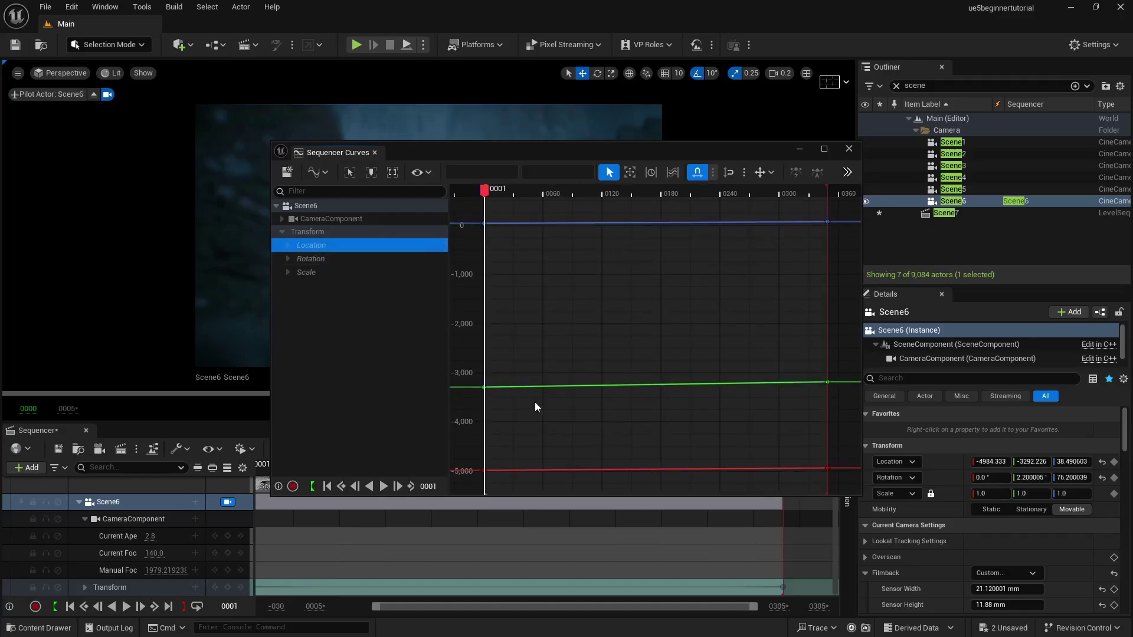
left_click(849, 149)
Set the interpolation of the first Transform key, at frame 0, to Linear
left_click_drag(762, 575, 307, 604)
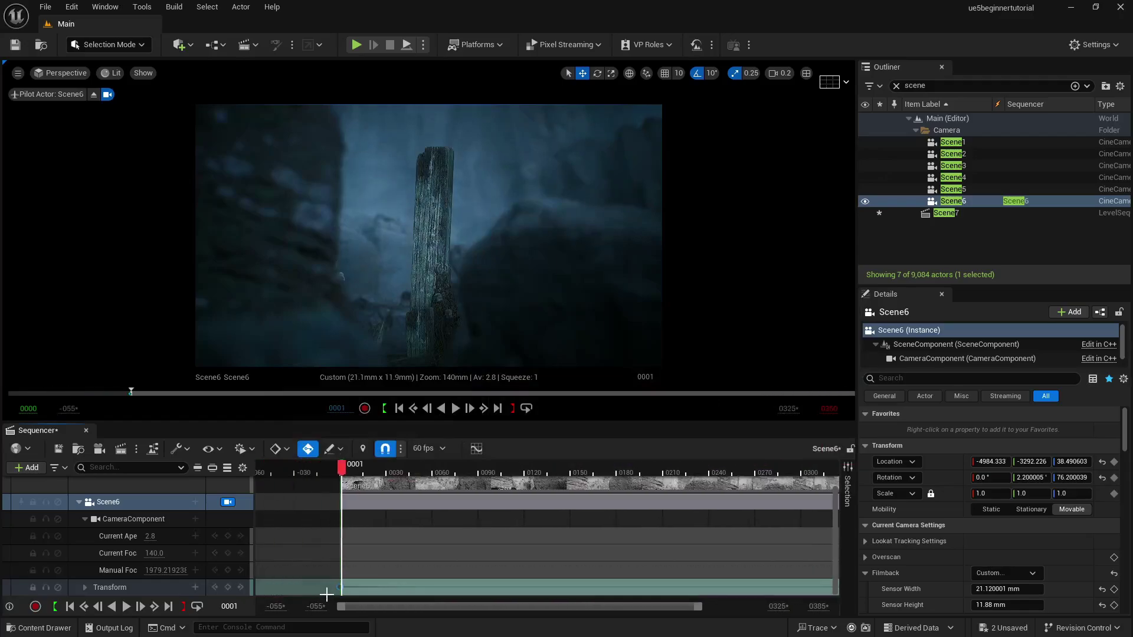
right_click(340, 587)
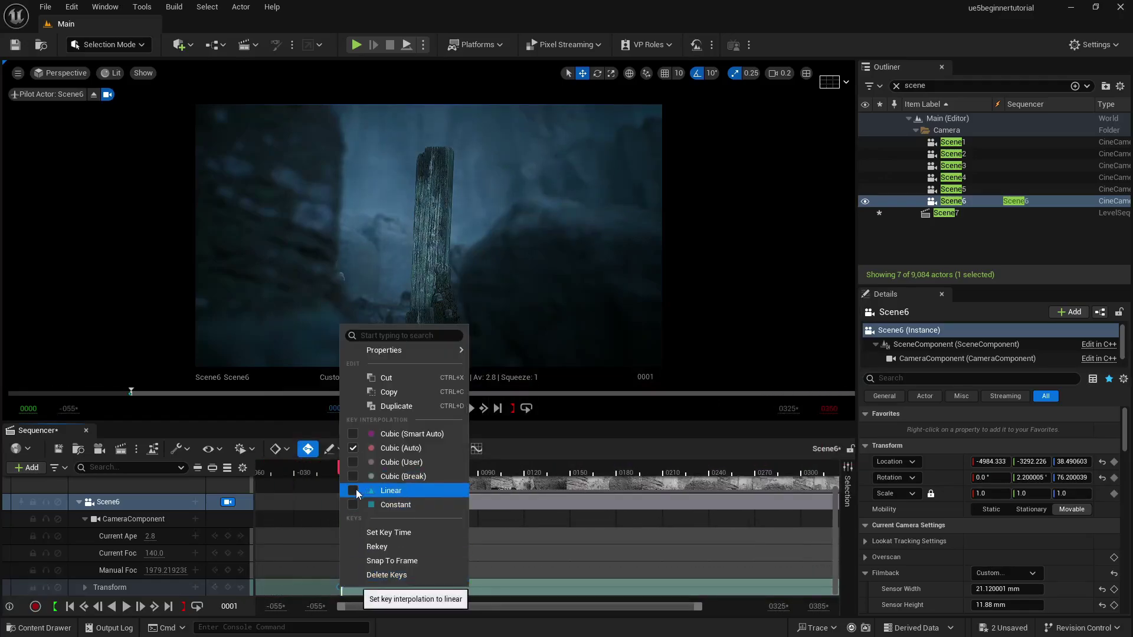
left_click(378, 490)
Preview the linear camera move from the start and return to the first Transform key
left_click(69, 607)
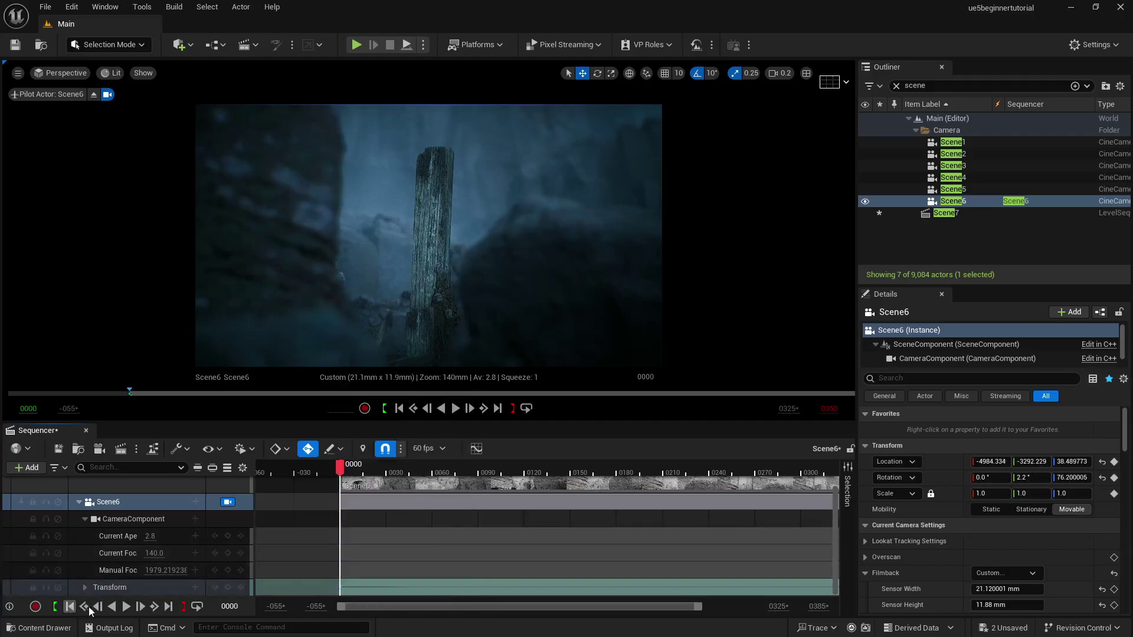
left_click(125, 607)
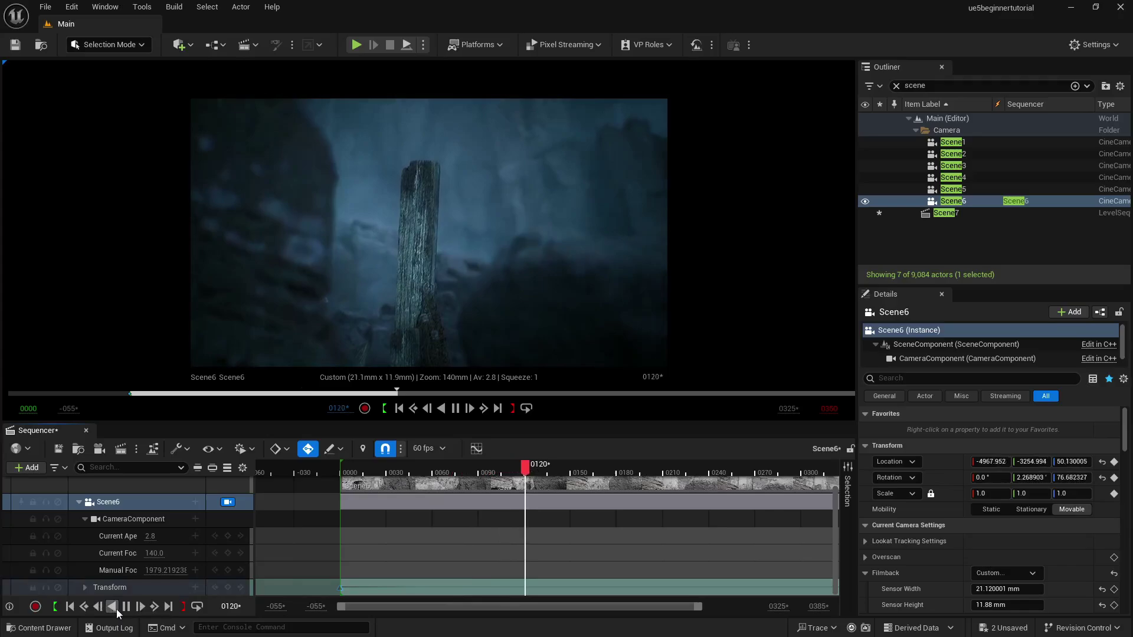
left_click(126, 606)
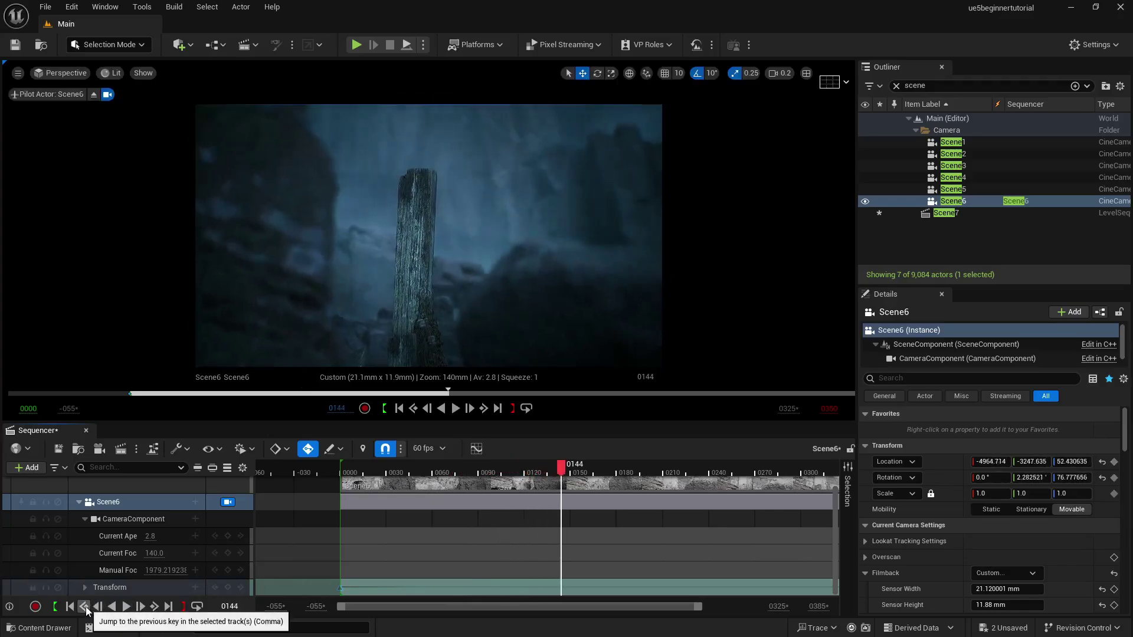
left_click(85, 607)
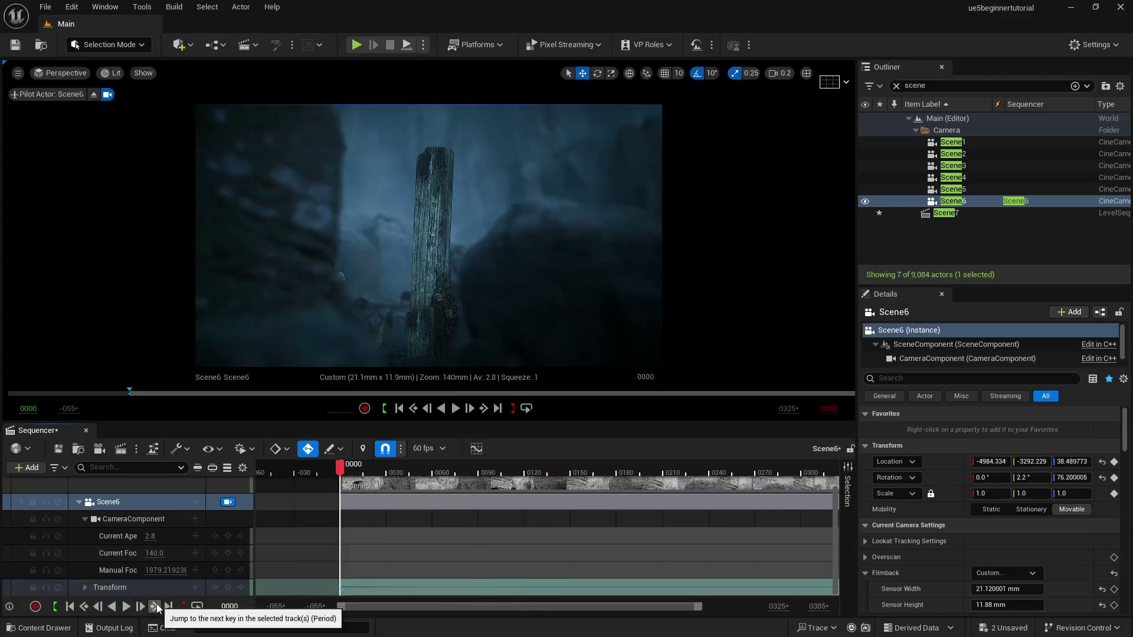
At the frame 349 key, raise the Scene6 camera to about Z 104, pull it back, and tilt it down to a -0.2° pitch
left_click(155, 607)
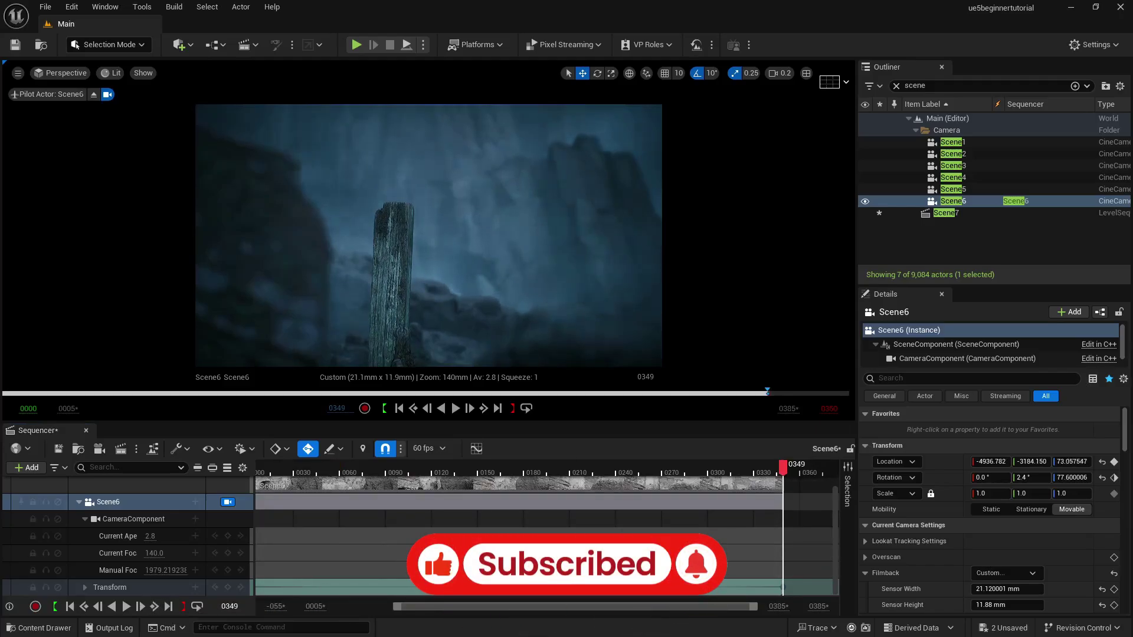
key("e")
right_click_drag(428, 236, 428, 244)
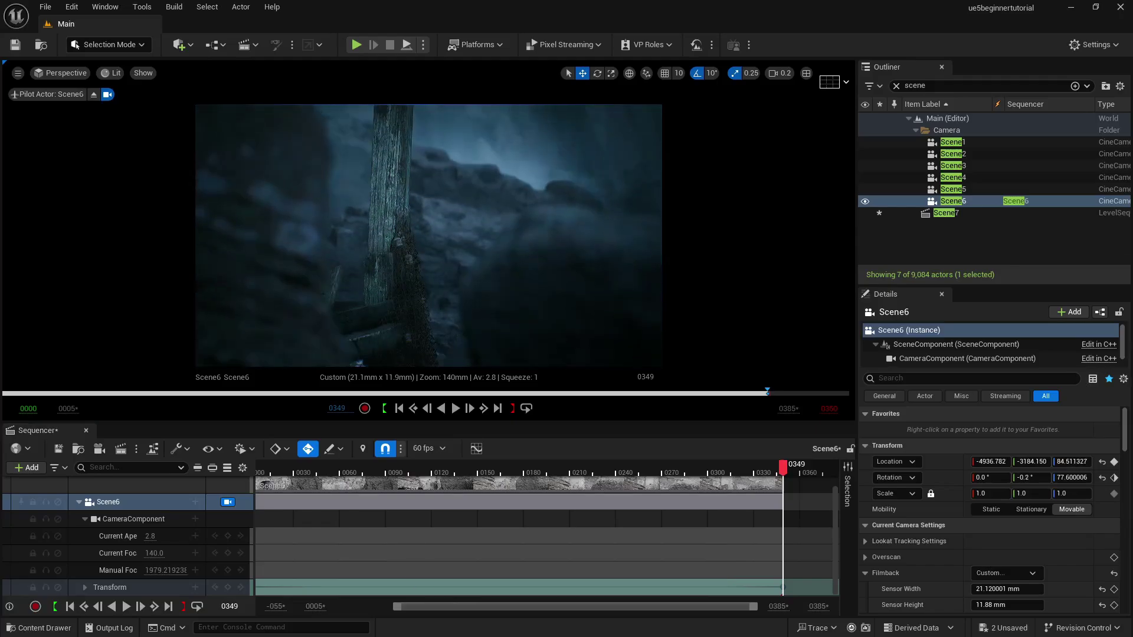
key("e")
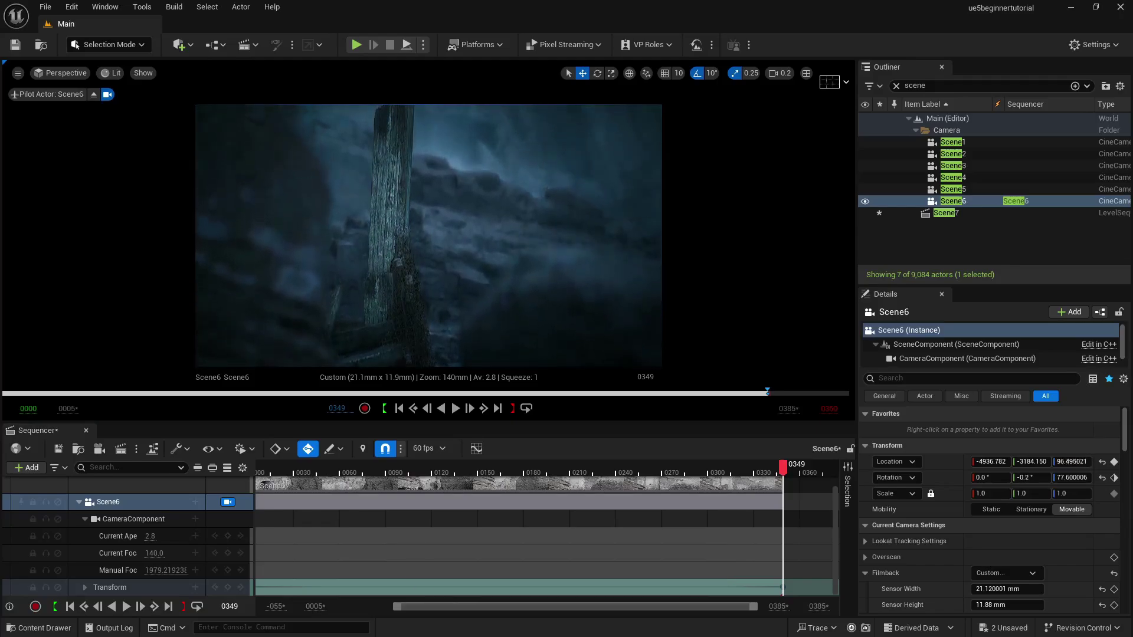
key("e")
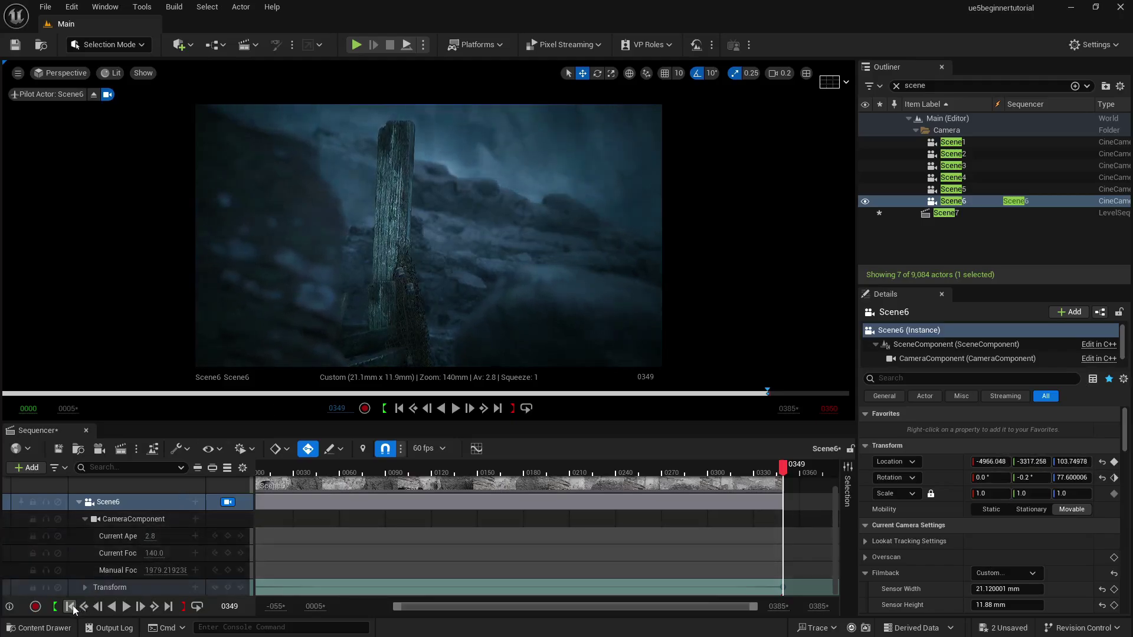
Preview the rising Scene6 camera move from the start of the sequence and return to frame 0
left_click(69, 606)
left_click(127, 607)
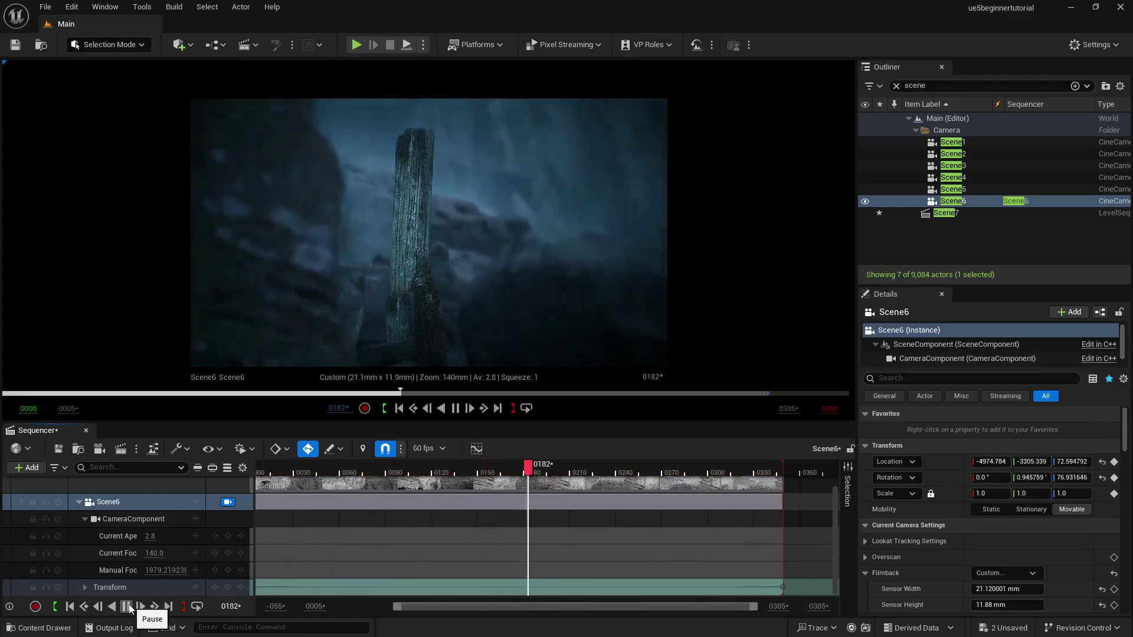
left_click(126, 607)
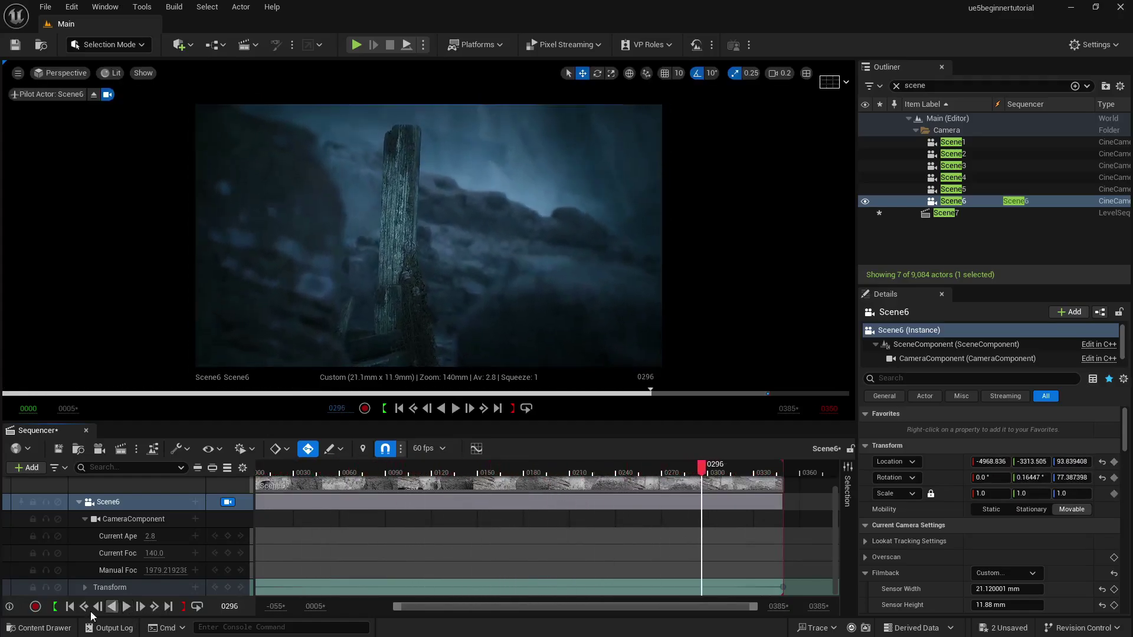
left_click(70, 607)
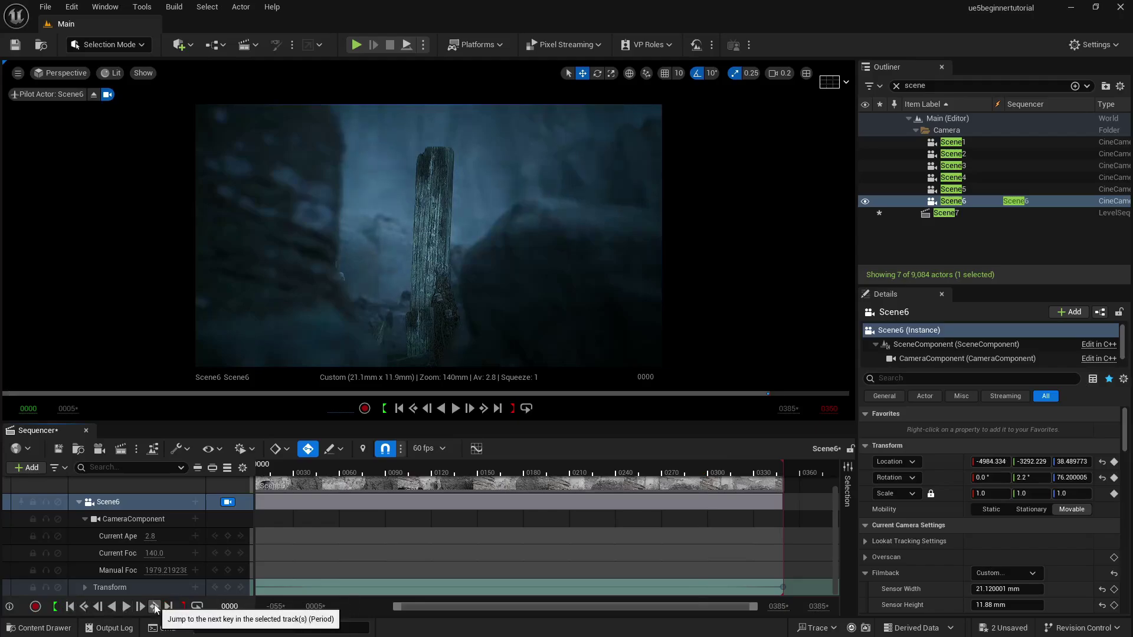
At the frame 349 key, raise the Scene6 camera further to about Z 135 and tilt it down to a -1.6° pitch
left_click(154, 607)
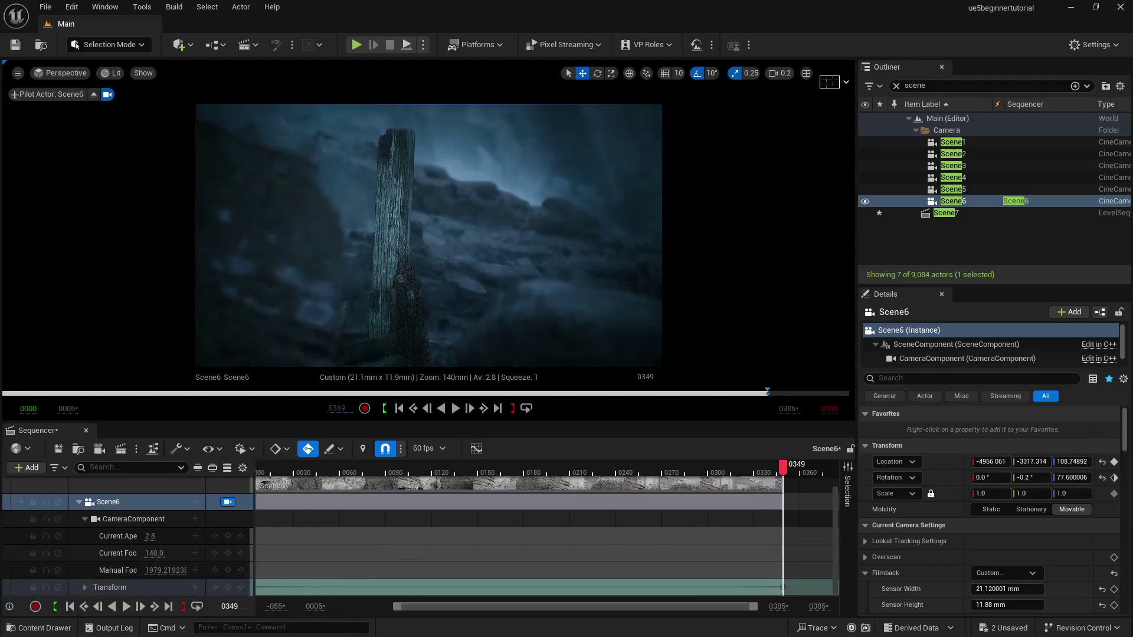
key("e")
right_click_drag(429, 236, 429, 247)
key("q")
key("q")
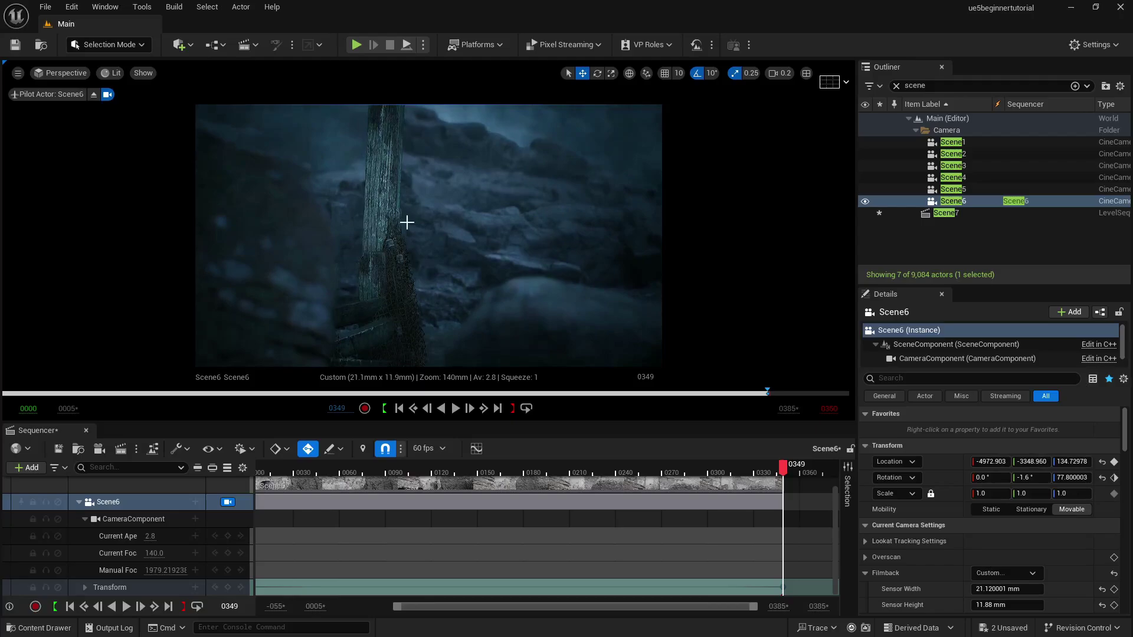
Play back the Scene6 shot with its higher end framing and return to frame 0
left_click(69, 608)
left_click(125, 608)
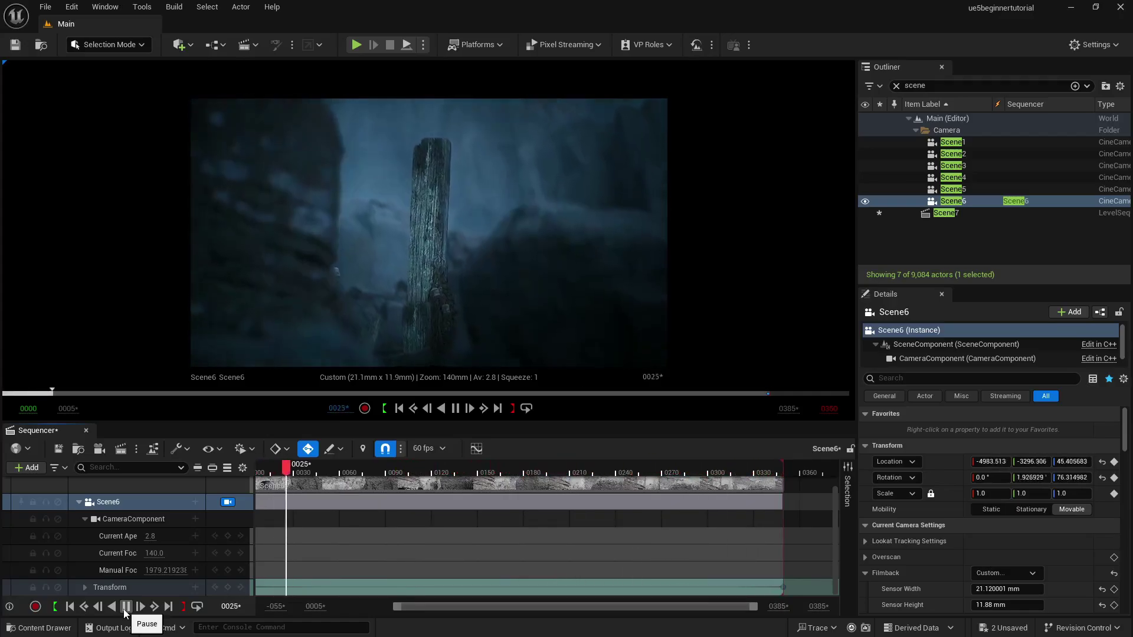
left_click(126, 606)
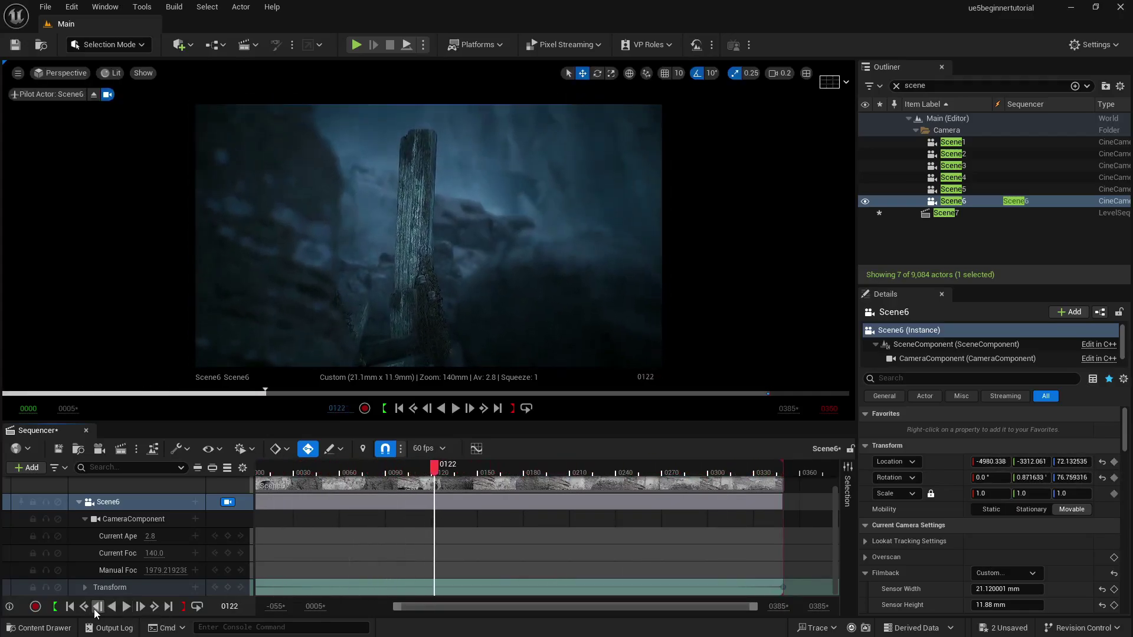
left_click(69, 606)
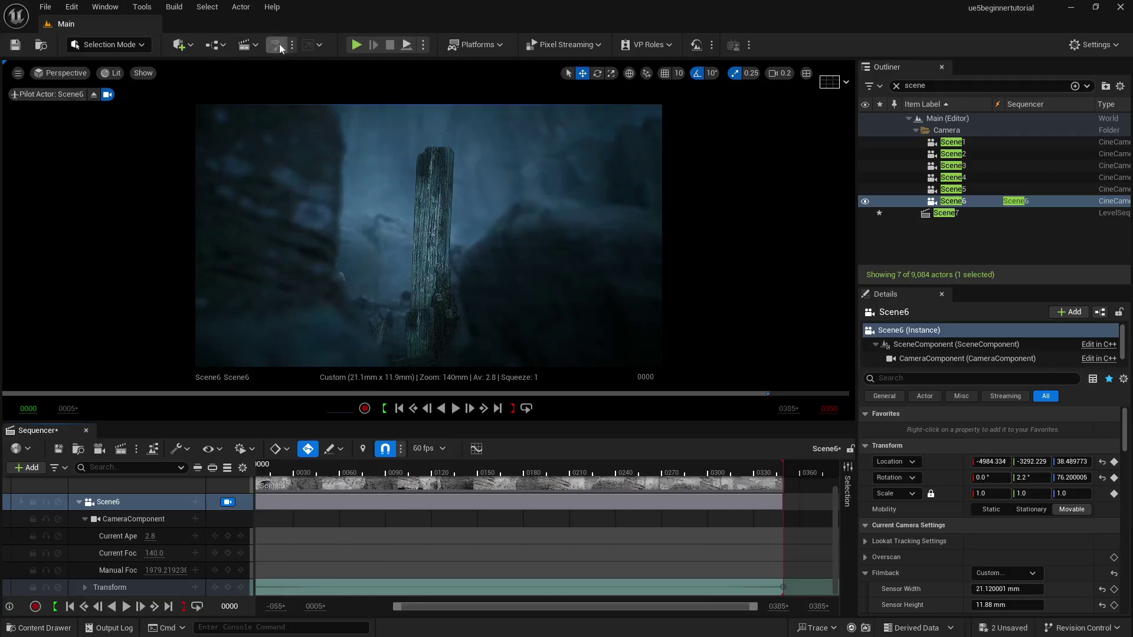
Add a new level sequence named Scene_2 in the Sequence content folder
left_click(247, 44)
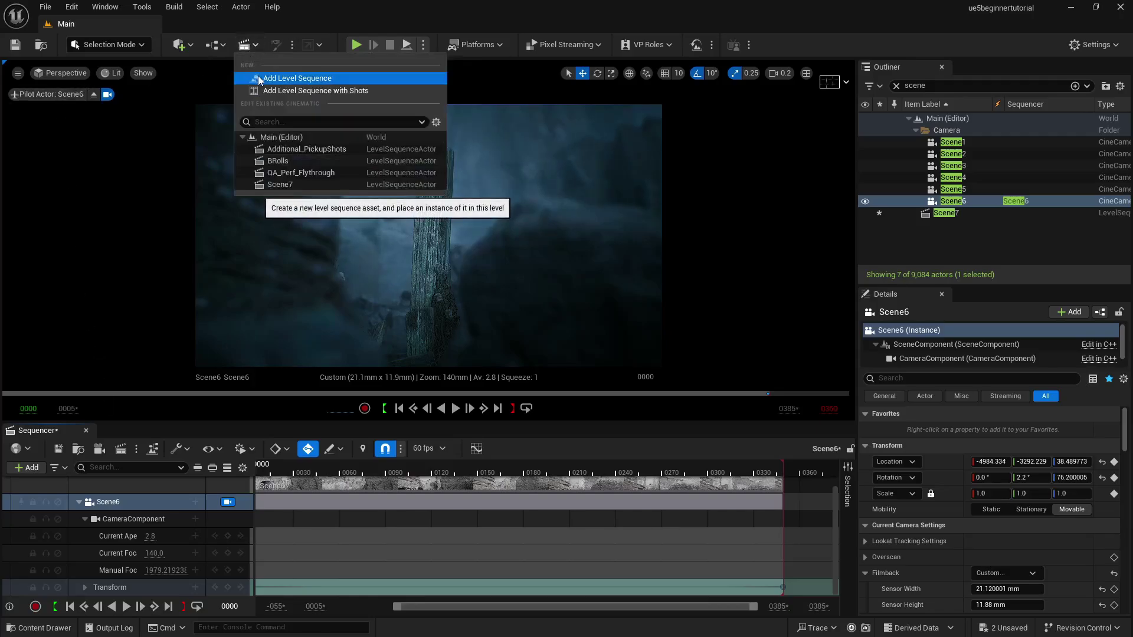
left_click(259, 79)
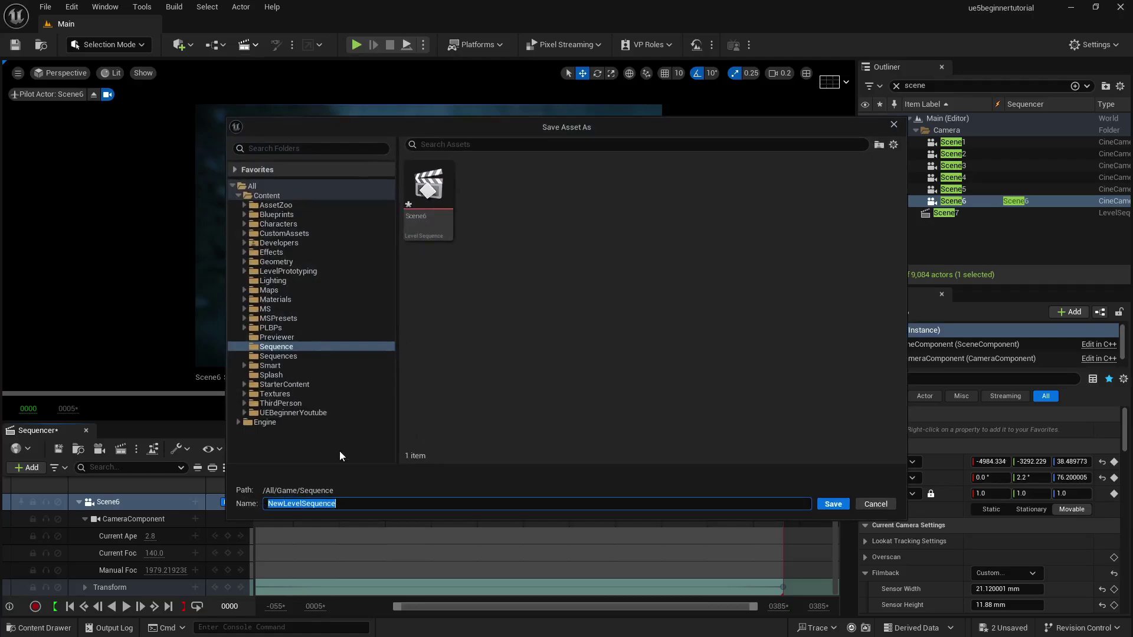
type("Scene_2")
key("Return")
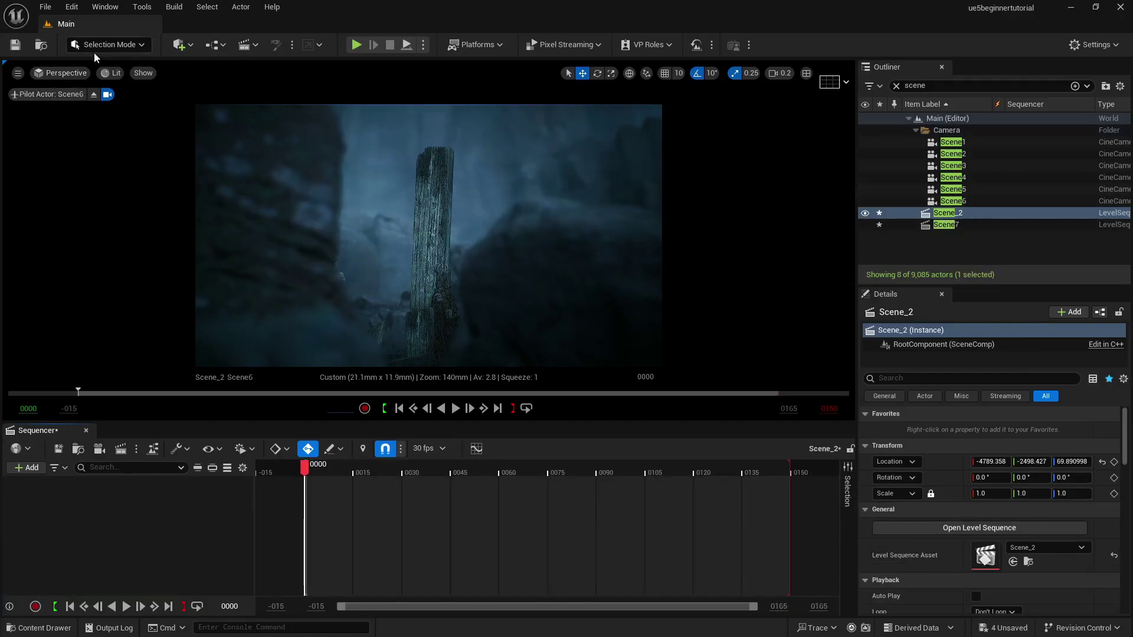
Look through the placed Scene5 camera in the viewport and save all unsaved work
left_click(51, 77)
mouse_move(103, 208)
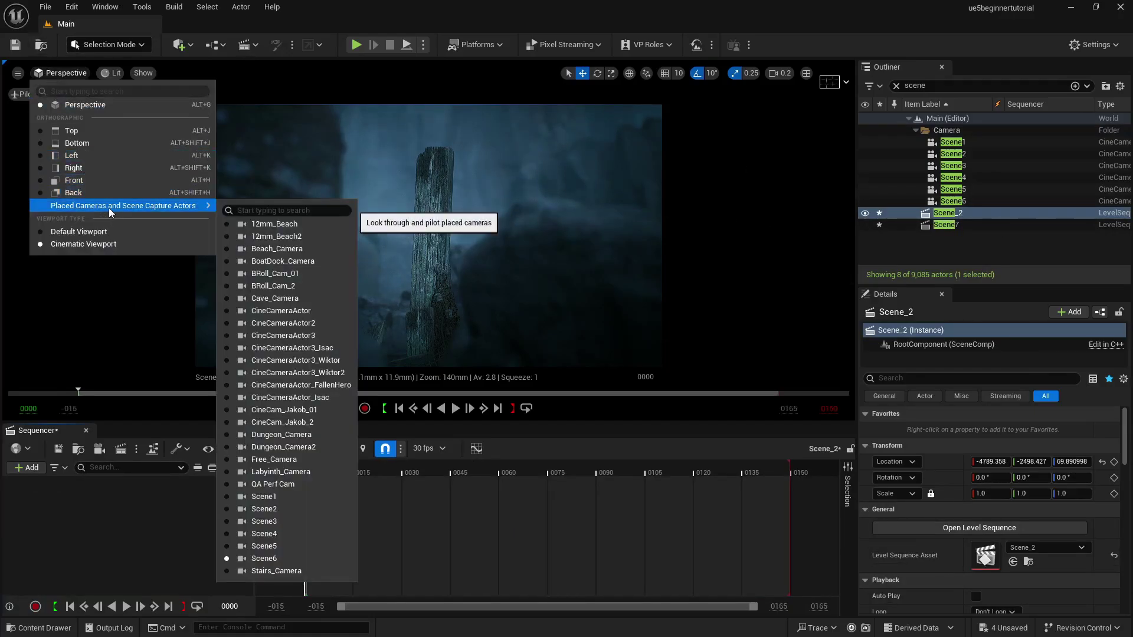
left_click(264, 546)
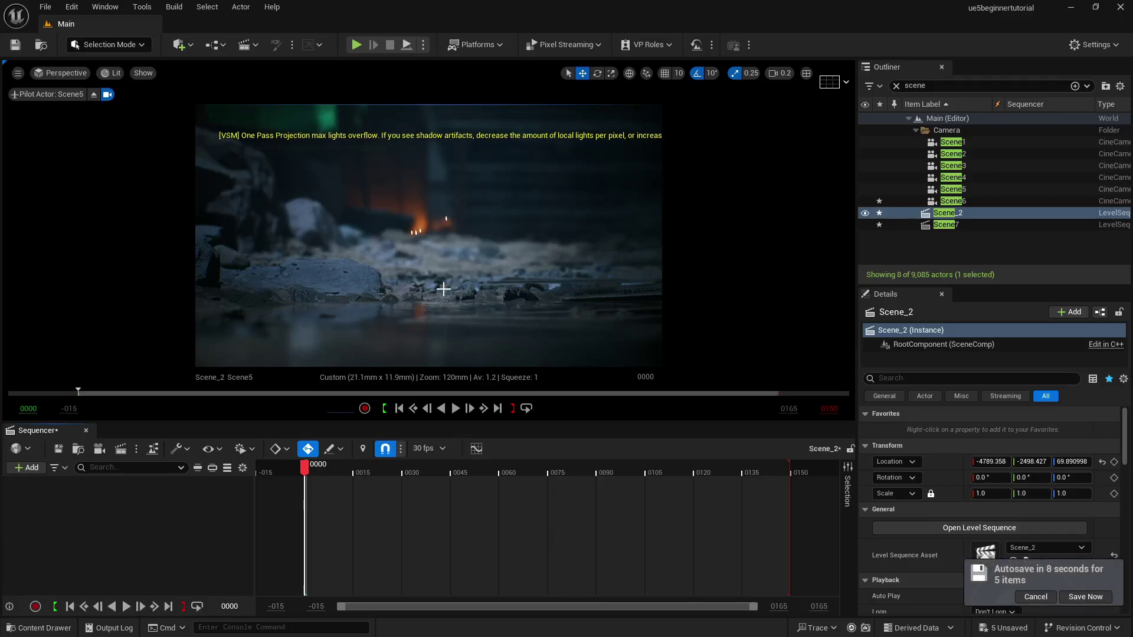
left_click(1085, 598)
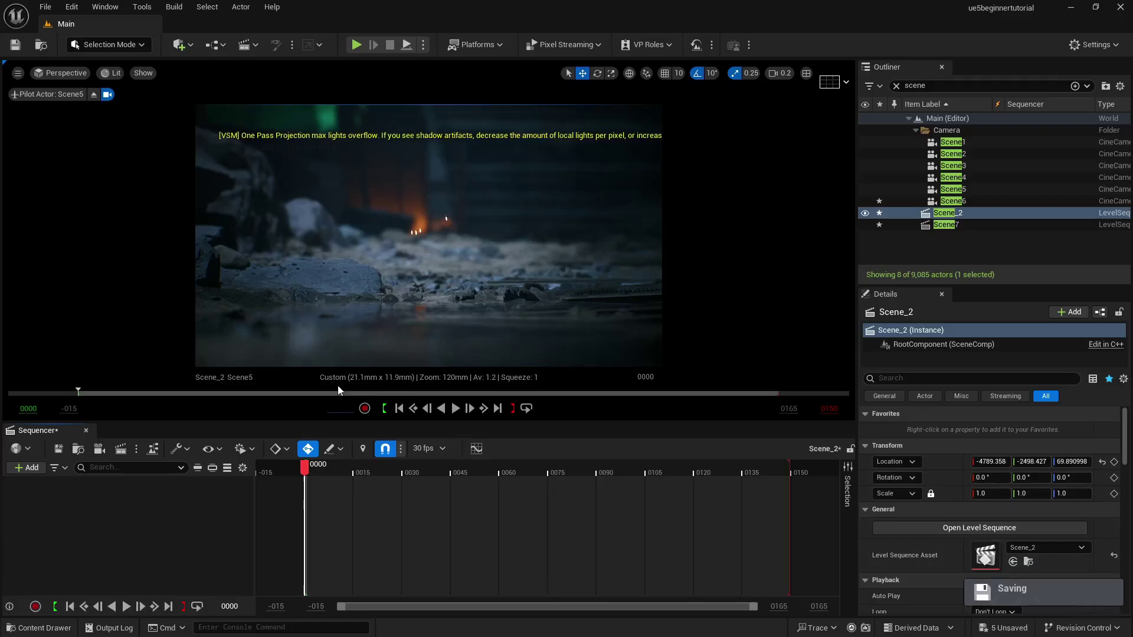
left_click(45, 7)
left_click(81, 174)
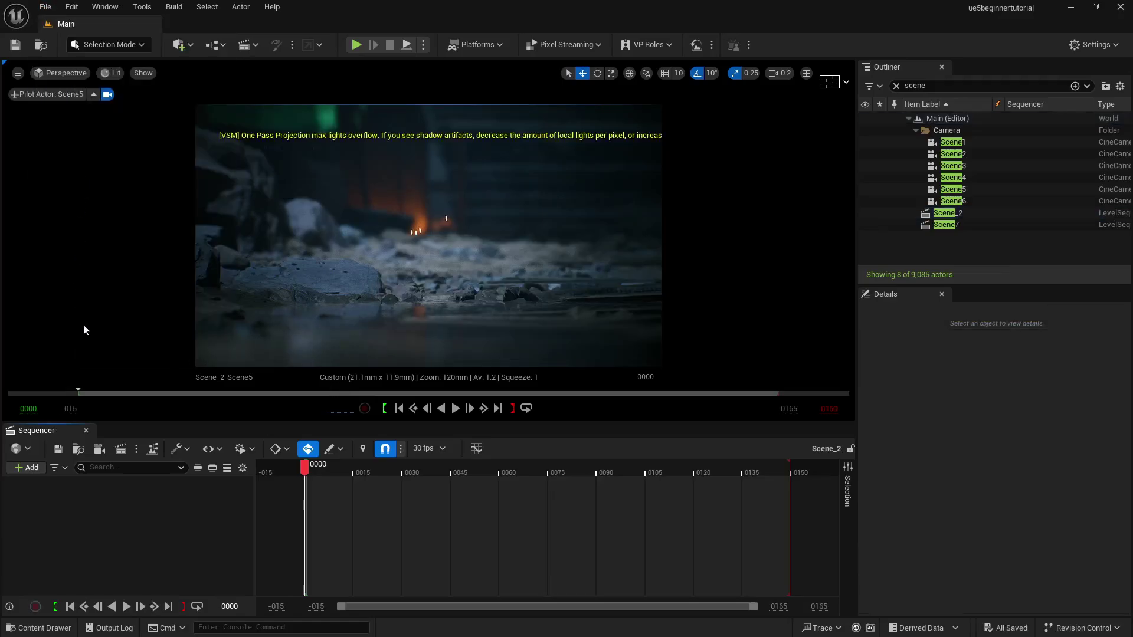
Select the Scene5 camera and set the Scene_2 sequence's display rate to 60 fps
left_click_drag(951, 189, 576, 154)
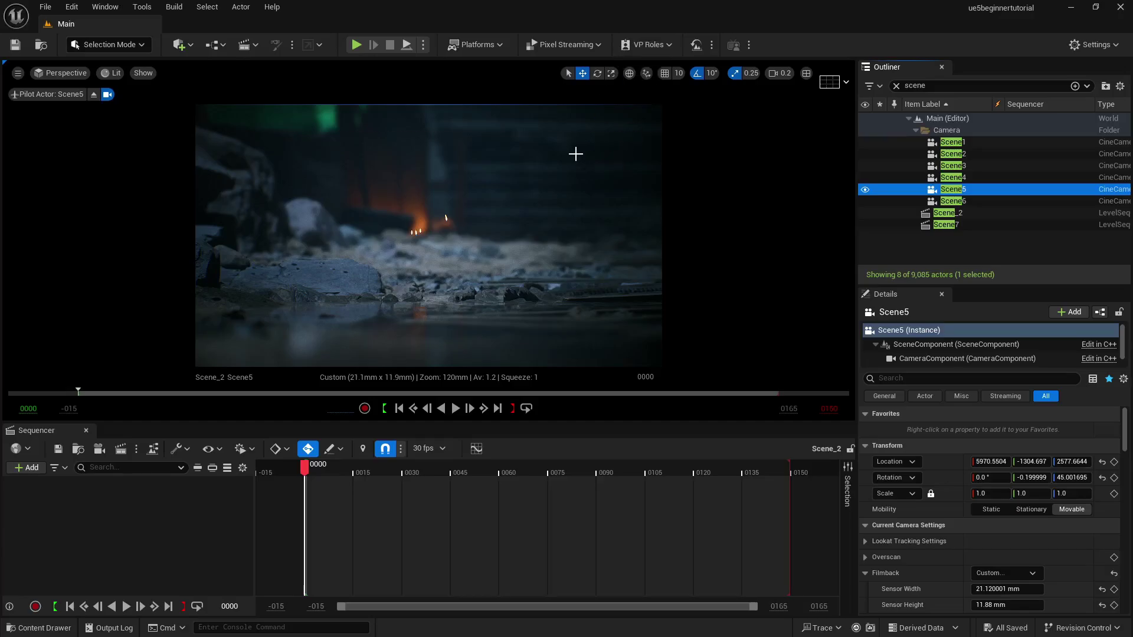
left_click(437, 449)
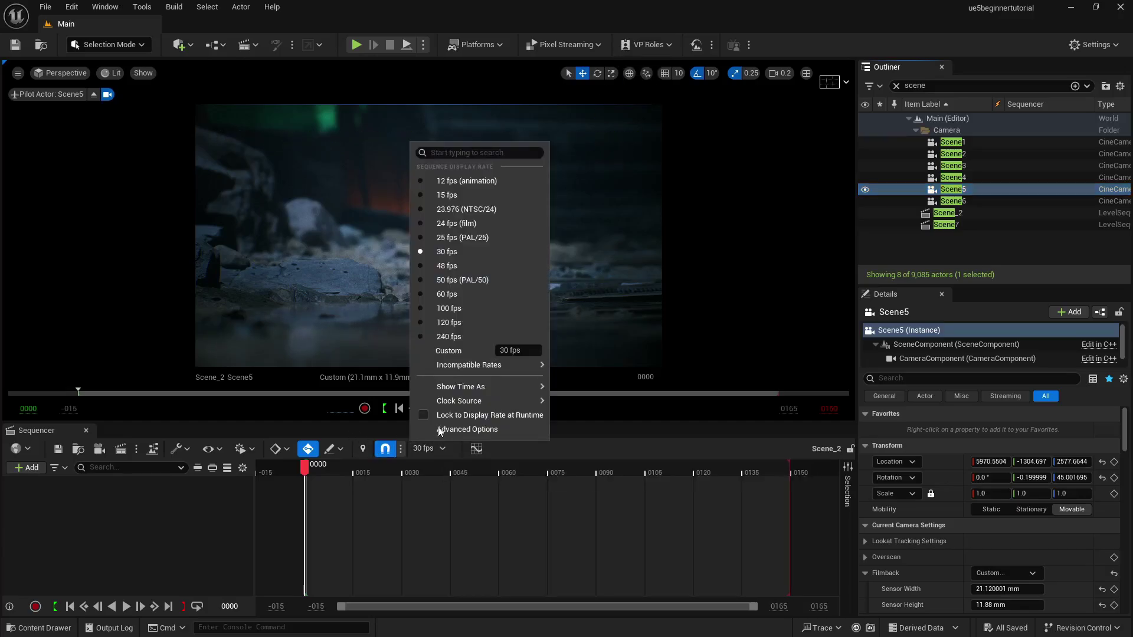
left_click(451, 295)
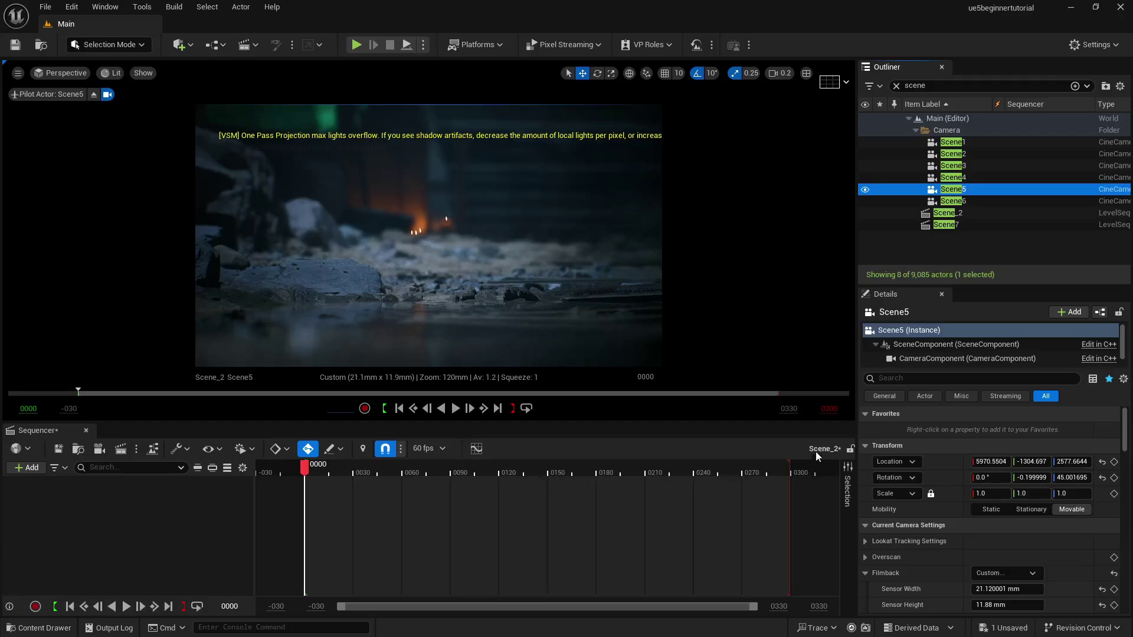
Set both the playback end and the working range end of the Scene_2 sequence to frame 180
left_click(833, 411)
type("1")
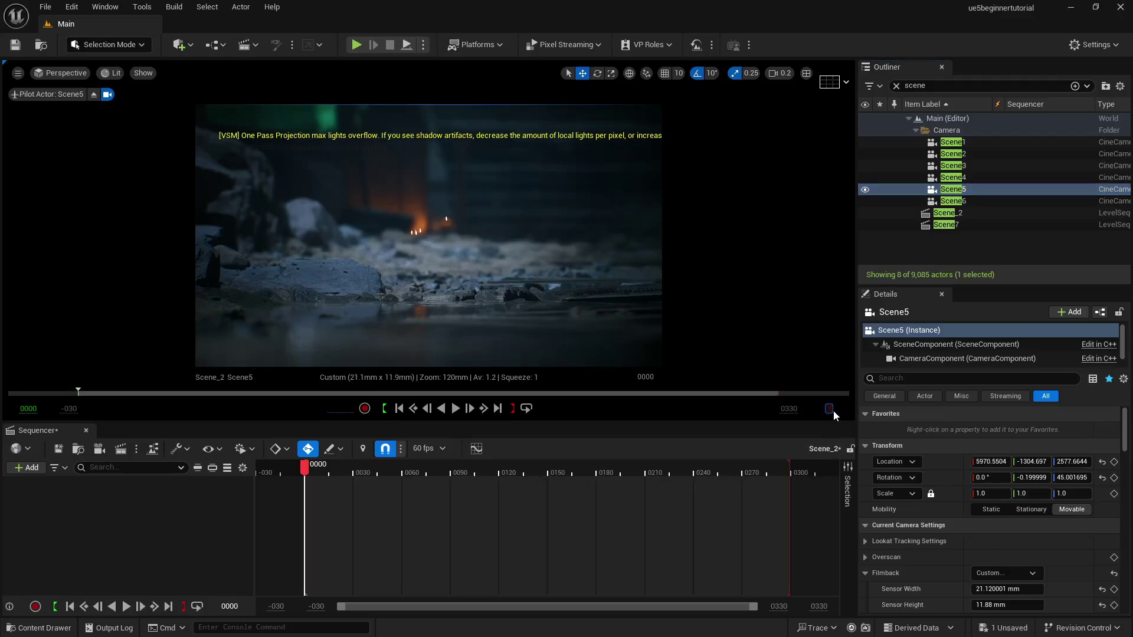
type("80")
key("Return")
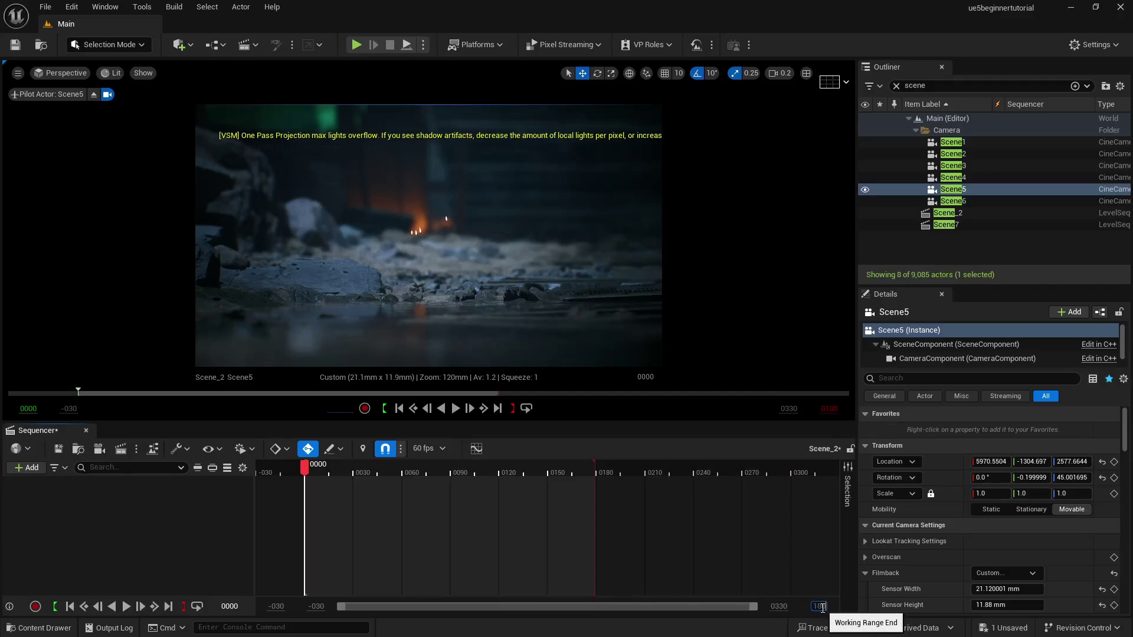
key("Return")
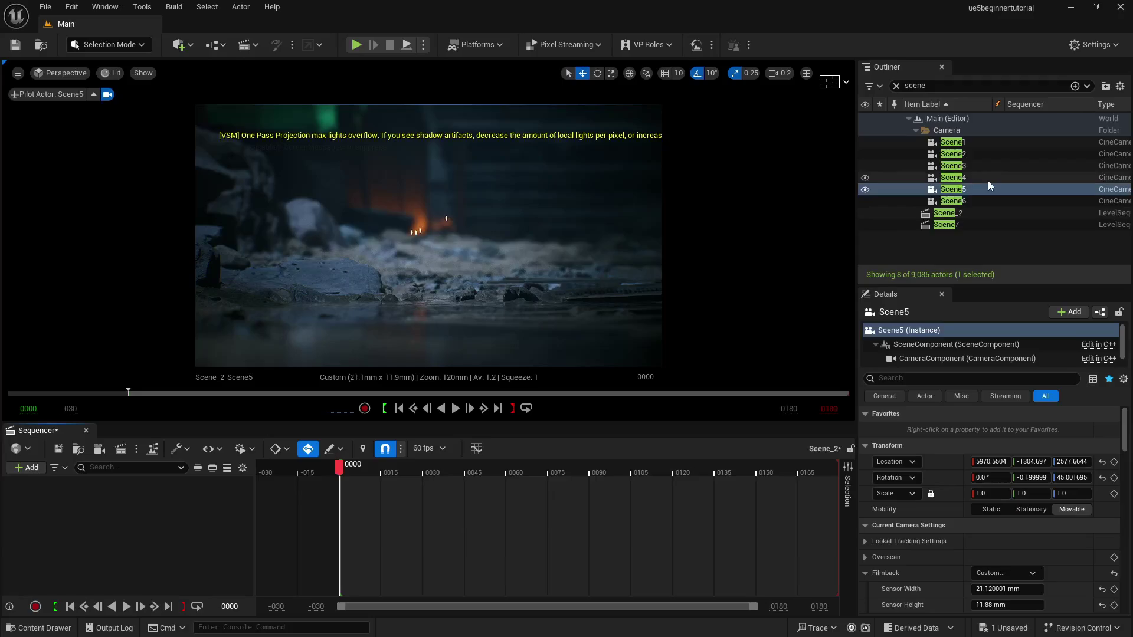
Add the Scene5 camera to the Scene_2 sequence and key its Transform and Manual Focus Distance at frame 0
left_click_drag(986, 185, 98, 506)
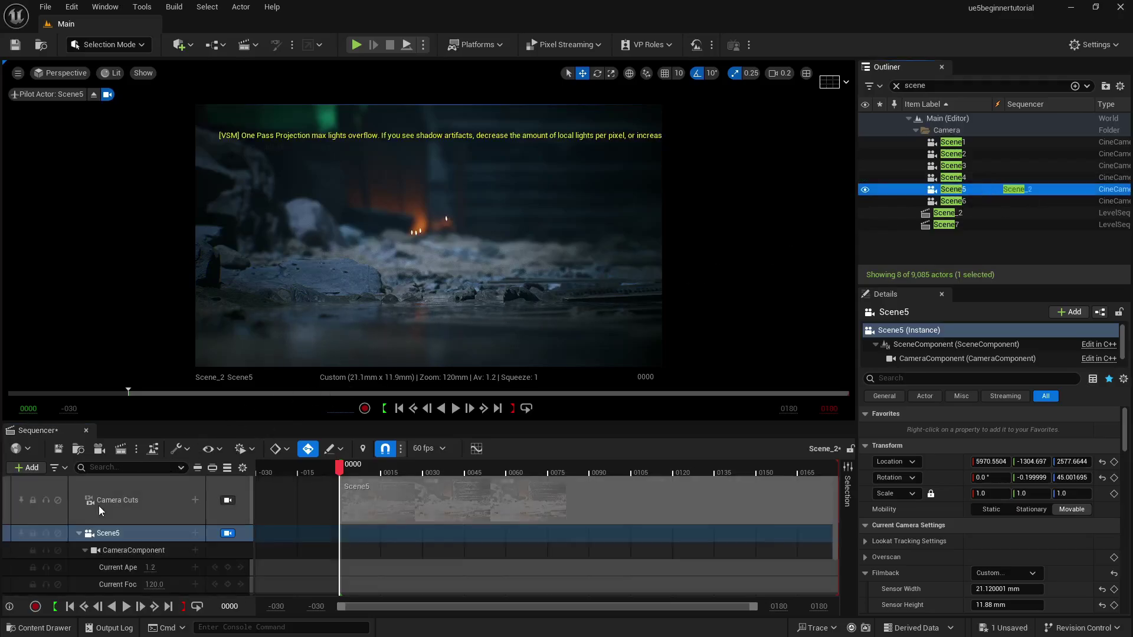
scroll(185, 533, "down", 2)
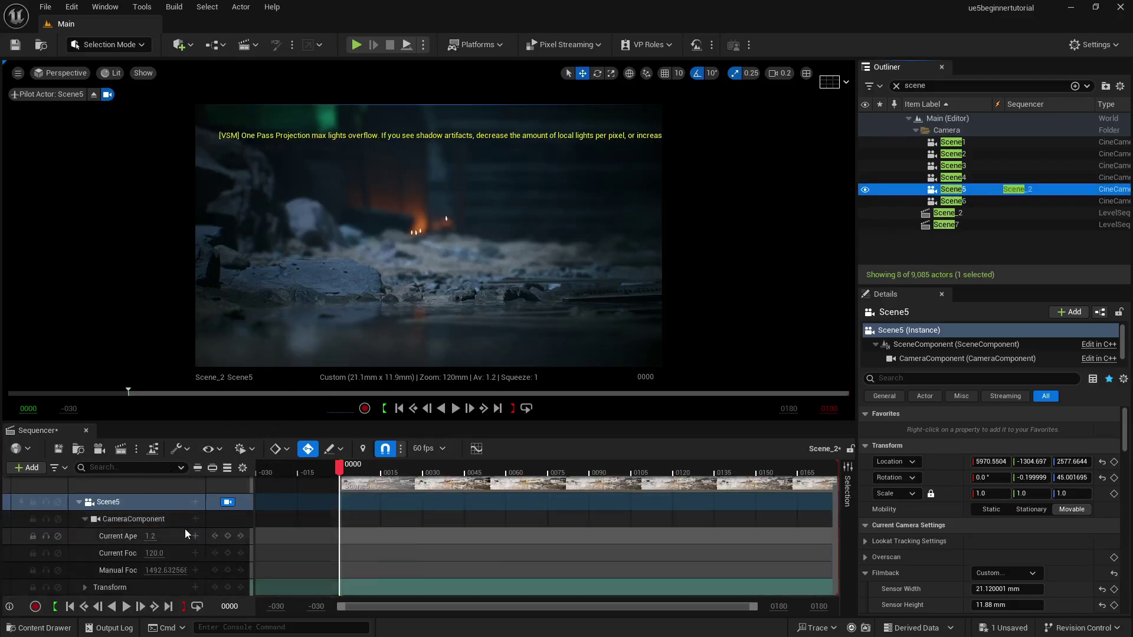
left_click(228, 587)
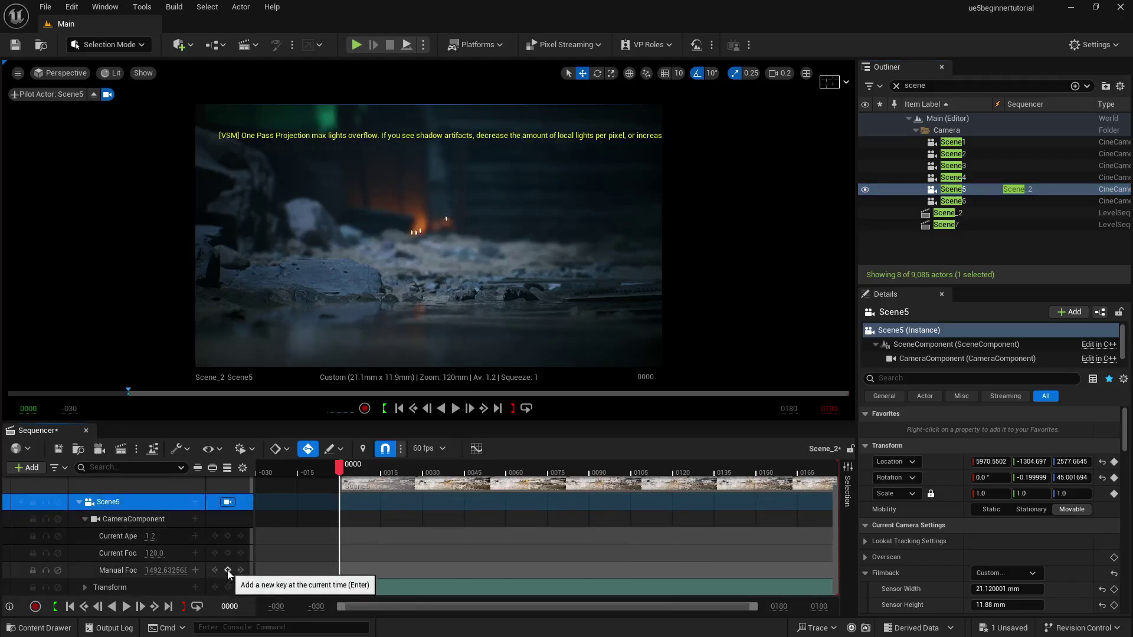
left_click(229, 570)
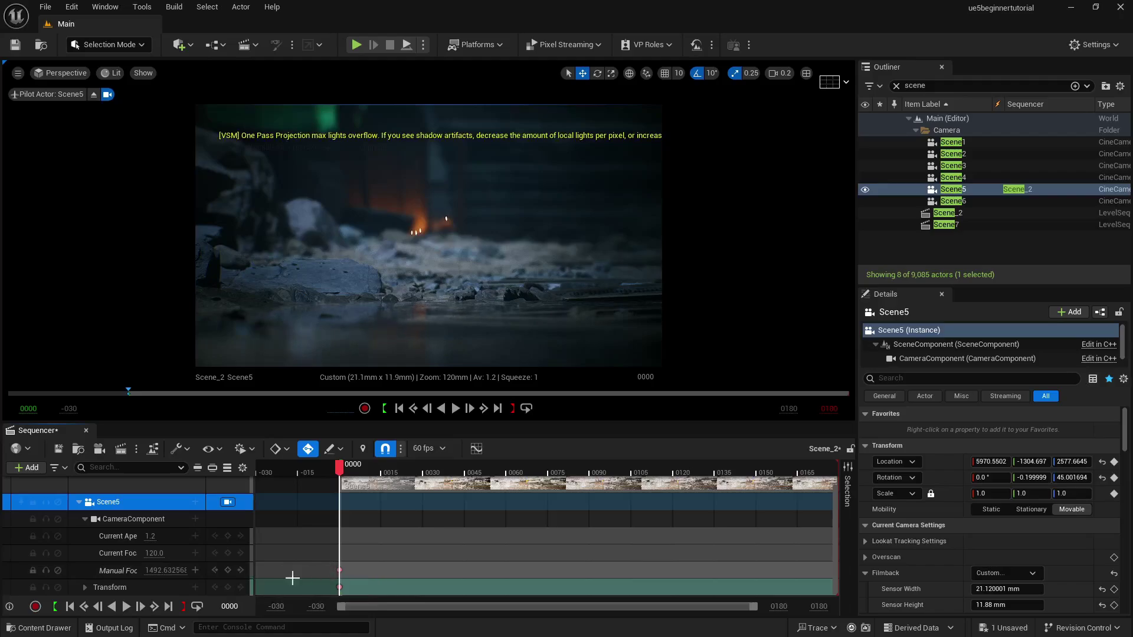
At frame 179, move the Scene5 camera forward and slightly up to about X 6077, Y -1199, Z 2589
left_click(168, 607)
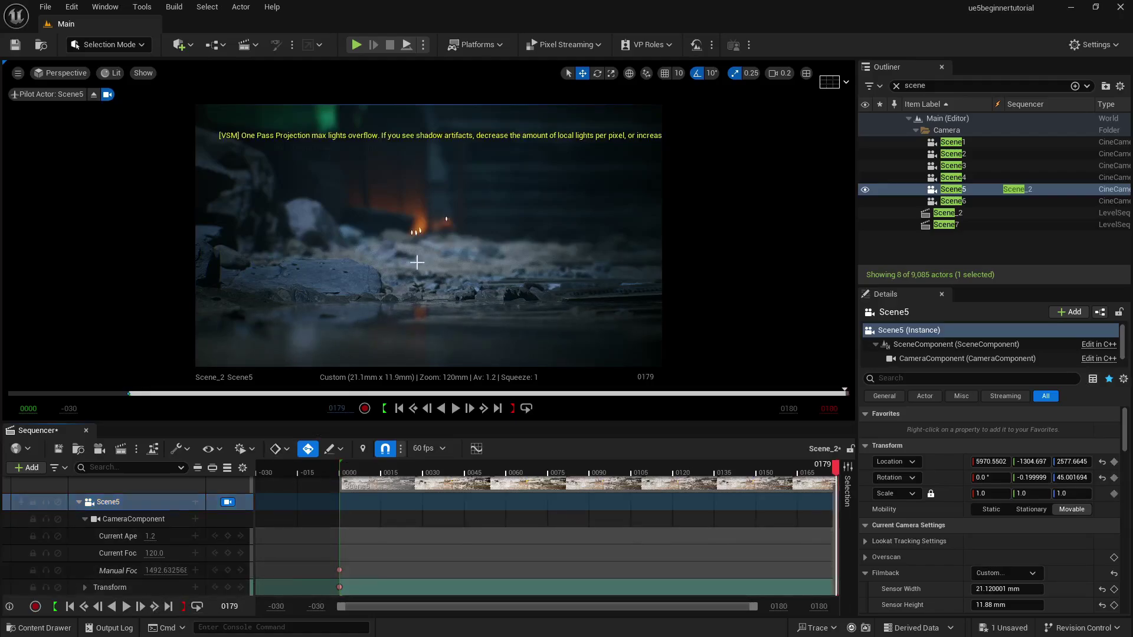
right_click_drag(435, 215, 435, 215)
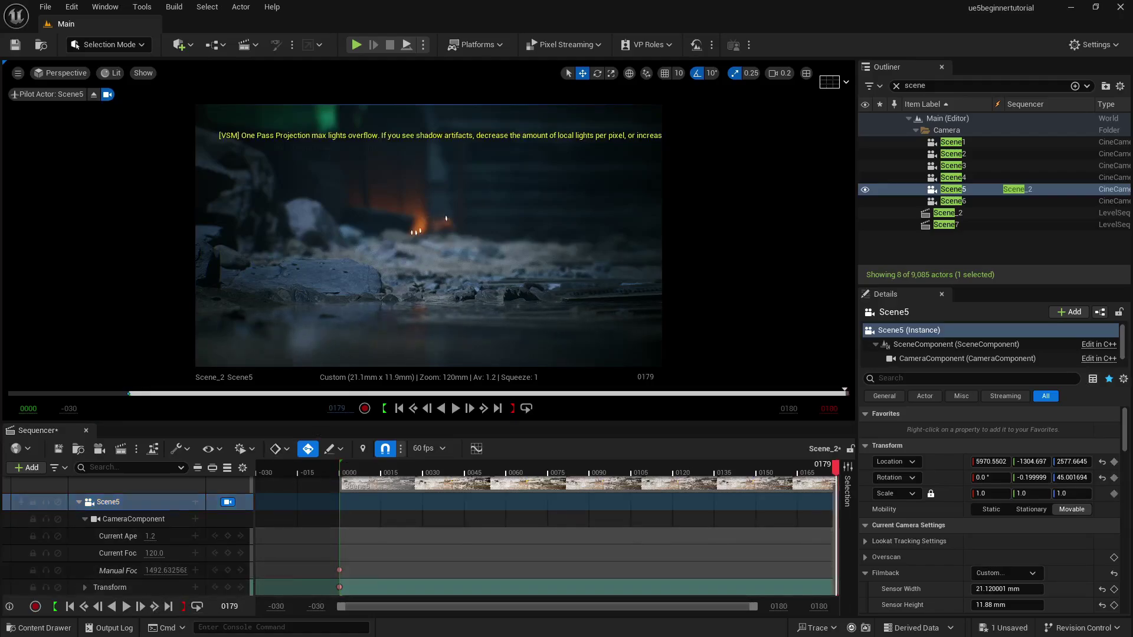
key("w")
key("e")
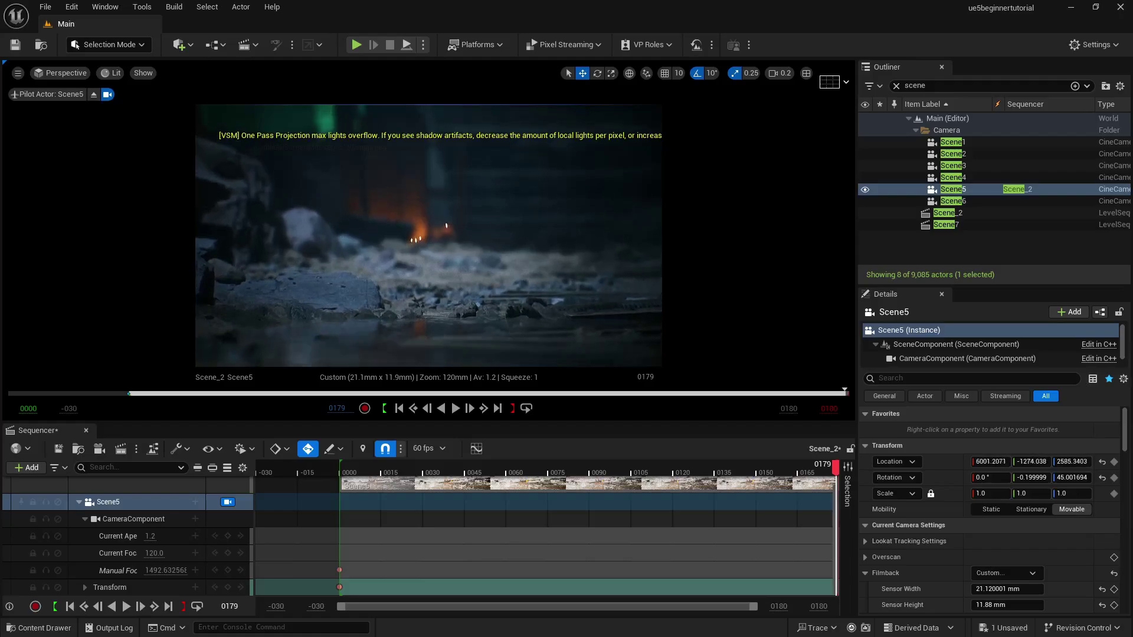
key("w")
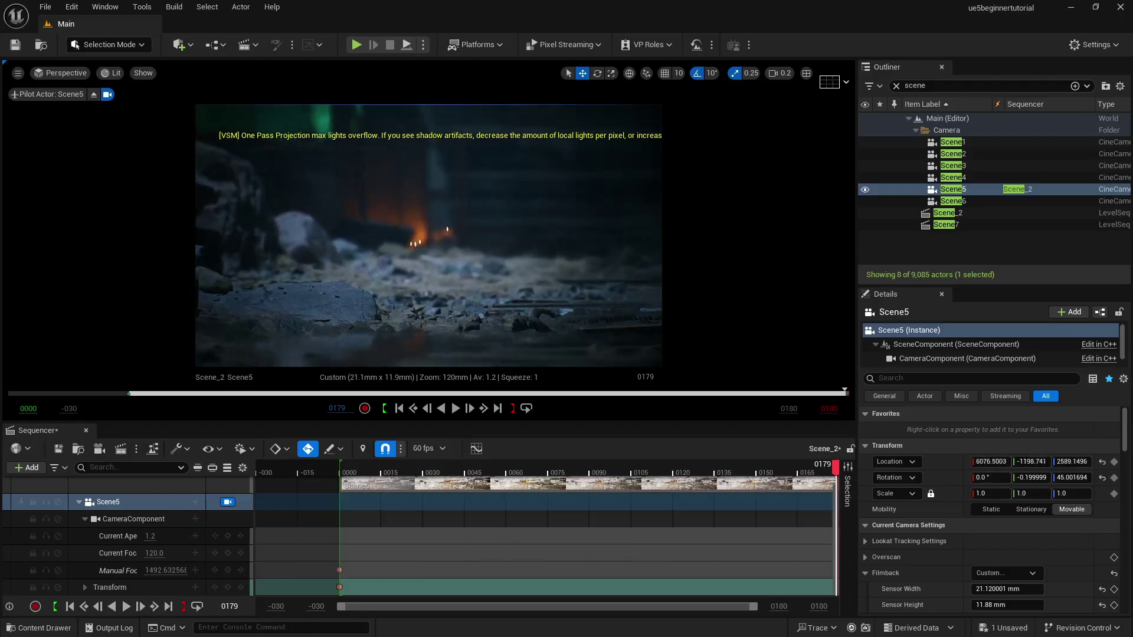
Preview the Scene5 camera's forward move from frame 0 of the Scene_2 sequence
left_click(70, 606)
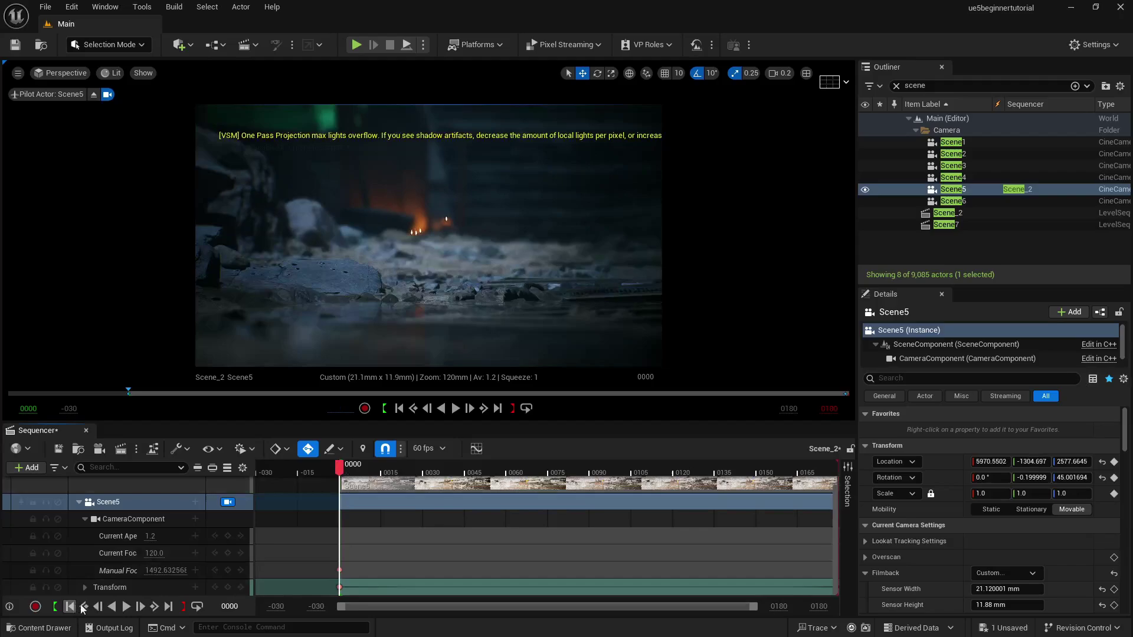
left_click(126, 607)
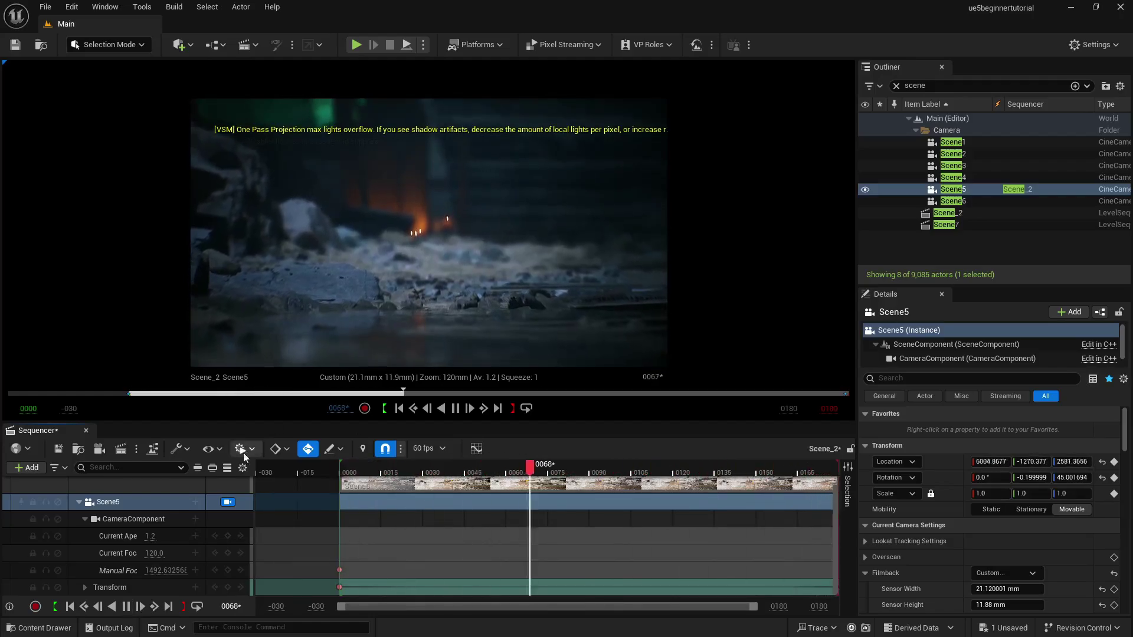
At frame 179, turn on Draw Debug Focus Plane and key the Scene5 camera's Manual Focus Distance at about 2986 cm
left_click(125, 606)
left_click(70, 606)
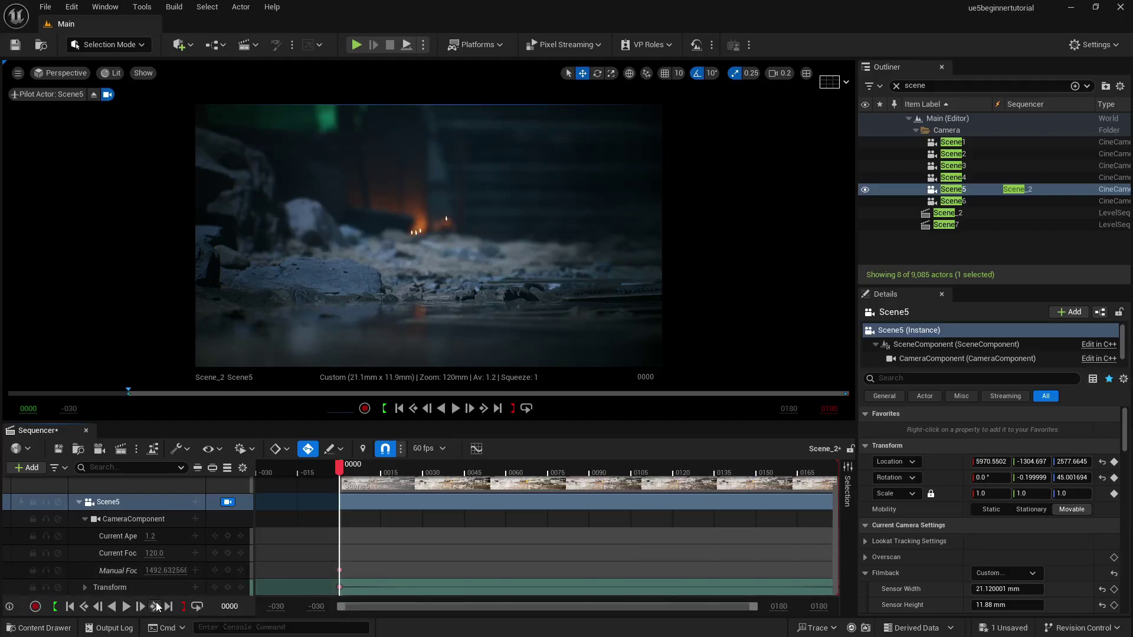
left_click(154, 606)
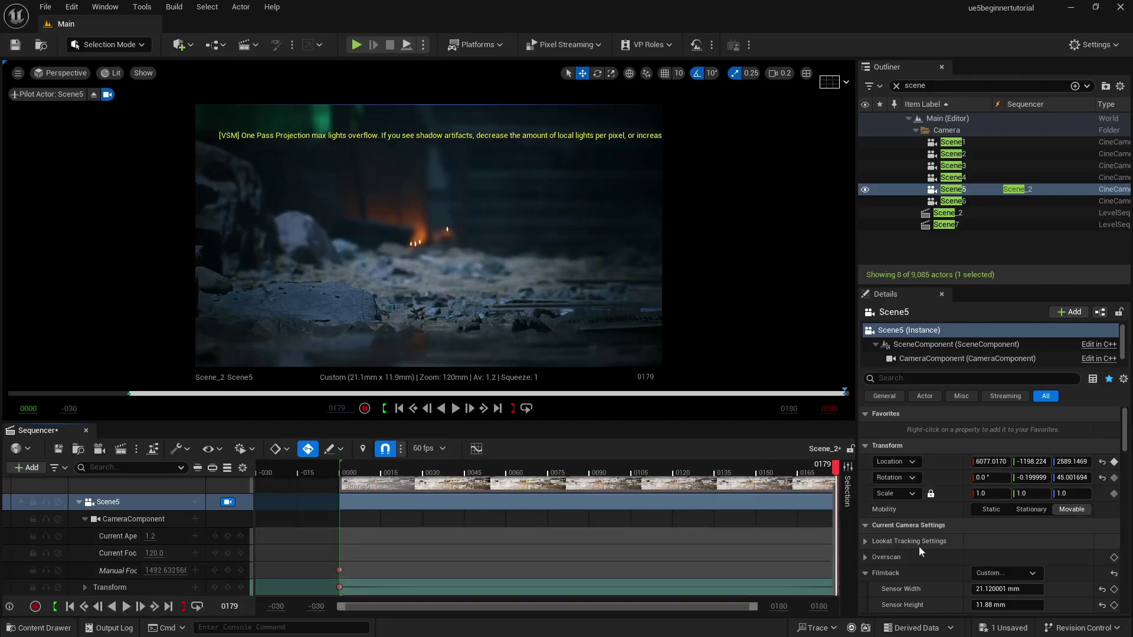
scroll(919, 548, "down", 5)
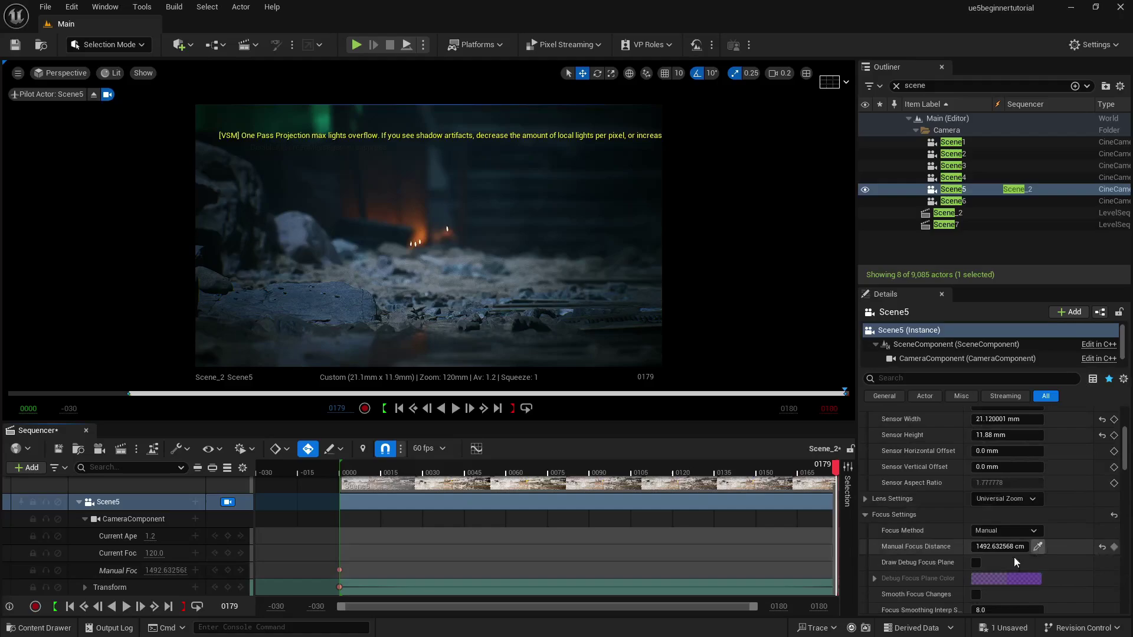
left_click(976, 563)
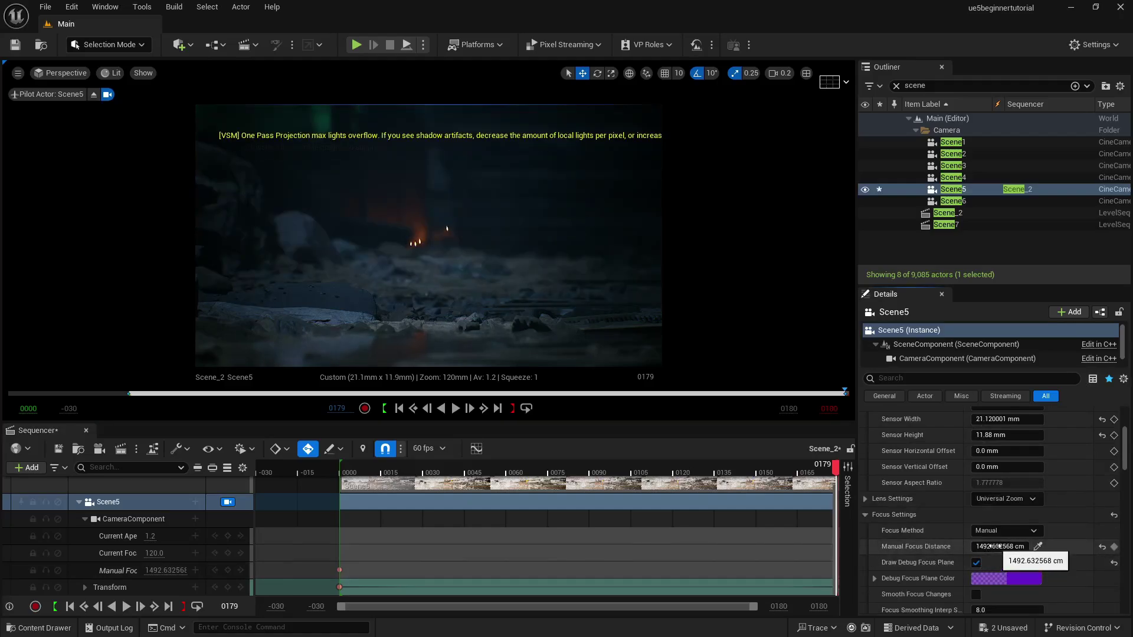
left_click_drag(991, 547, 1093, 546)
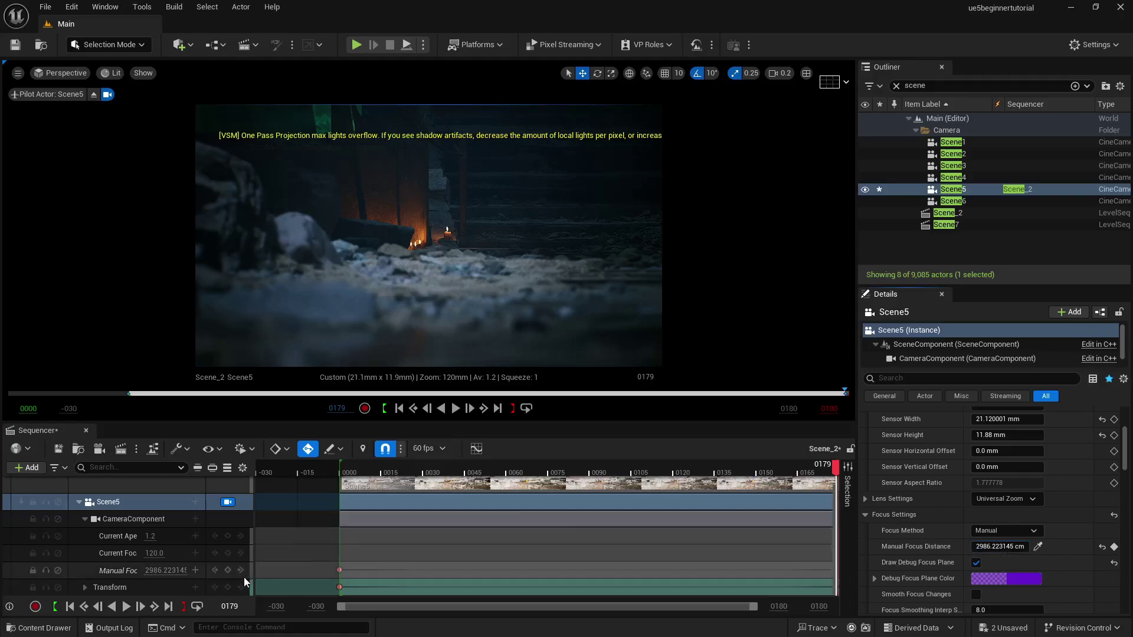
left_click(225, 571)
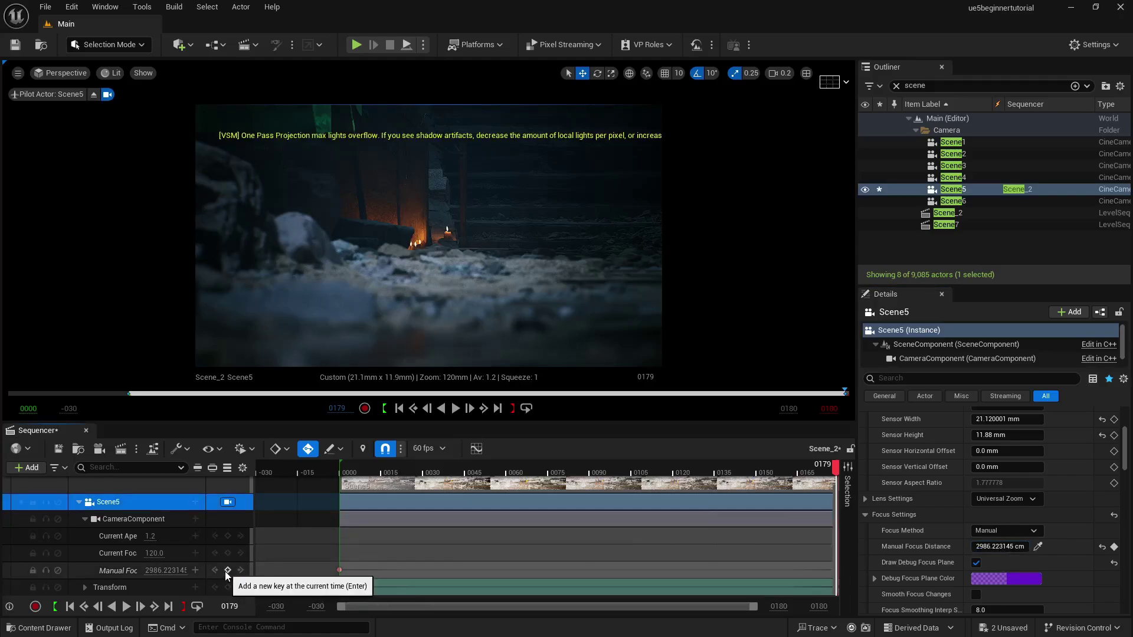
Preview the Scene5 focus pull from frame 0 with the debug focus plane on
left_click(69, 608)
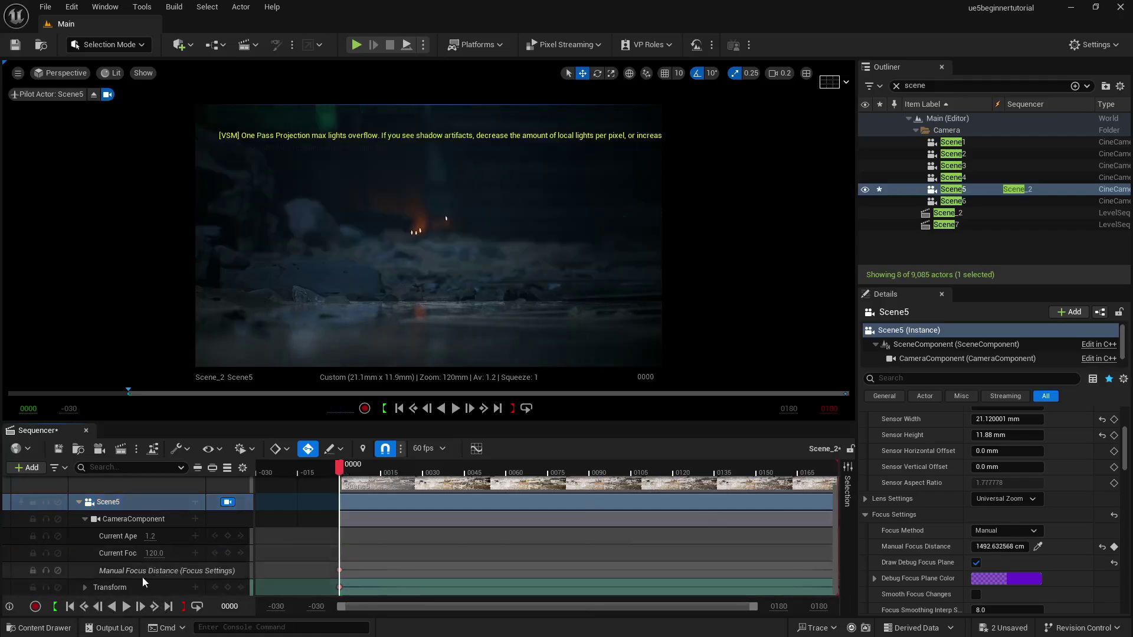
left_click(126, 608)
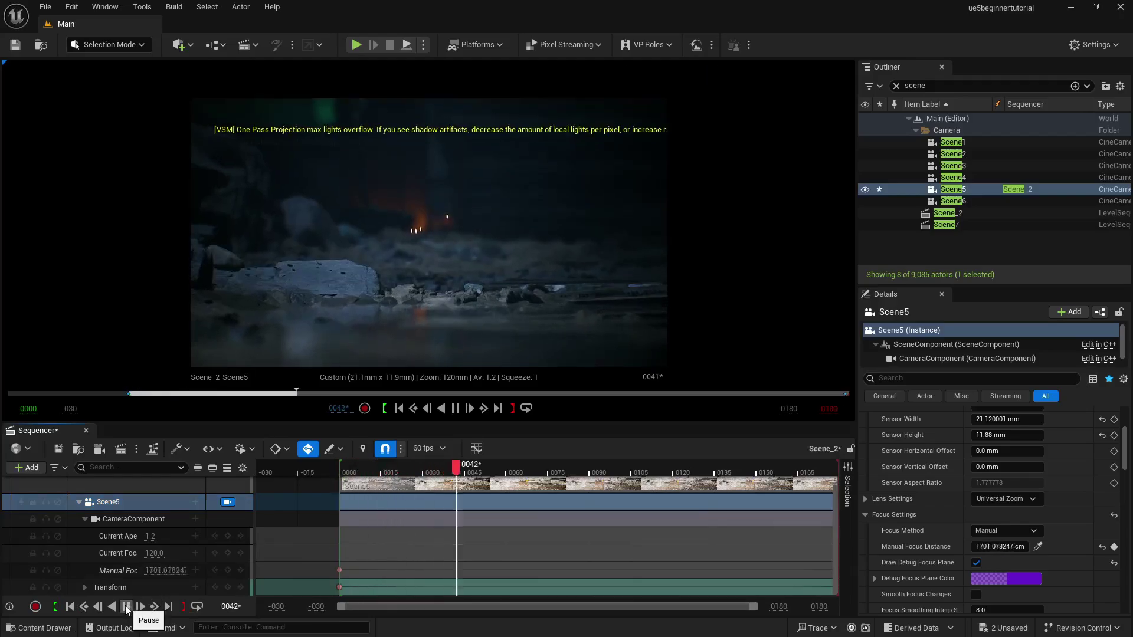
left_click(126, 608)
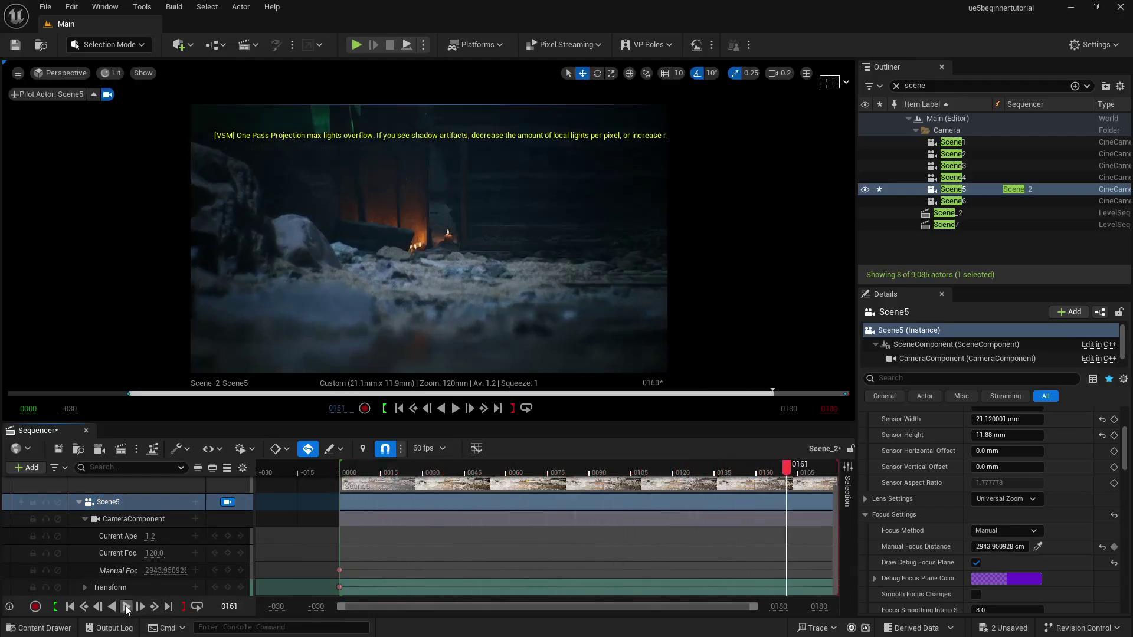
Turn off Draw Debug Focus Plane for the Scene5 camera and replay the shot from frame 0
left_click(976, 562)
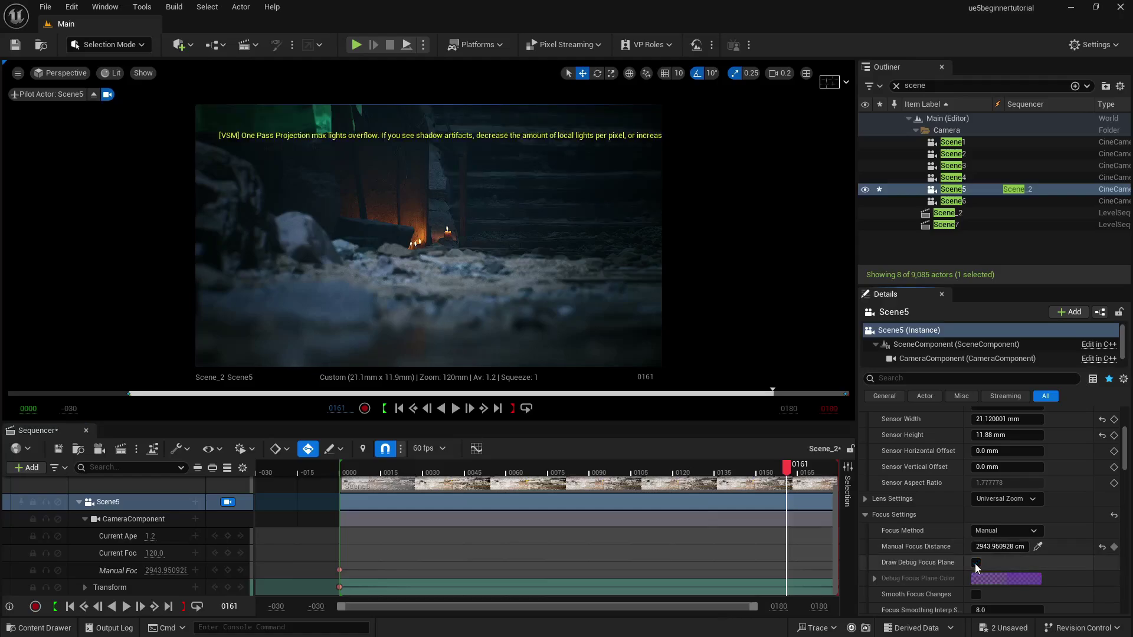
left_click(70, 606)
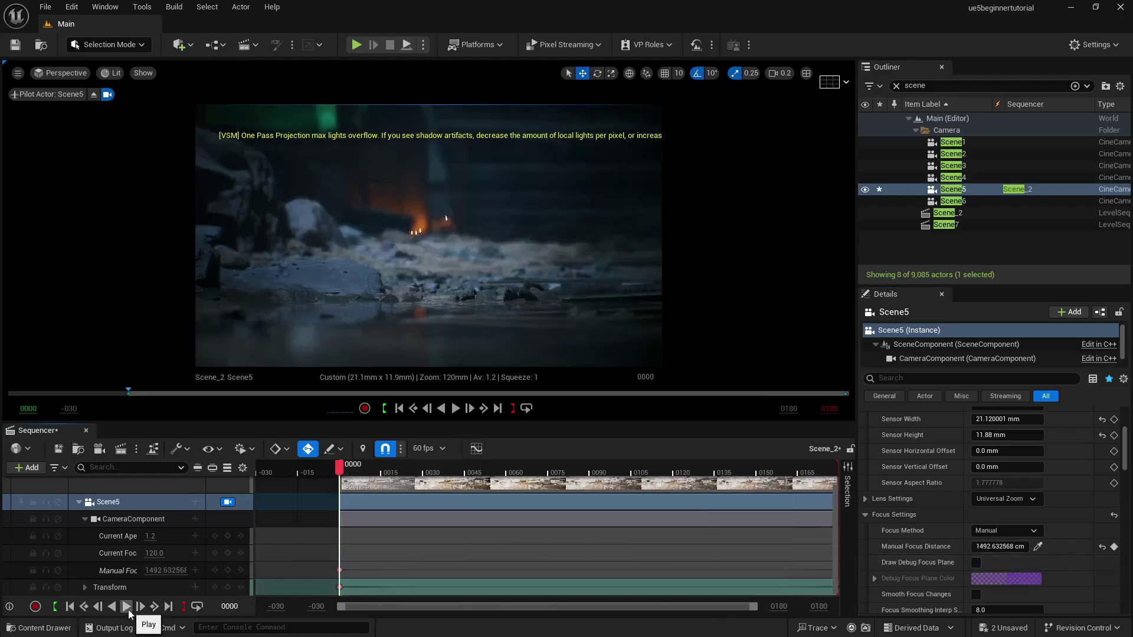
left_click(126, 607)
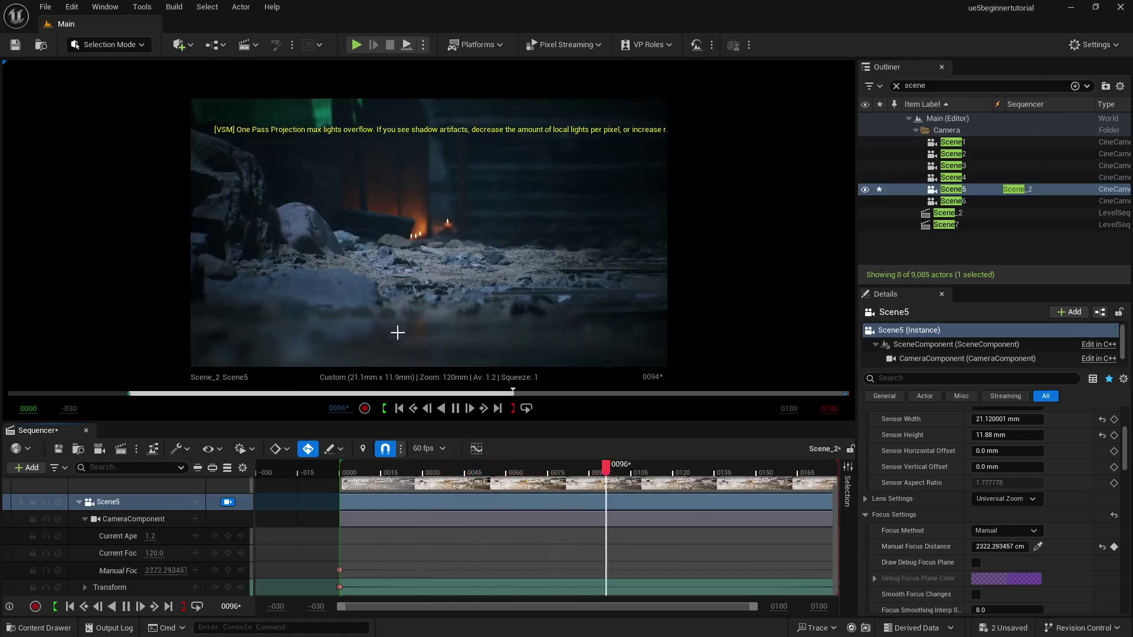
left_click(126, 606)
left_click(69, 607)
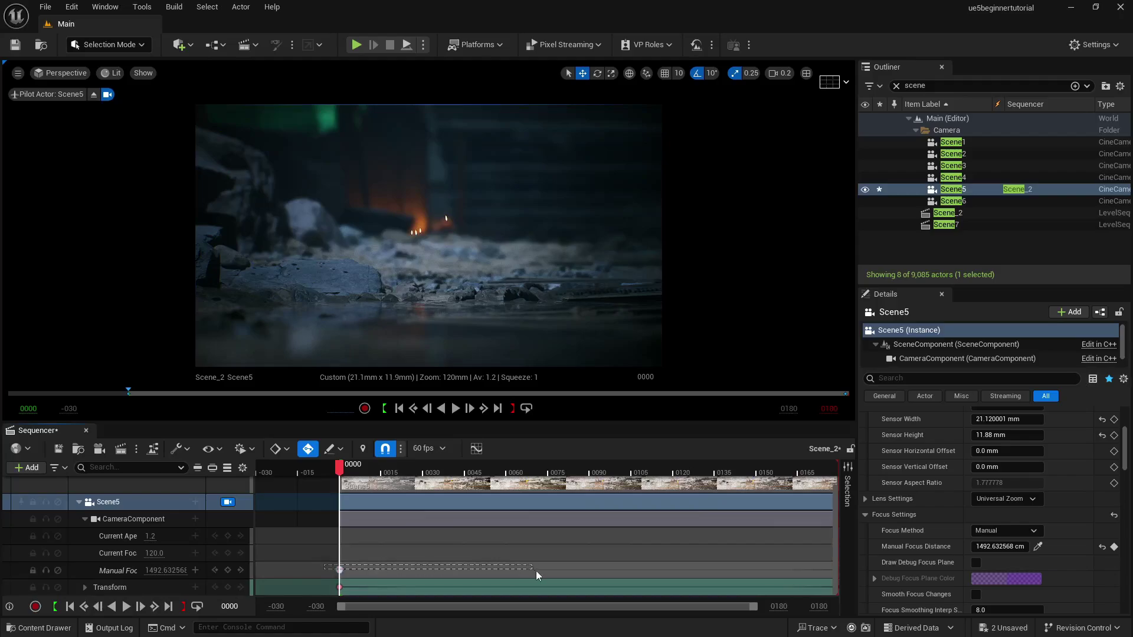
Set the interpolation of both Manual Focus Distance keys of the Scene5 camera to Cubic (Smart Auto)
left_click_drag(536, 572, 783, 573)
right_click(783, 570)
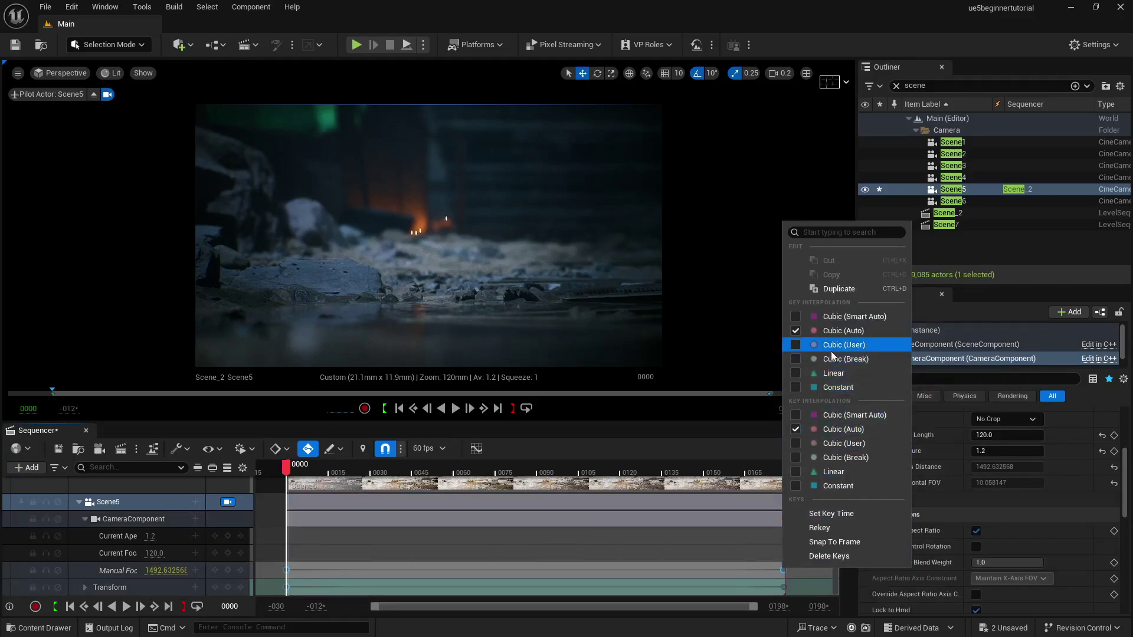
left_click(851, 320)
right_click(785, 571)
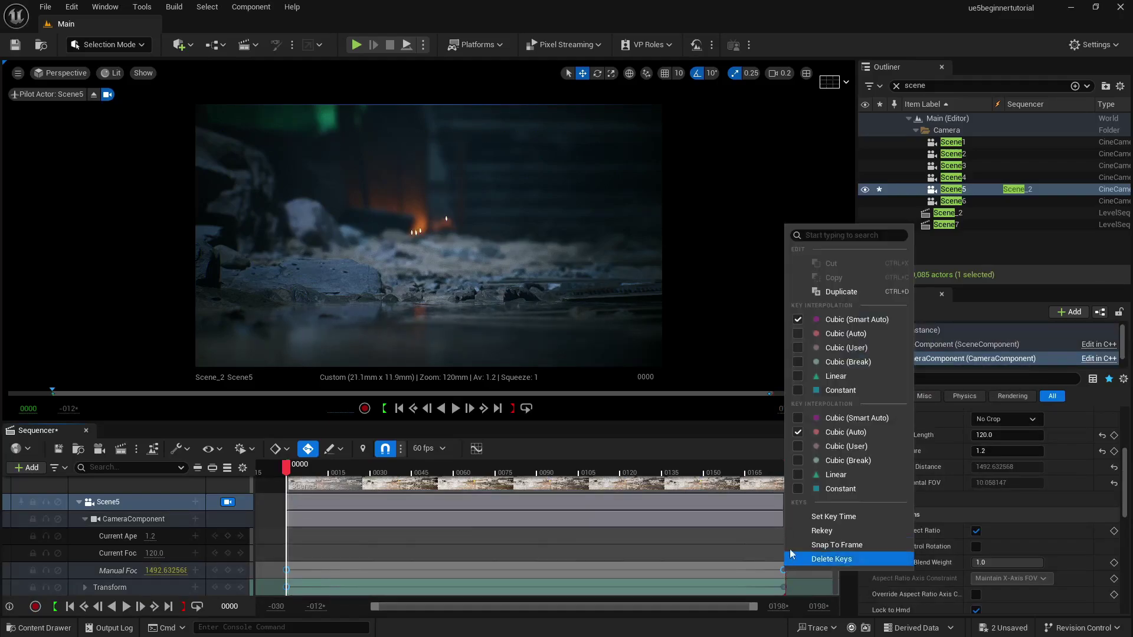
left_click(803, 431)
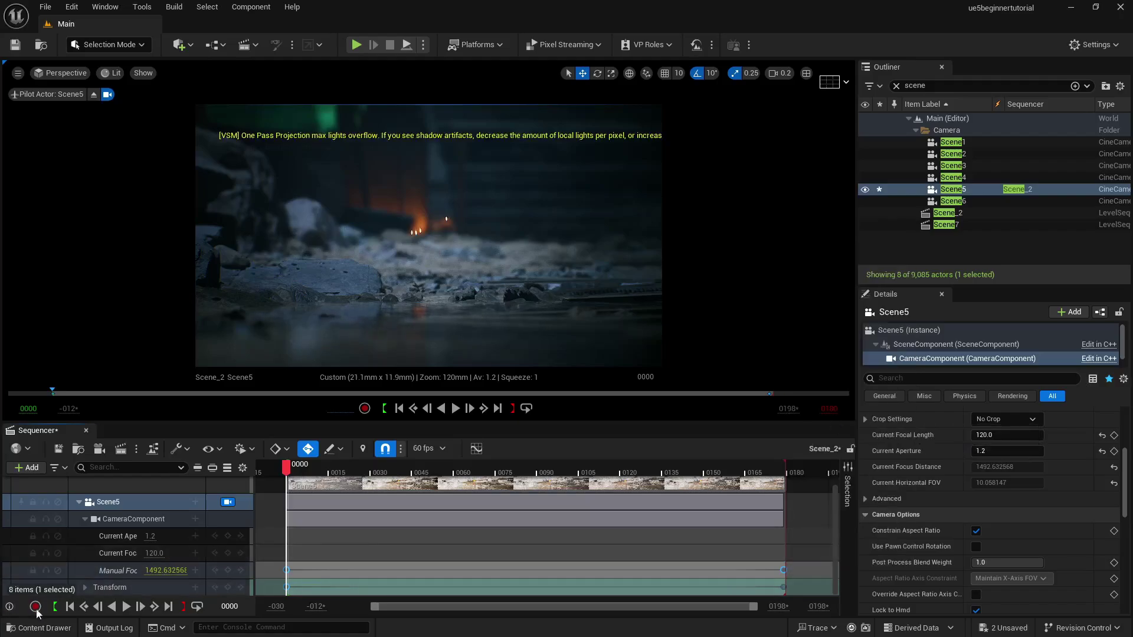
Preview the Scene5 shot with its new key interpolation, return to frame 0 and save the Scene_2 sequence
left_click(128, 607)
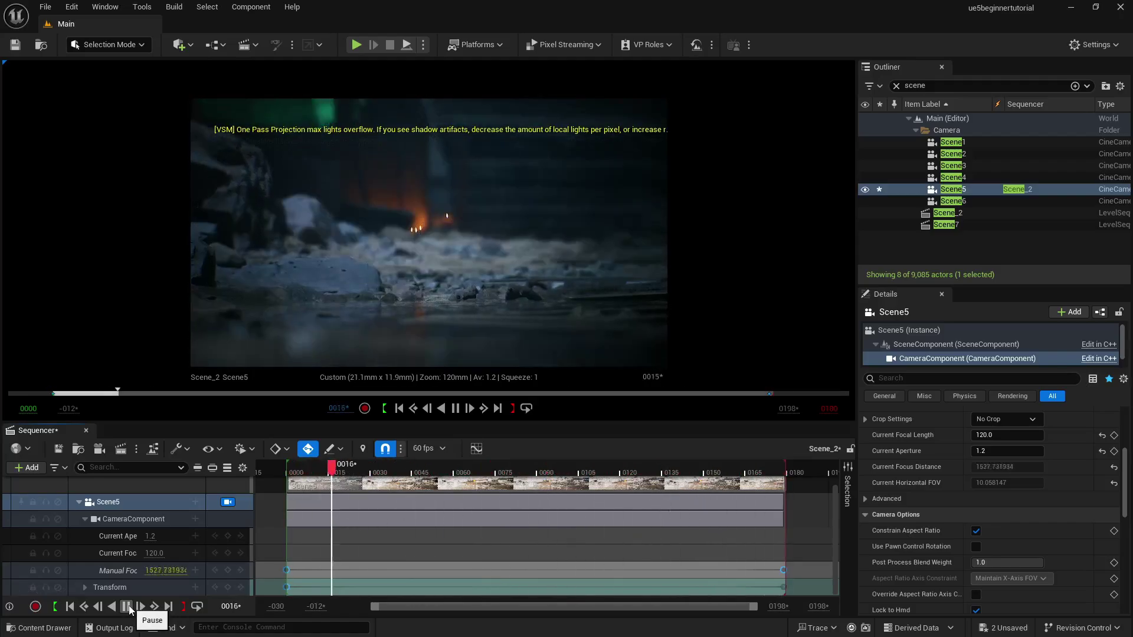
left_click(127, 606)
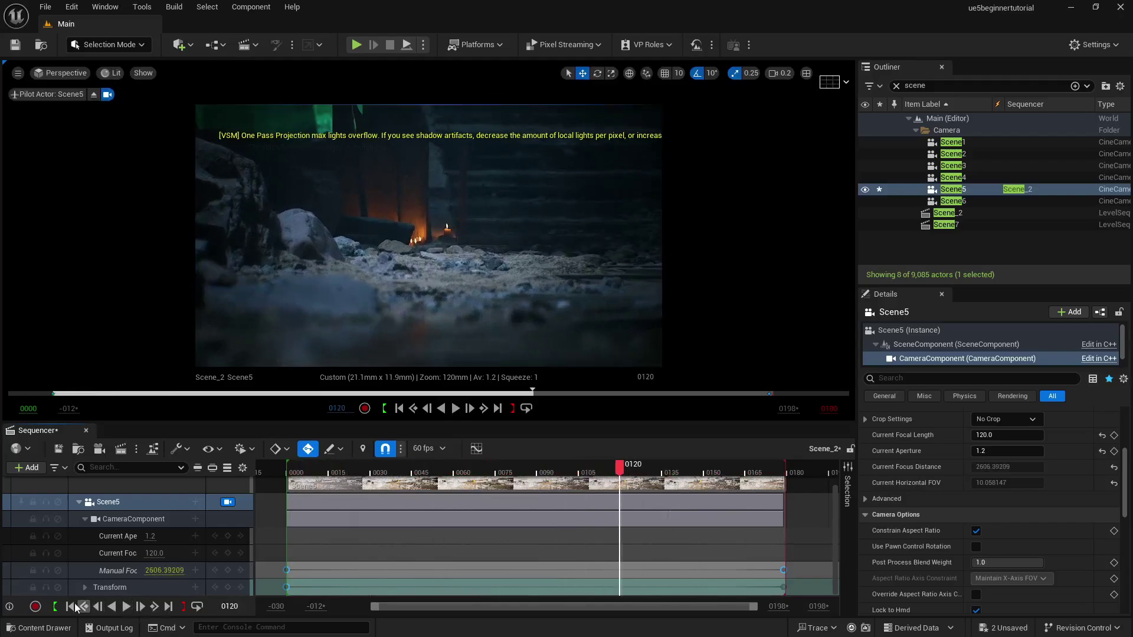
left_click(70, 607)
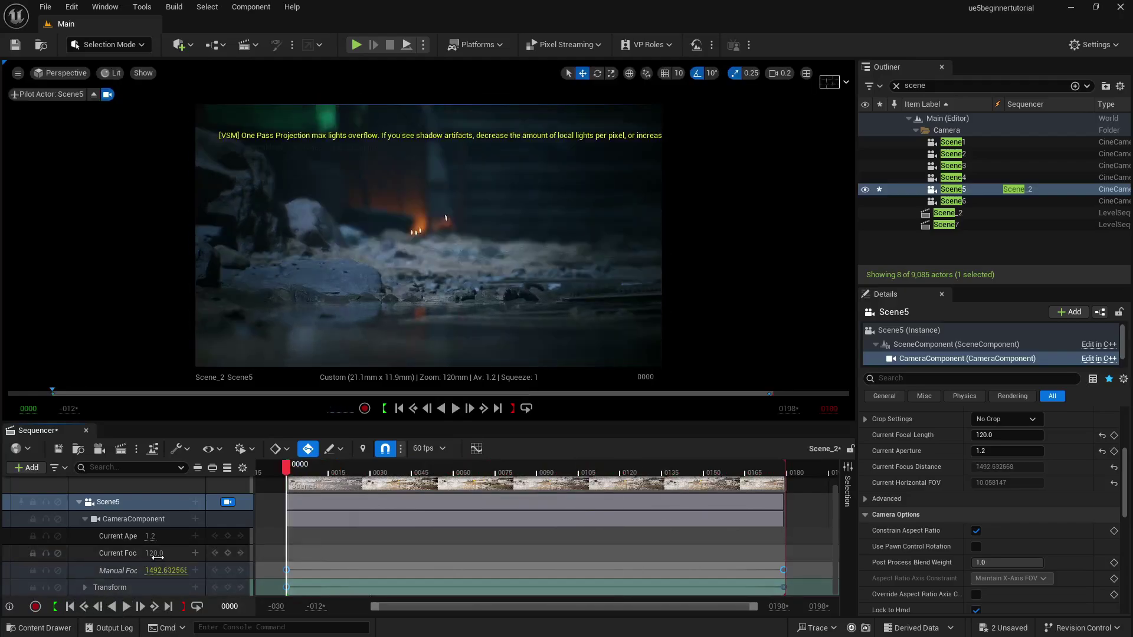
key("ctrl+s")
Switch the viewport to look through and pilot the Scene1 camera
left_click(65, 73)
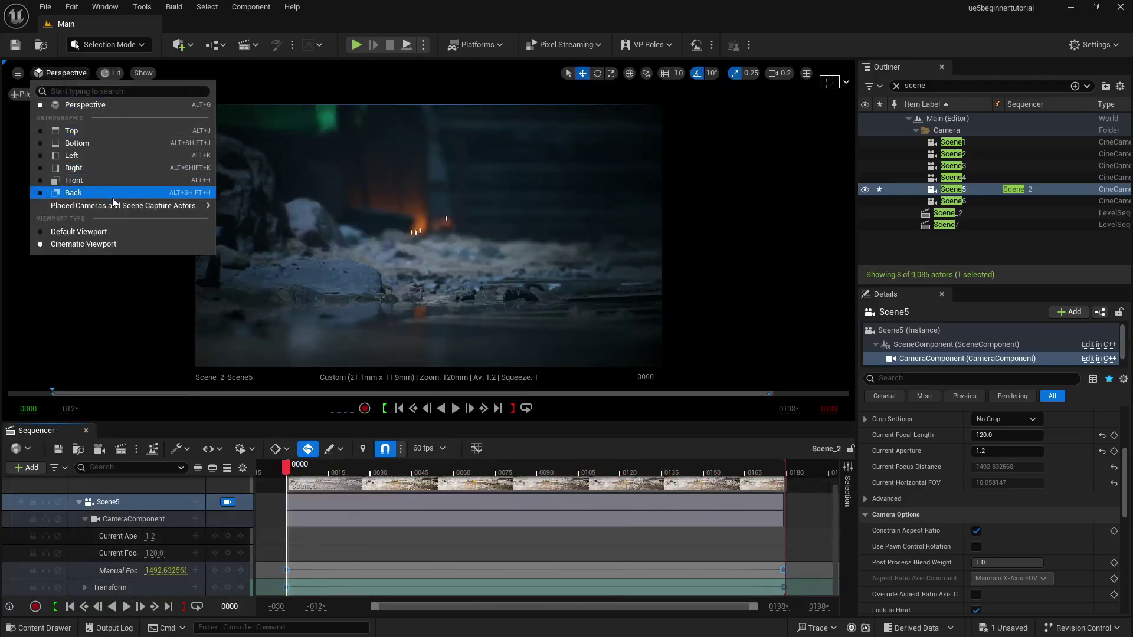
mouse_move(115, 204)
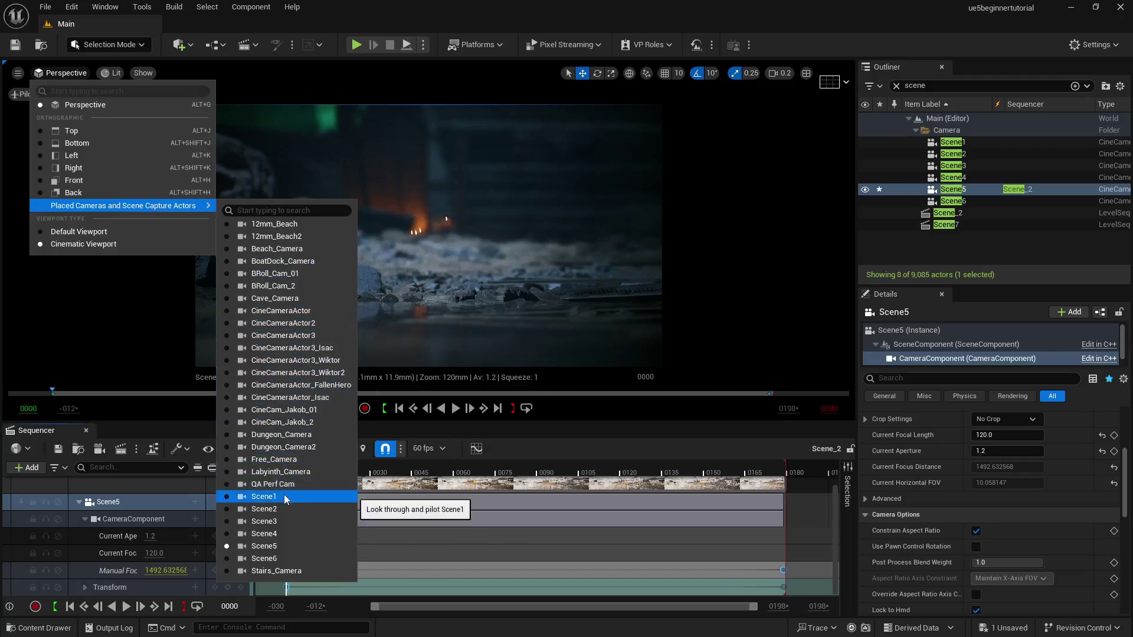
left_click(264, 497)
left_click(47, 73)
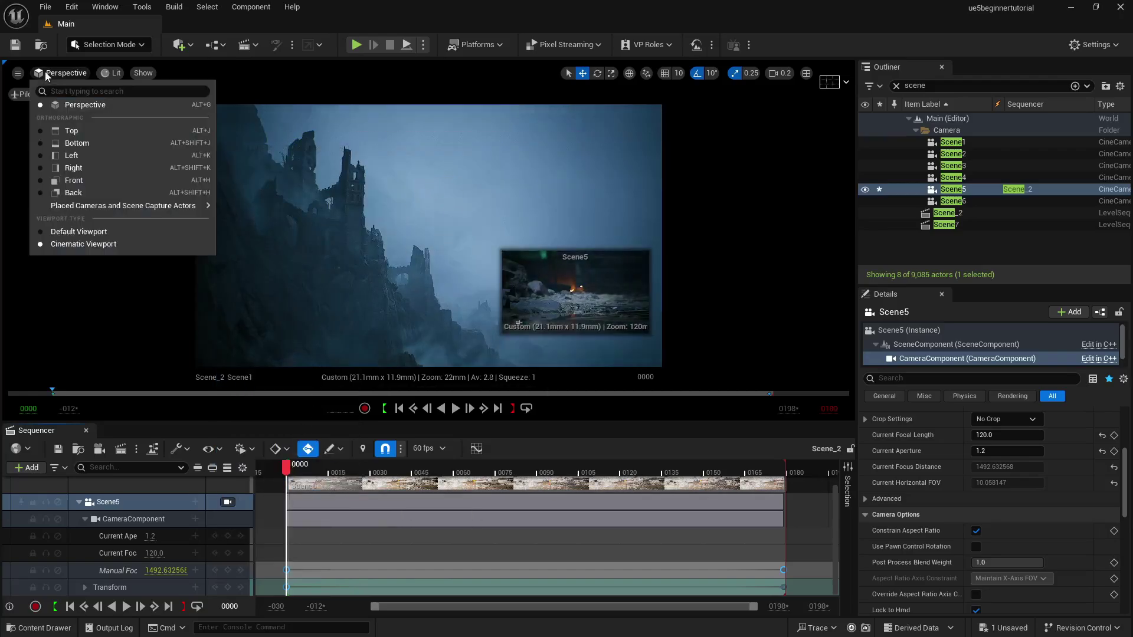
mouse_move(183, 205)
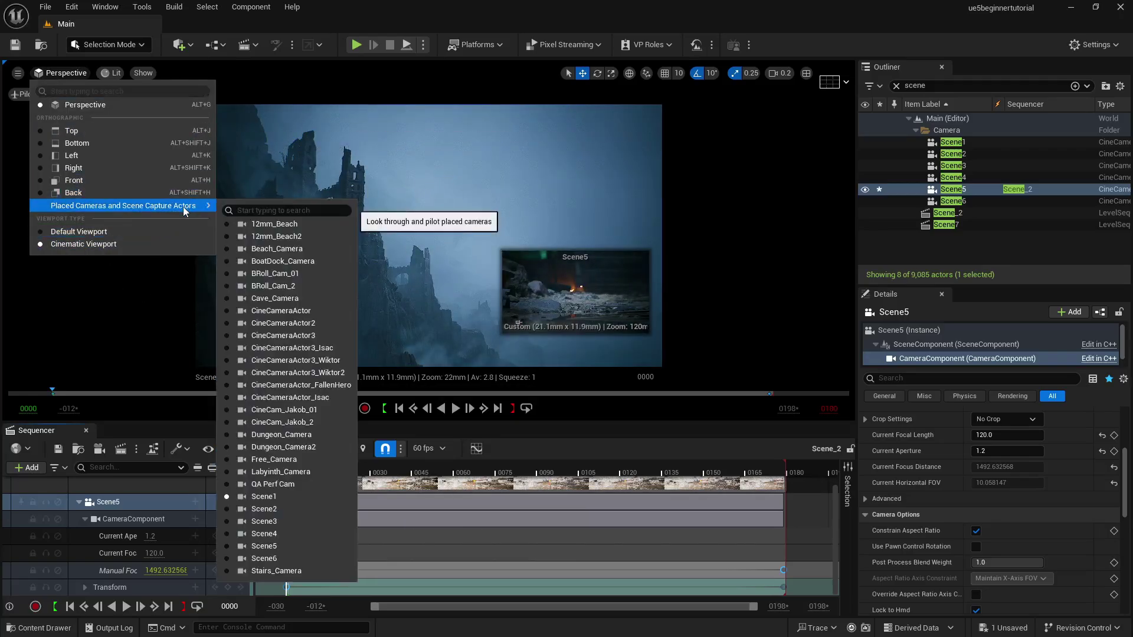
left_click(413, 166)
left_click(414, 164)
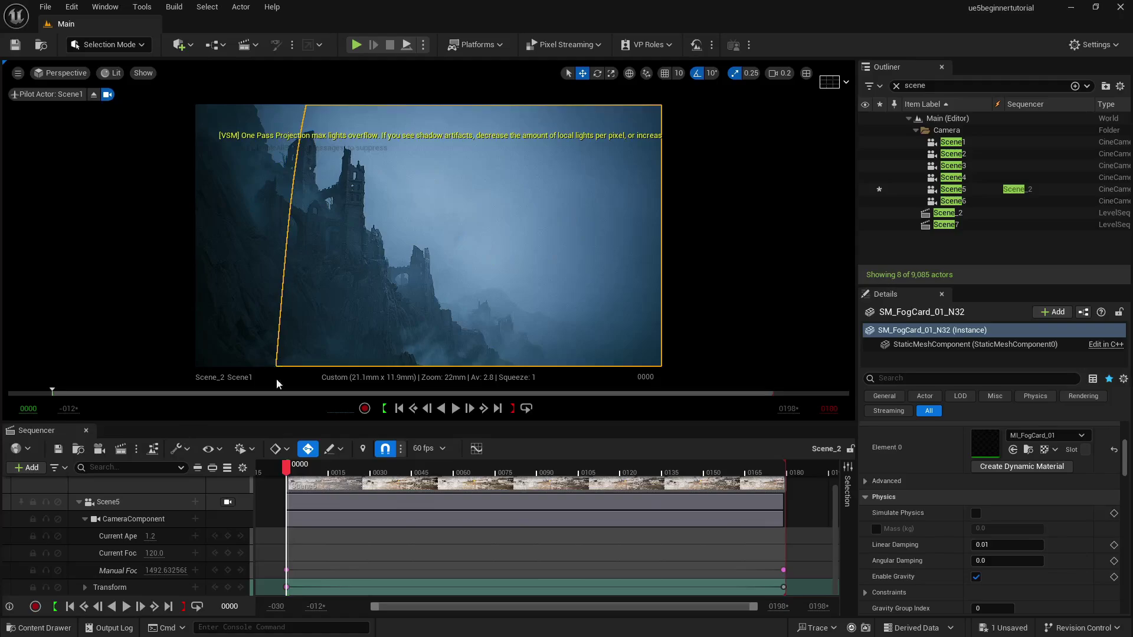
Add a new level sequence named Scene_3 in the Sequence folder
left_click(244, 46)
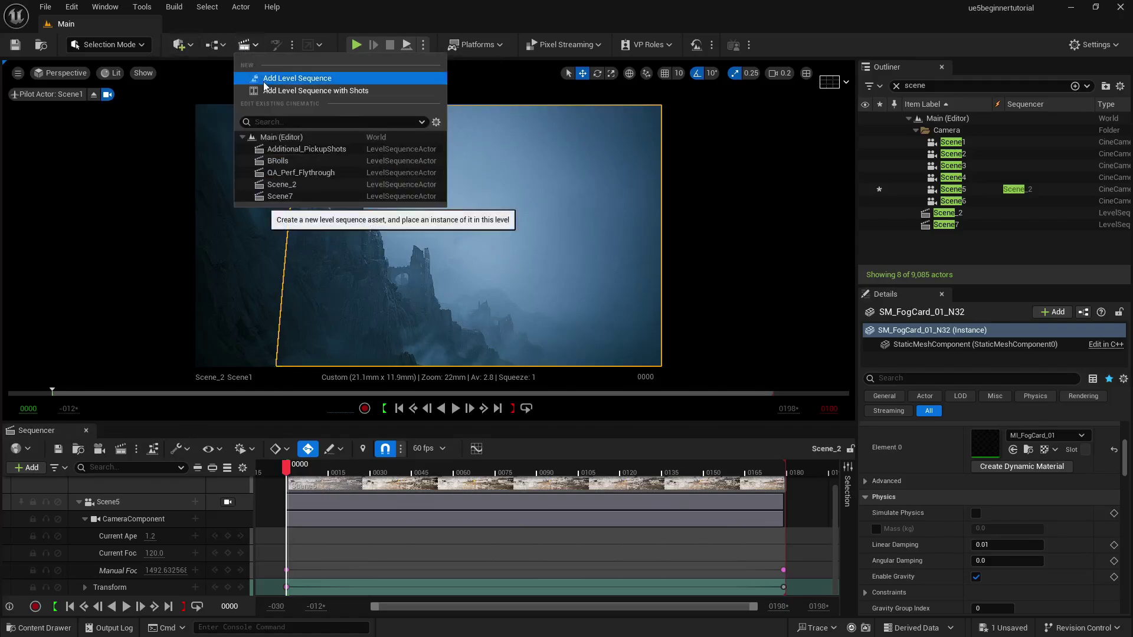
left_click(295, 79)
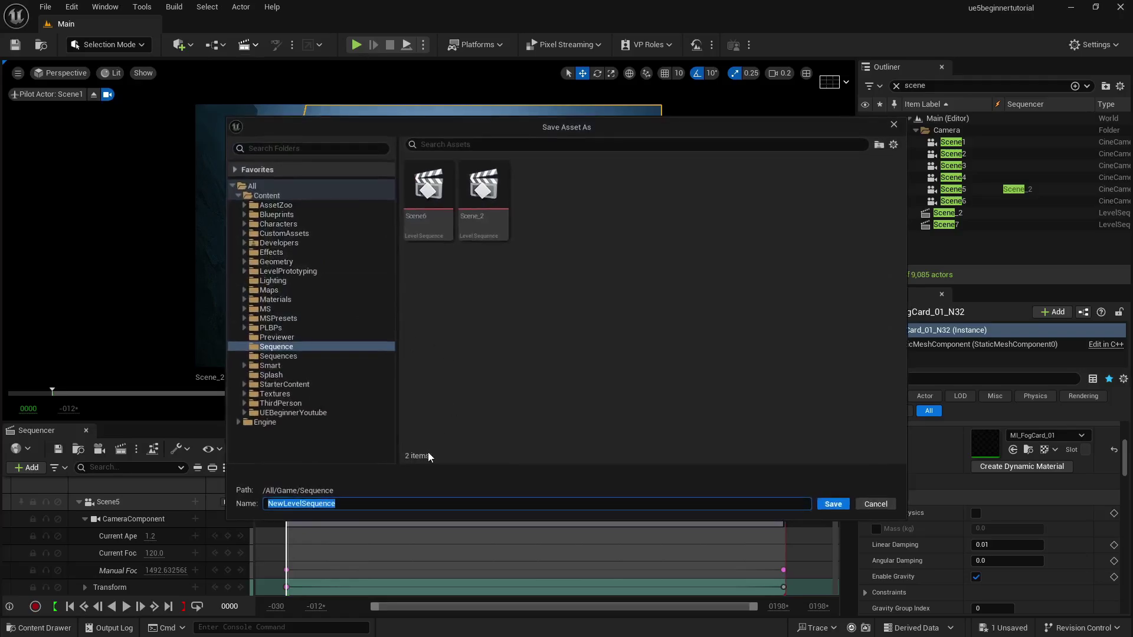
type("Sce")
type("n")
key("BackSpace")
type("ene_3")
key("Return")
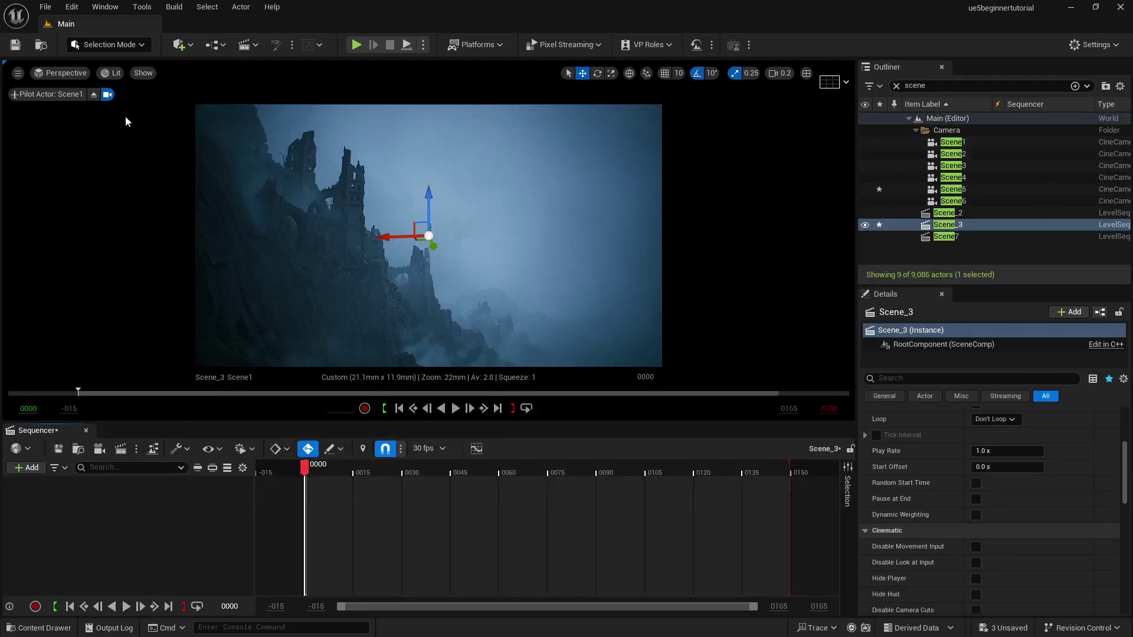
Try adding the Scene1 camera to the Scene_3 sequence, undo it, and set the sequence's display rate to 60 fps
left_click_drag(938, 144, 53, 535)
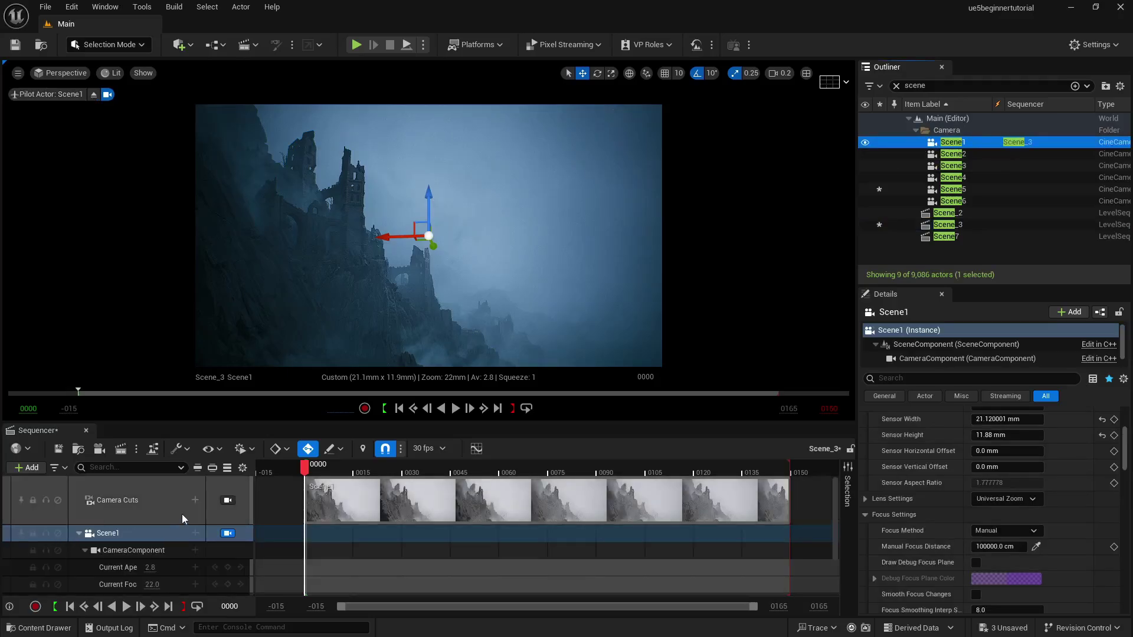
key("ctrl+z")
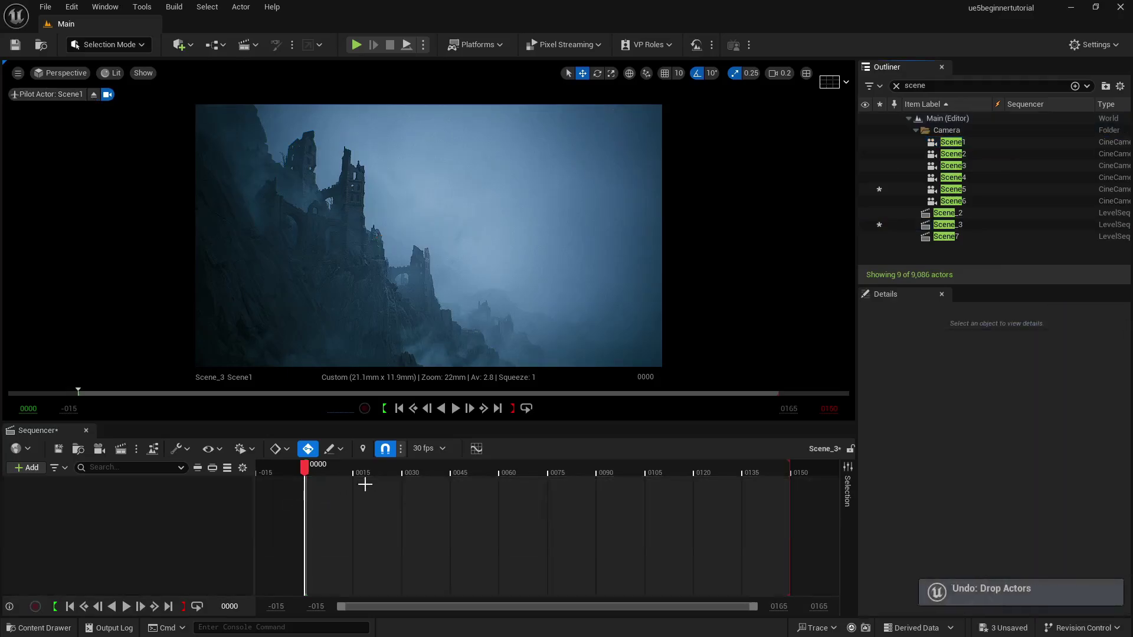
left_click(437, 448)
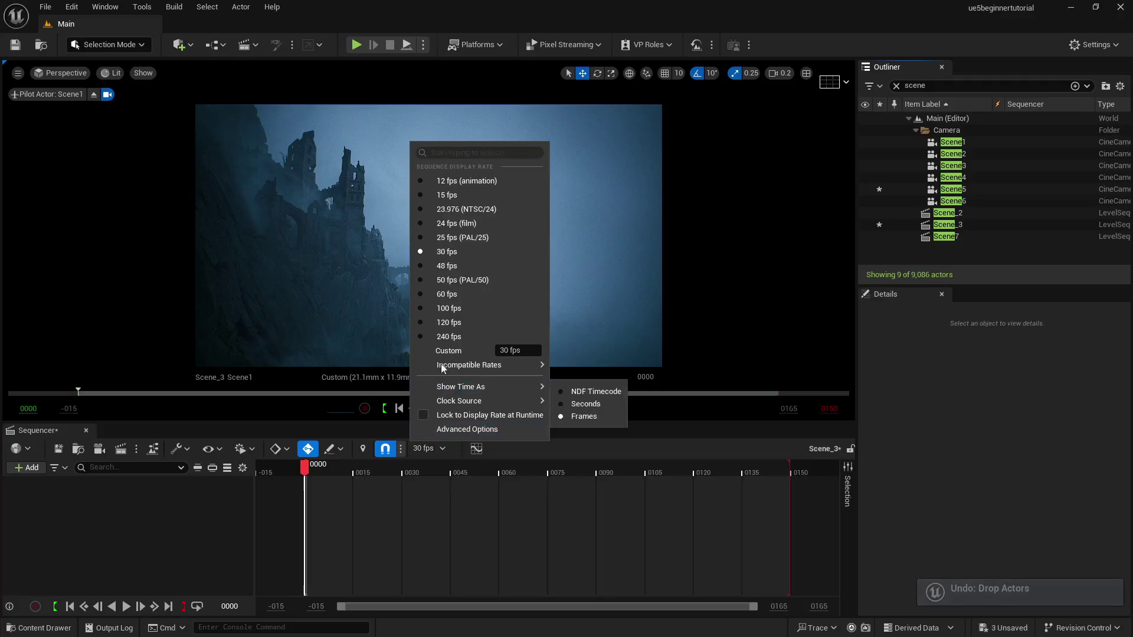
left_click(447, 294)
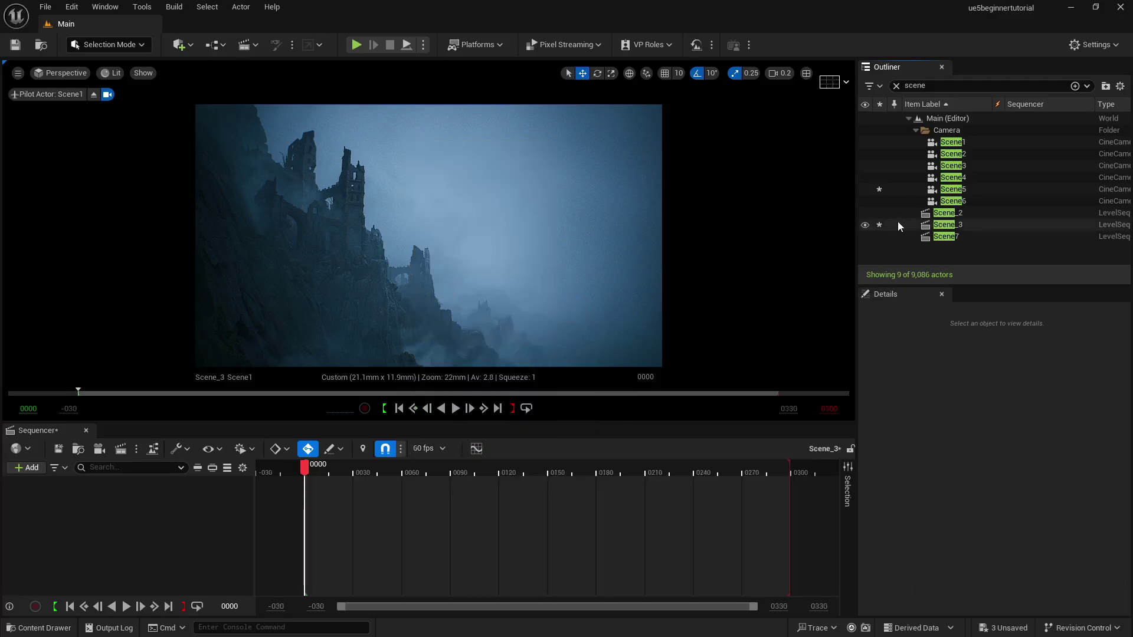
Open the Scene_2 sequence for a quick look, and switch back to the Scene_3 sequence
left_click(256, 46)
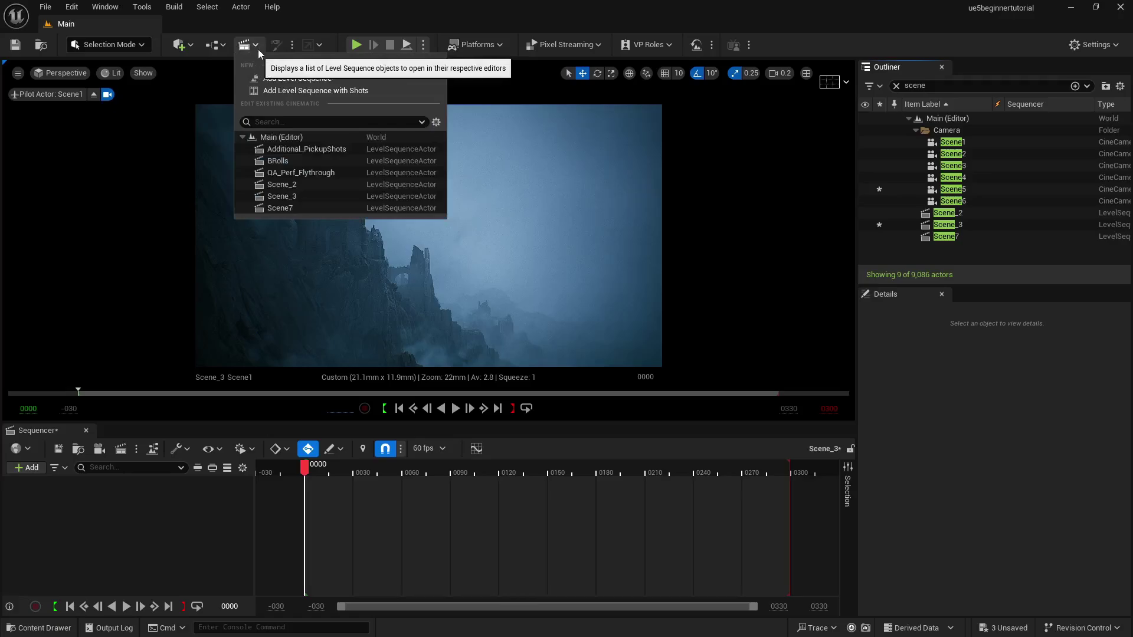
left_click(292, 185)
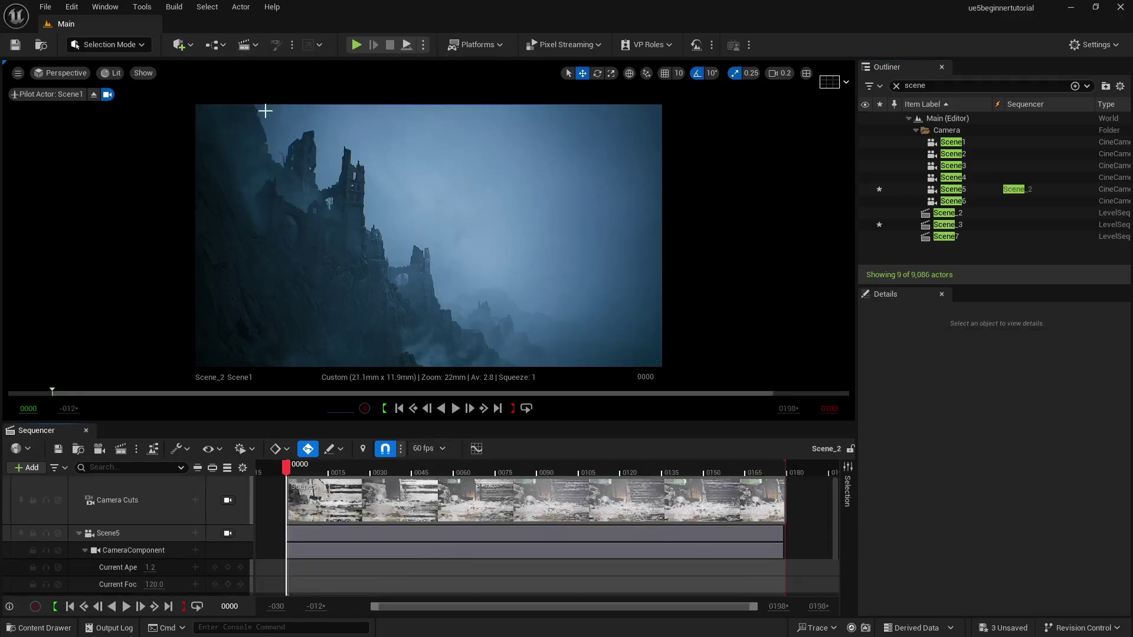
left_click(244, 47)
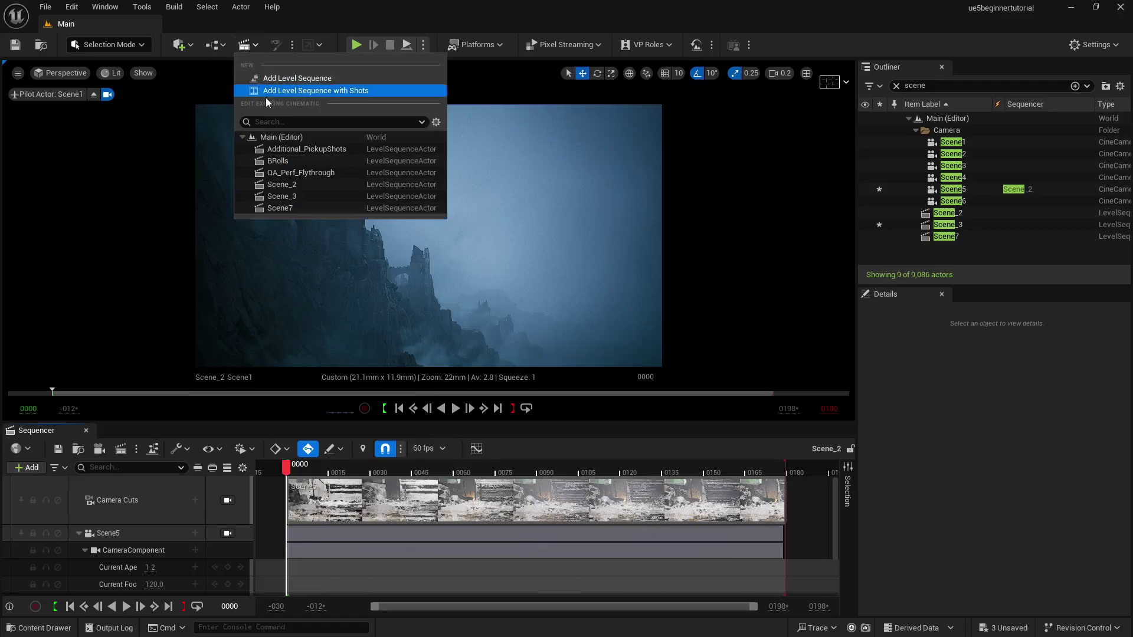
left_click(298, 202)
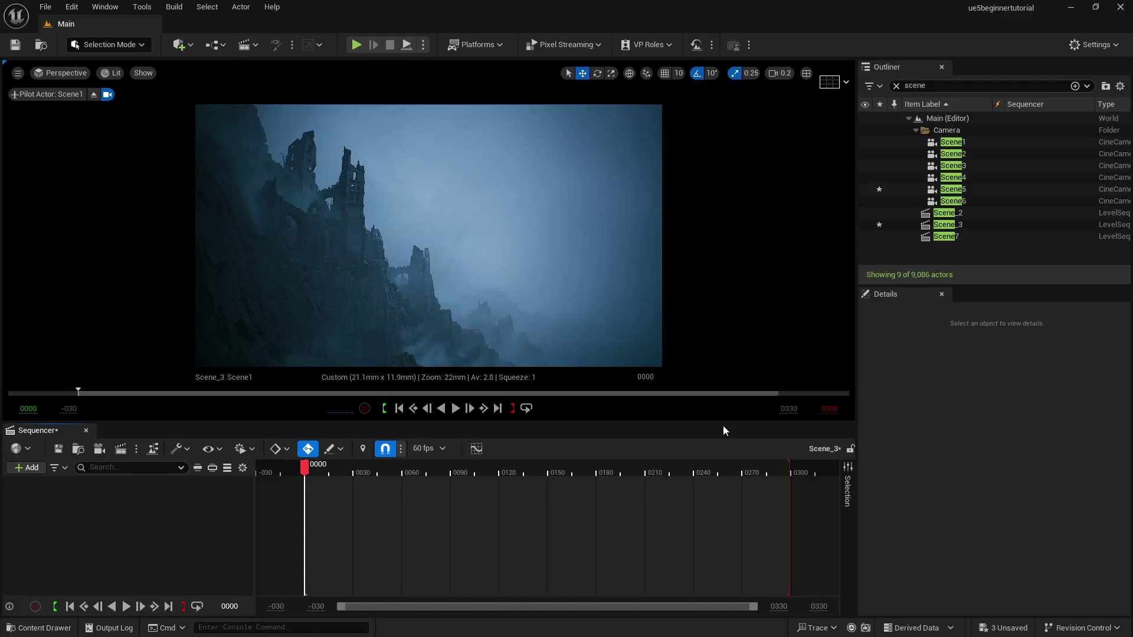
Open the Windows Calculator, multiply 60 by 7 to work out the frame count, and close it
key("super+r")
type("calc")
key("Return")
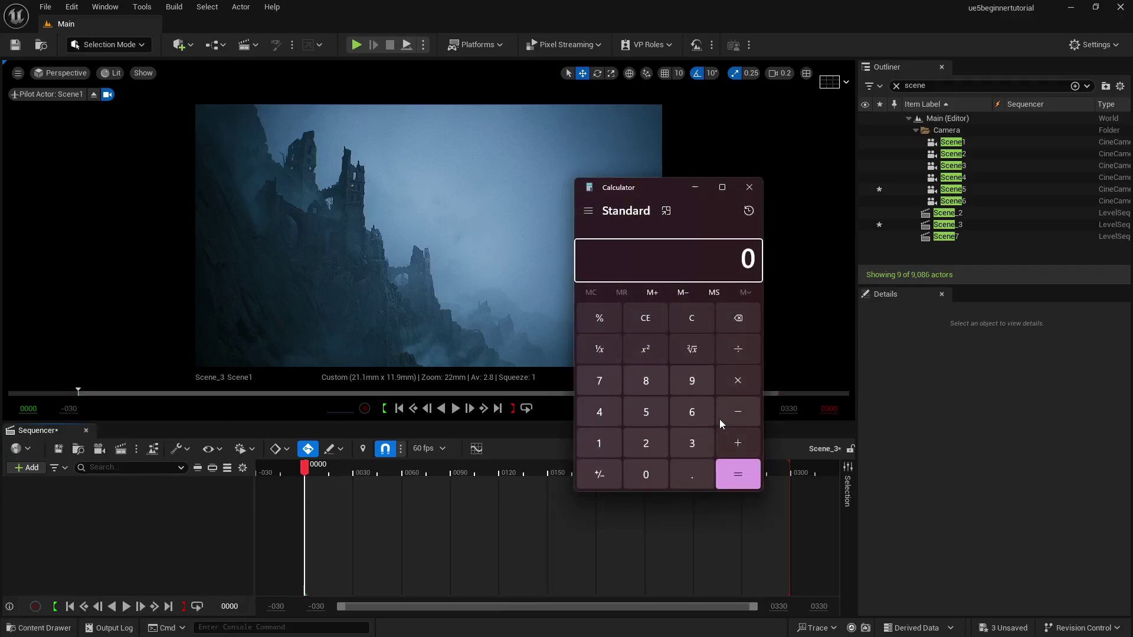
type("60 × 7")
key("Return")
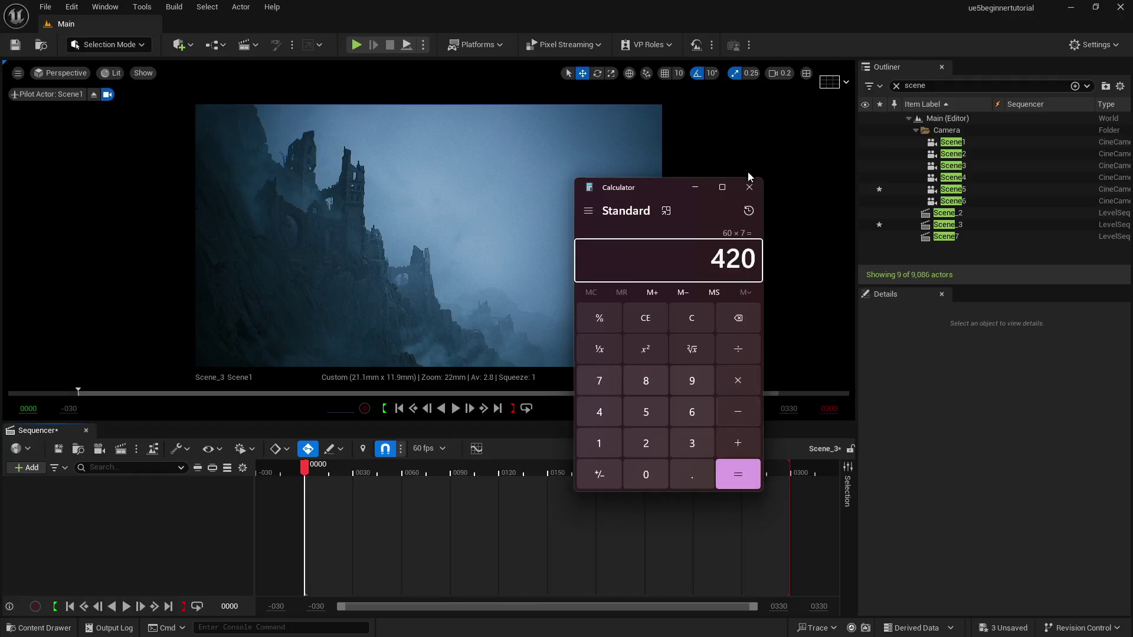
left_click(749, 188)
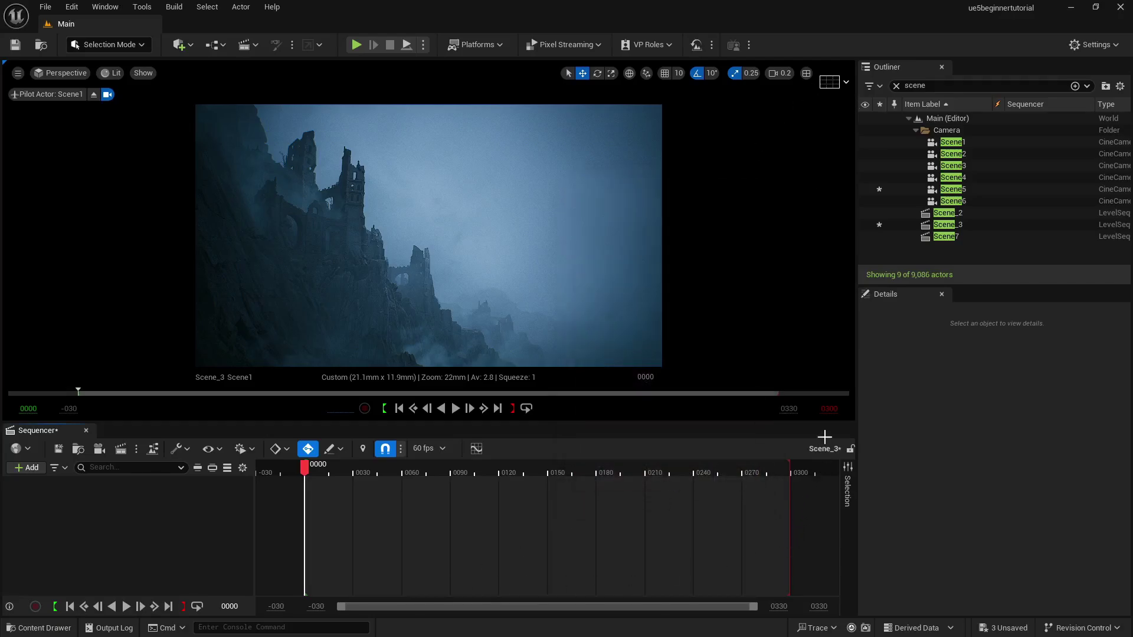
Set the Scene_3 sequence's playback range end to frame 420
left_click(831, 408)
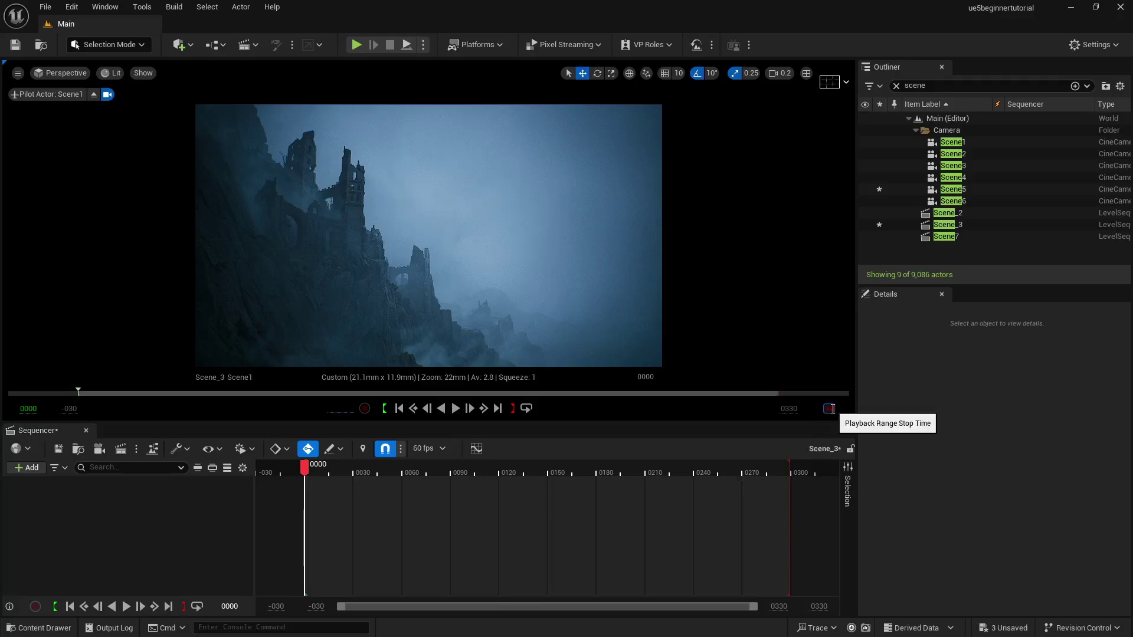
type("420")
key("Return")
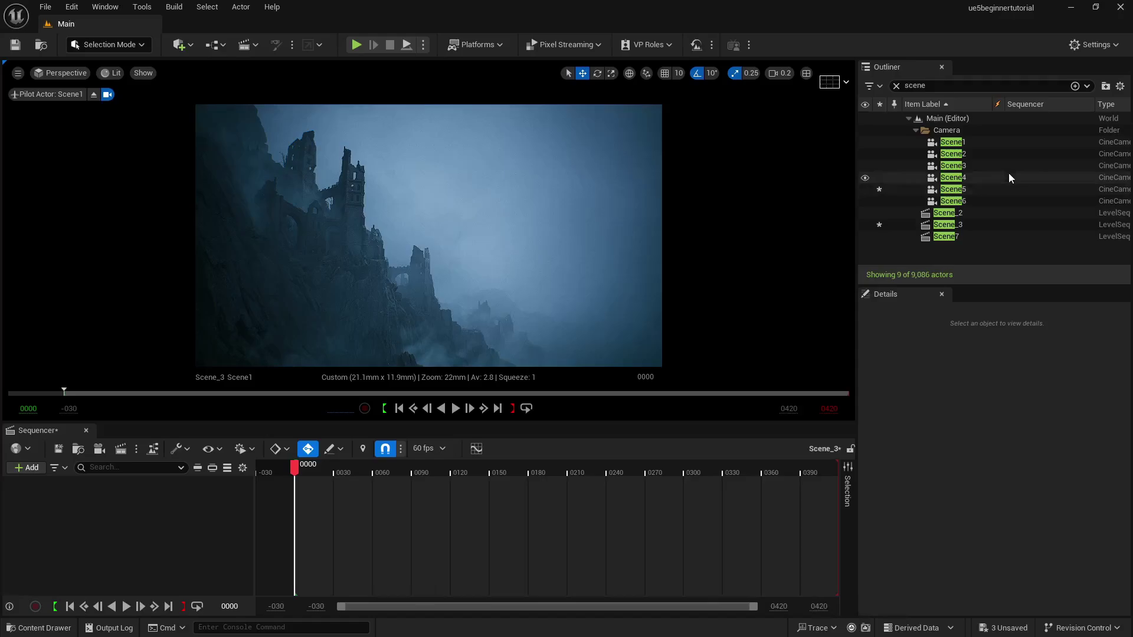
Add the Scene1 camera to the Scene_3 sequence and key its Transform at frame 0
left_click_drag(973, 144, 25, 542)
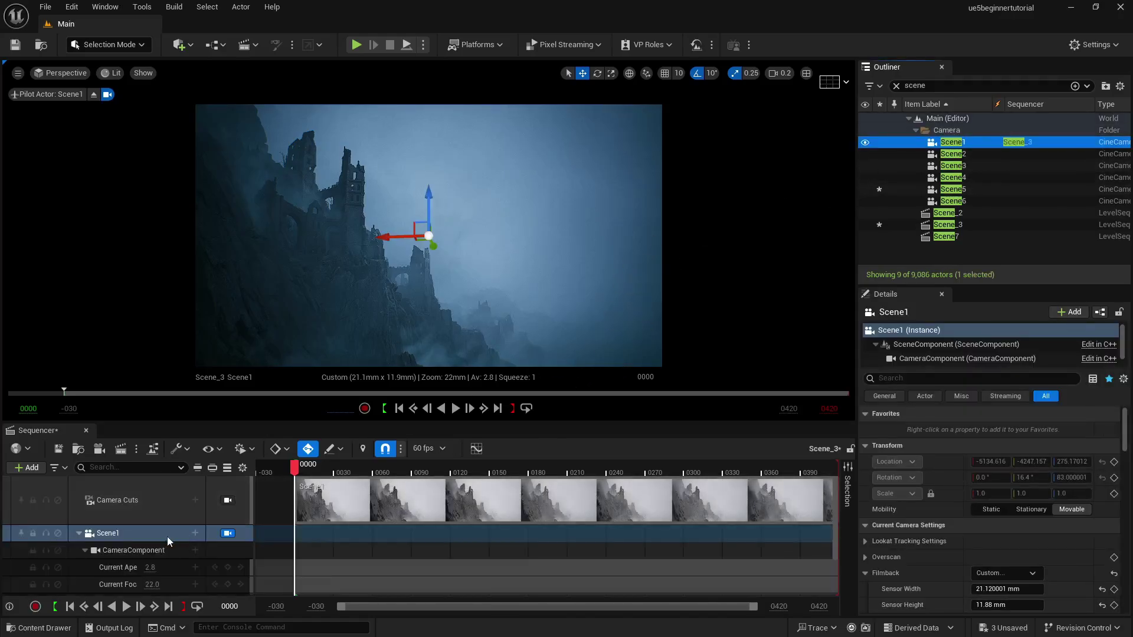
scroll(205, 495, "down", 1)
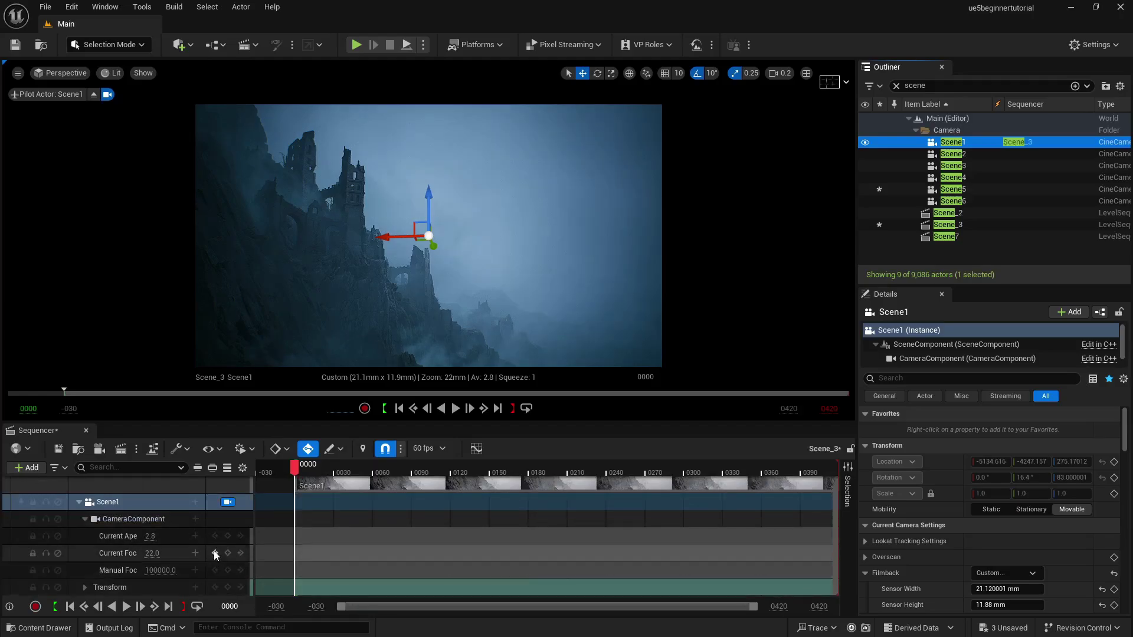
left_click(228, 587)
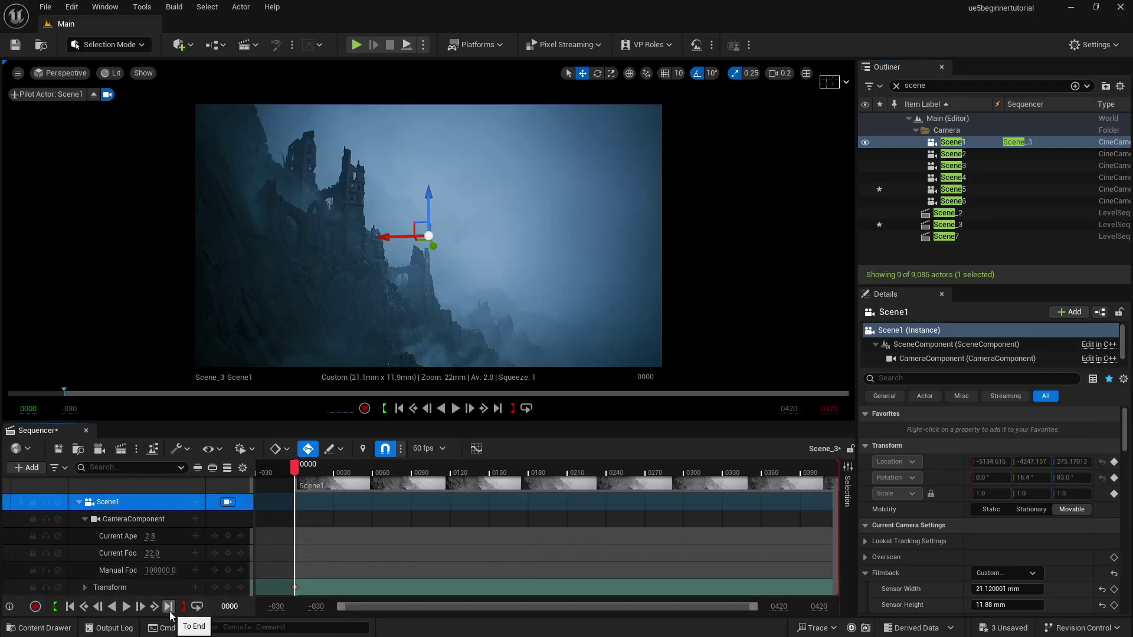
Move the playhead to the sequence's last frame and unlock actor movement for the Scene1 camera
left_click(169, 607)
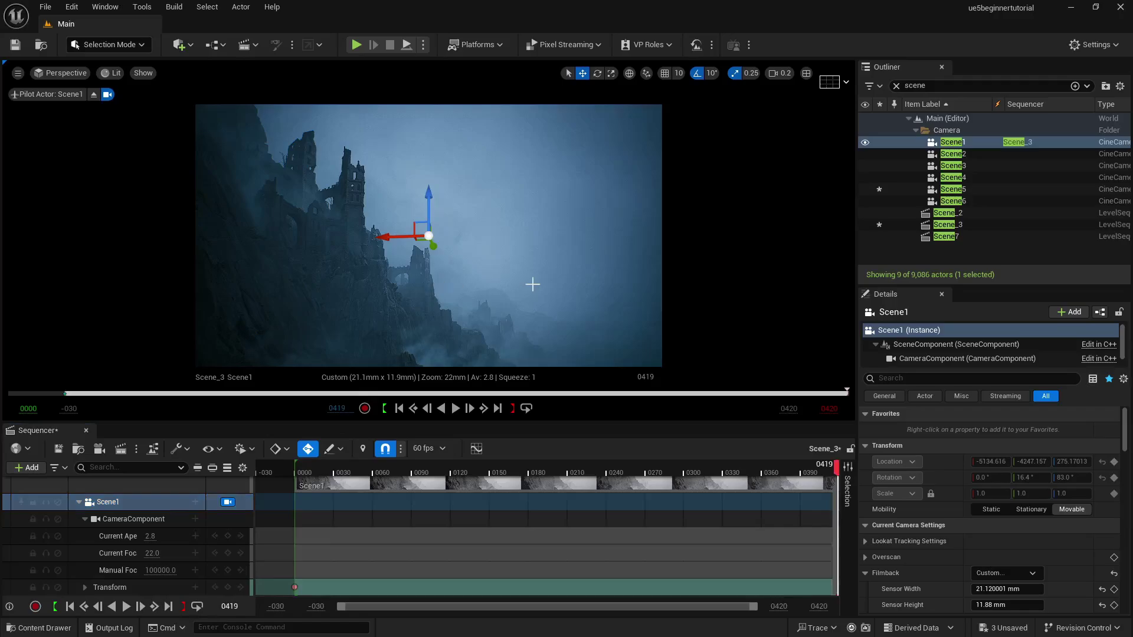
right_click(962, 145)
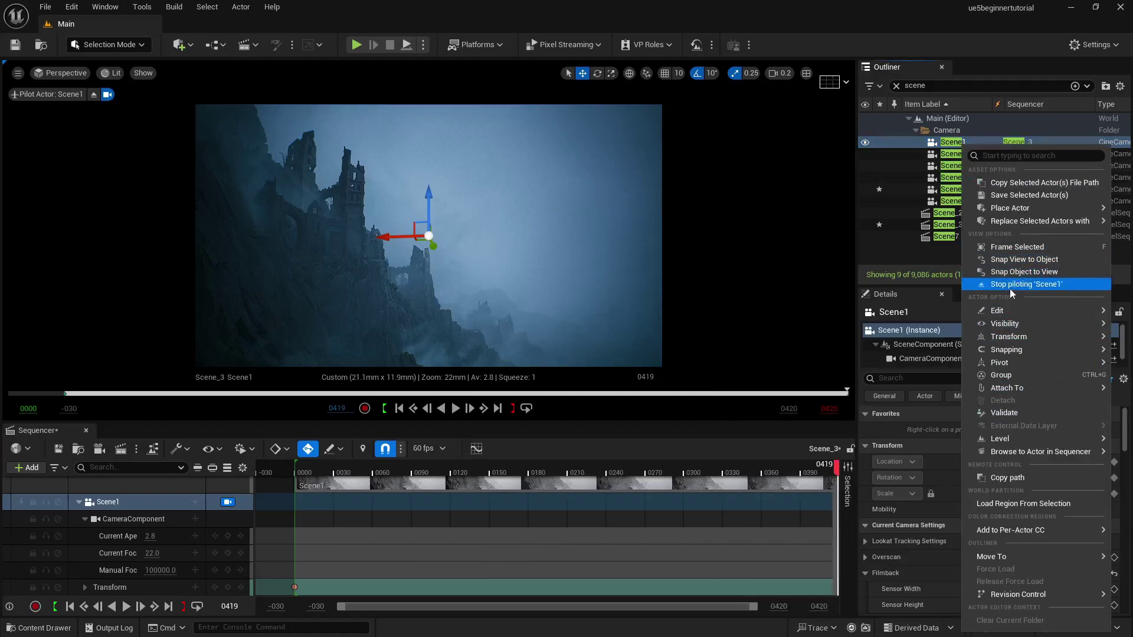
mouse_move(1009, 337)
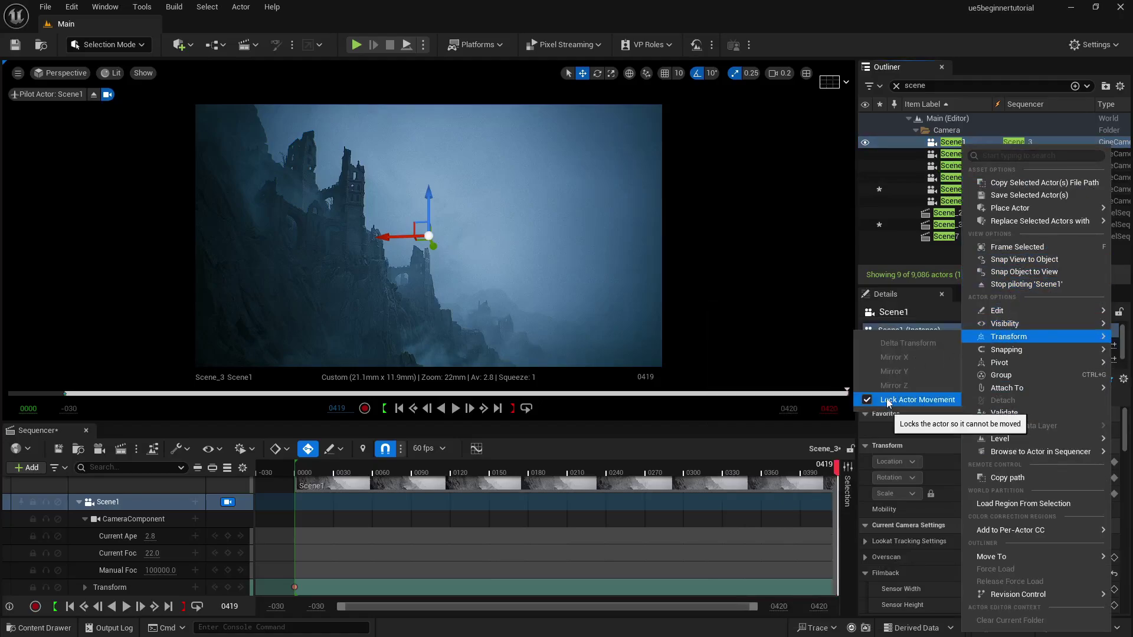
left_click(888, 400)
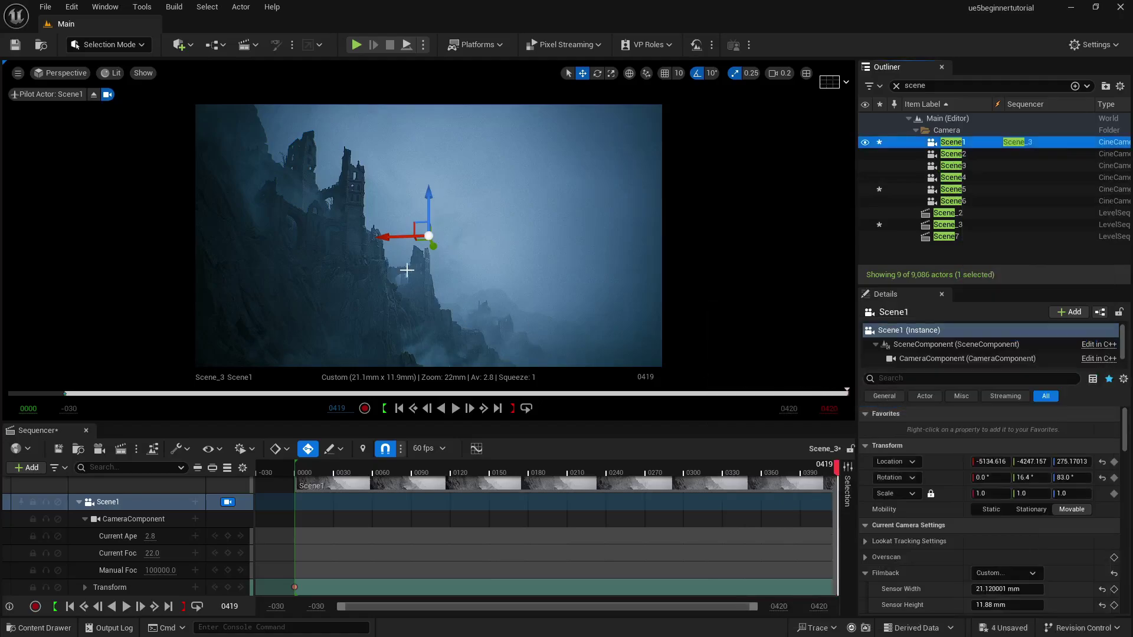
At frame 419, fly the piloted Scene1 camera forward and up to about -4995, -2608, 1947, with pitch about 11.8° and yaw 84.4°
key("w")
right_click_drag(407, 270, 384, 304)
key("w")
scroll(413, 269, "up", 3)
key("e")
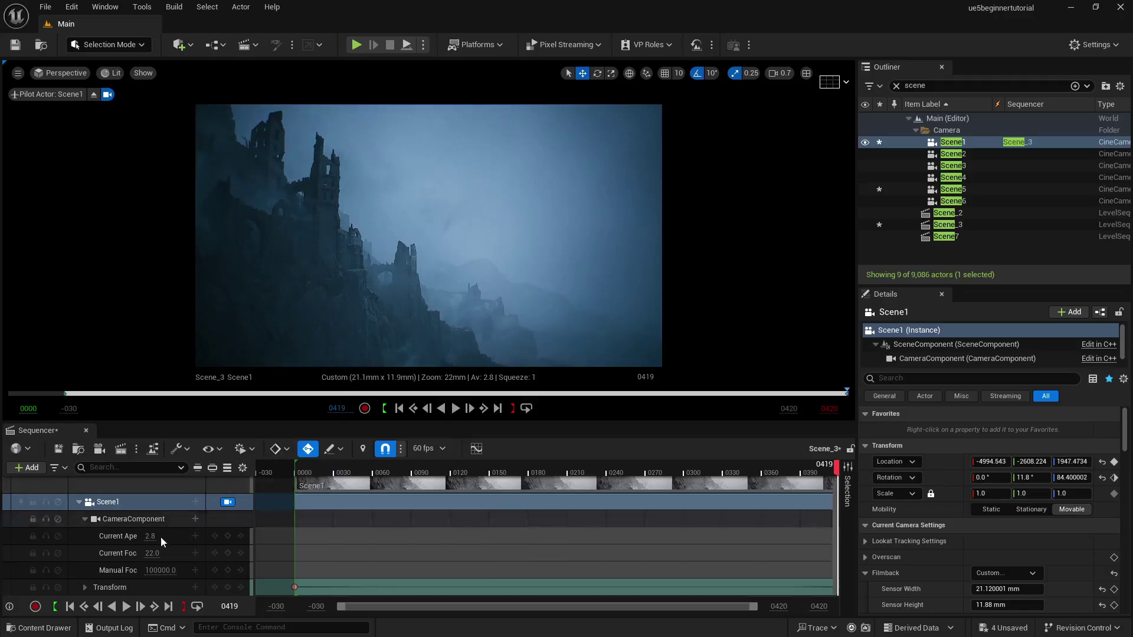
Preview the Scene1 camera move from the first frame and return to frame 0
left_click(70, 606)
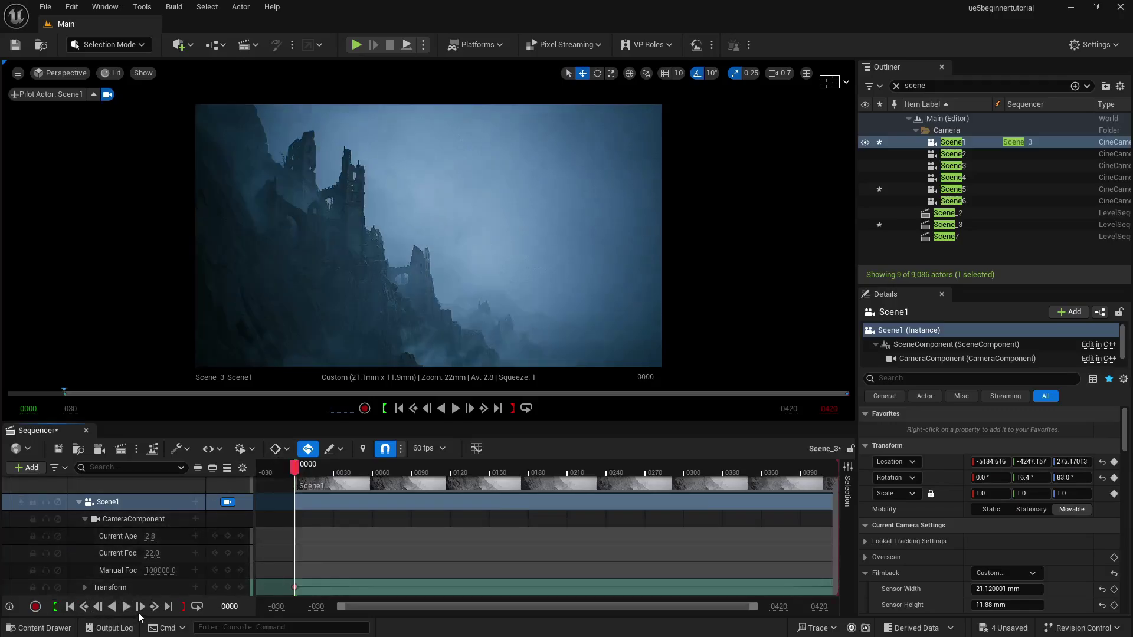
left_click(127, 607)
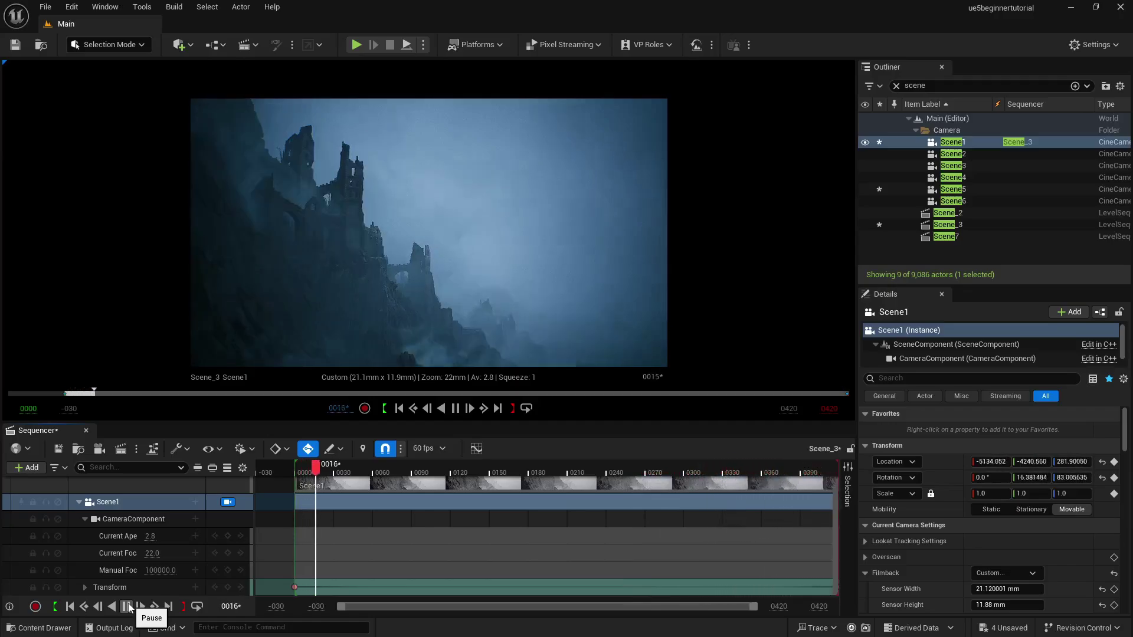
left_click(128, 606)
left_click(69, 607)
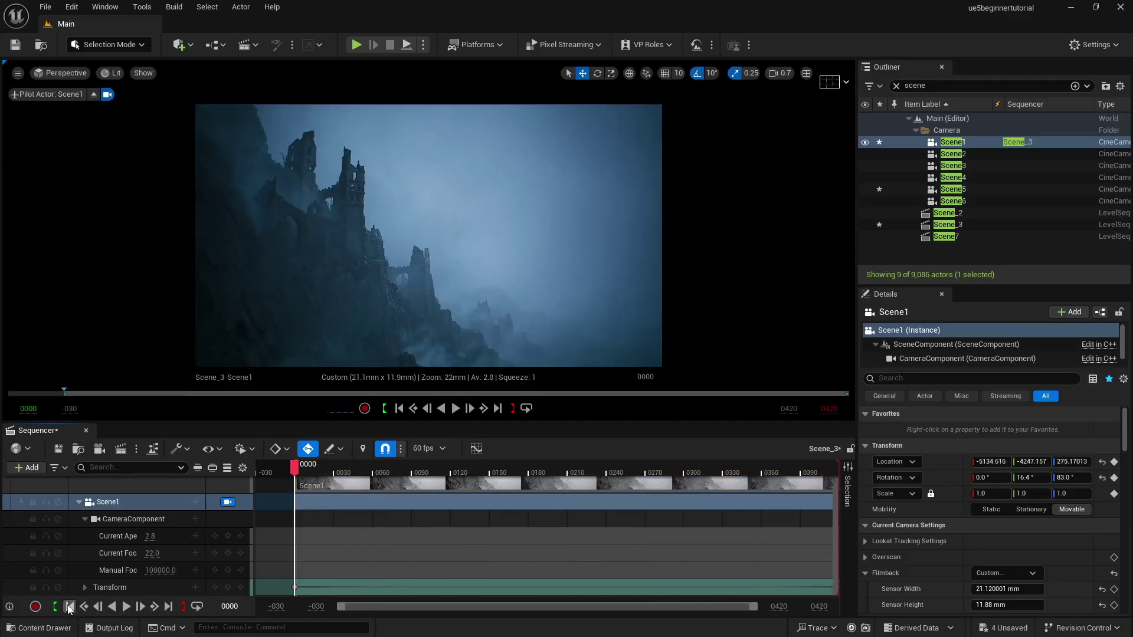
Set the interpolation of the Scene1 Transform keys to Linear
left_click_drag(280, 576, 787, 599)
right_click(778, 588)
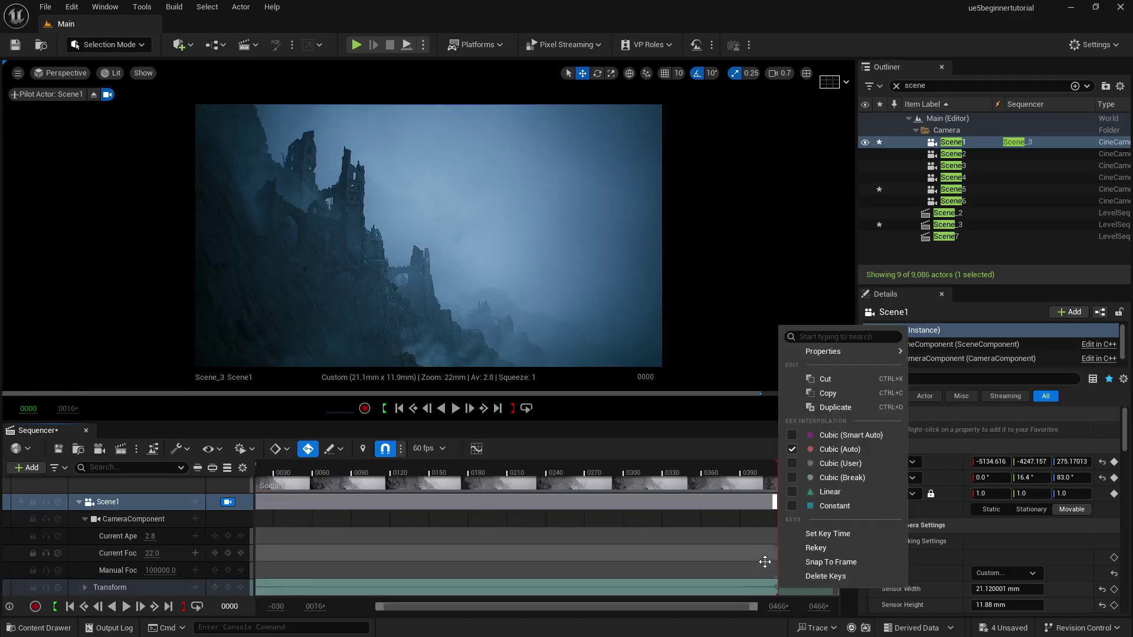
left_click(793, 493)
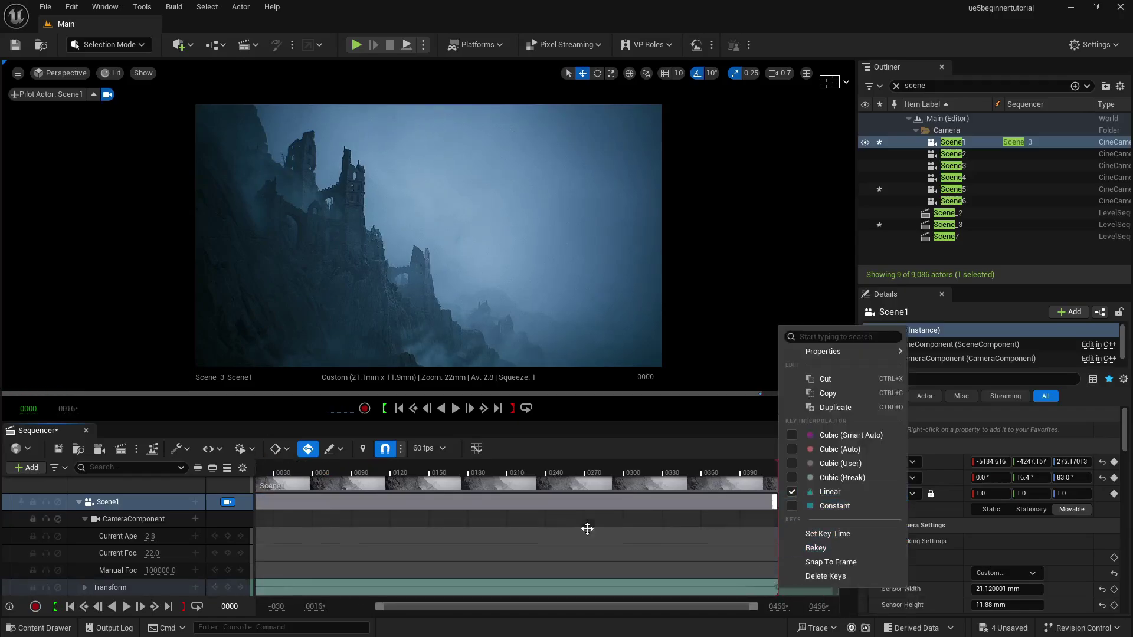
Play the linear Scene1 camera move from the start twice to check its speed, pausing at frame 354
left_click(70, 609)
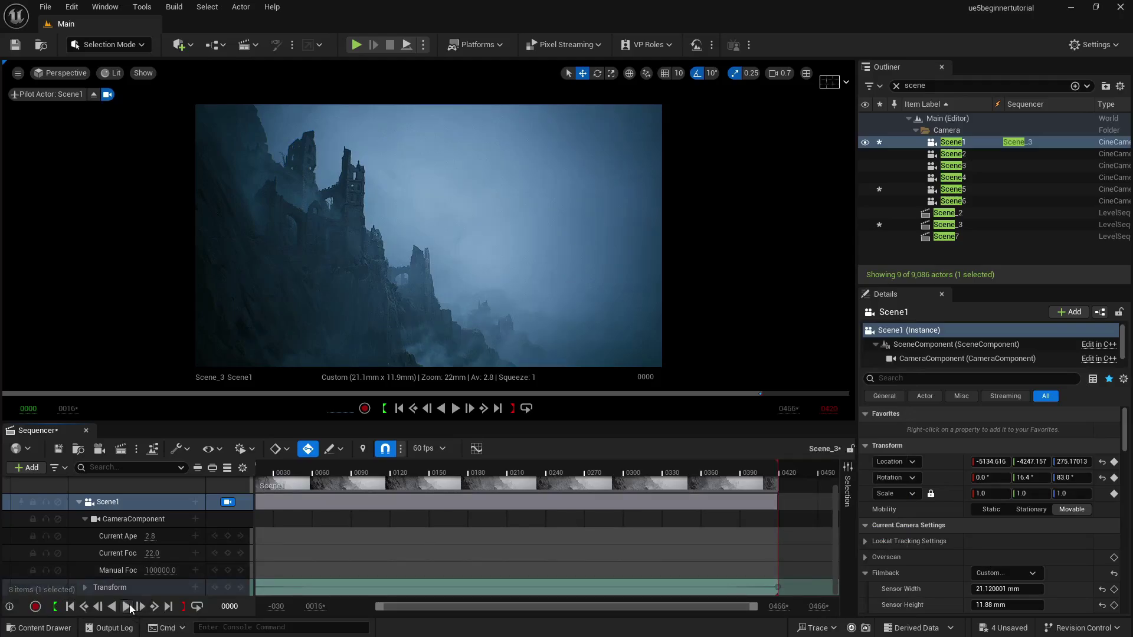
left_click(127, 606)
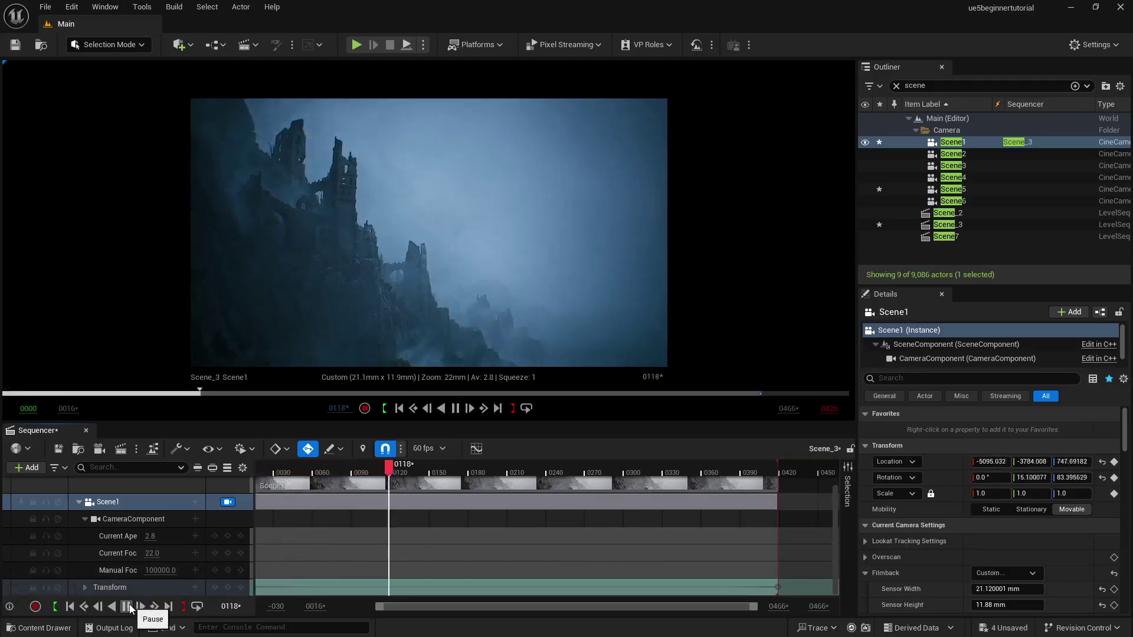
left_click(128, 606)
left_click(69, 606)
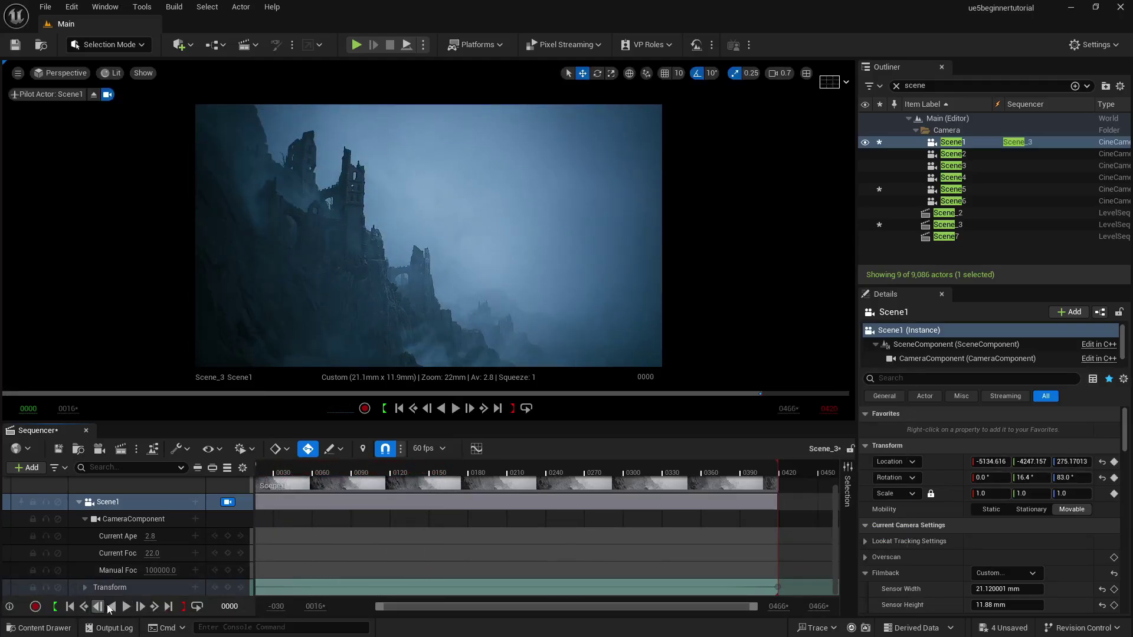
left_click(133, 607)
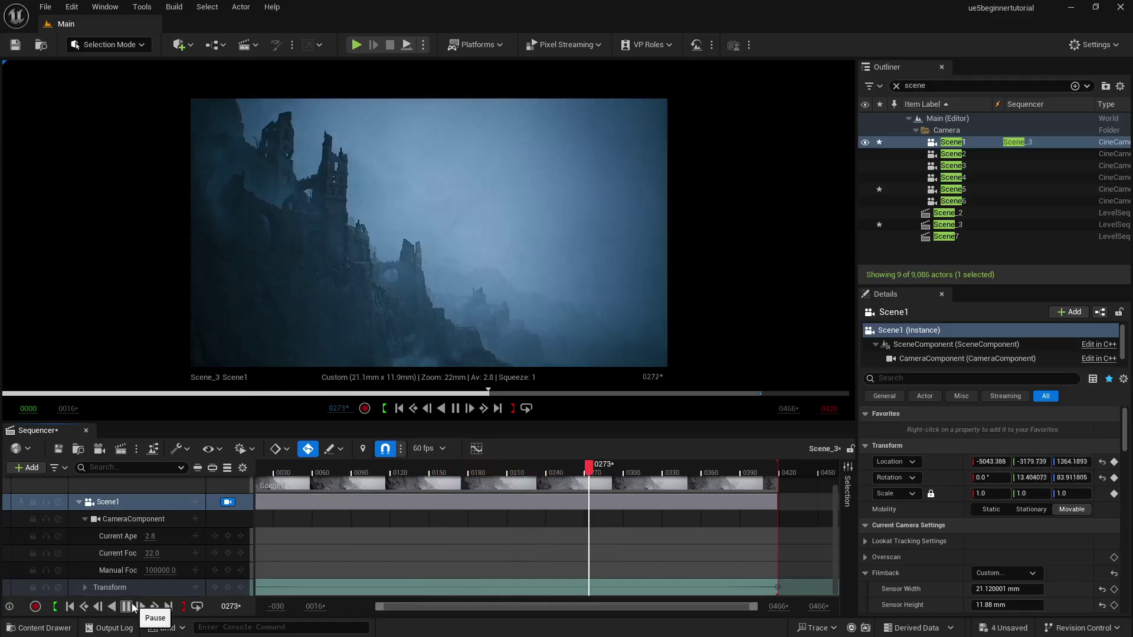
left_click(126, 606)
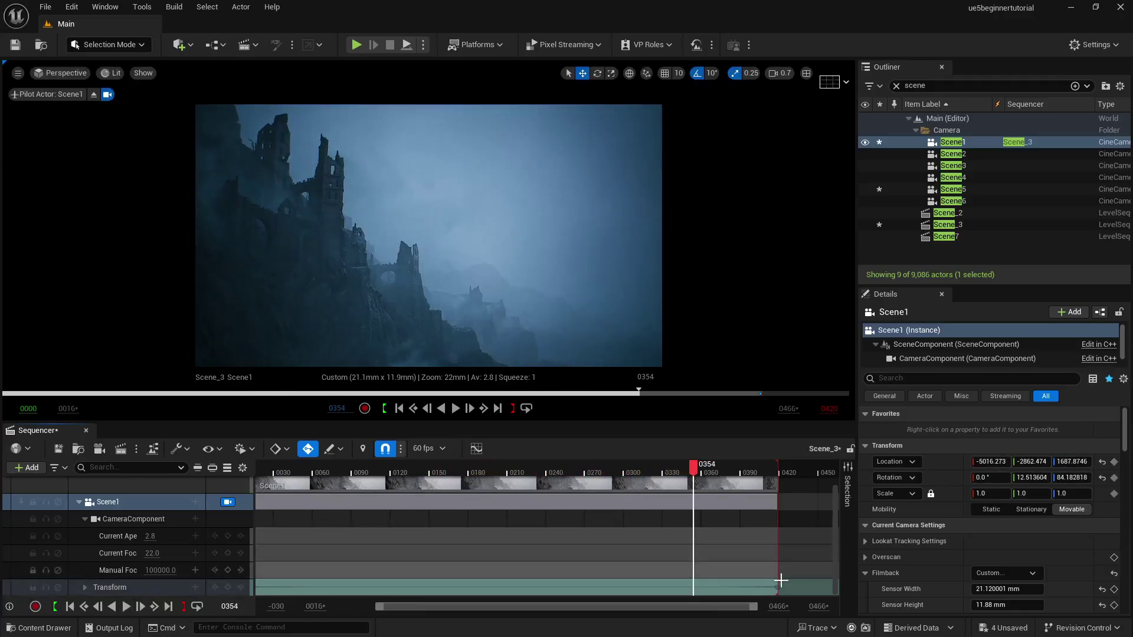
Set the Scene_3 sequence's playback range end to frame 500
left_click(827, 408)
type("500")
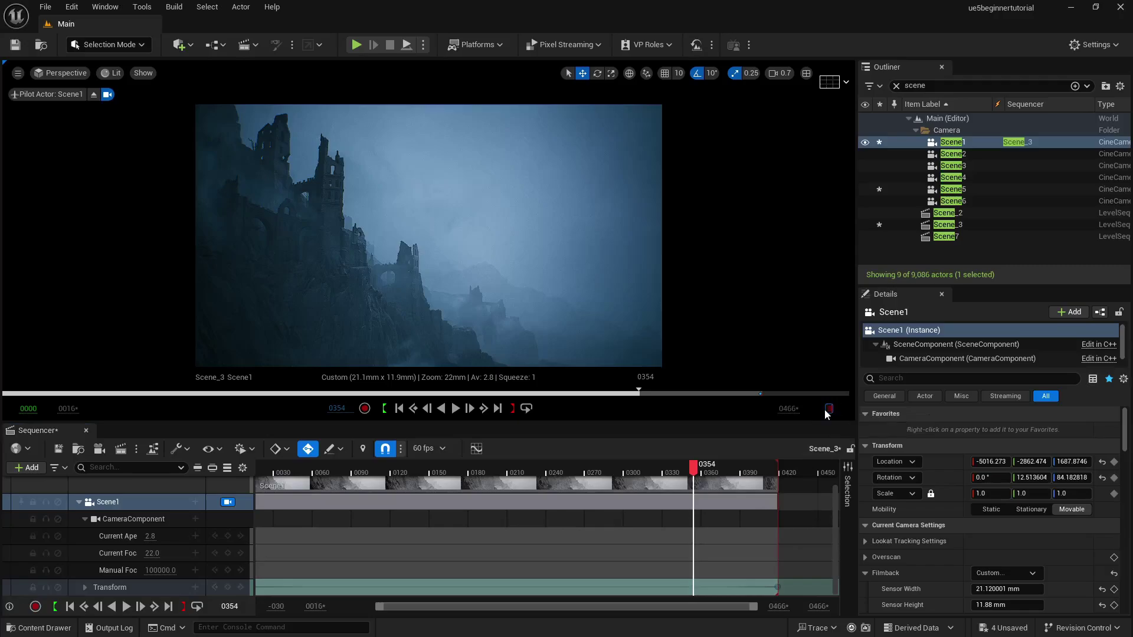
key("Return")
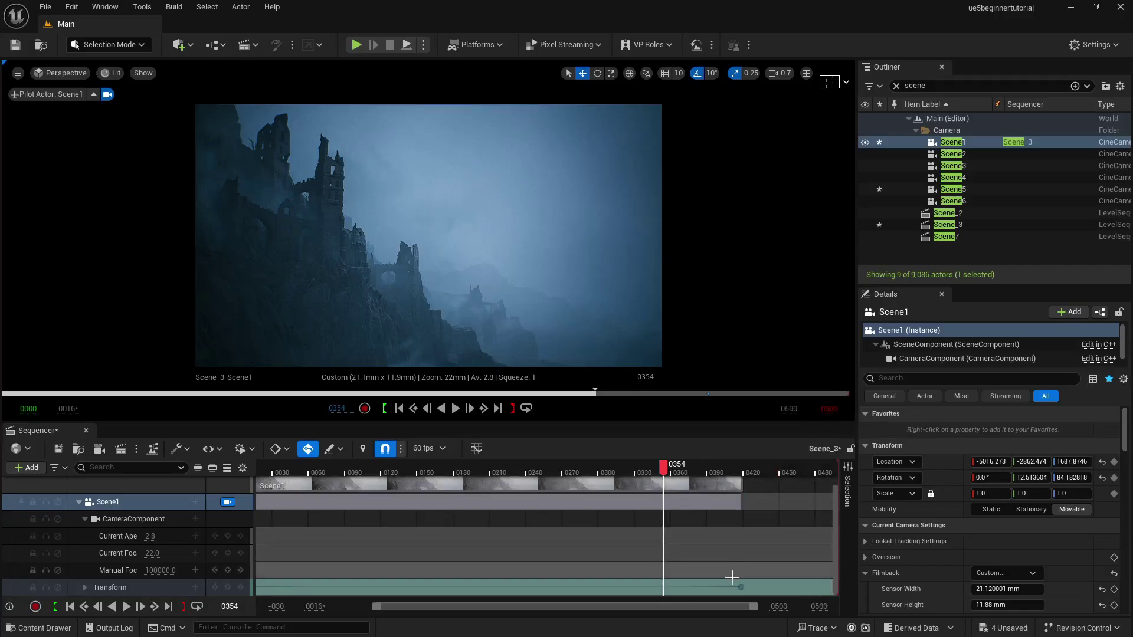
Extend the Camera Cuts and Scene1 sections to frame 500 and move the ending Transform key there
scroll(756, 518, "up", 1)
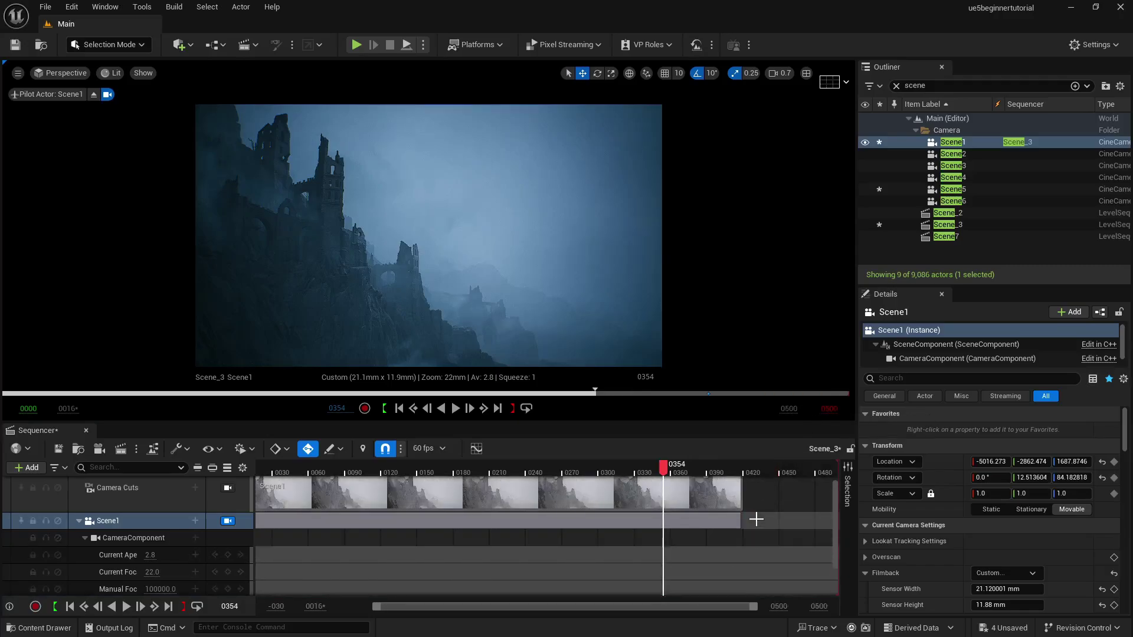
left_click_drag(741, 489, 828, 484)
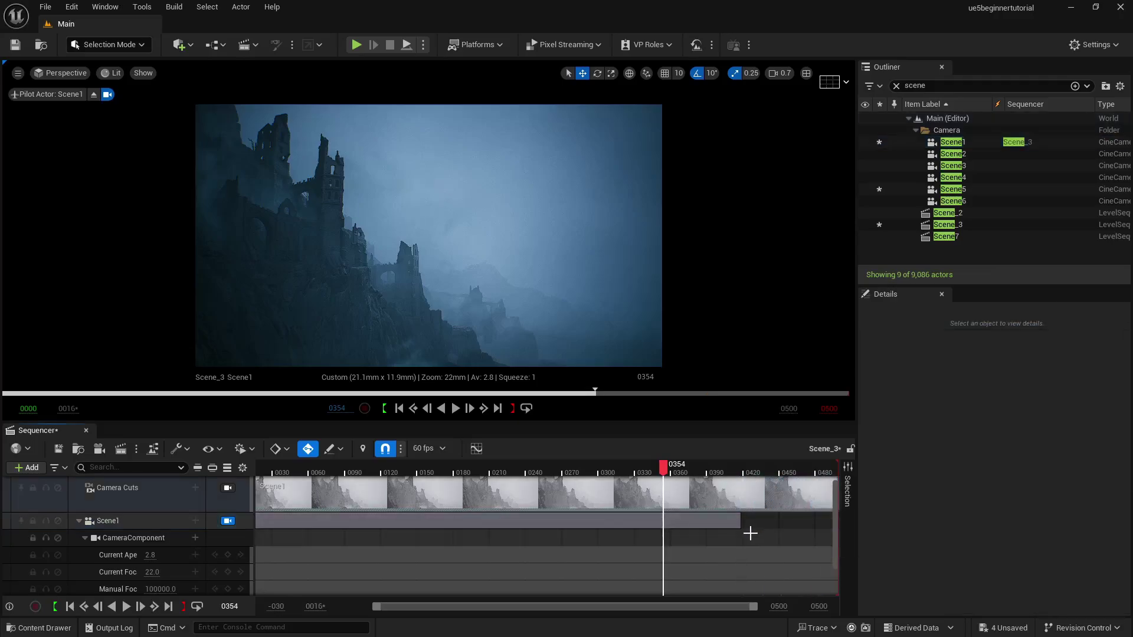
scroll(750, 532, "down", 1)
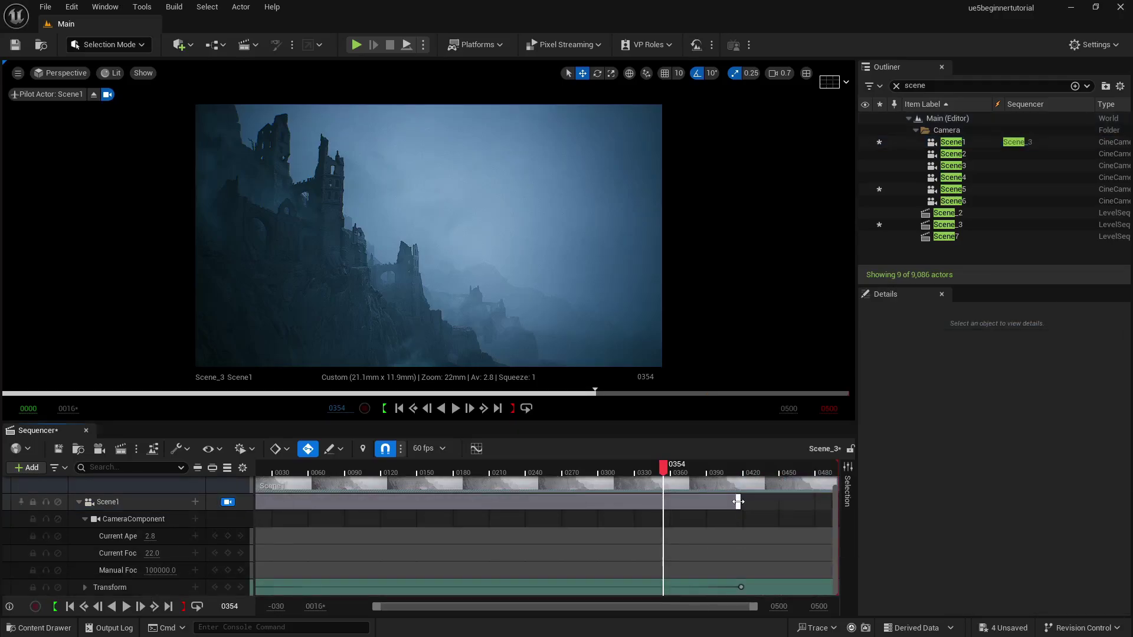
left_click_drag(738, 501, 834, 496)
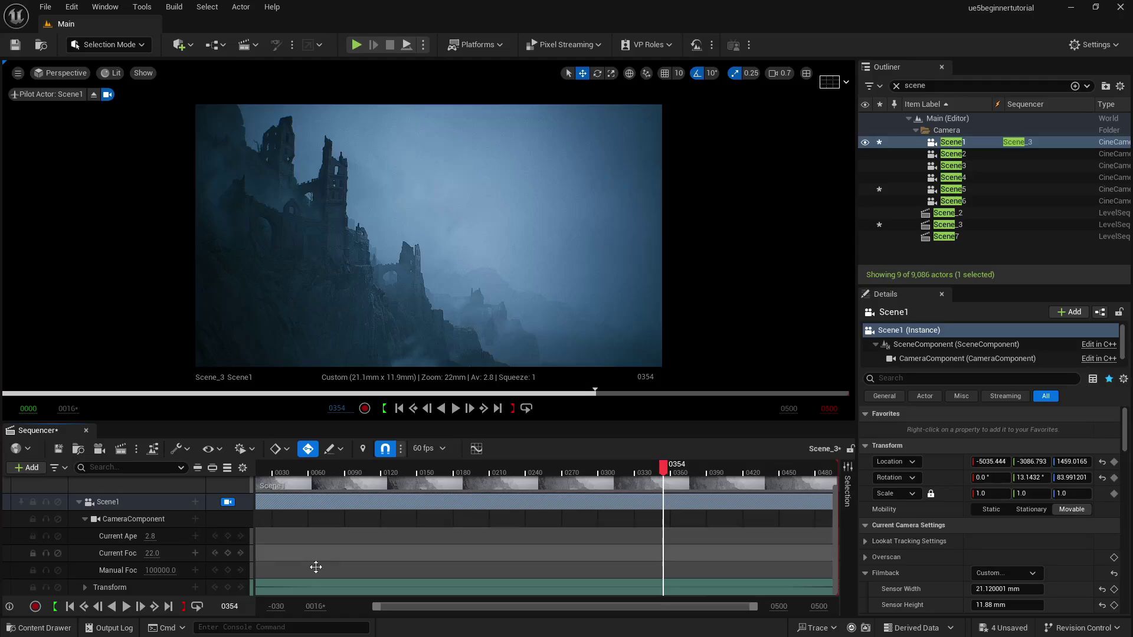
Play the lengthened Scene_3 shot from frame 0 and pause at frame 320
left_click(84, 610)
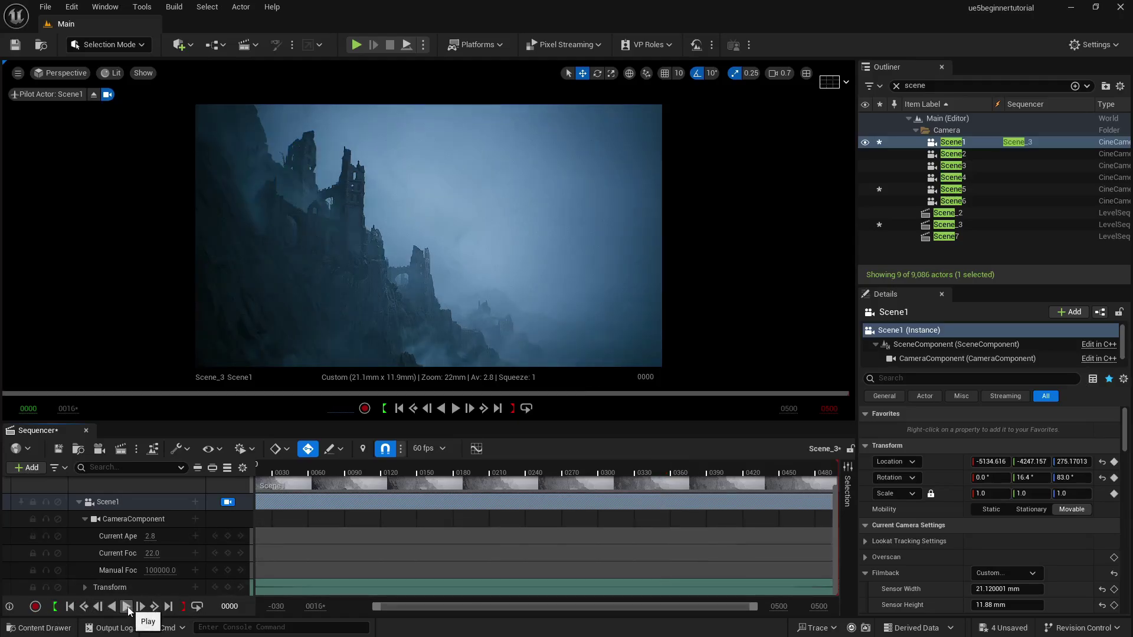
left_click(126, 607)
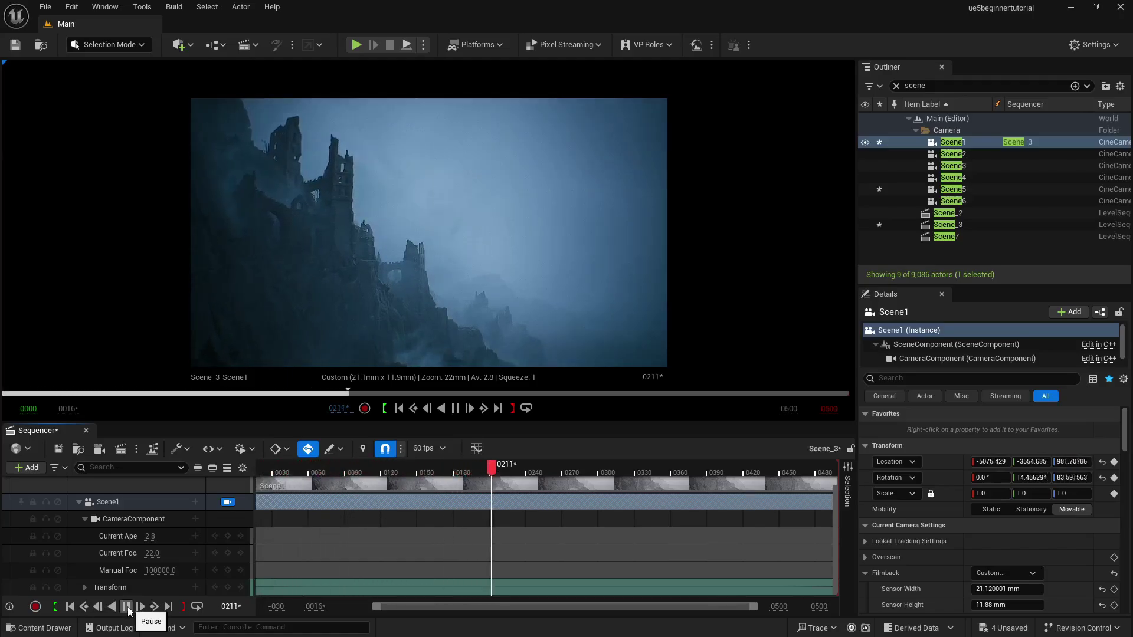
left_click(126, 607)
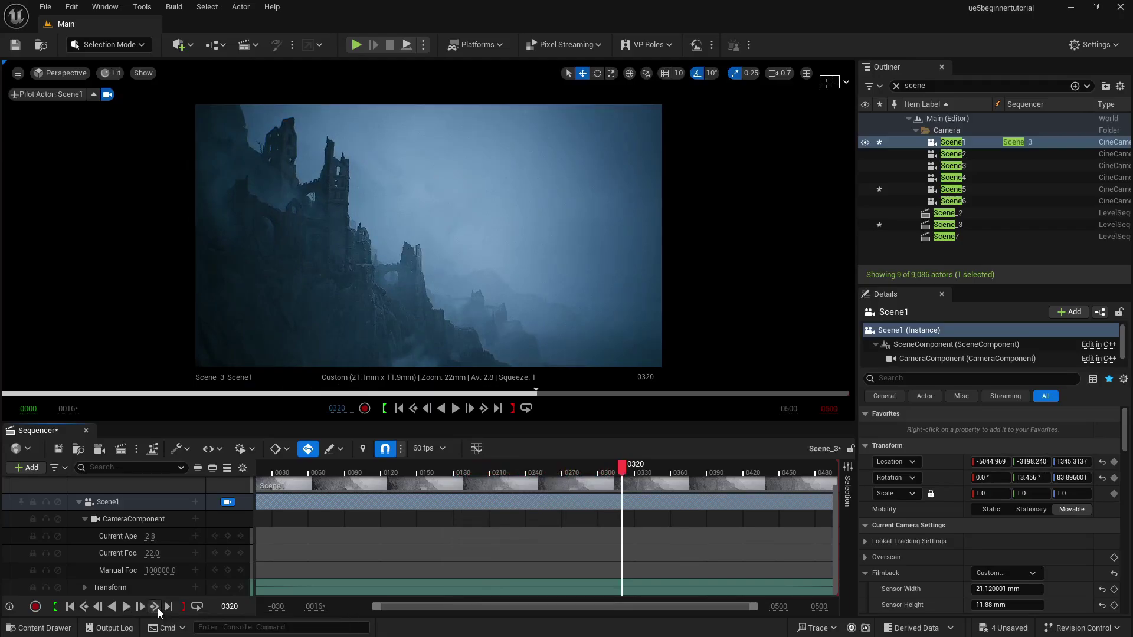
At frame 500, move the Scene1 camera sideways to about -7171, -1936, 1947 with yaw about 67.6°, and return to frame 0
left_click(156, 609)
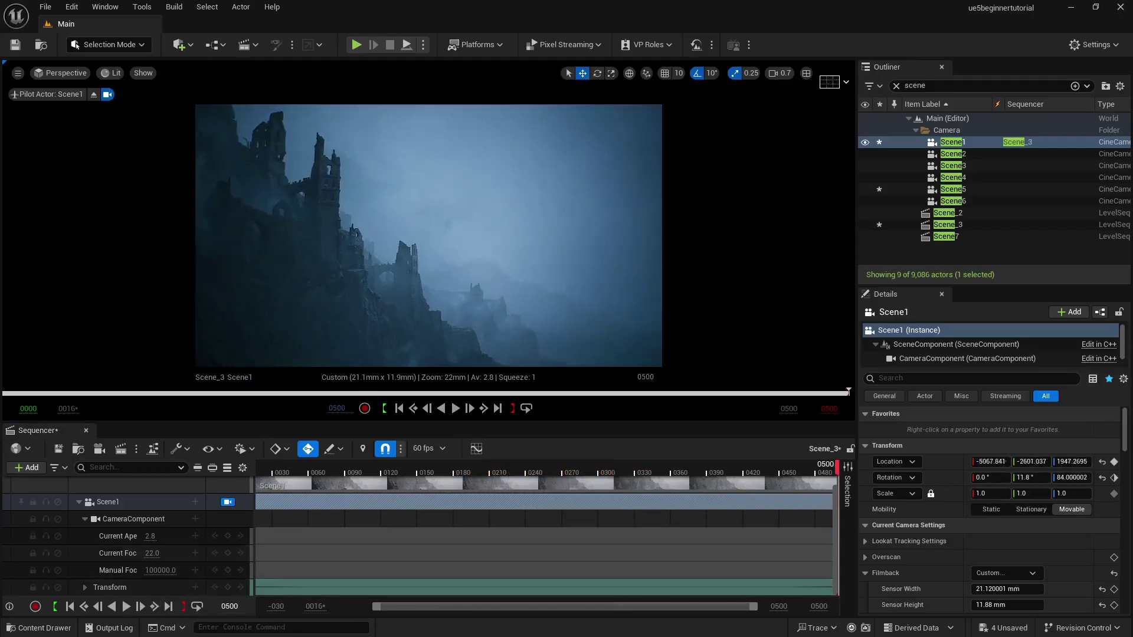
key("d")
right_click_drag(429, 236, 379, 236)
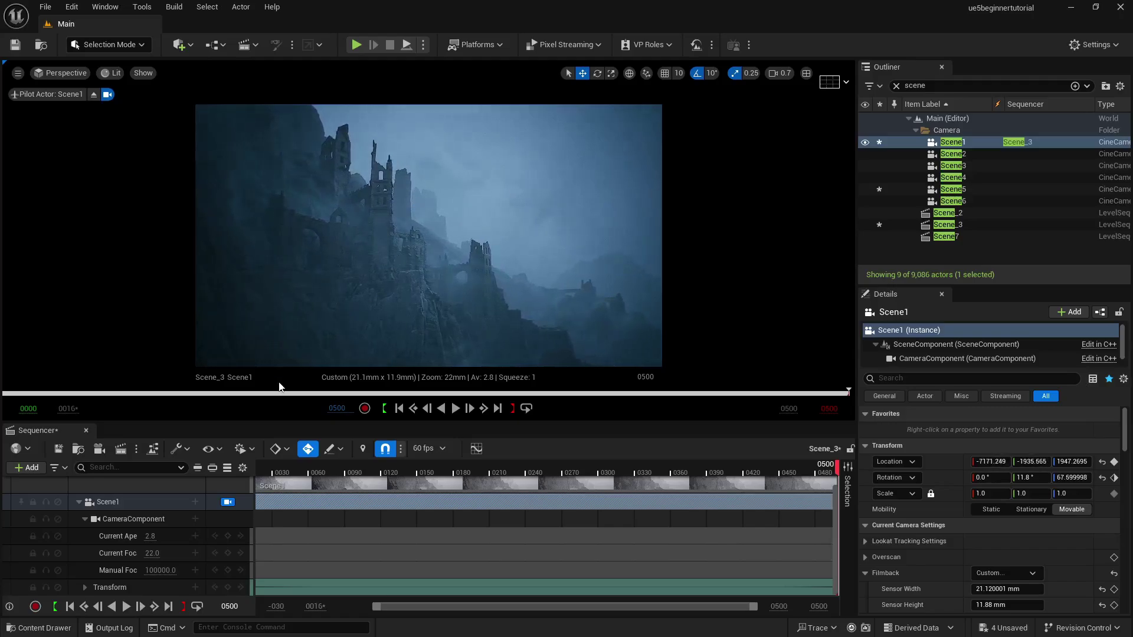
left_click(72, 607)
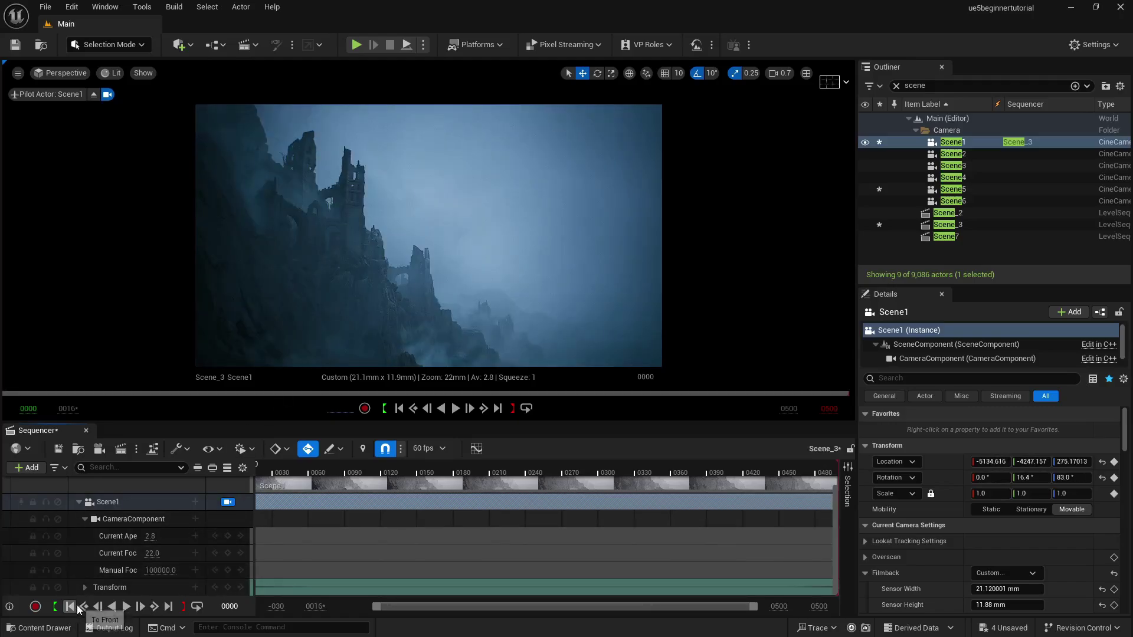
Play the Scene_3 shot from the start, pause at frame 116, and return to frame 0
left_click(126, 607)
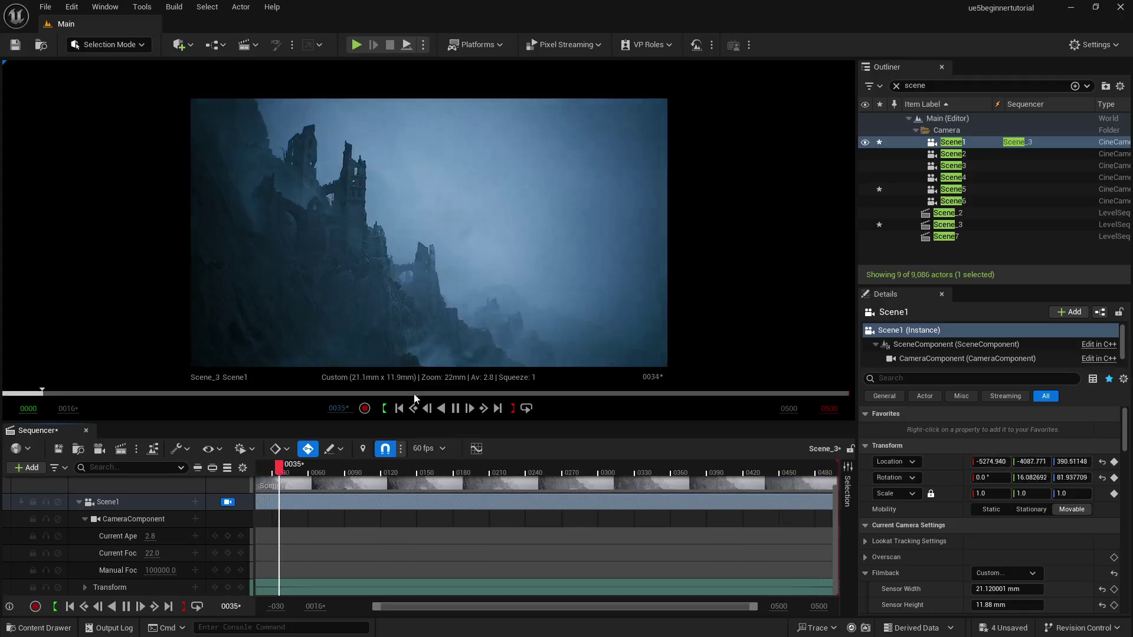
left_click(126, 607)
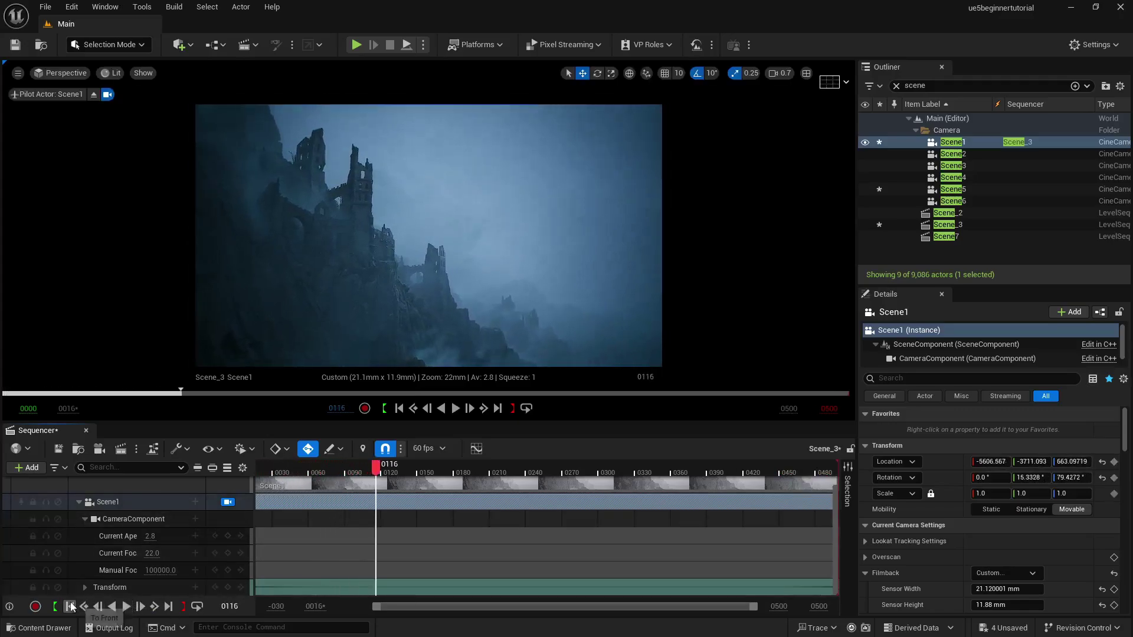
left_click(70, 606)
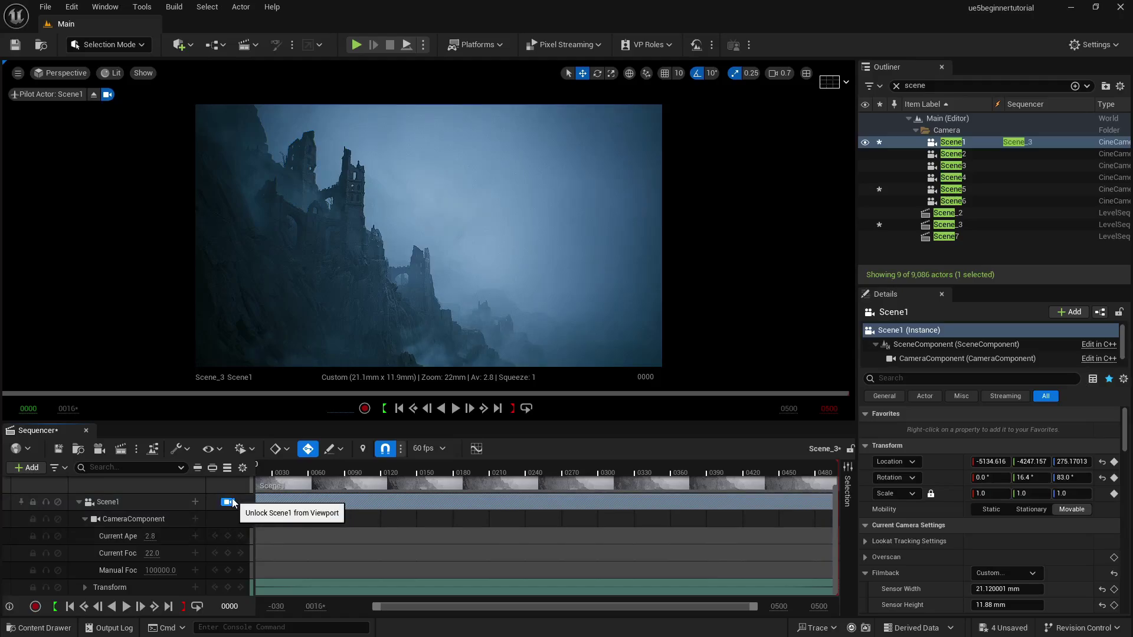
Add a new level sequence and save it as Scene_4 in the Sequence folder
left_click(245, 45)
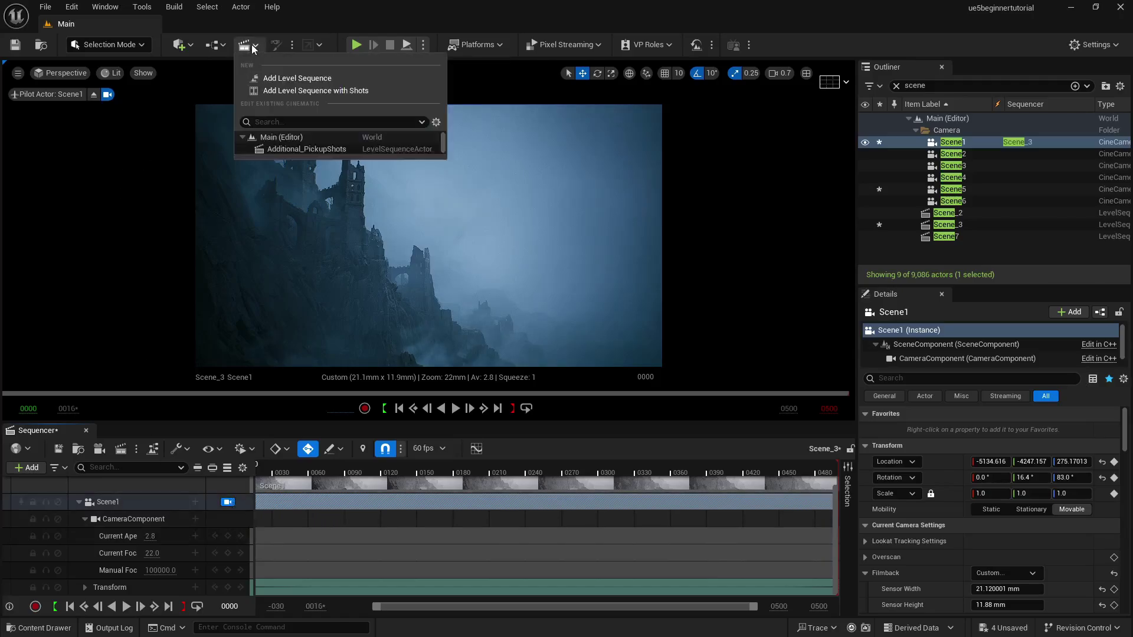
left_click(260, 77)
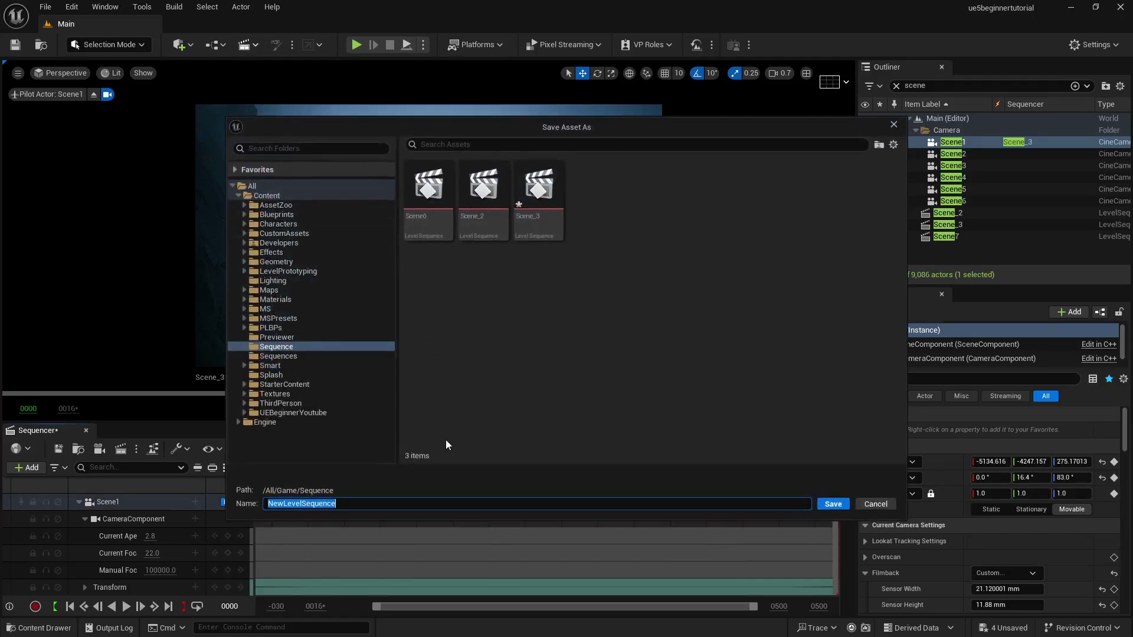
type("Scene_4")
key("Return")
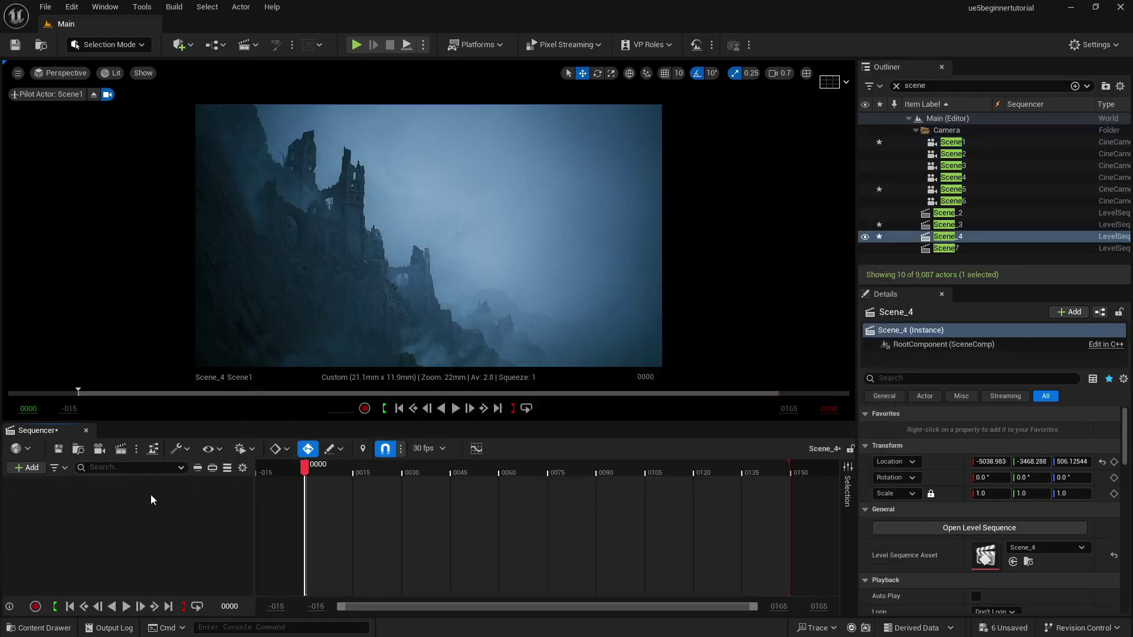
Compare the views through the Scene3 and Scene4 cameras, and leave the viewport piloting Scene3
left_click(71, 74)
mouse_move(110, 208)
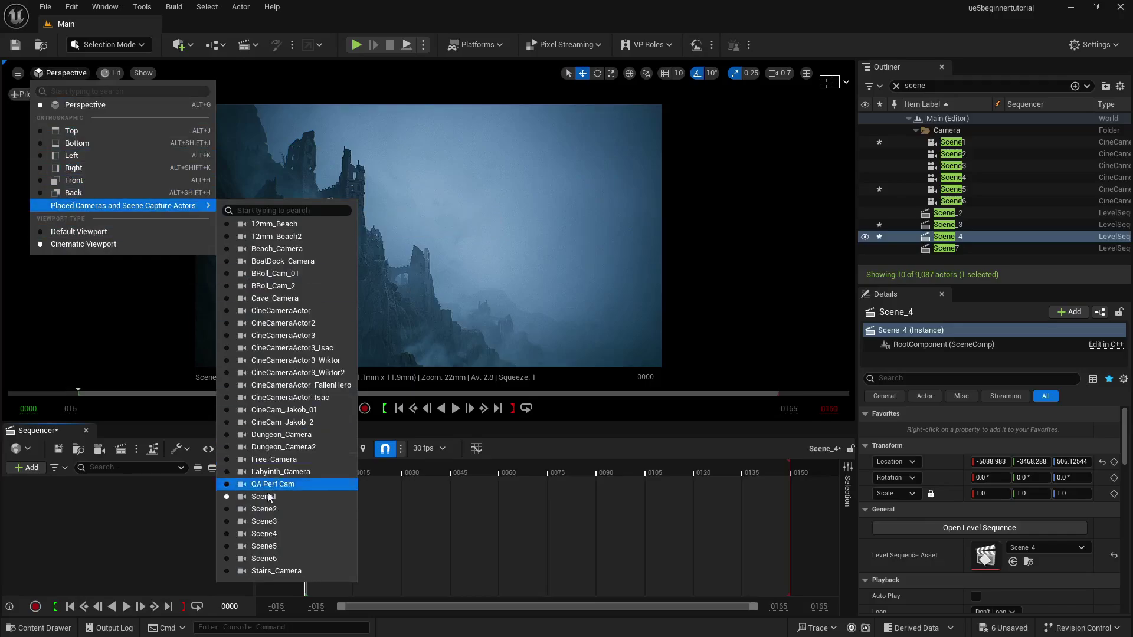
left_click(273, 521)
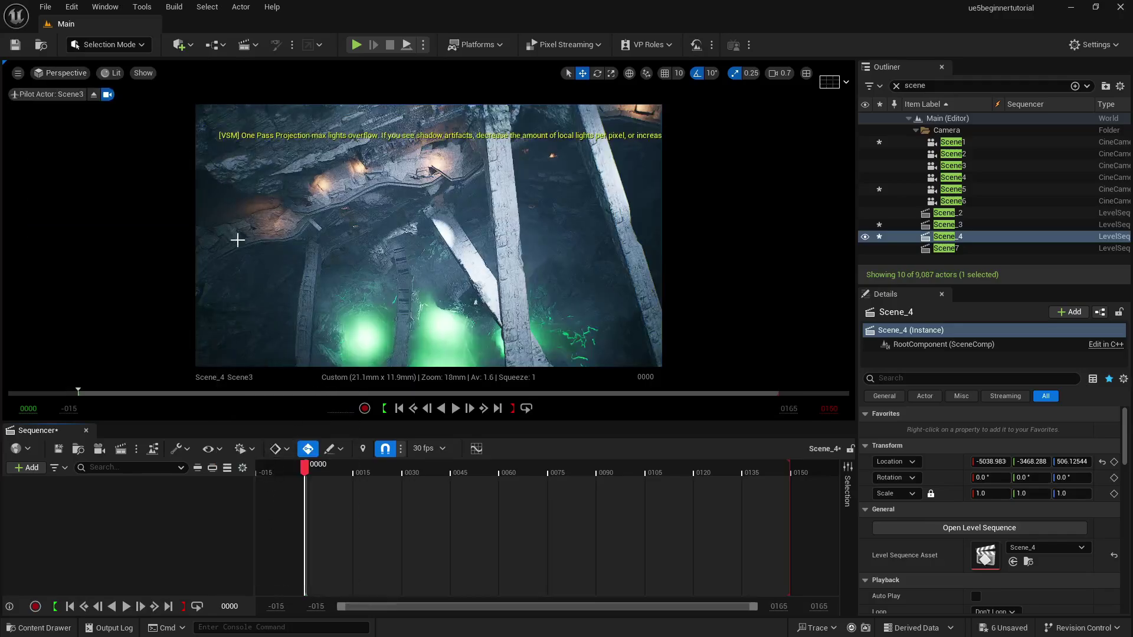
left_click(82, 73)
mouse_move(175, 206)
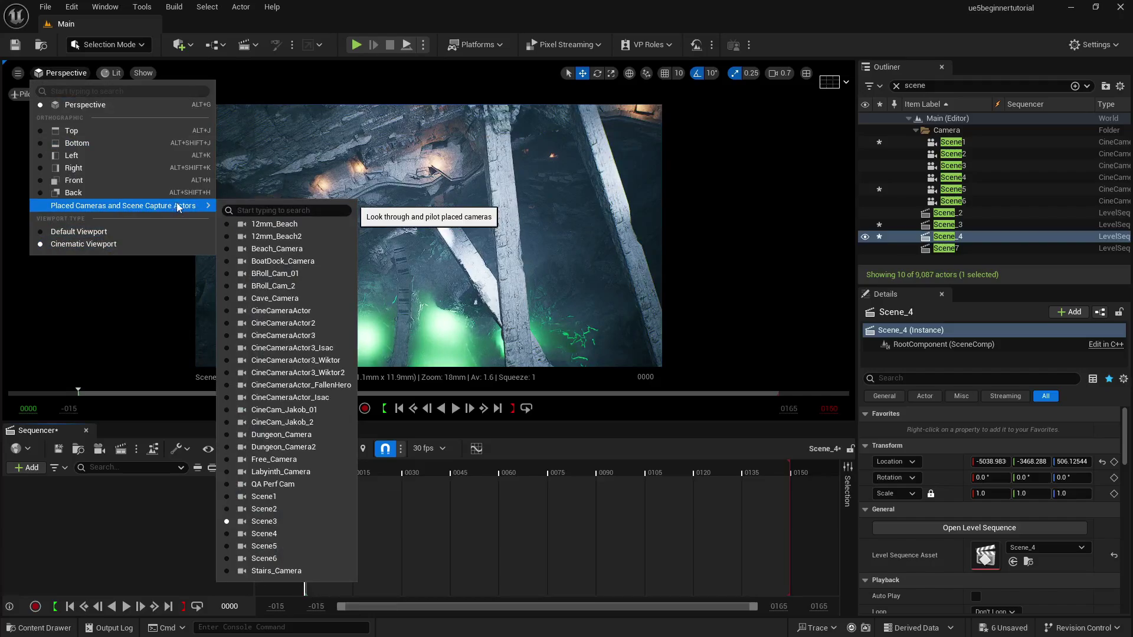
left_click(264, 534)
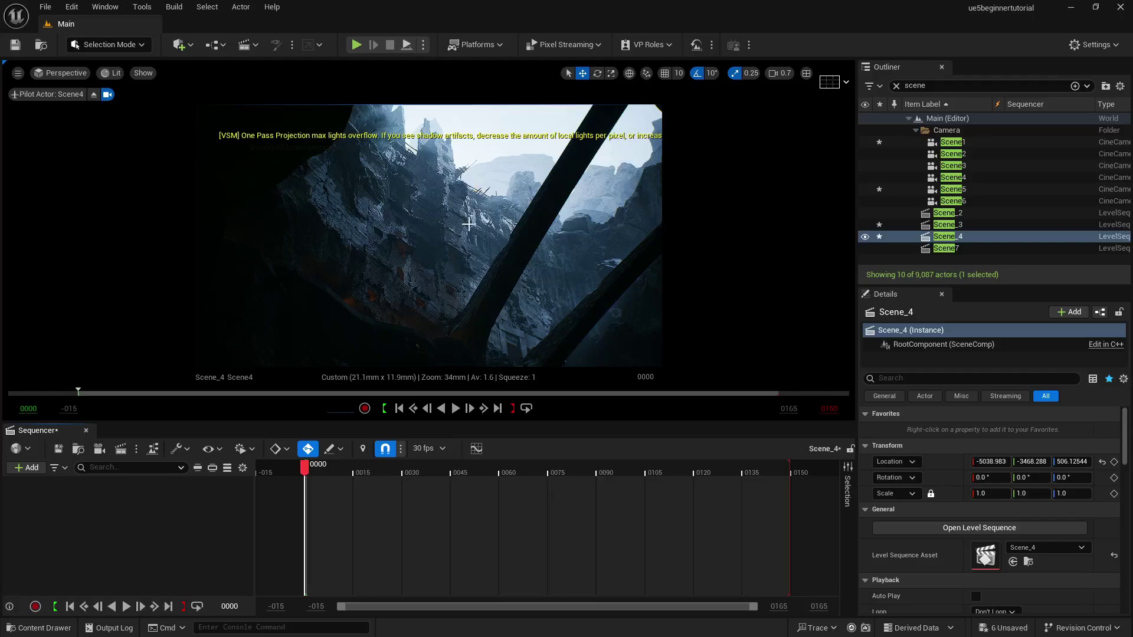
left_click(75, 77)
mouse_move(113, 205)
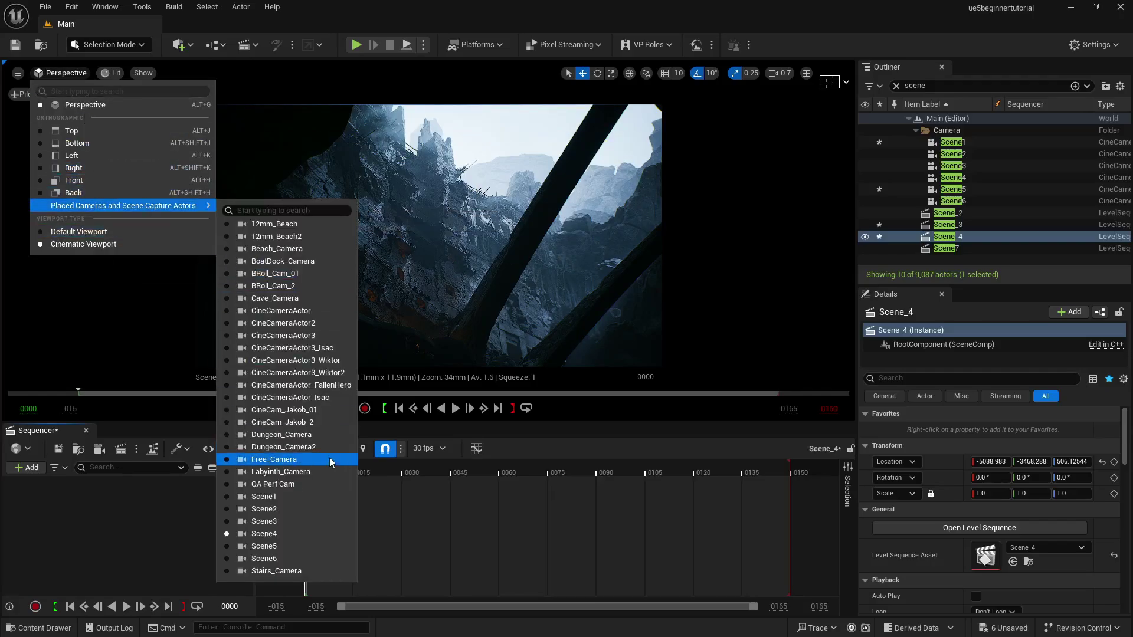
left_click(291, 520)
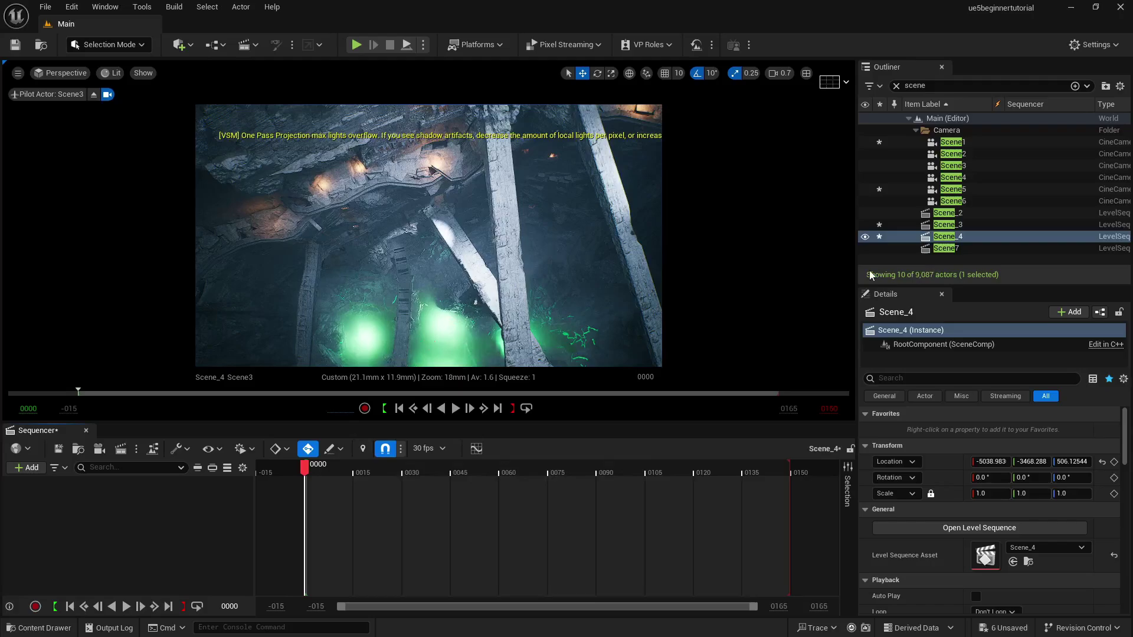
Add the Scene3 camera to the Scene_4 sequence and restore the two-viewport layout
left_click(970, 167)
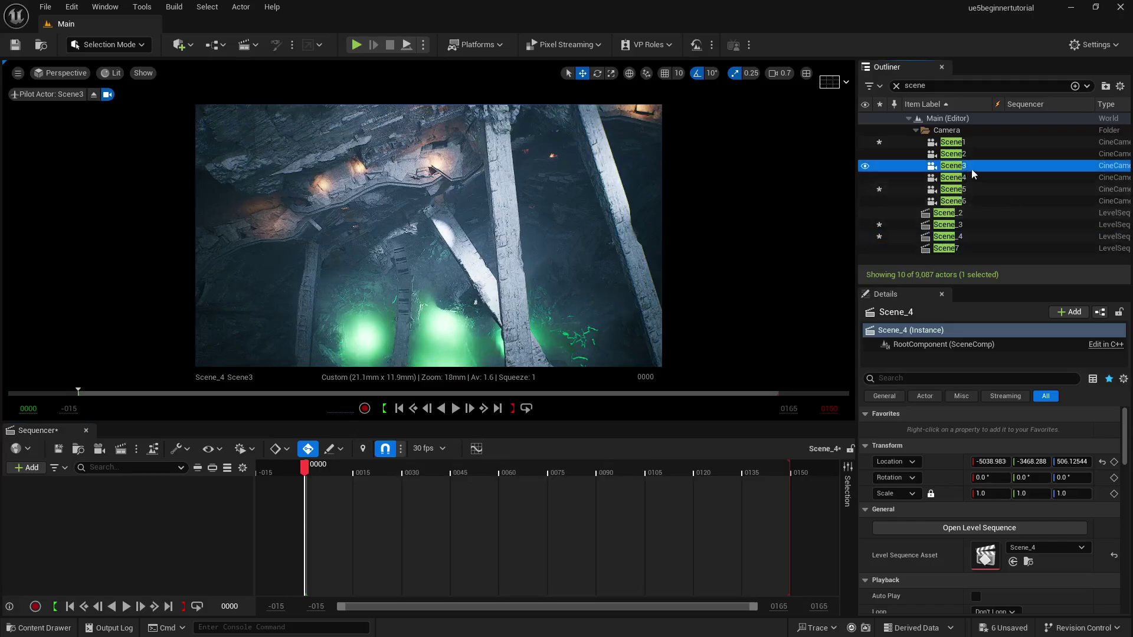
left_click_drag(971, 169, 131, 537)
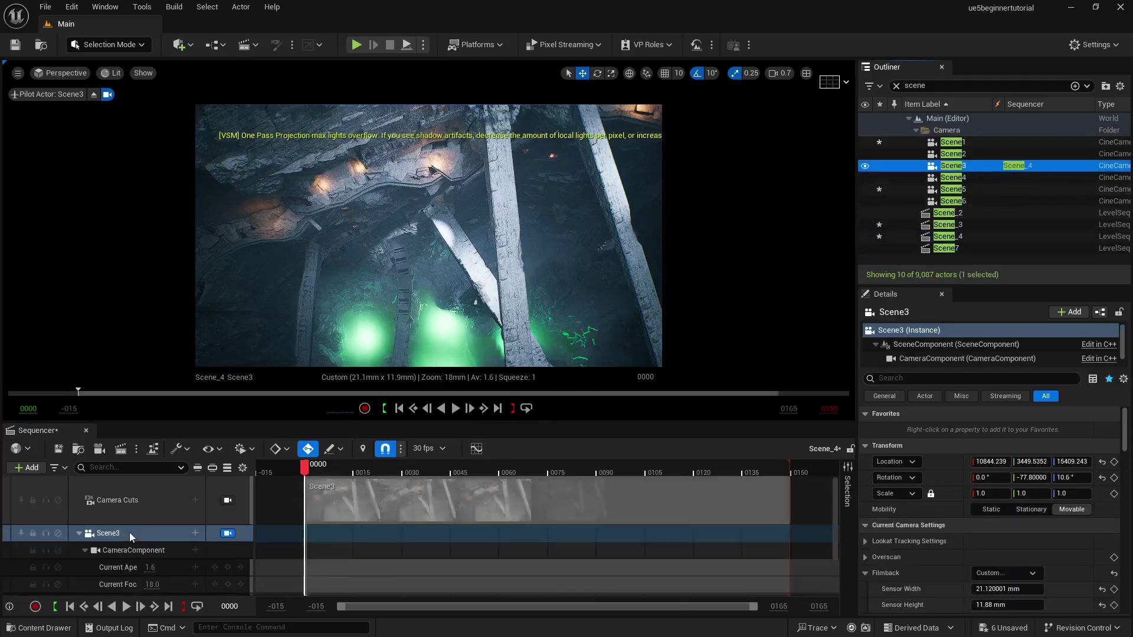
left_click(806, 73)
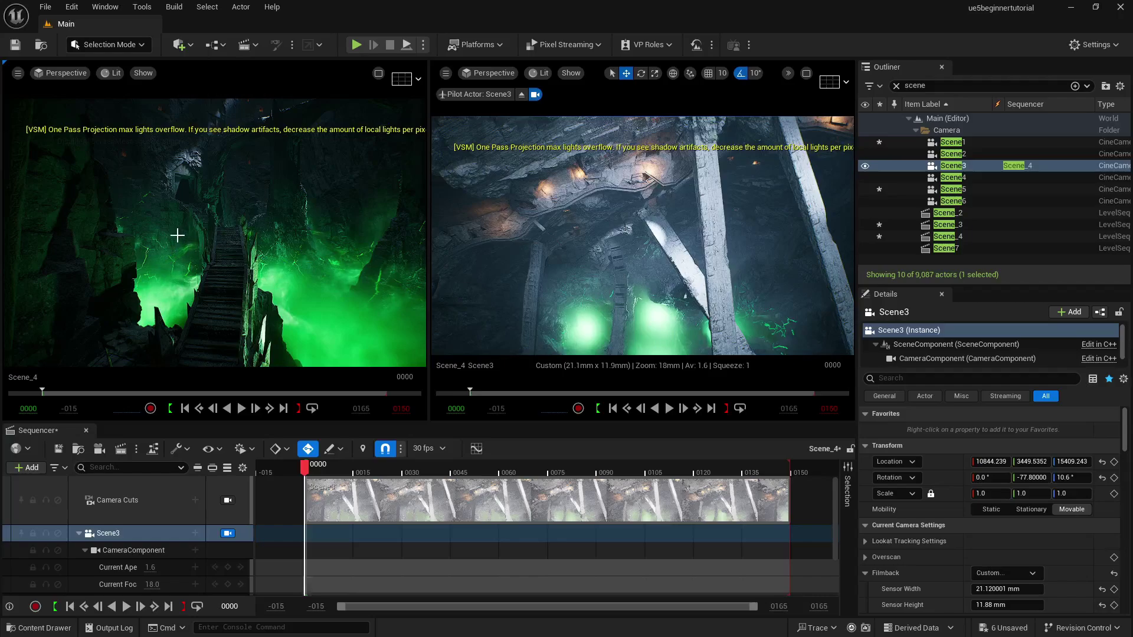
Create a CineCameraActor at the free viewport's current view of the green-lit wooden bridge
left_click(17, 74)
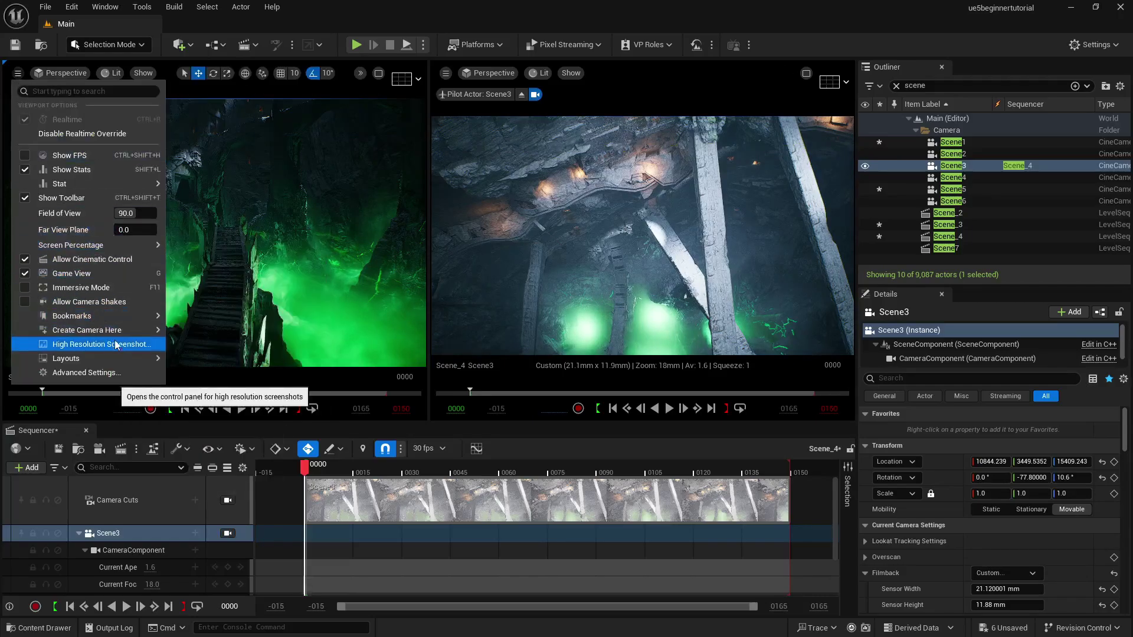
mouse_move(118, 330)
left_click(191, 345)
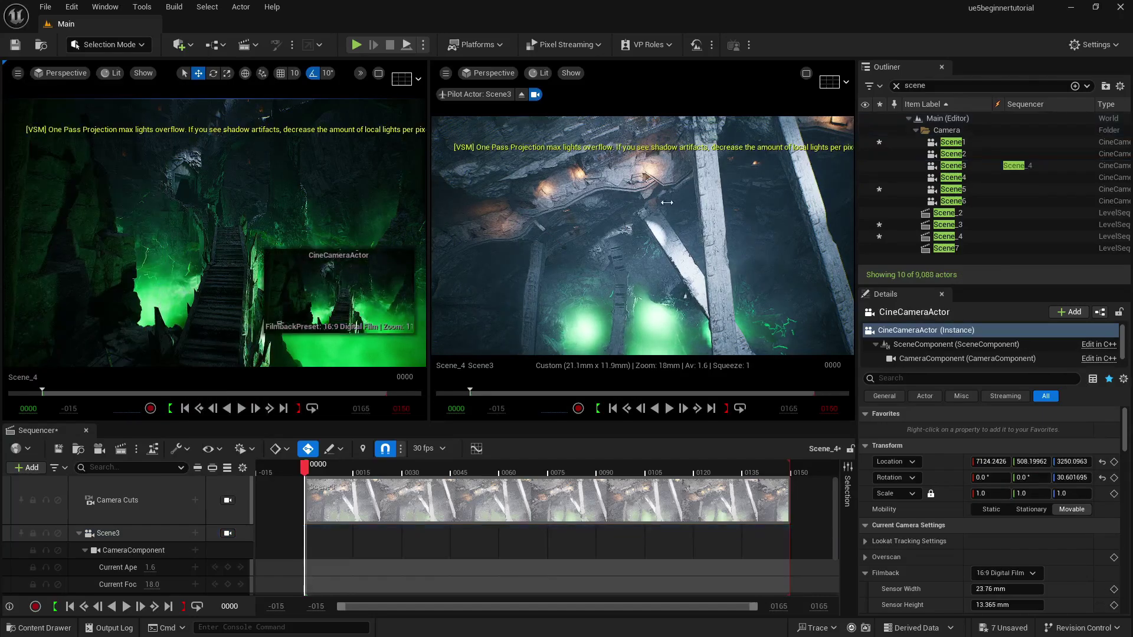
left_click(68, 74)
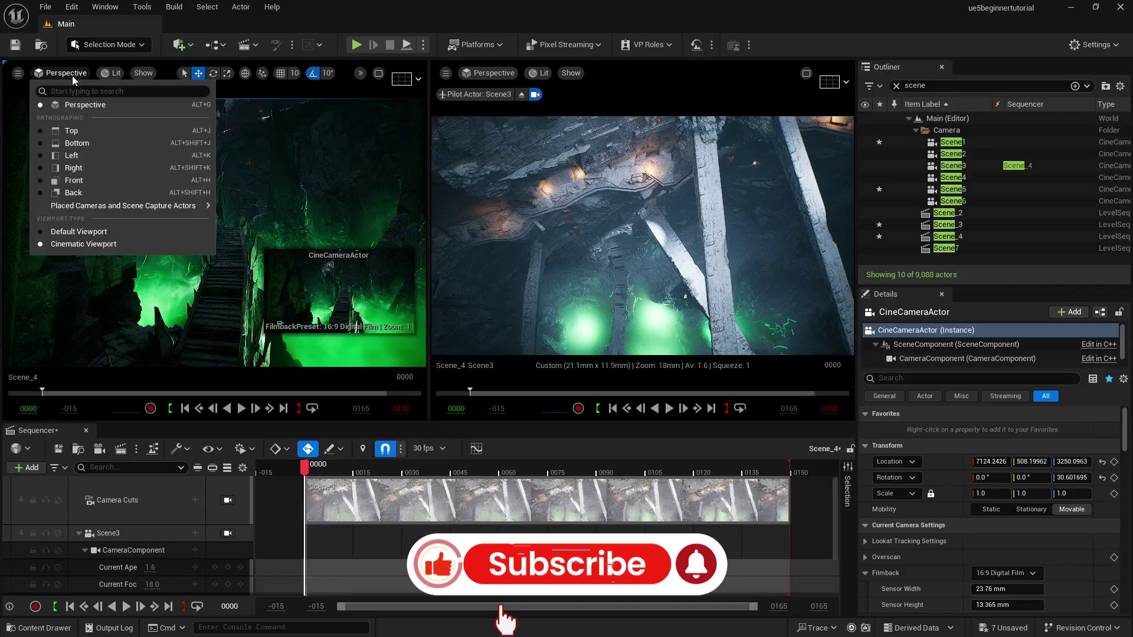
mouse_move(136, 205)
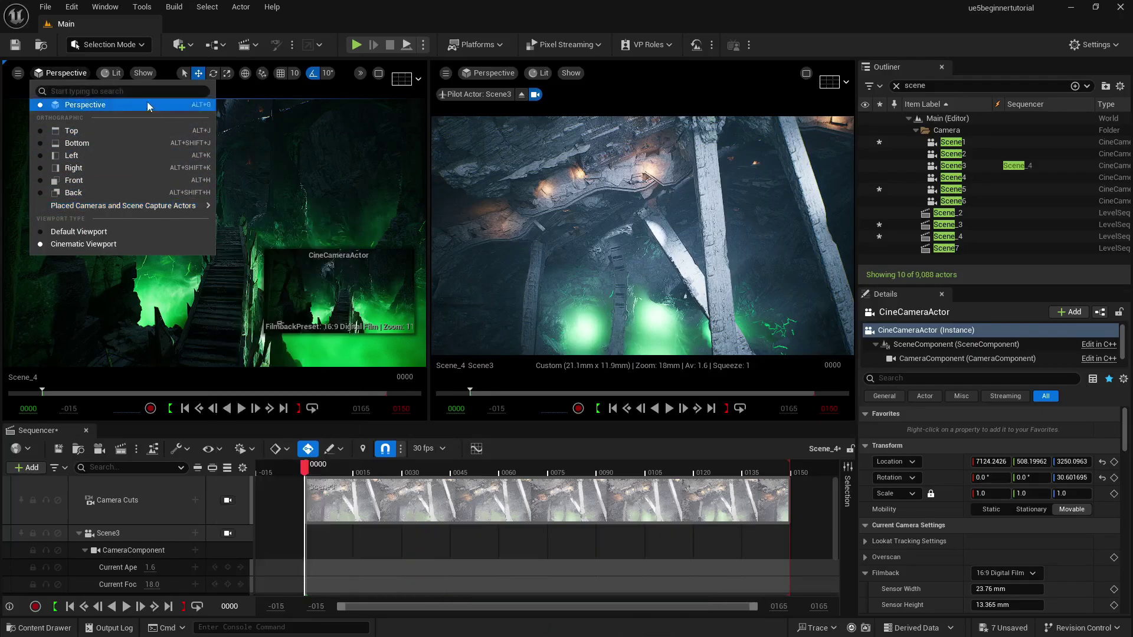
left_click(303, 195)
left_click(303, 196)
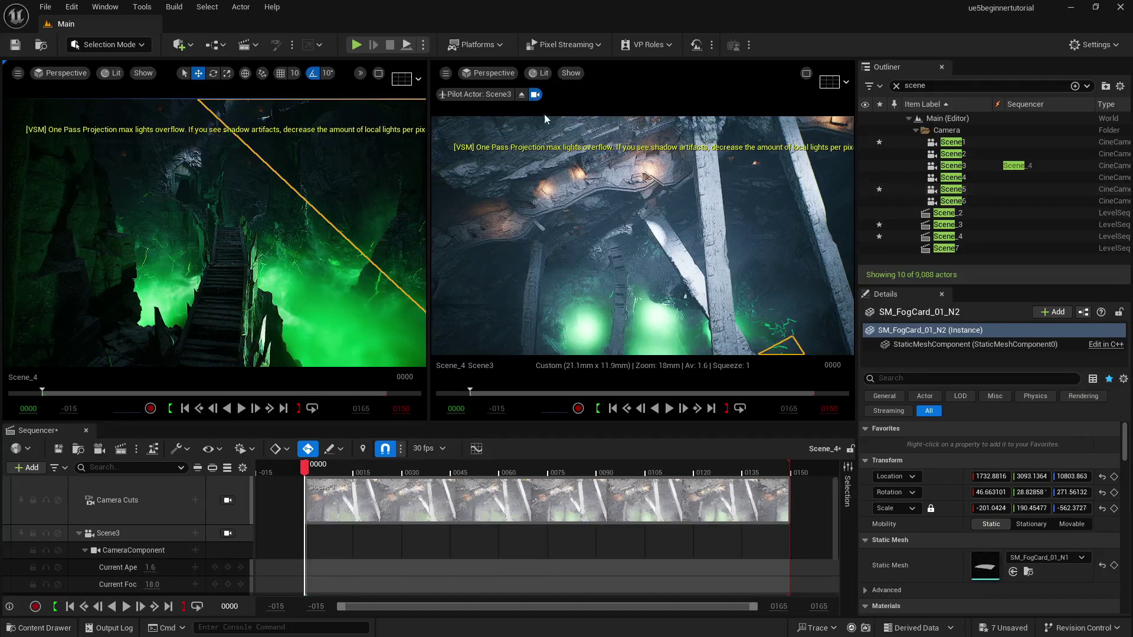
Select the Scene3 camera and frame it in the free viewport from outside, with the cave beams below it
left_click(968, 165)
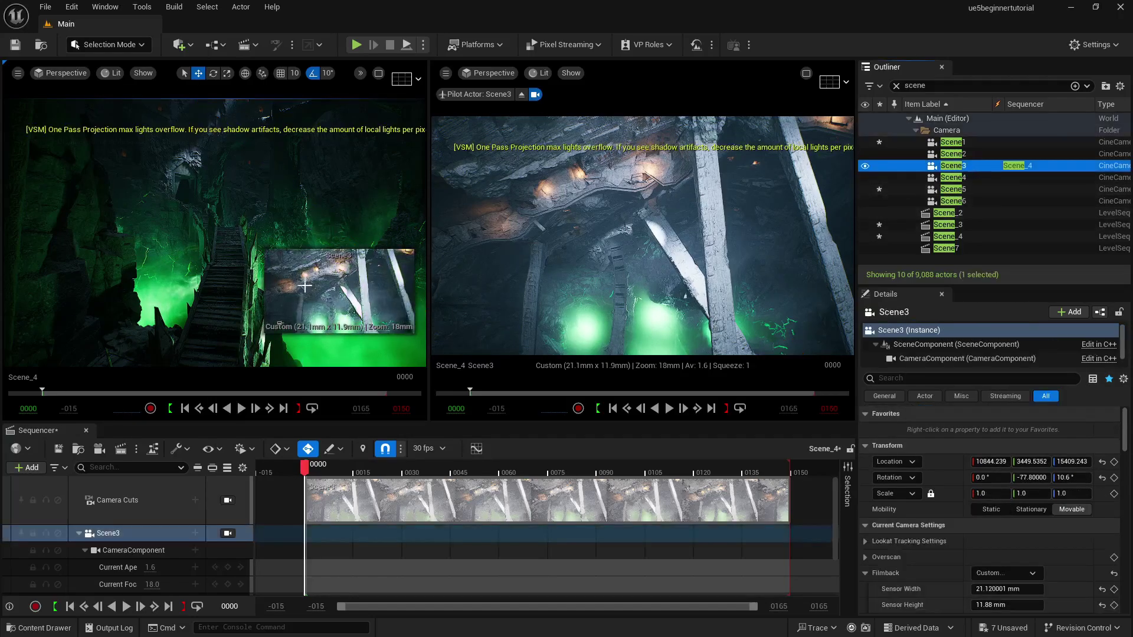
key("f")
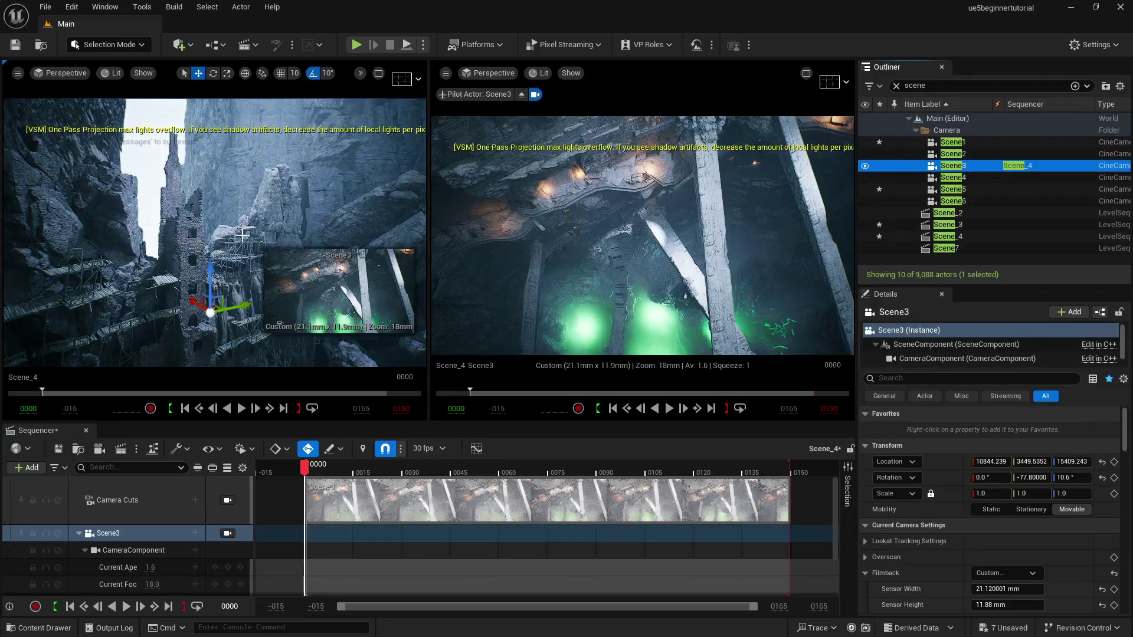
right_click_drag(242, 236, 269, 289)
key("f")
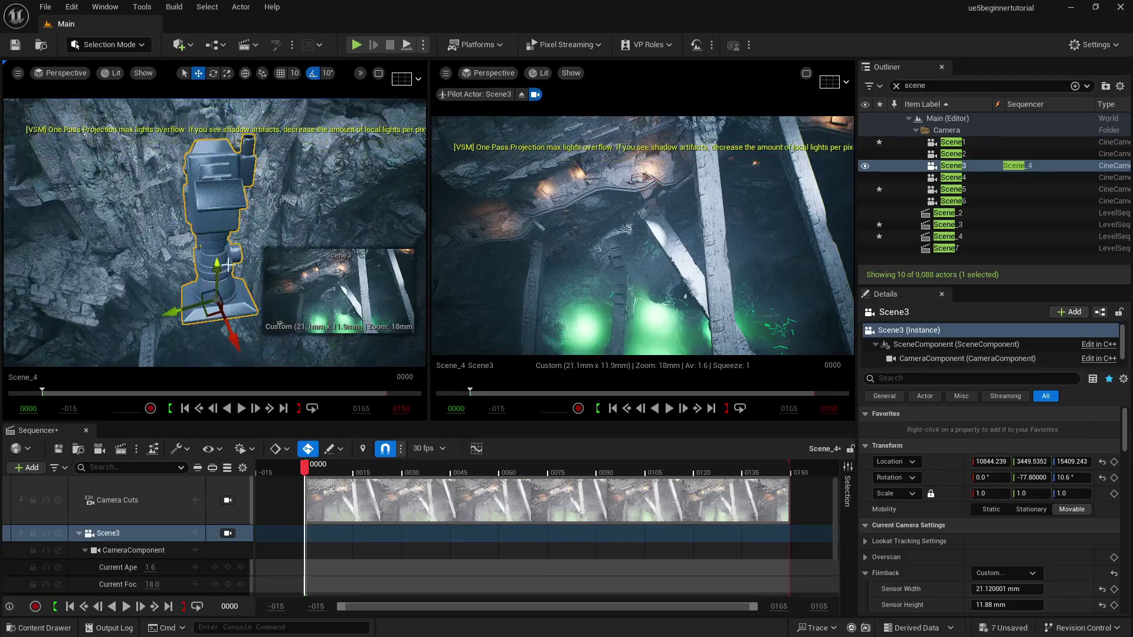
mouse_move(220, 250)
right_mouse_down()
mouse_move(212, 261)
mouse_move(222, 267)
mouse_move(230, 247)
mouse_move(235, 260)
right_mouse_up()
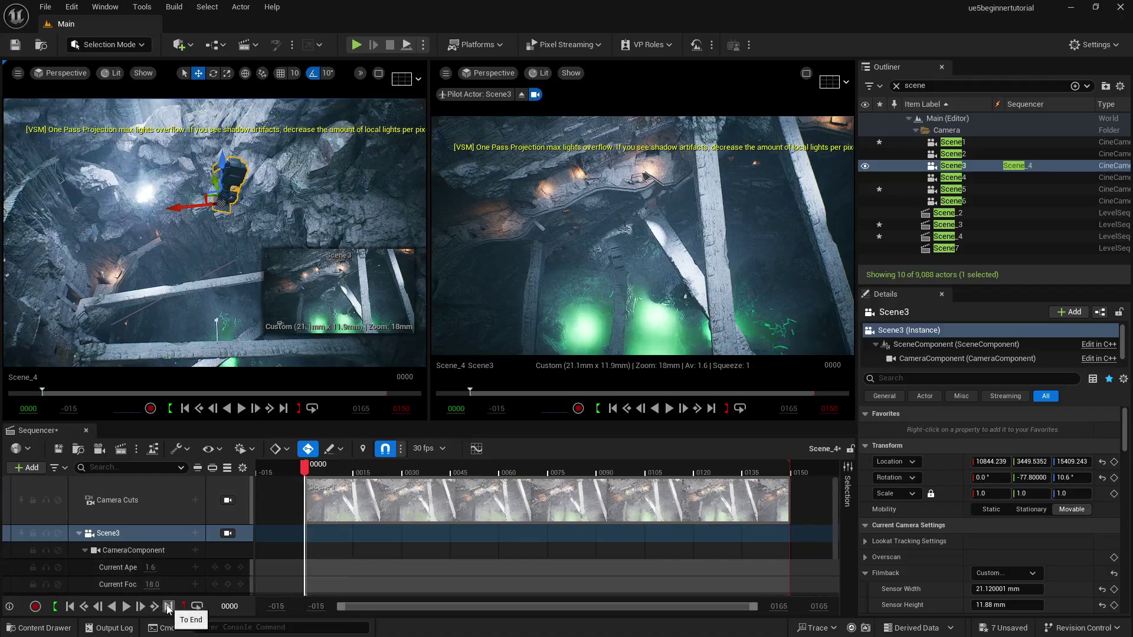
Check both ends of the Scene_4 sequence, return to frame 0, and set its display rate to 60 fps
left_click(169, 606)
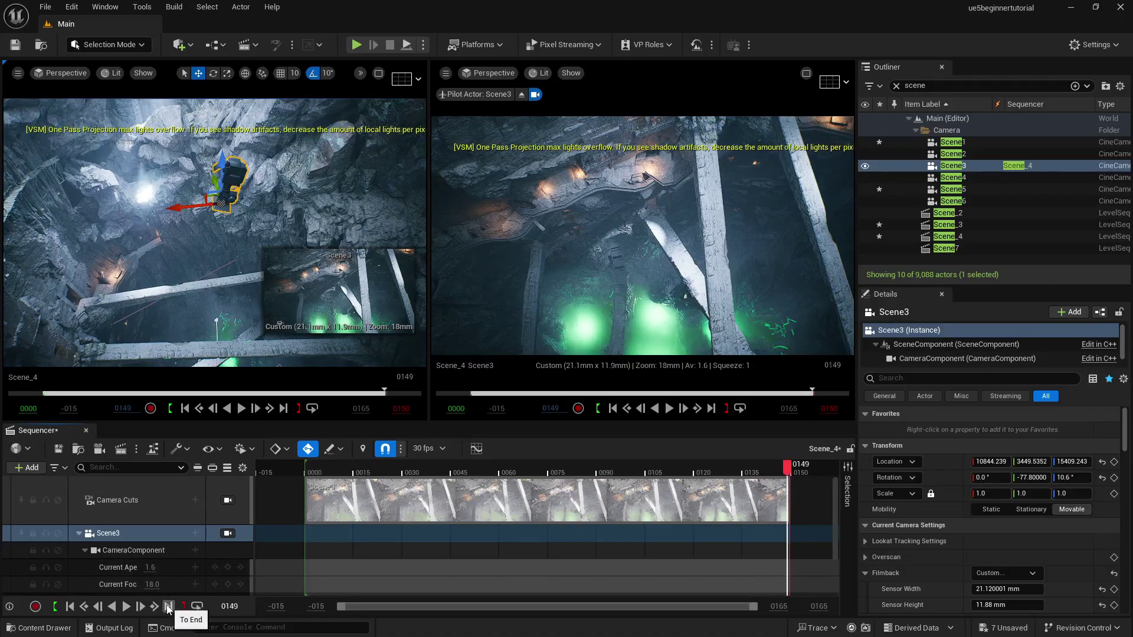
left_click(70, 606)
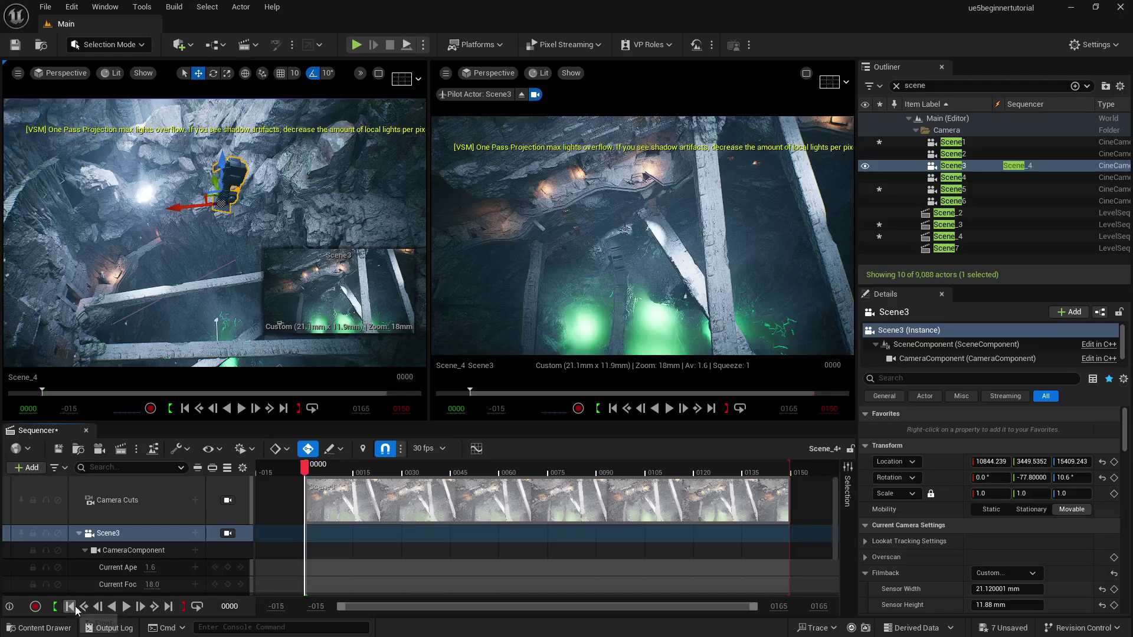
left_click(438, 449)
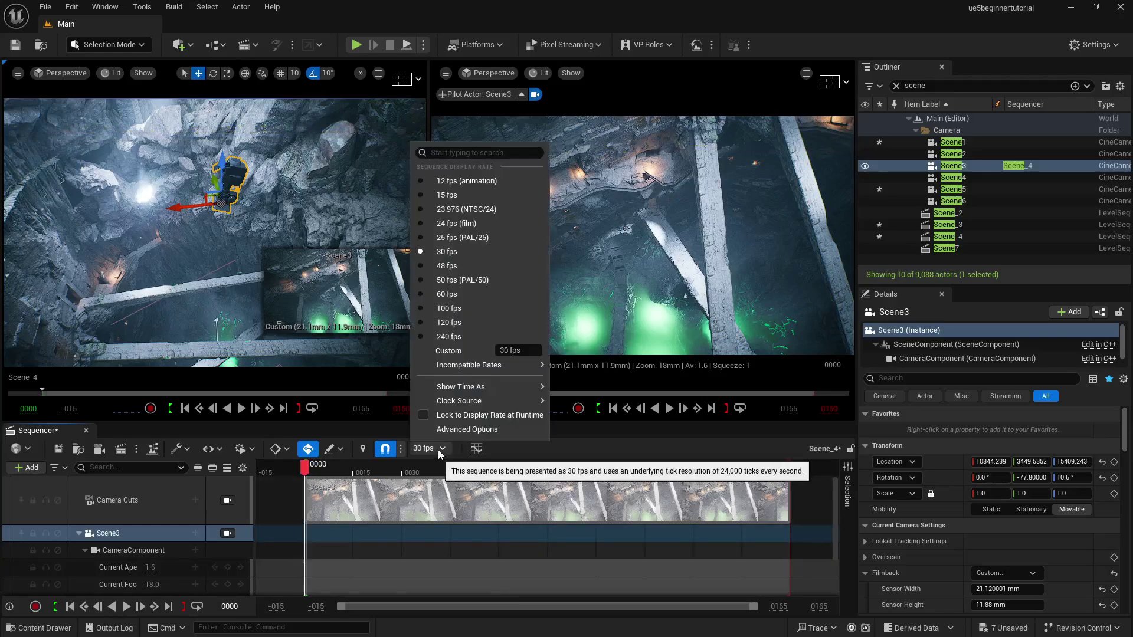
left_click(454, 294)
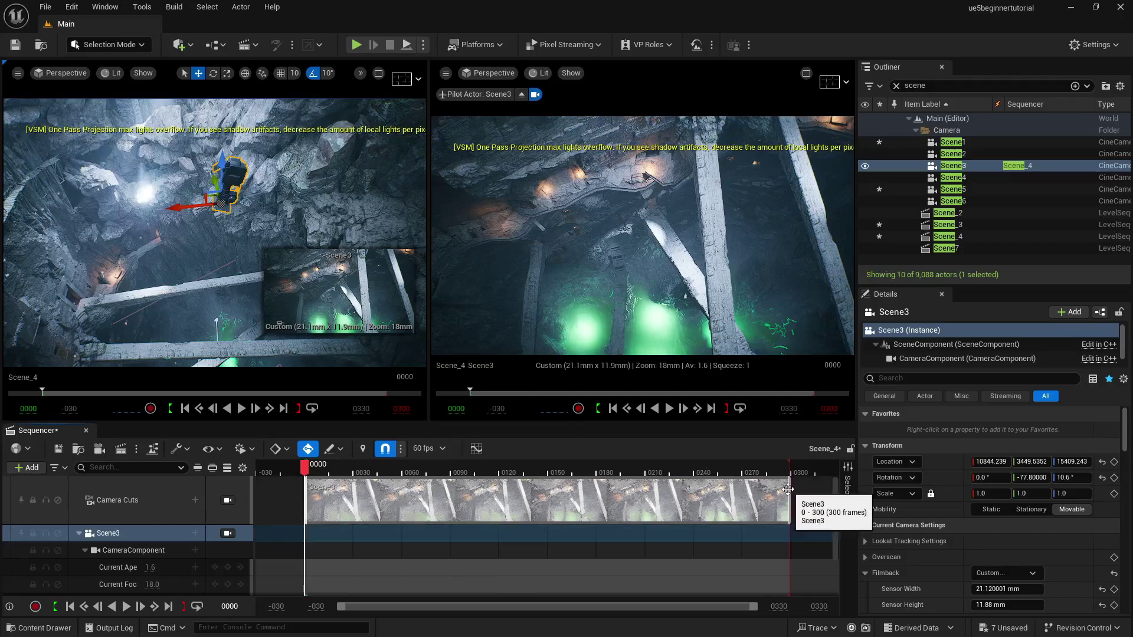
left_click_drag(765, 489, 637, 489)
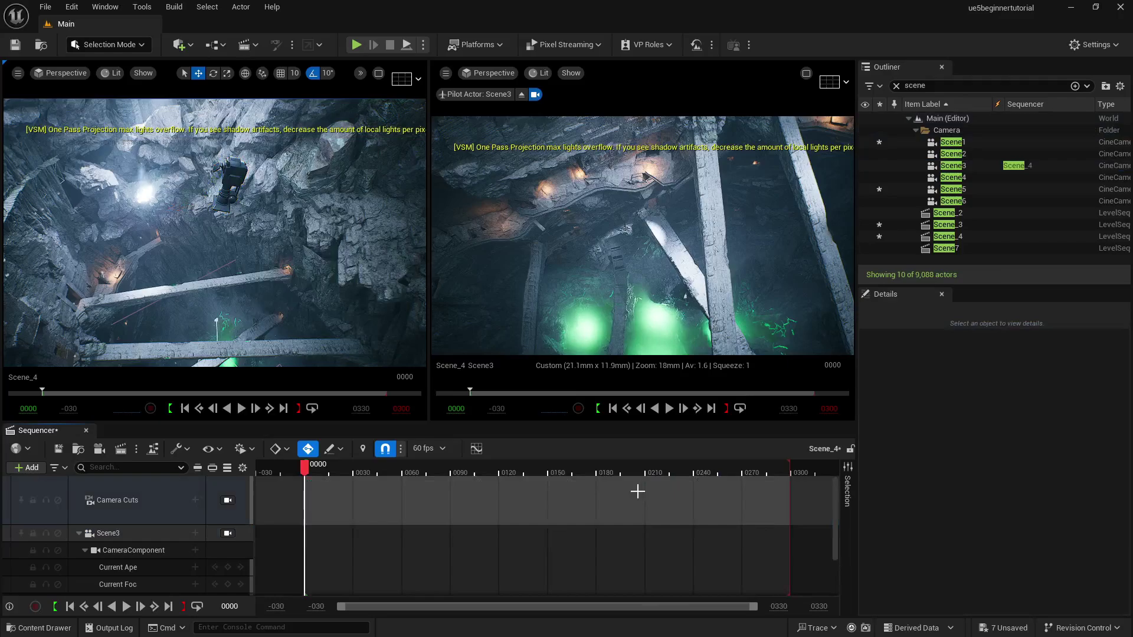
key("ctrl+z")
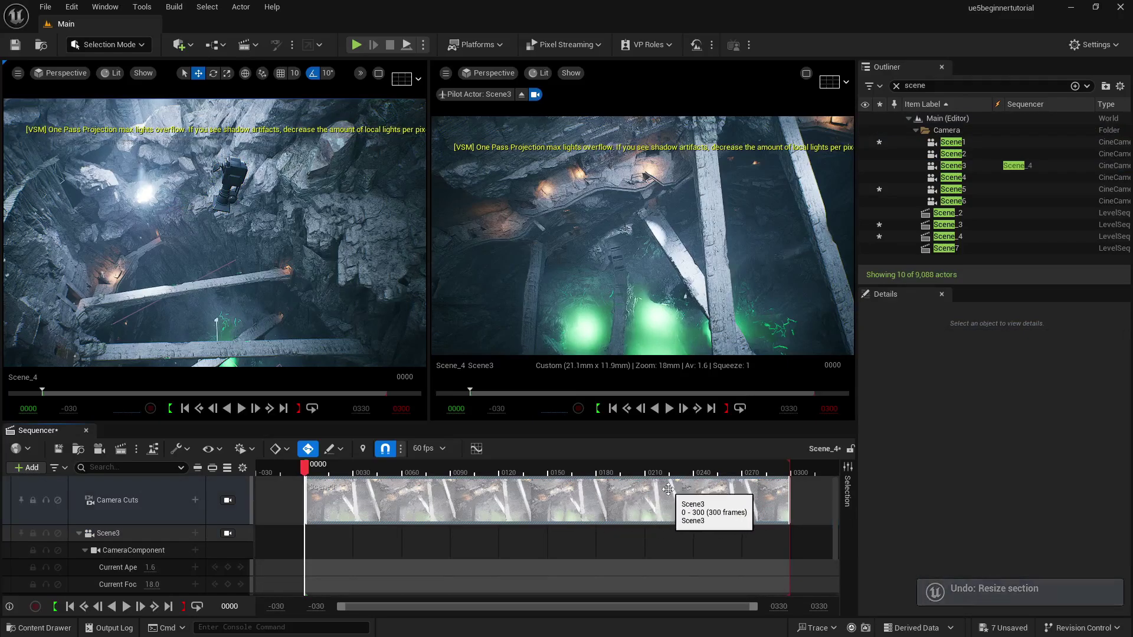
left_click(229, 188)
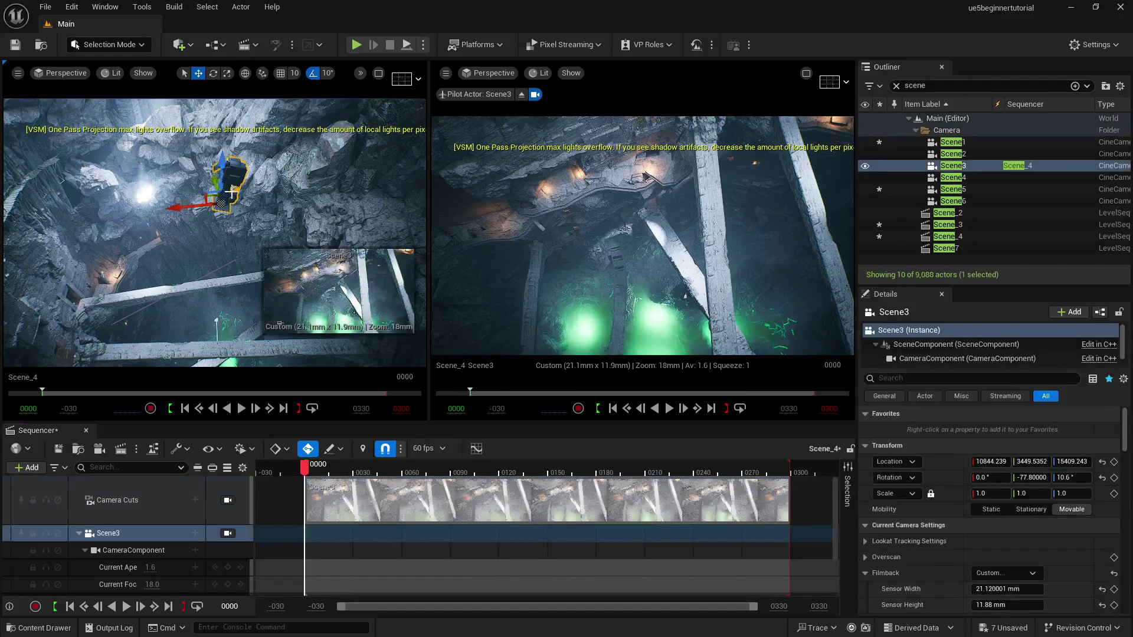
Key the Scene3 camera's Transform and focal length at frame 0, and set the focal length to about 31.1 mm at frame 299
scroll(141, 561, "down", 2)
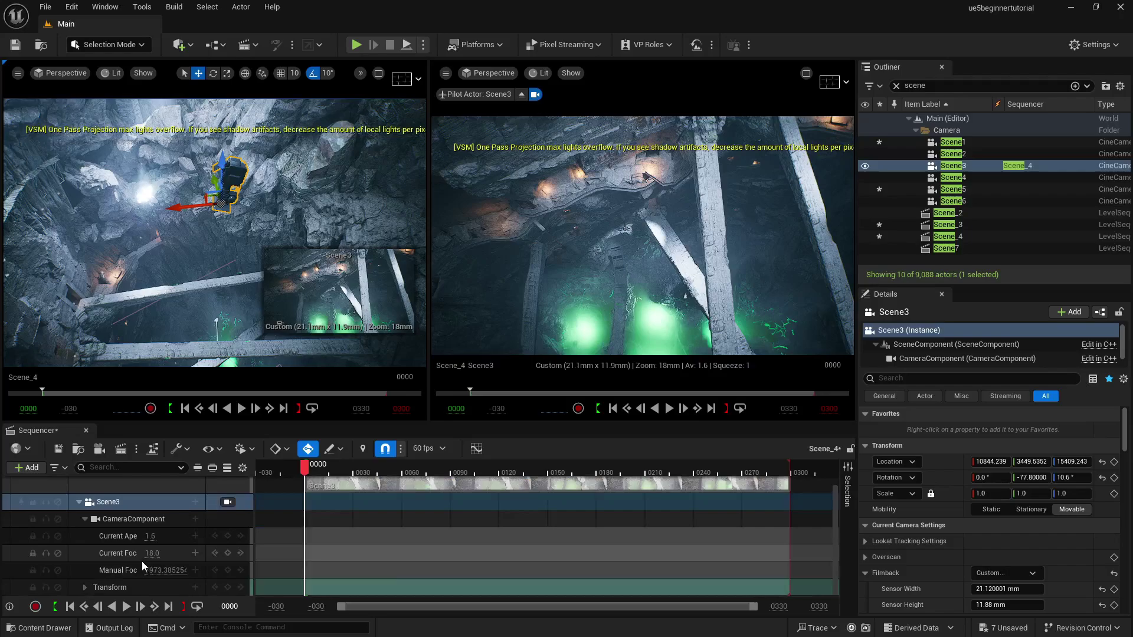
left_click(228, 589)
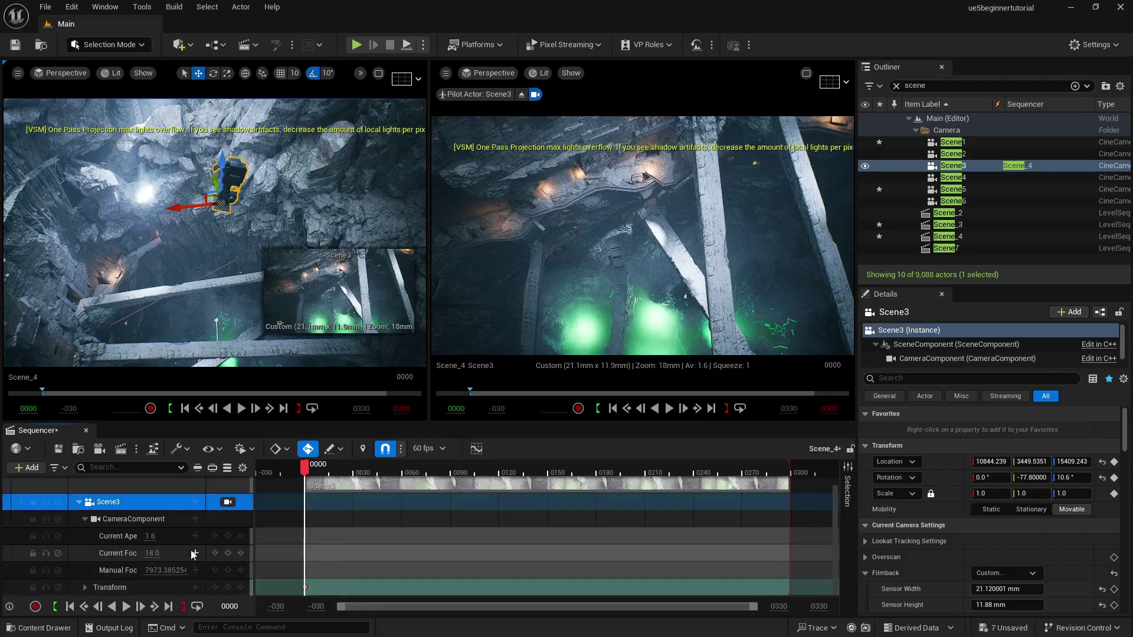
left_click(228, 553)
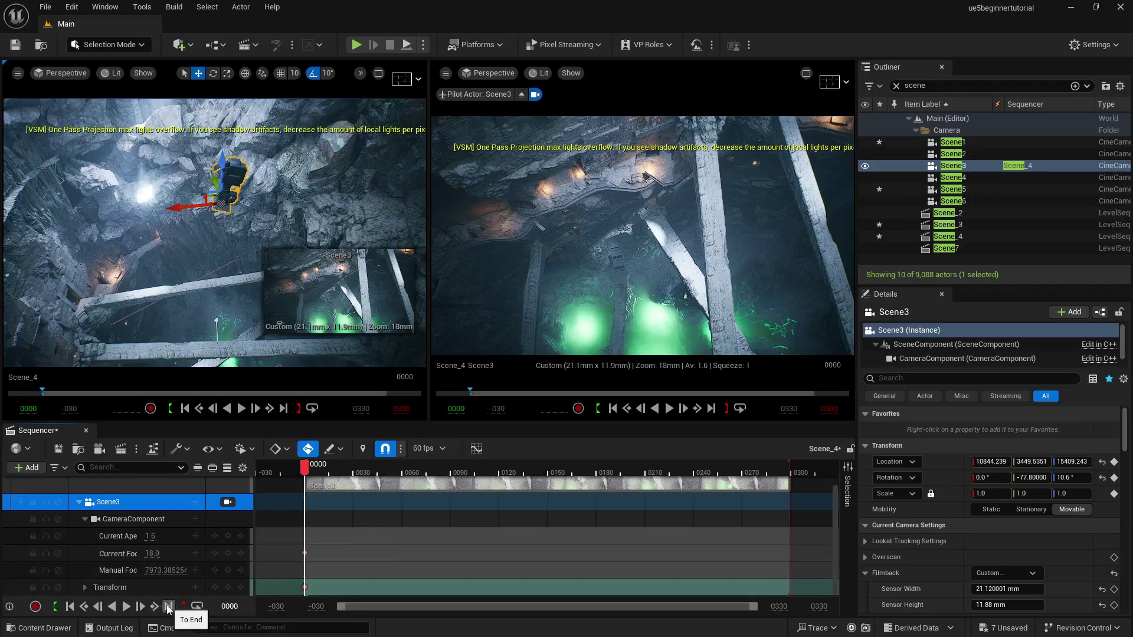
left_click(168, 603)
left_click_drag(153, 553, 227, 554)
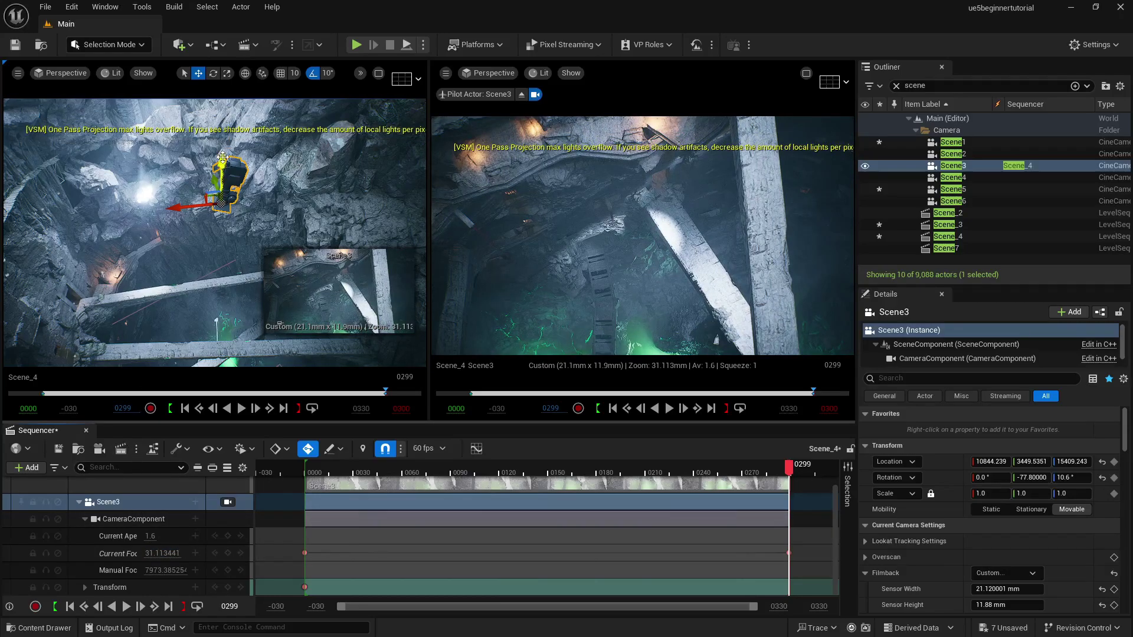
At frame 299, undo the last focal length change, set it to about 26 mm, and raise the Scene3 camera to about Z 15882
key("ctrl+z")
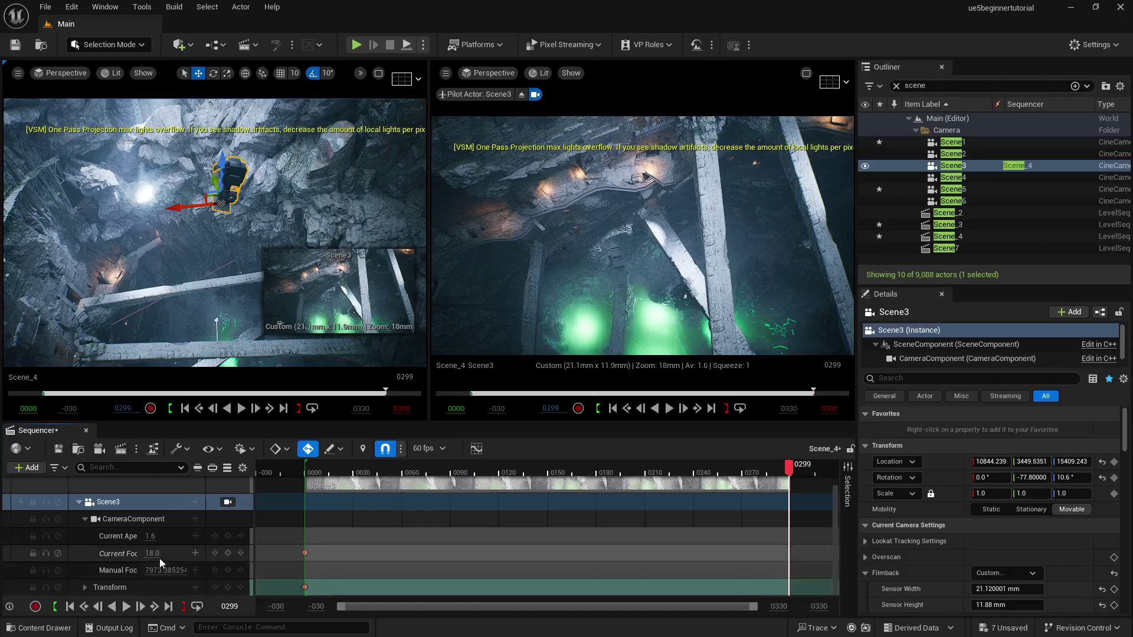
left_click_drag(157, 554, 197, 554)
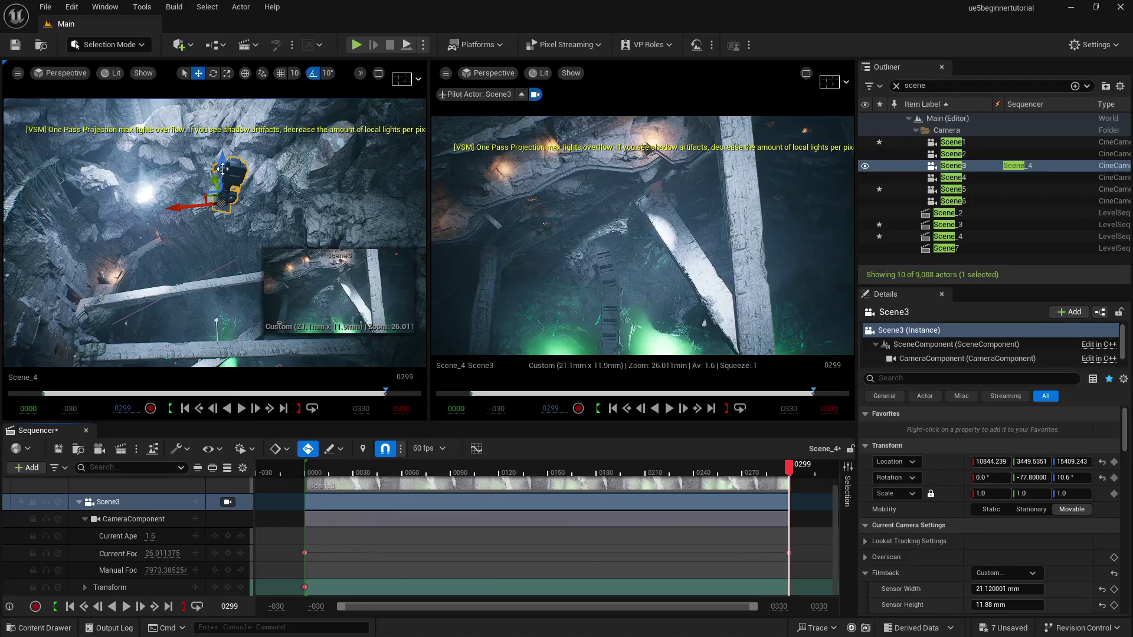
left_click_drag(222, 163, 222, 107)
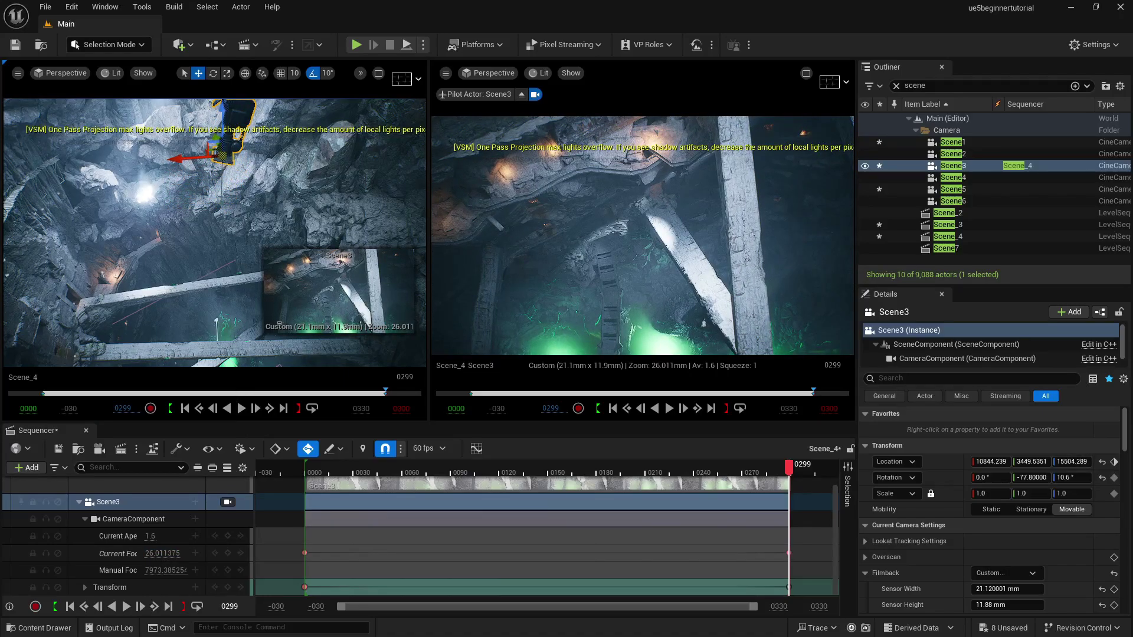
key("s")
right_click_drag(221, 106, 227, 107)
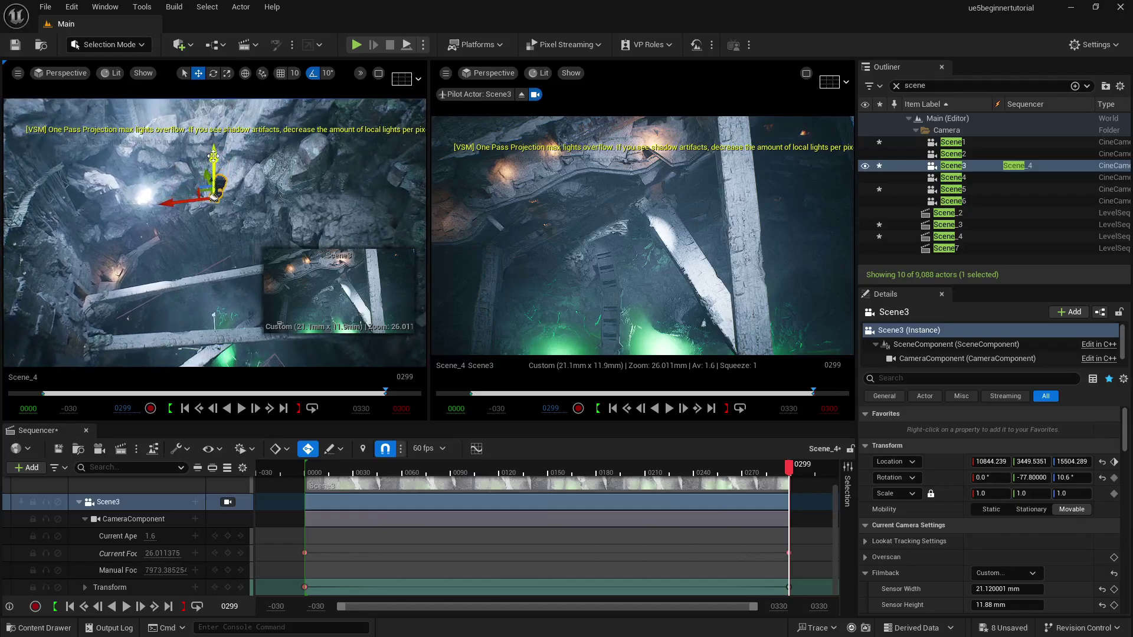
left_click_drag(213, 156, 213, 123)
right_click_drag(223, 227, 225, 177)
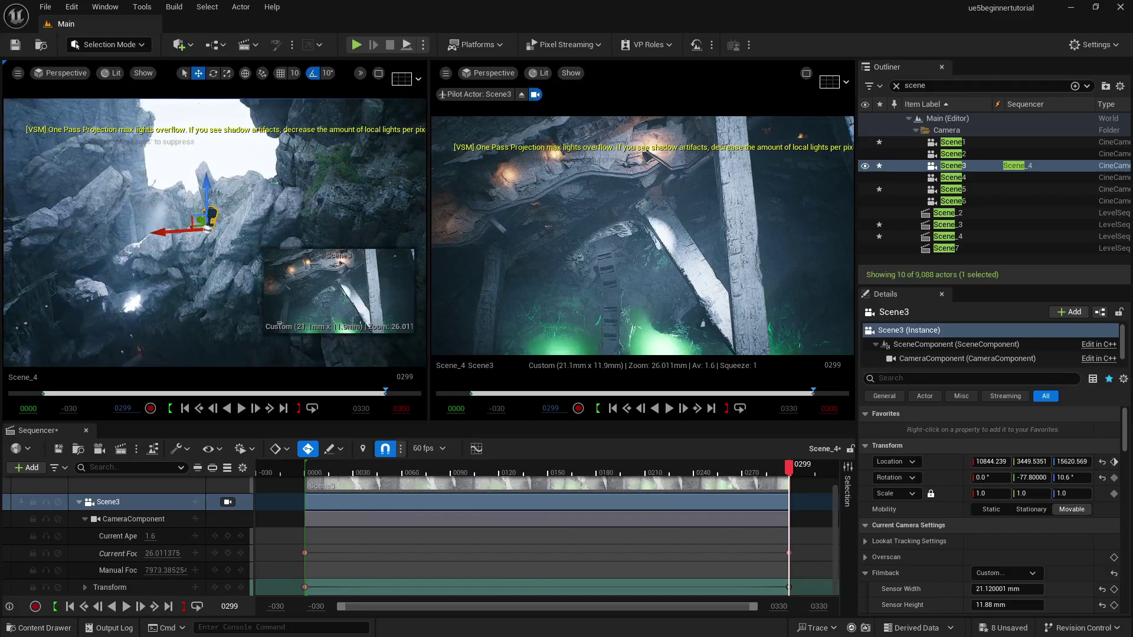
left_click_drag(210, 215, 209, 142)
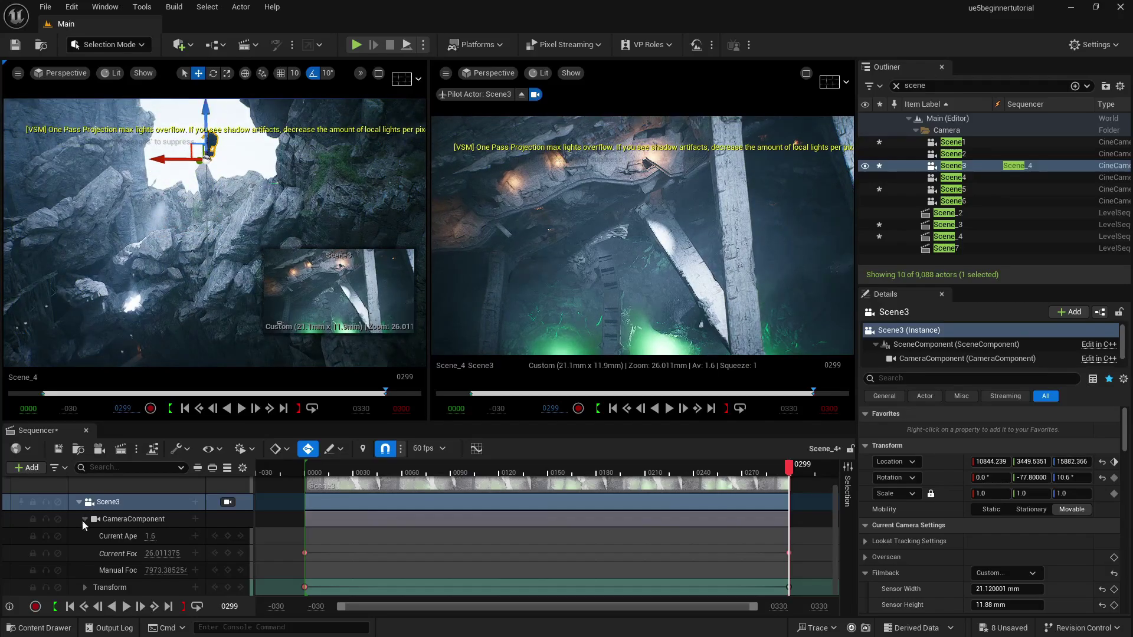
Play the Scene_4 sequence from frame 0 to review the camera move, and return to the start
left_click(70, 606)
left_click(126, 607)
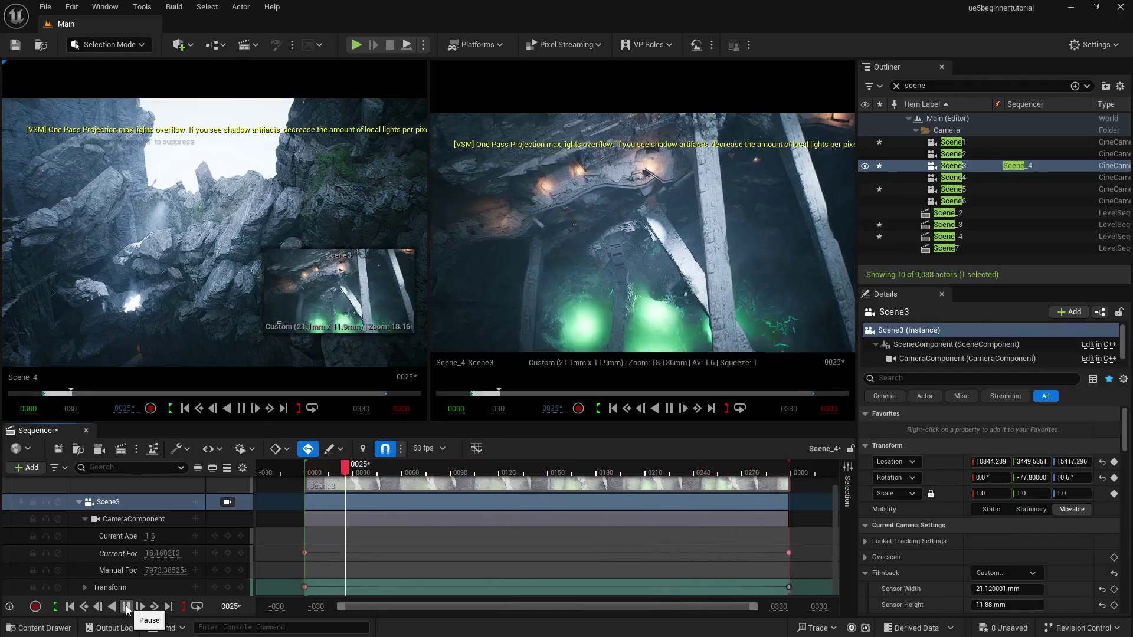
left_click(126, 607)
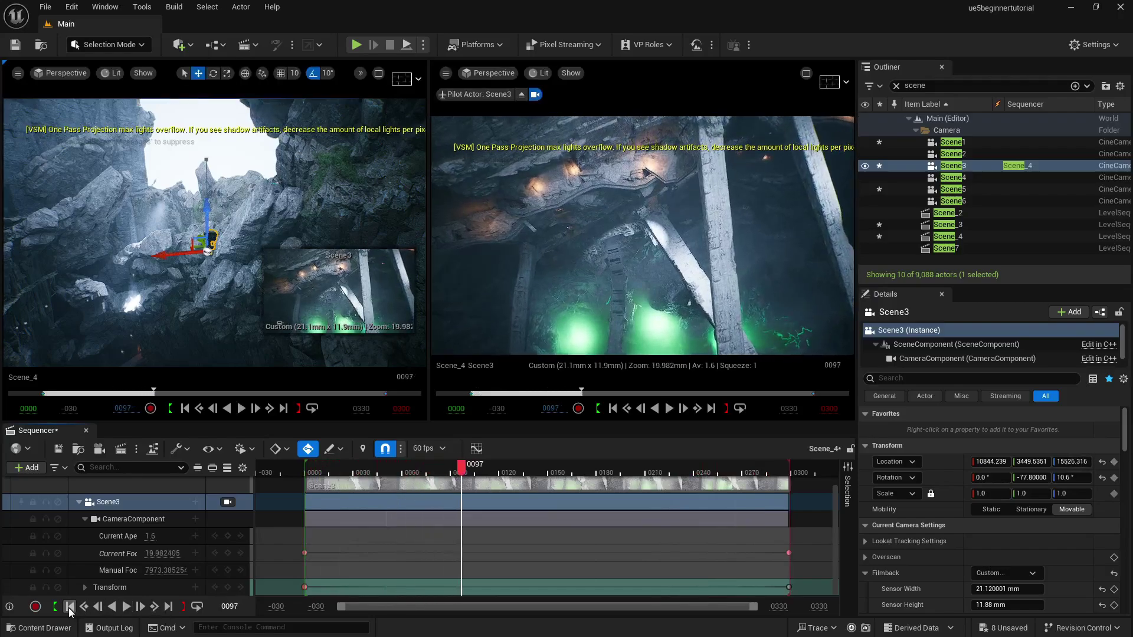
left_click(69, 608)
Raise the Scene3 camera to about Z 16206 at frame 299, and play the sequence back from frame 0
left_click(168, 607)
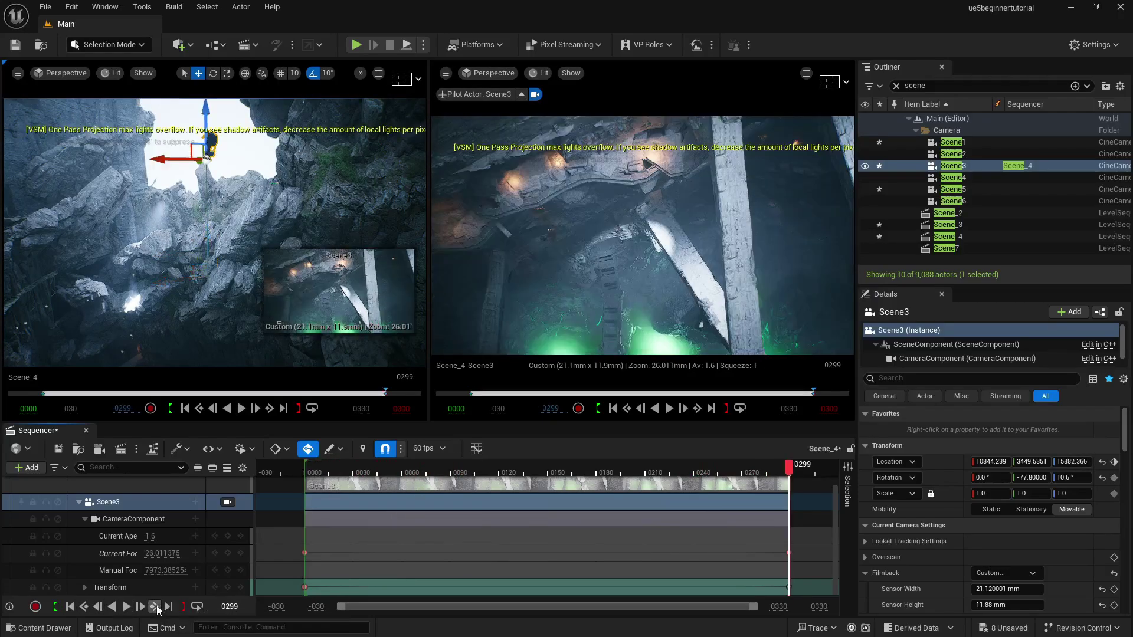
right_click_drag(186, 255, 186, 224)
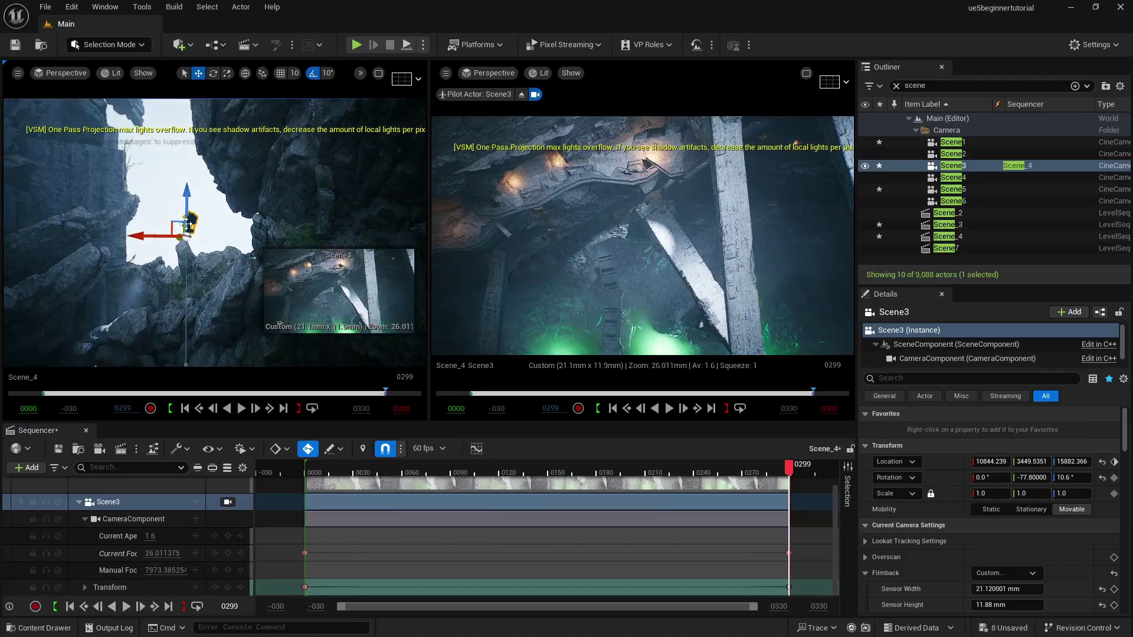
left_click_drag(186, 177, 188, 137)
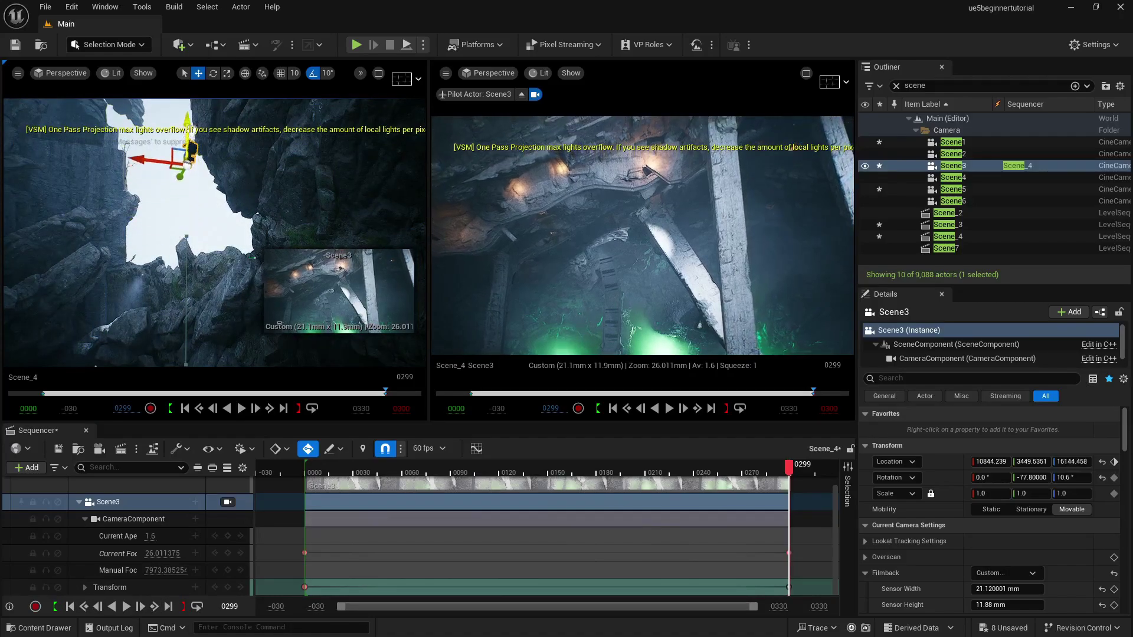
left_click(70, 606)
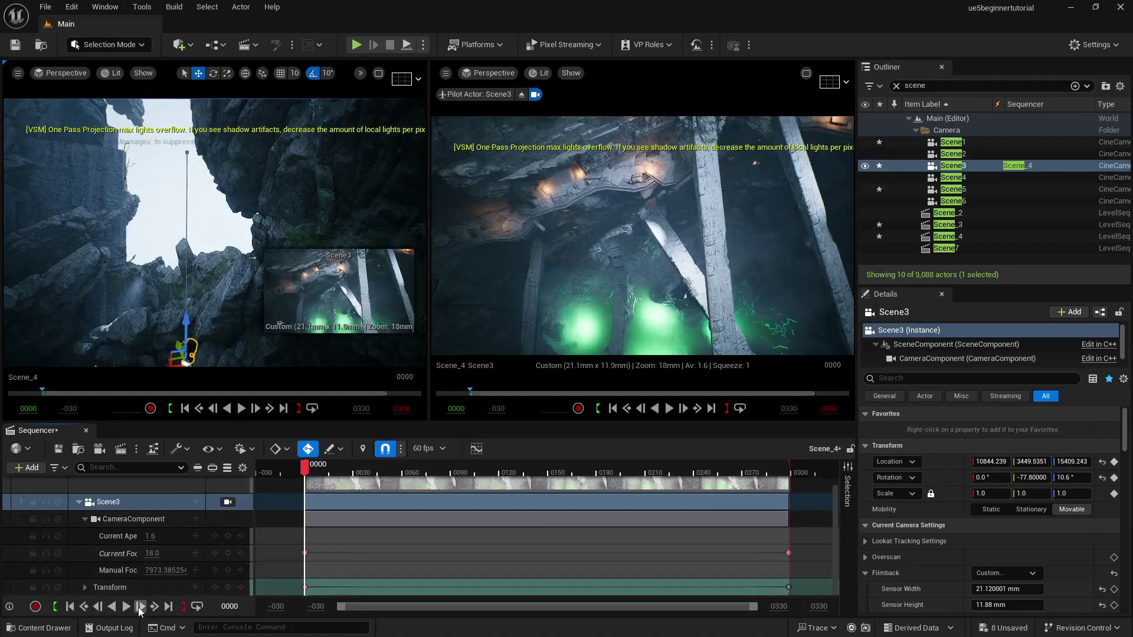
left_click(126, 606)
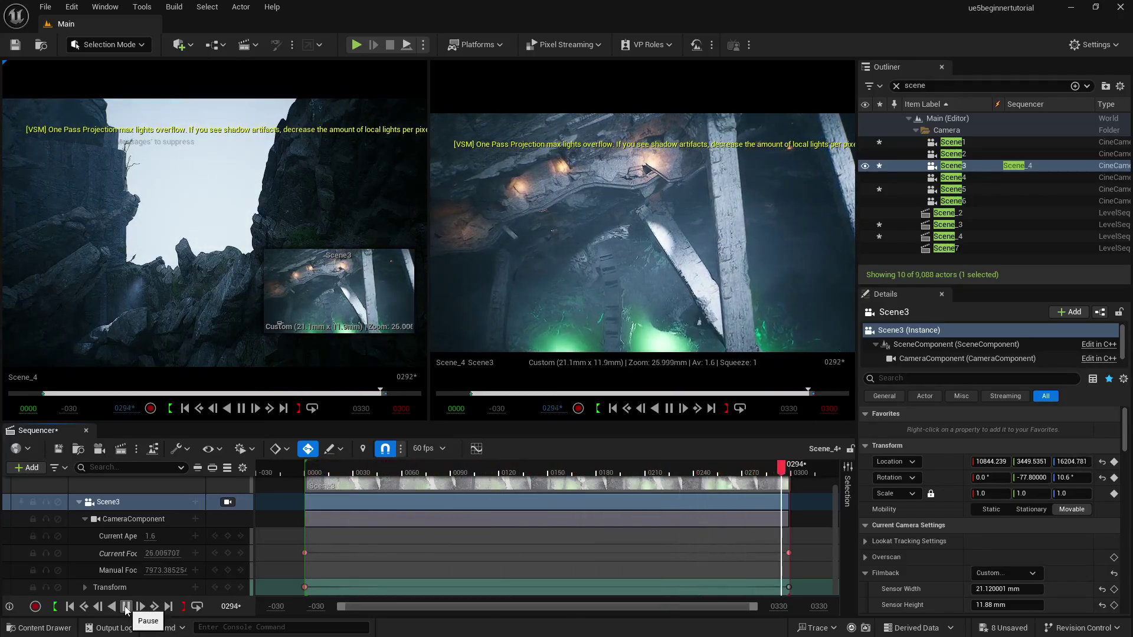
left_click(126, 607)
left_click(70, 607)
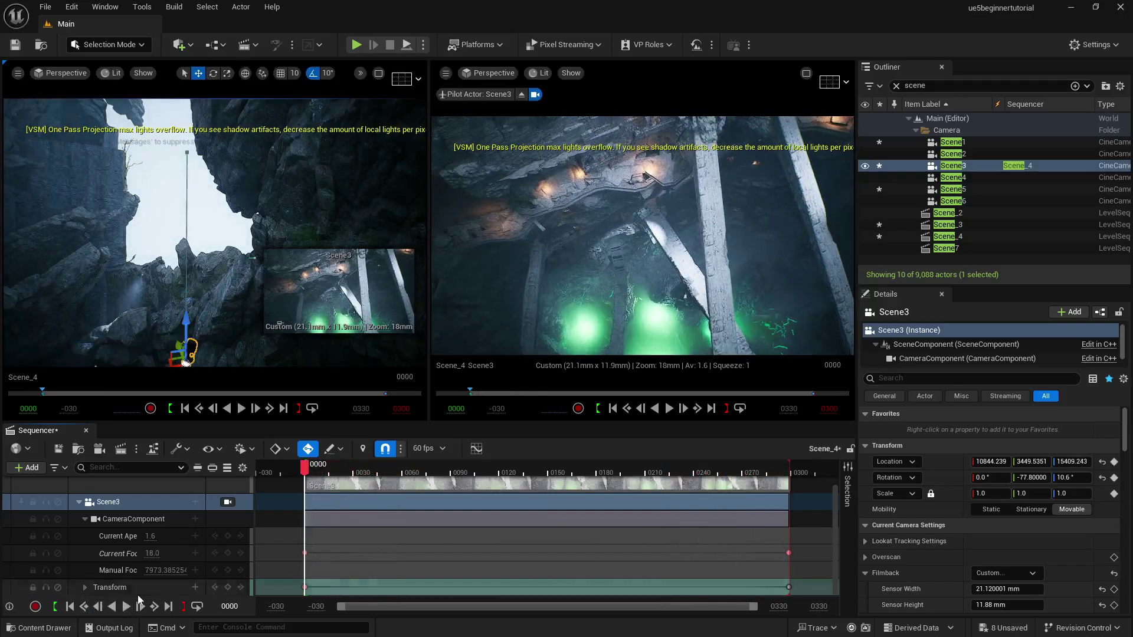
Try a focal length of 32 mm for the Scene3 camera at frame 299, and undo it
left_click(169, 607)
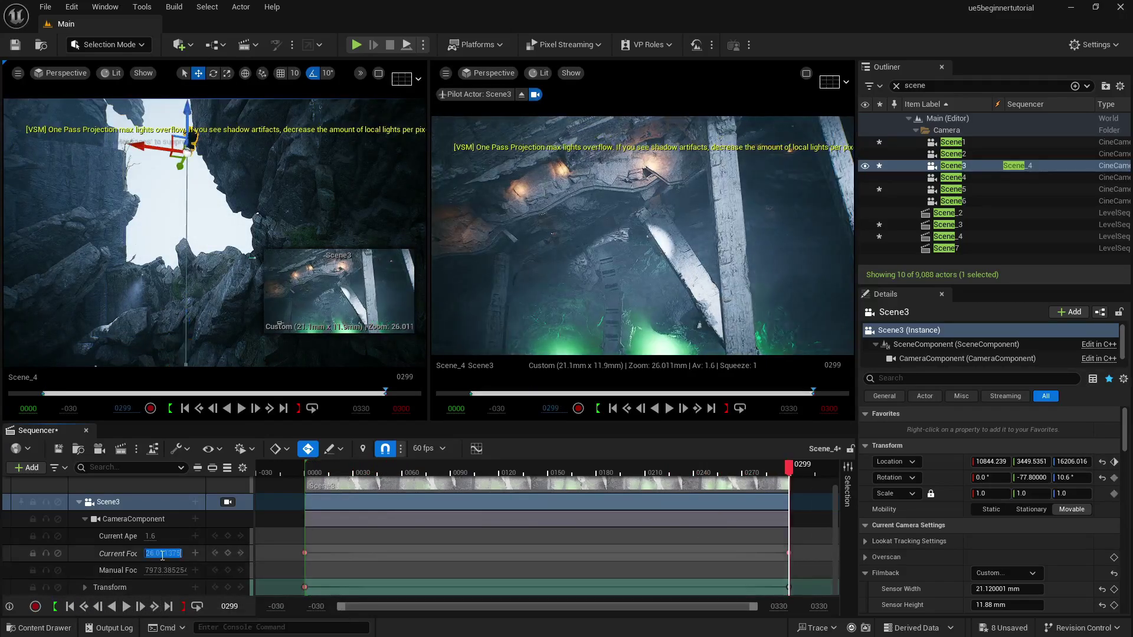
type("32")
key("Return")
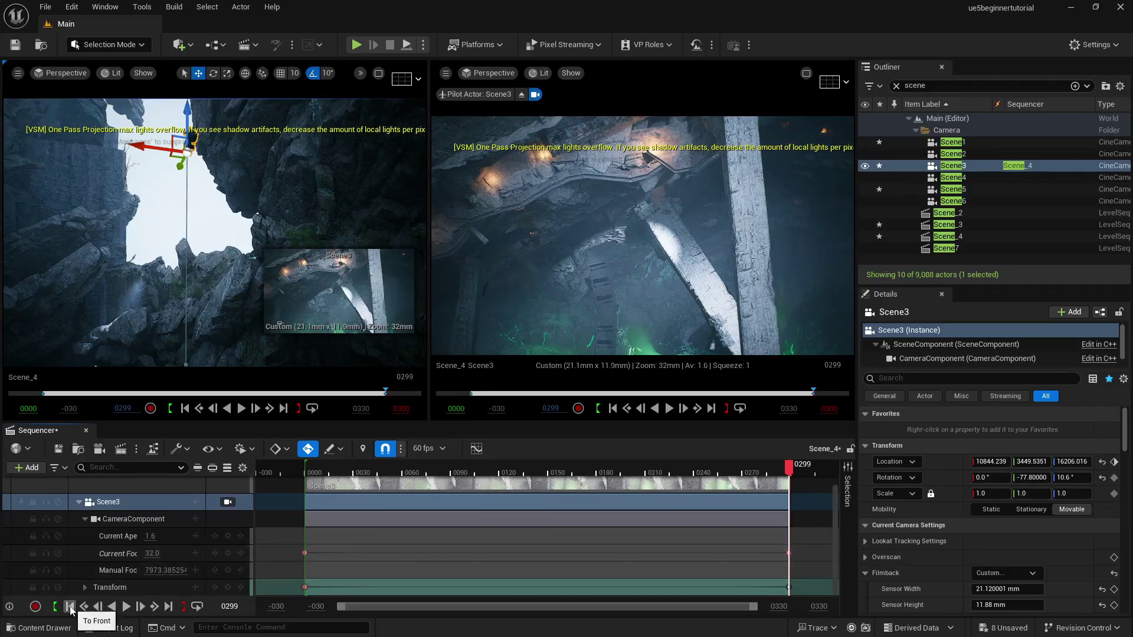
key("ctrl+z")
left_click(155, 607)
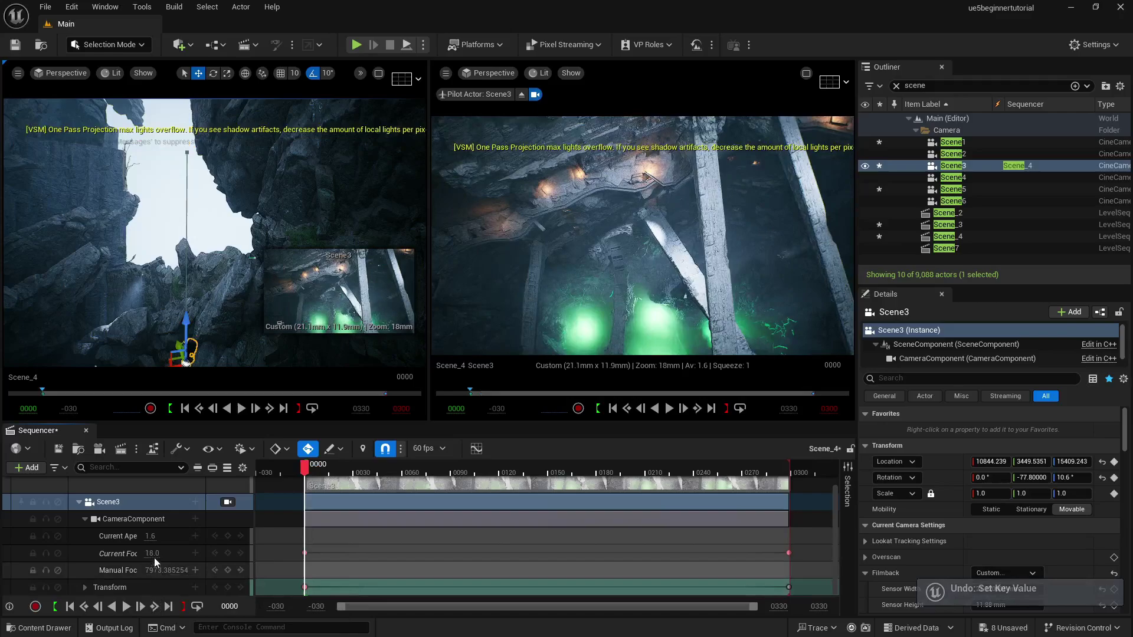
Try a focal length of 40 mm for the Scene3 camera at frame 0, play the sequence back, and undo the change
left_click(154, 556)
type("40")
key("Return")
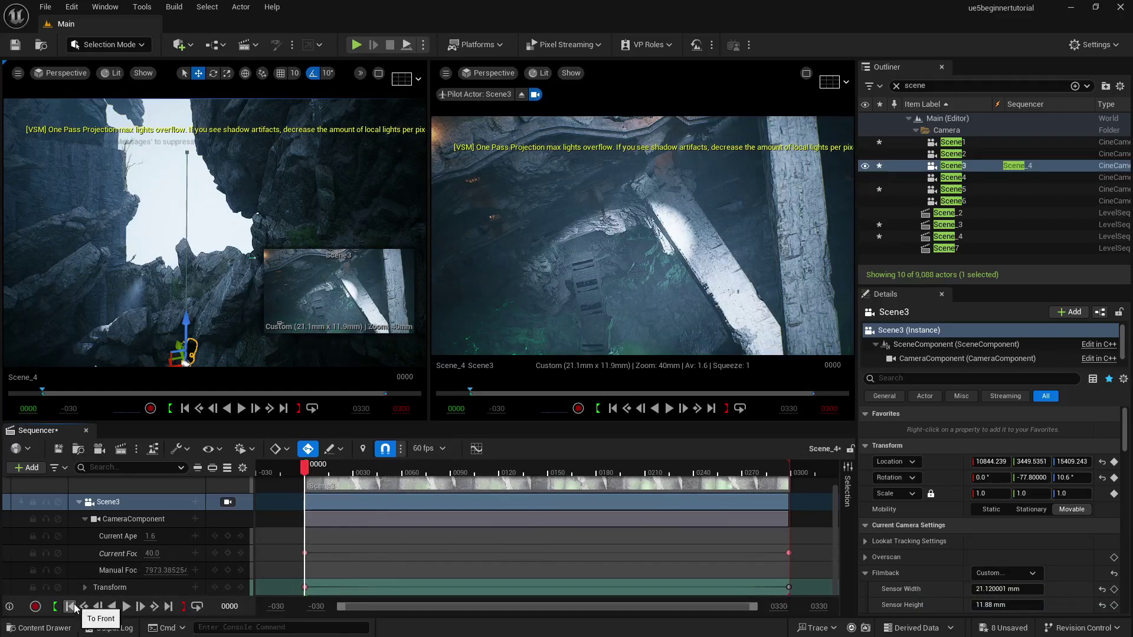
left_click(125, 607)
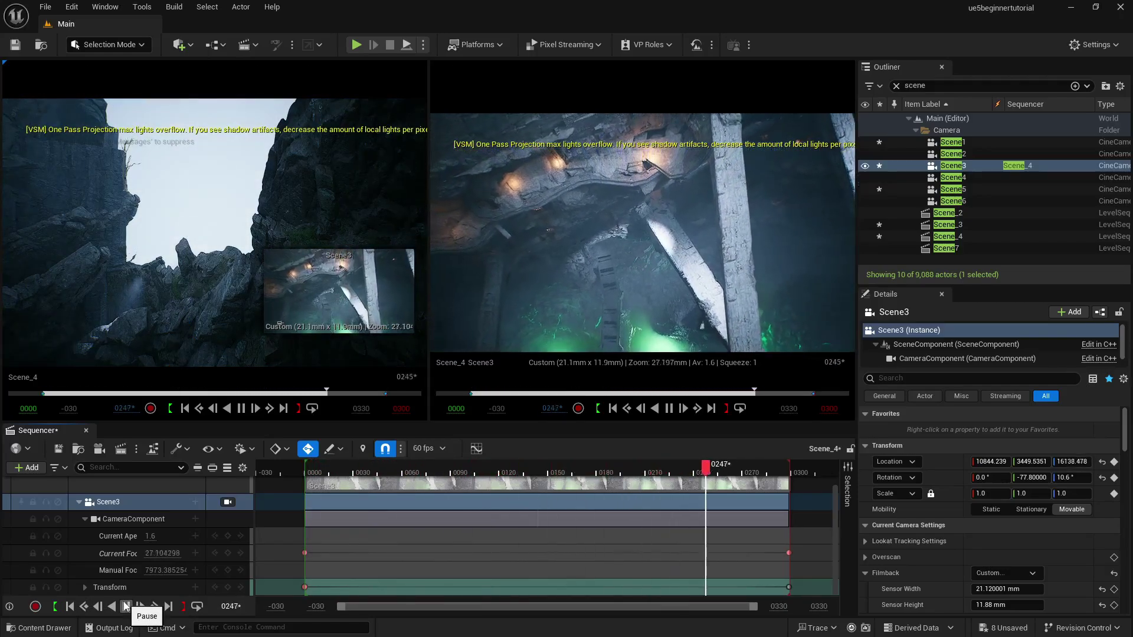
left_click(125, 606)
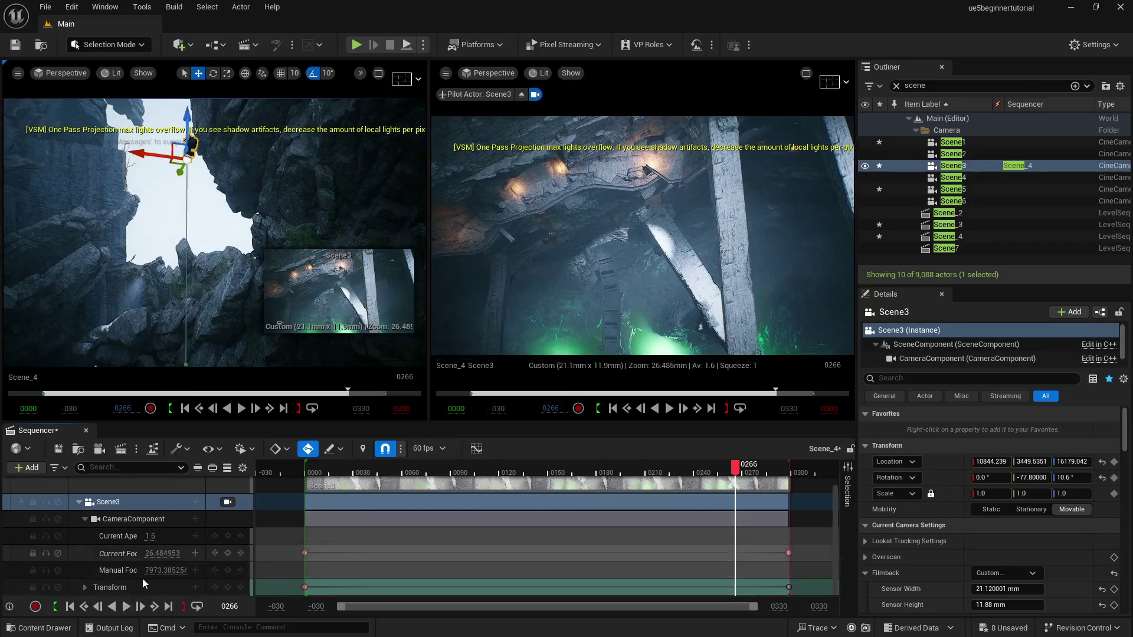
left_click(125, 607)
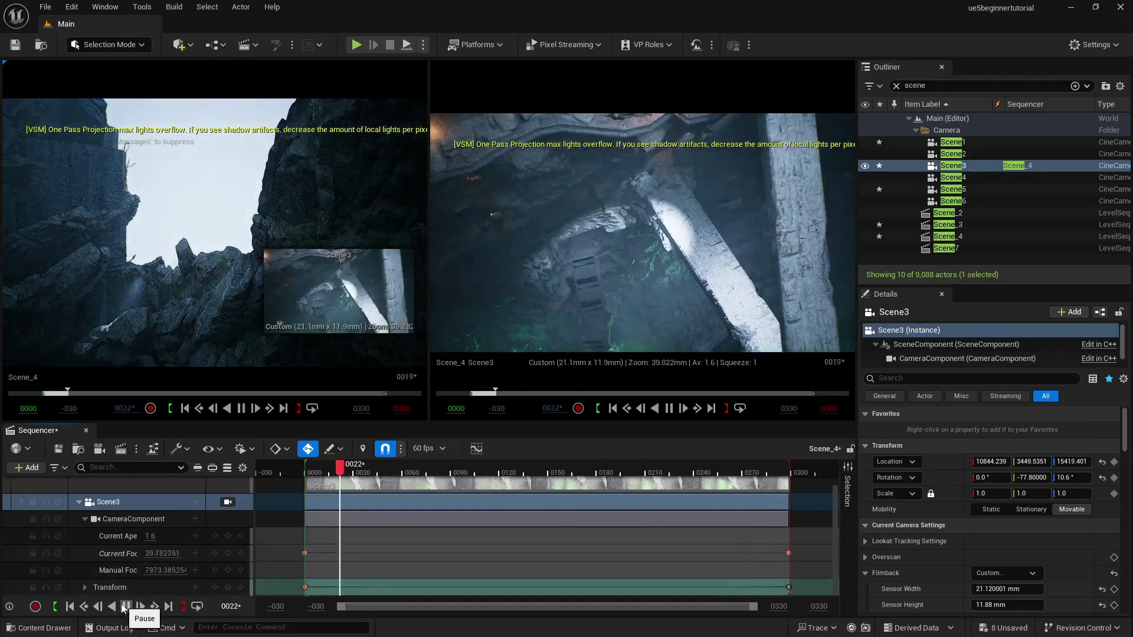
left_click(125, 606)
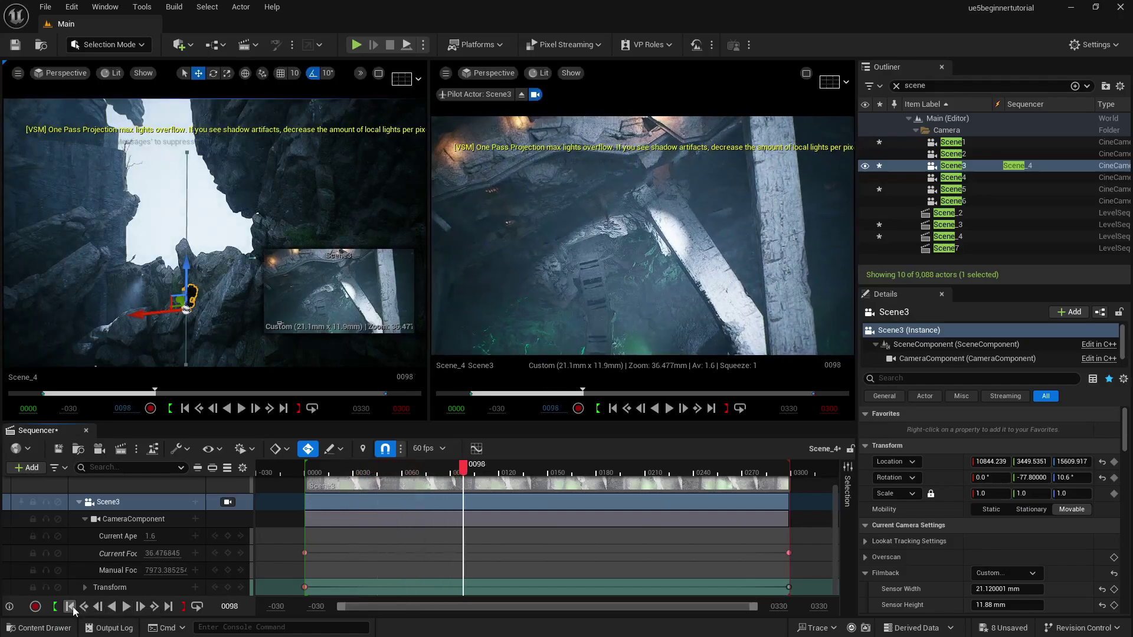
left_click(72, 608)
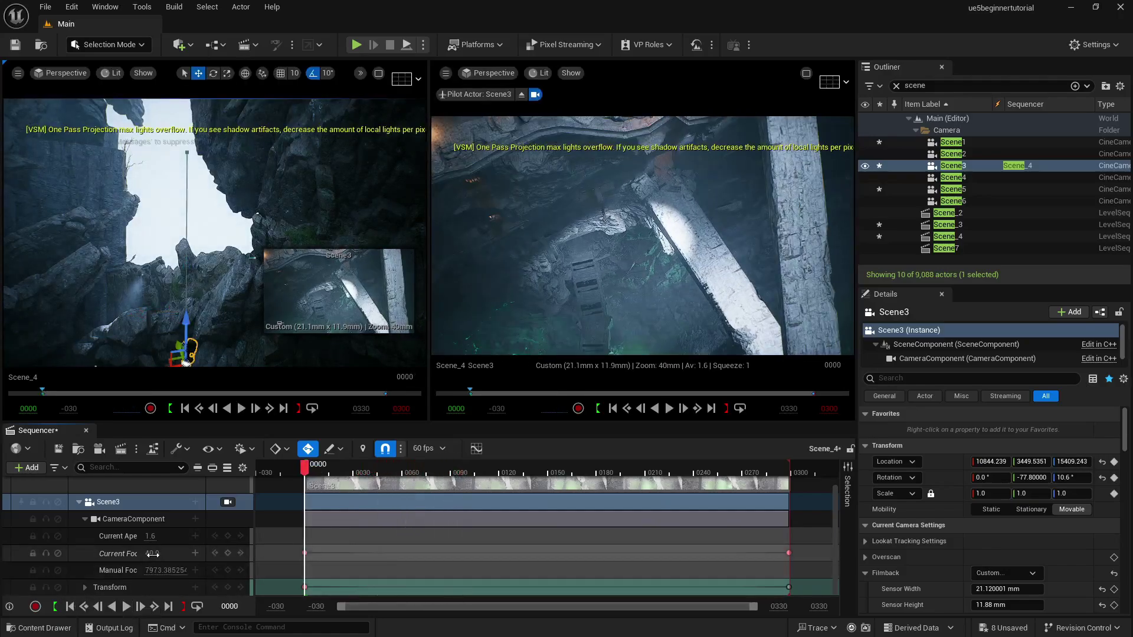
left_click_drag(152, 555, 161, 559)
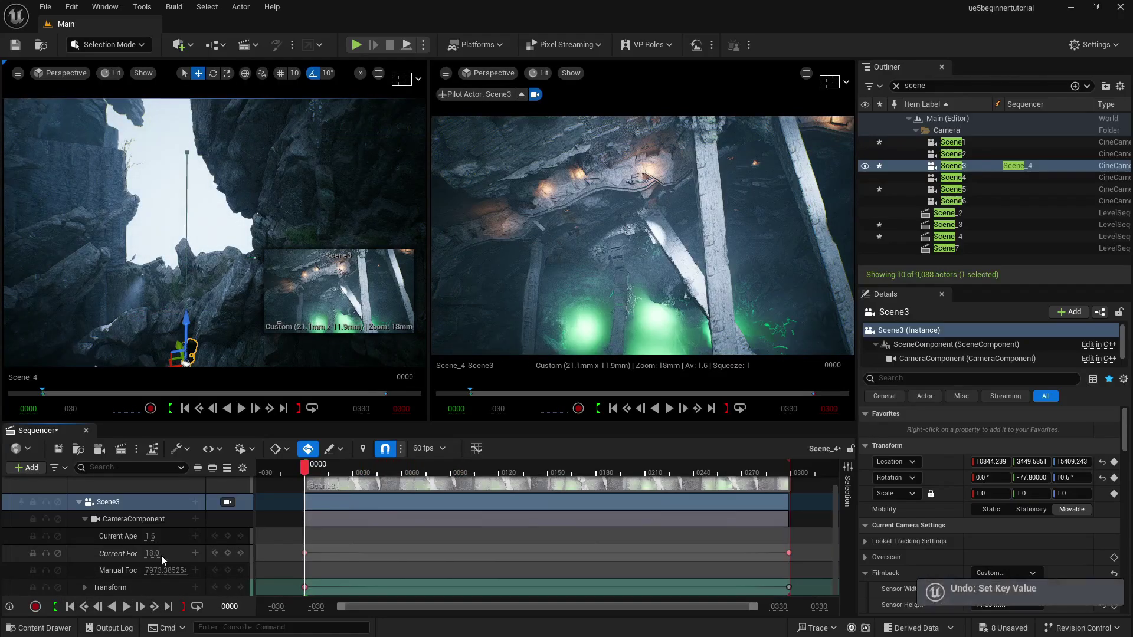
Try a focal length of 36 mm for the Scene3 camera at frame 299, play the sequence back, and undo the change
left_click(156, 607)
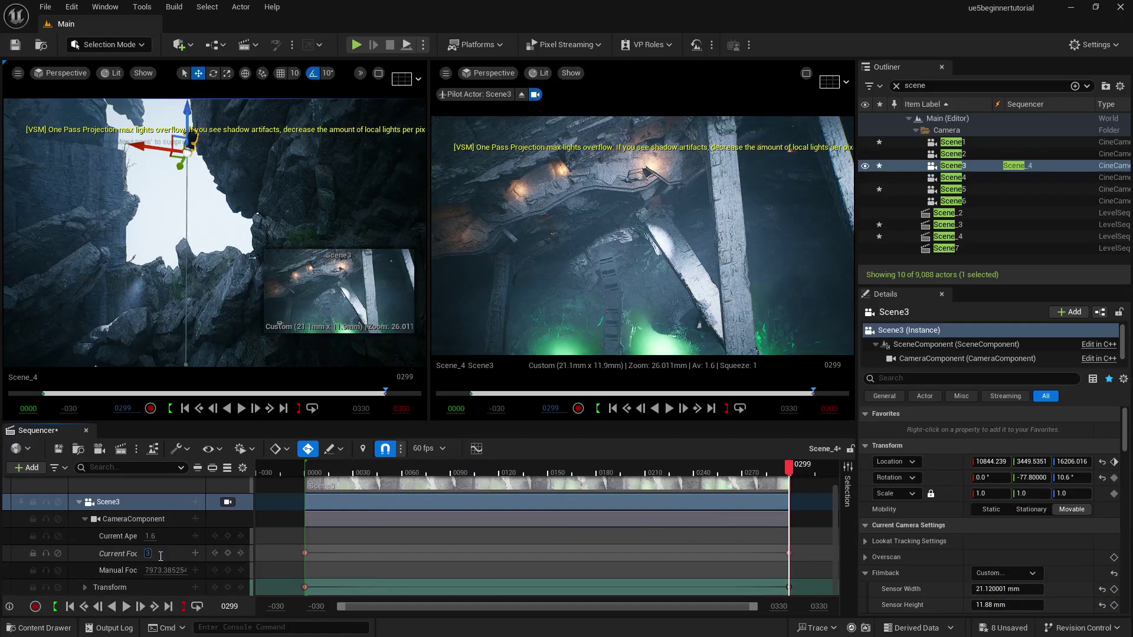
left_click(160, 556)
type("36")
key("Return")
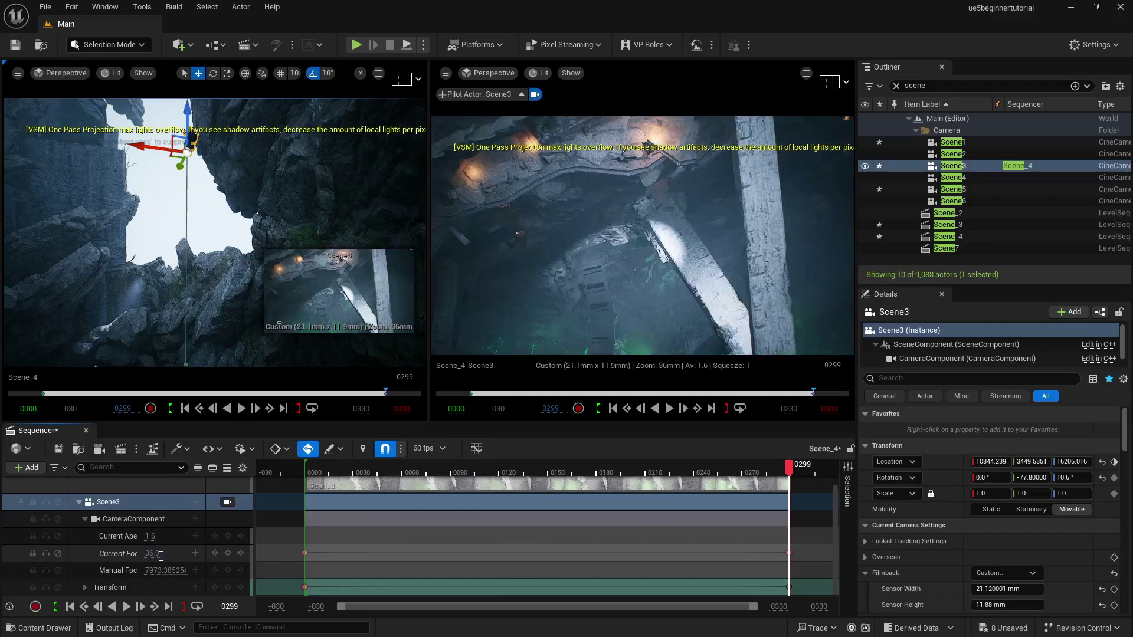
left_click(69, 607)
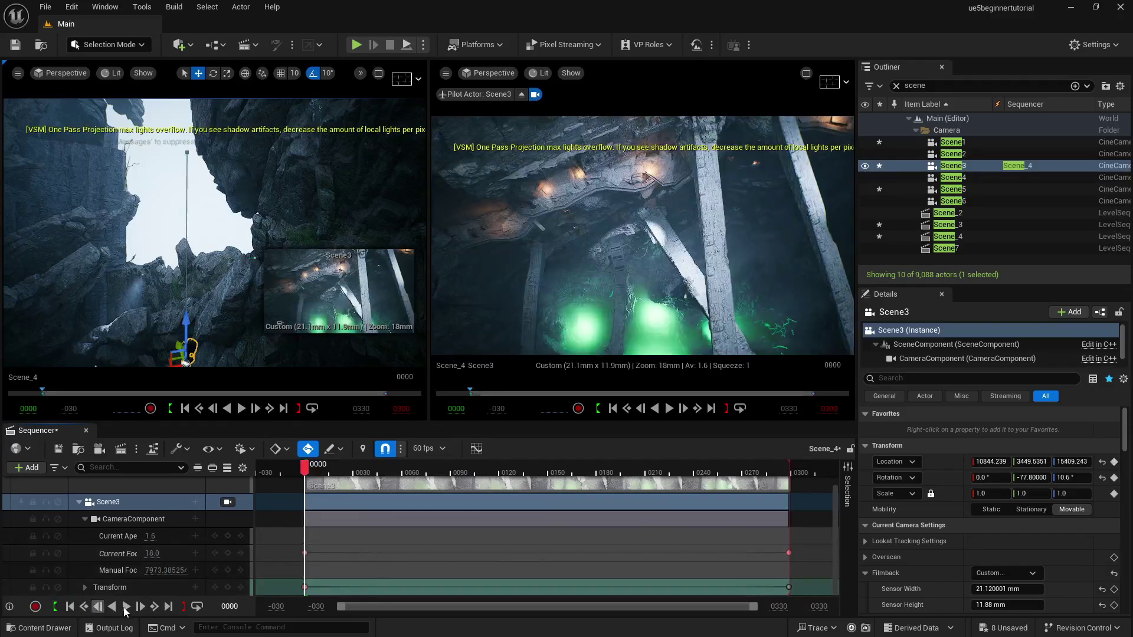
left_click(126, 607)
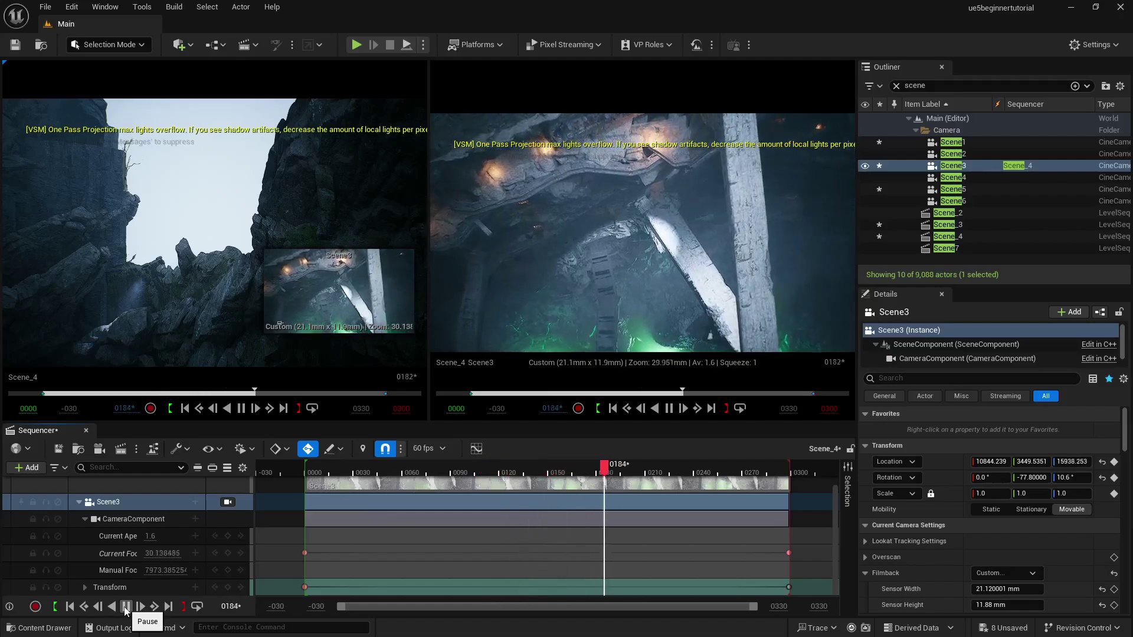
left_click(126, 606)
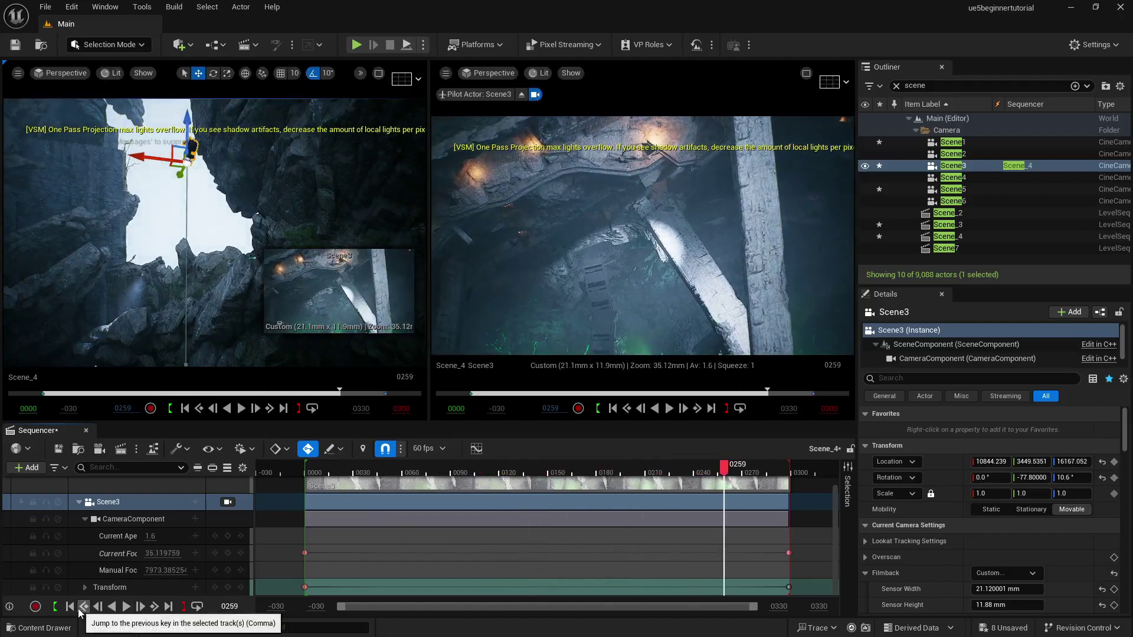
key("ctrl+z")
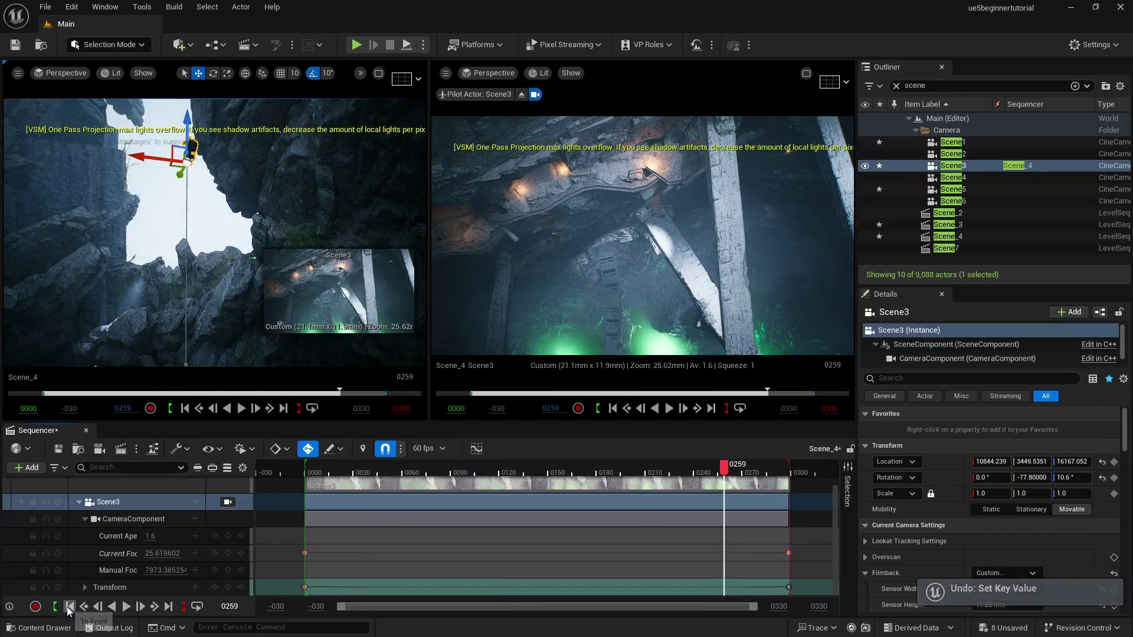
Replay the Scene_4 sequence from frame 0 with the restored focal length, and go back to the start
left_click(83, 607)
left_click(125, 607)
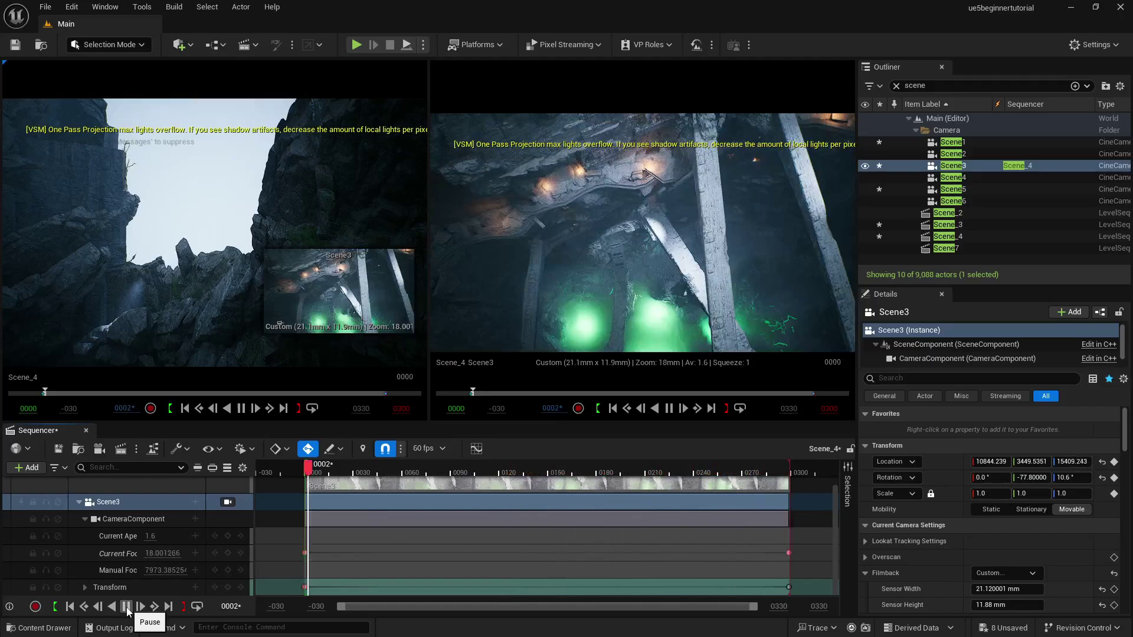
left_click(126, 607)
left_click(69, 607)
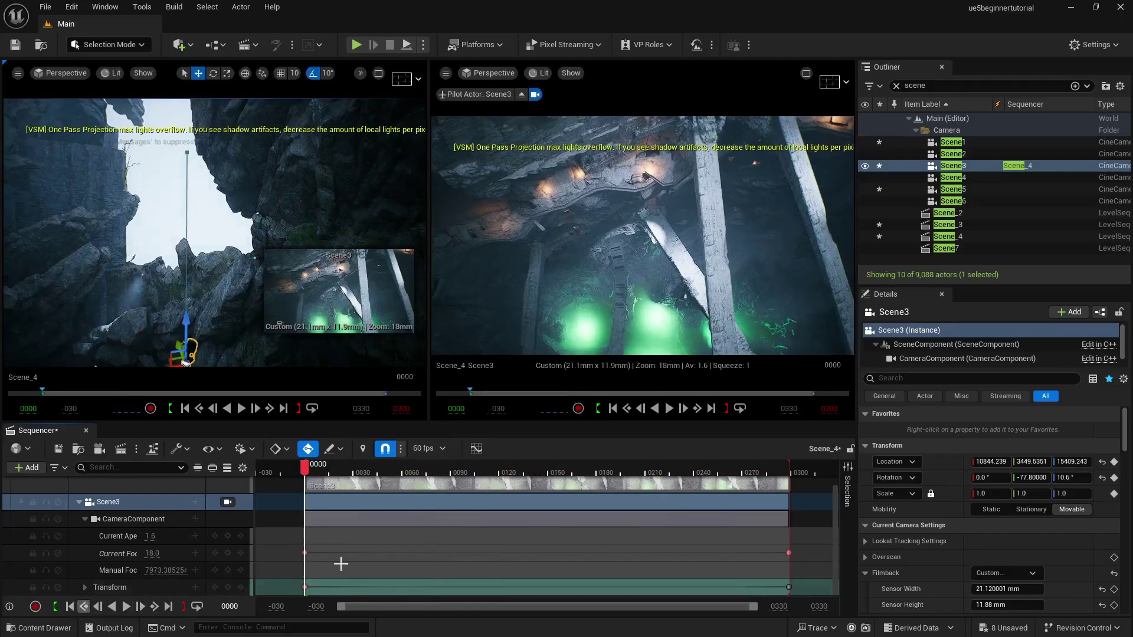
Select the Scene3 camera's current focal length keys and open the curve editor to show the camera's curves
left_click_drag(282, 547, 784, 558)
right_click(787, 554)
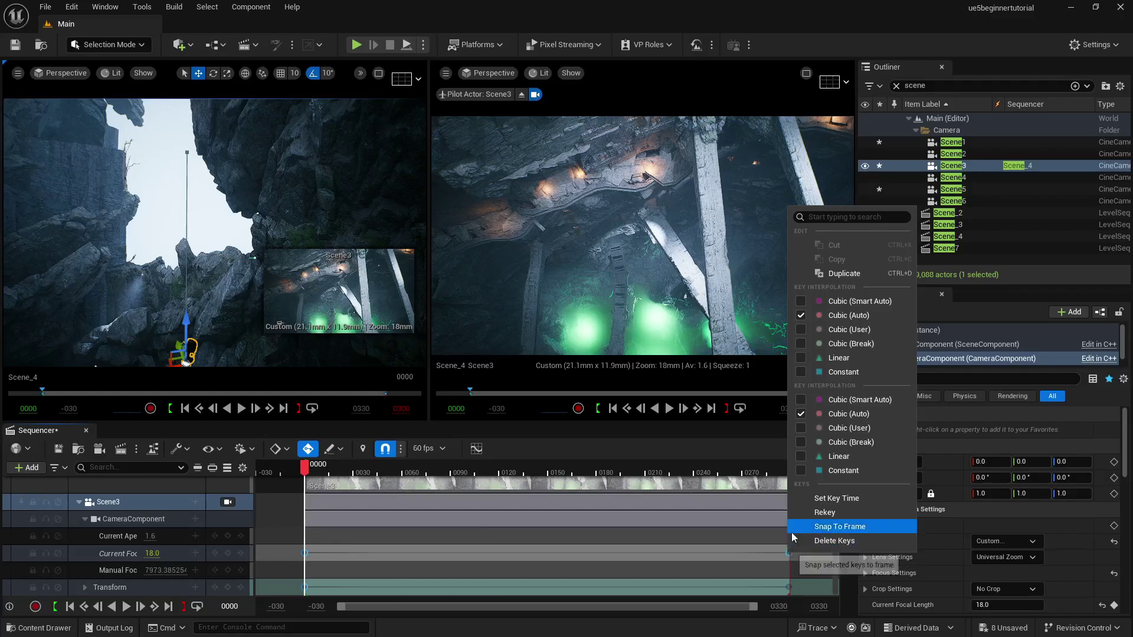
left_click(476, 449)
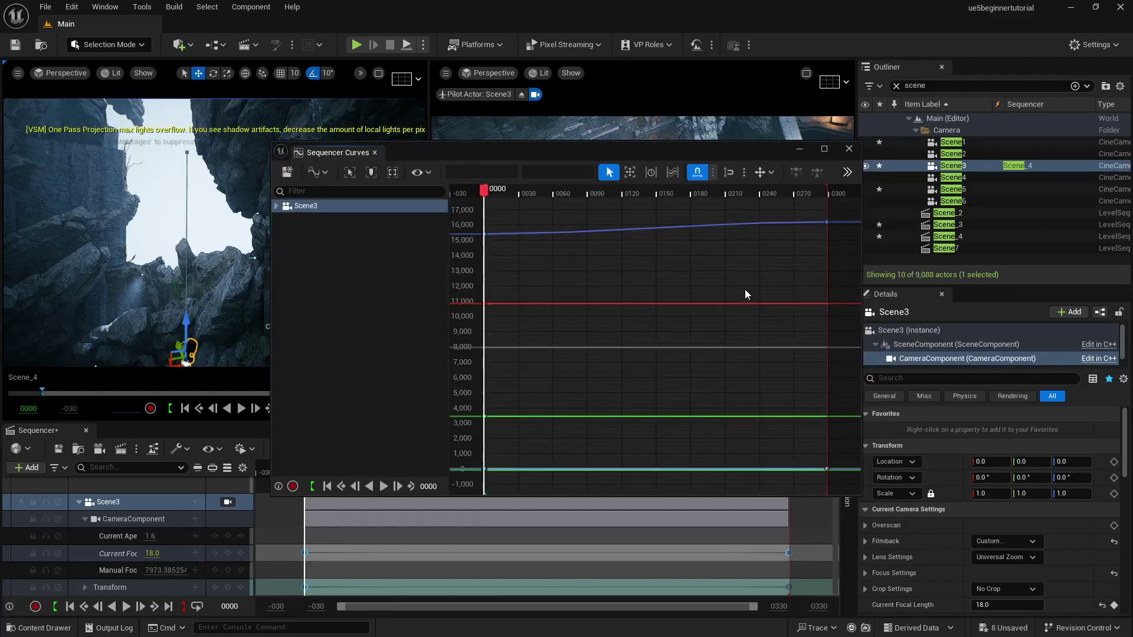
scroll(742, 293, "down", 3)
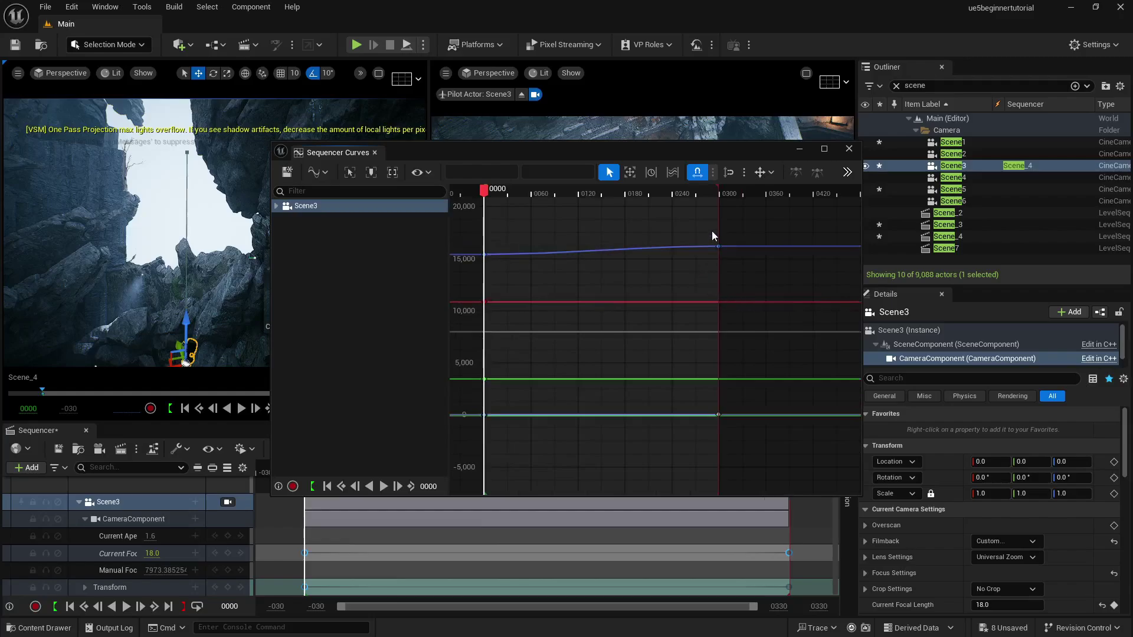
Try raising the incoming tangent of the Scene3 camera's final curve keys, play the sequence back, and undo the change
left_click_drag(760, 451, 760, 451)
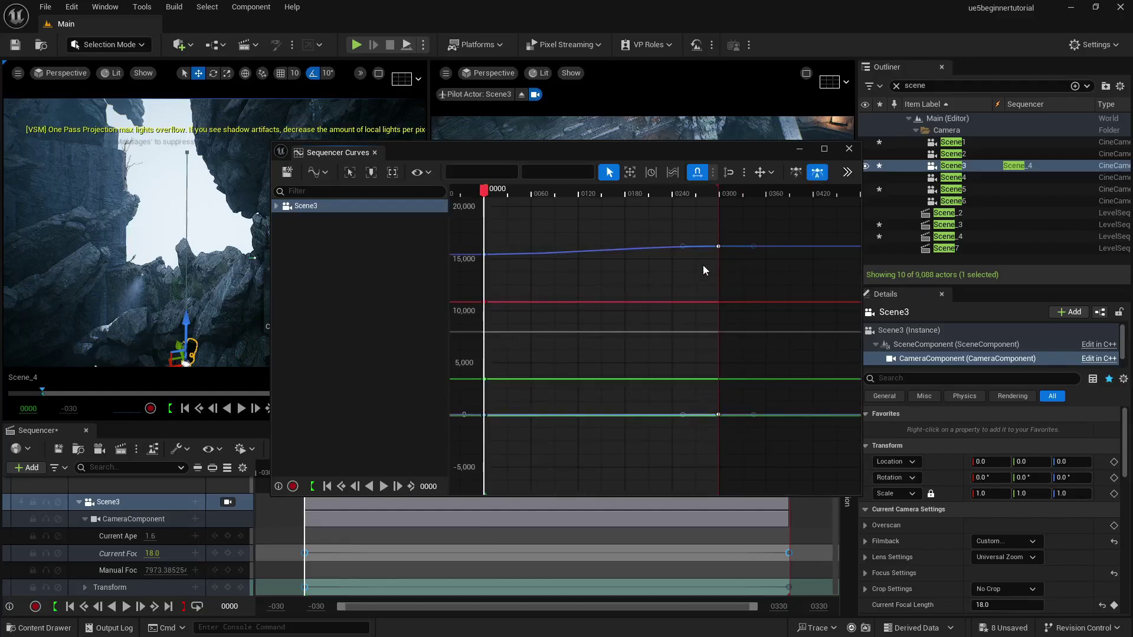
left_click_drag(683, 246, 685, 236)
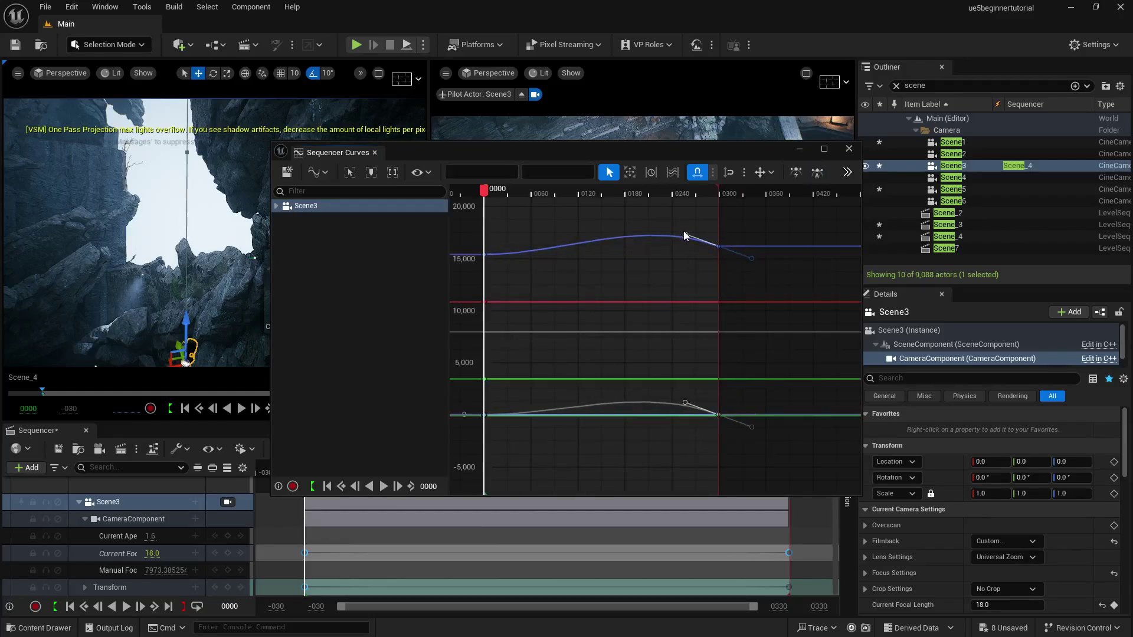
left_click(797, 150)
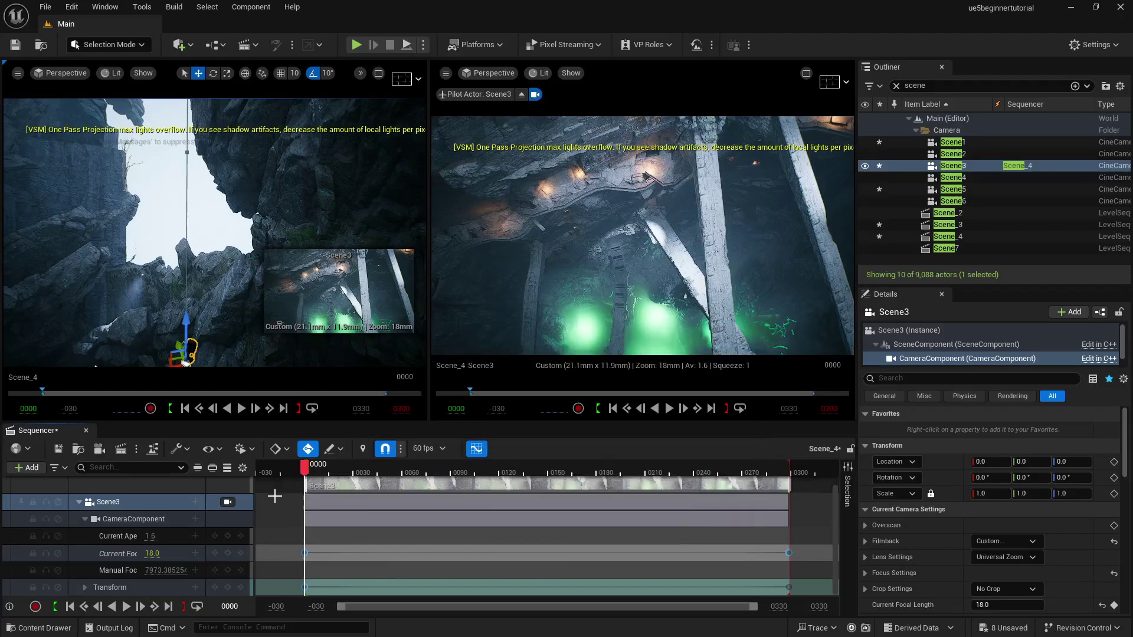
left_click(125, 606)
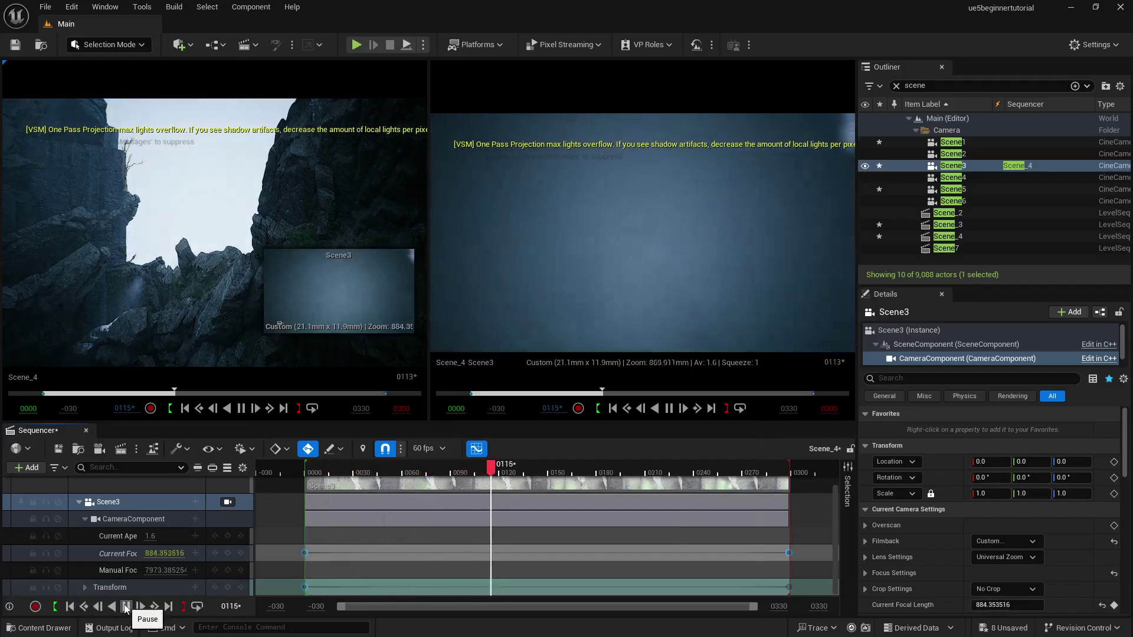
left_click(125, 607)
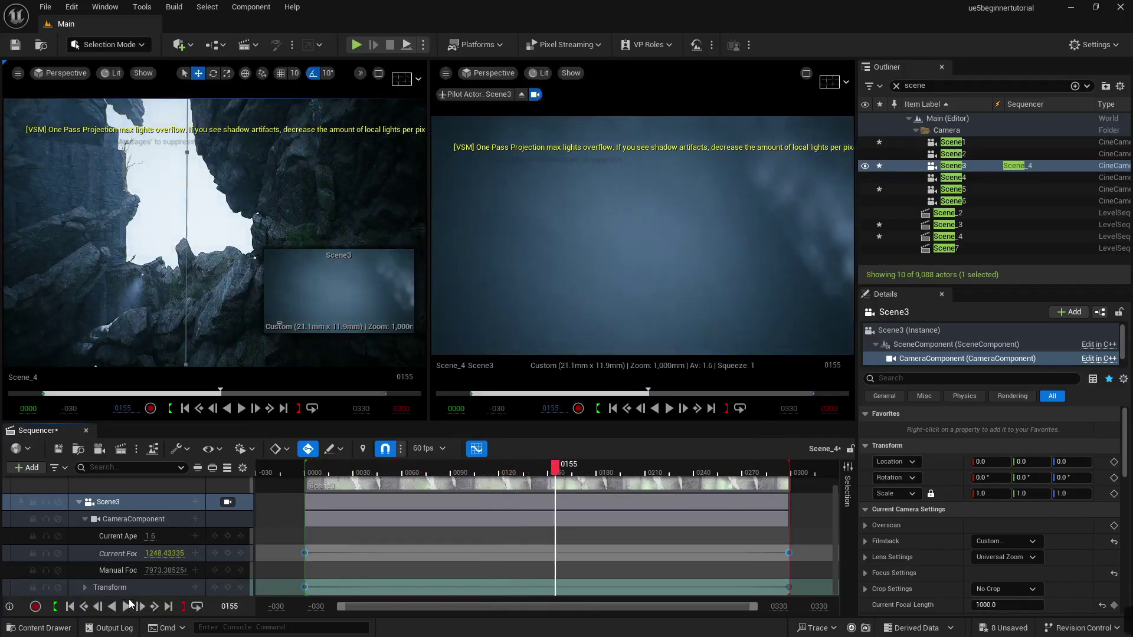
key("ctrl+z")
key("alt+Tab")
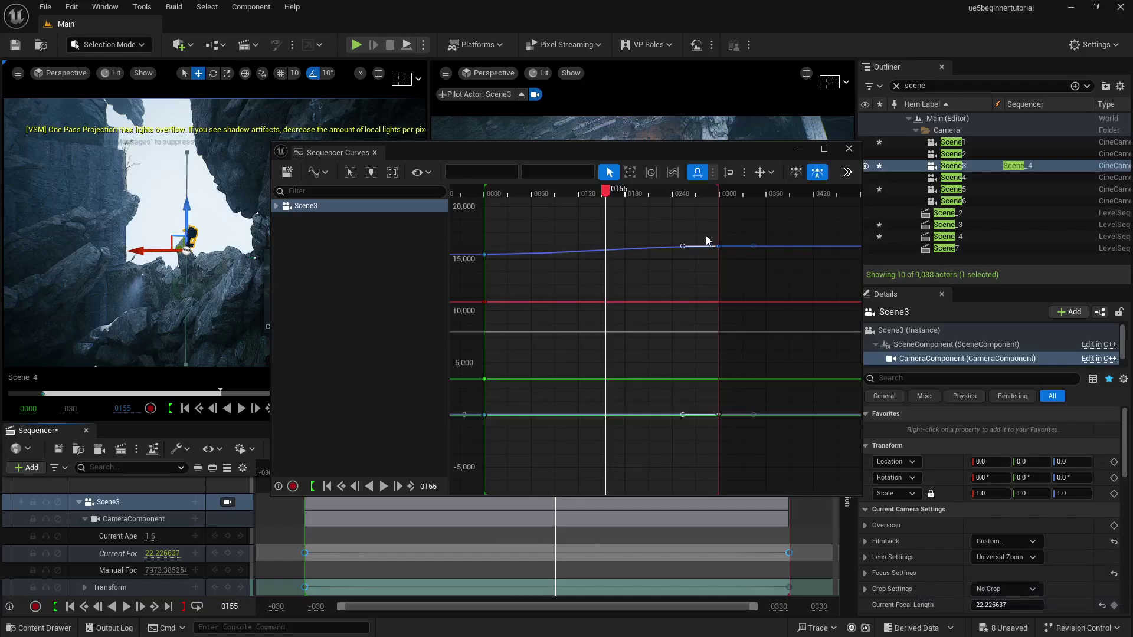
Try reshaping the final key tangents in the maximized curve editor, undo the changes, and close the editor
left_click(825, 149)
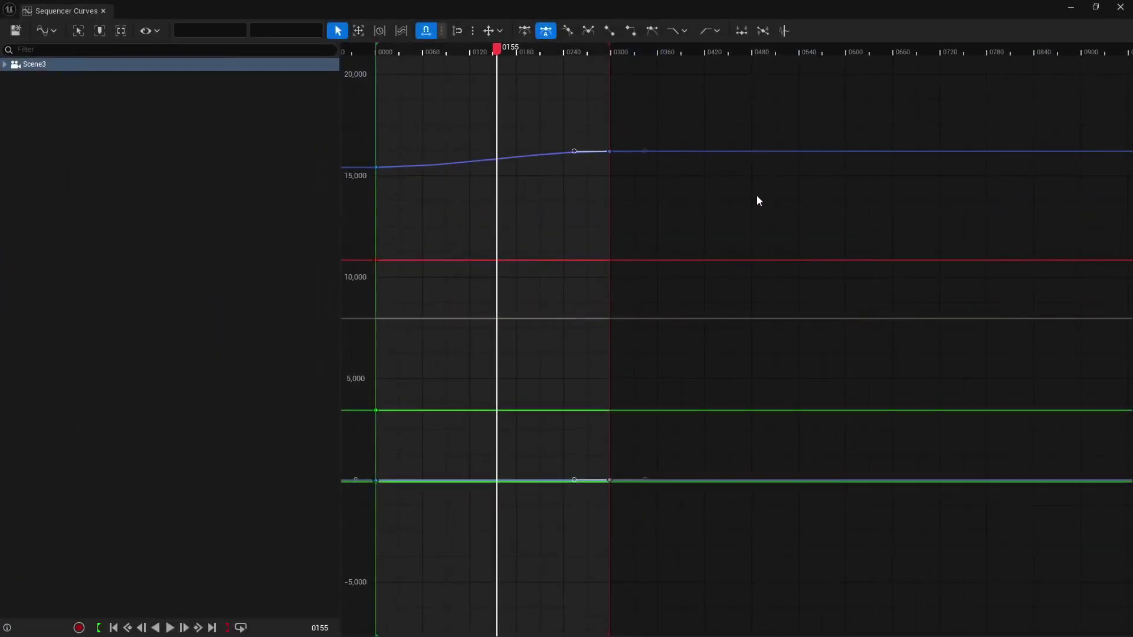
key("ctrl+y")
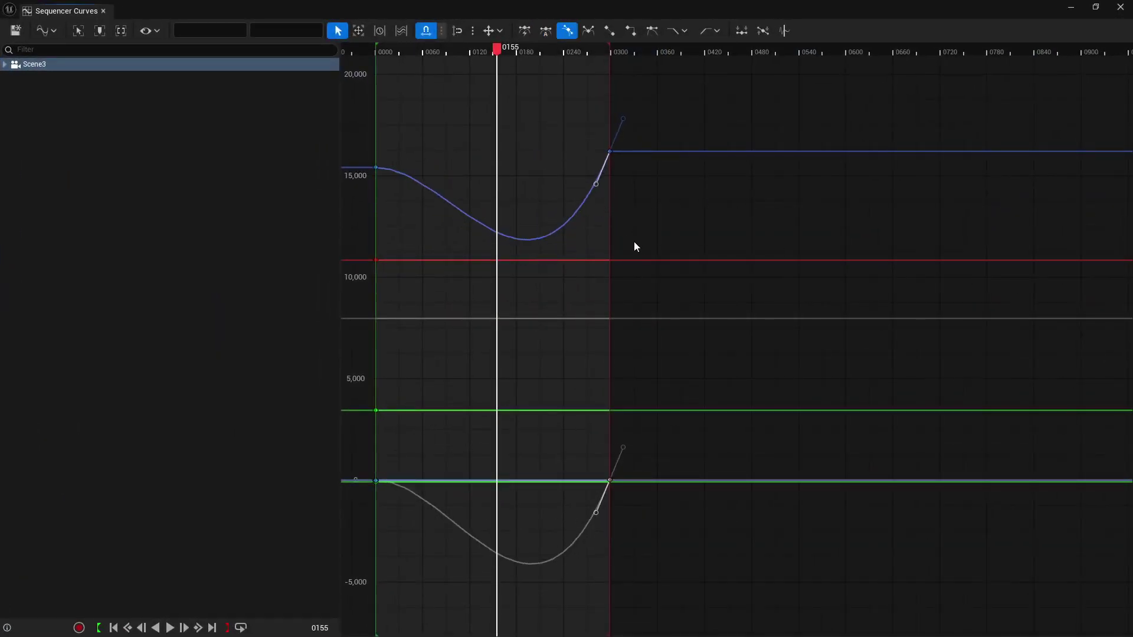
key("ctrl+z")
scroll(559, 142, "up", 10)
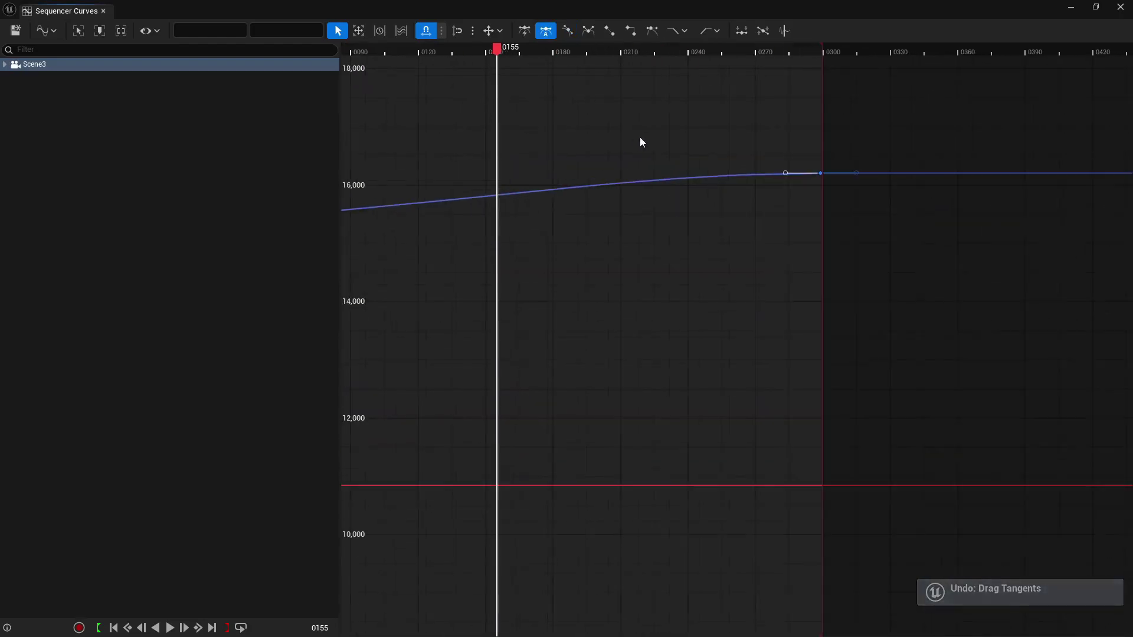
scroll(823, 212, "down", 5)
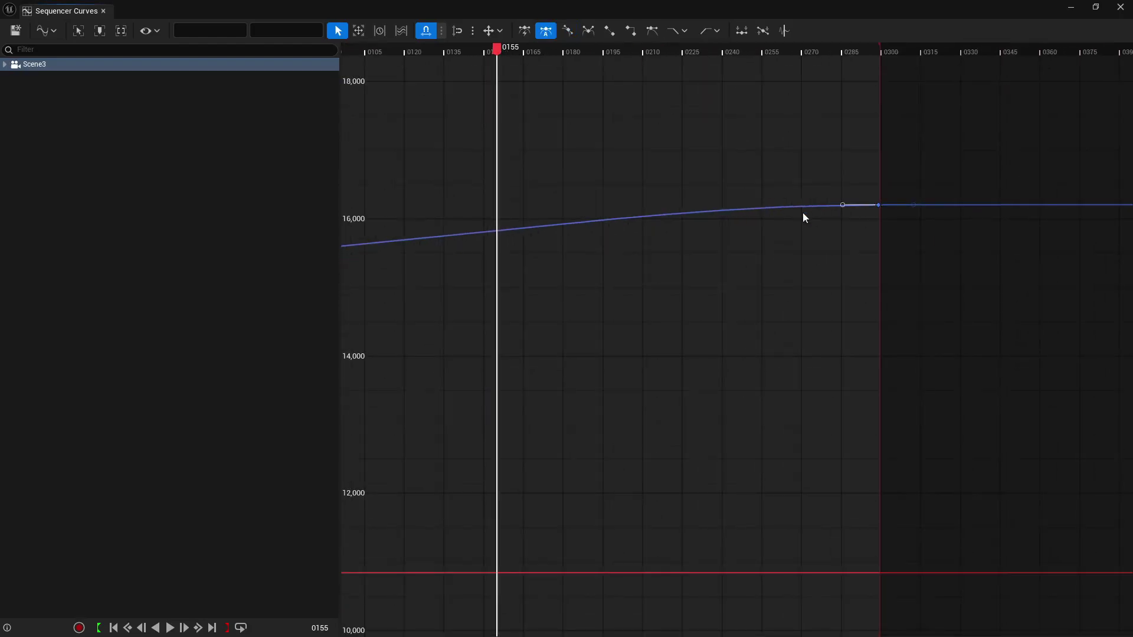
key("f")
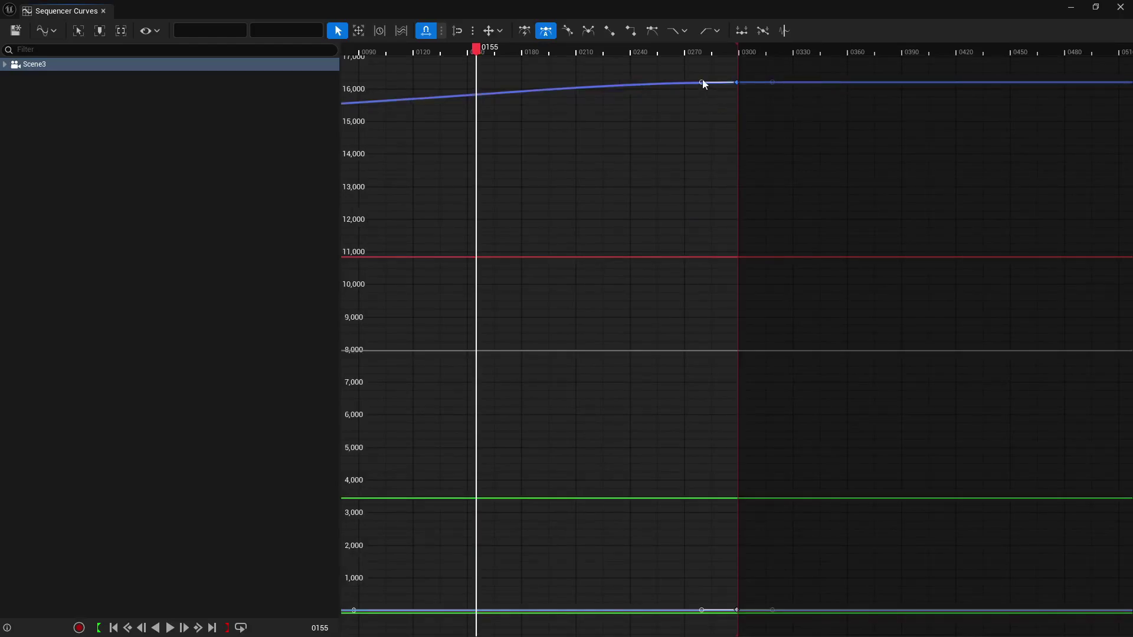
left_click_drag(701, 82, 705, 76)
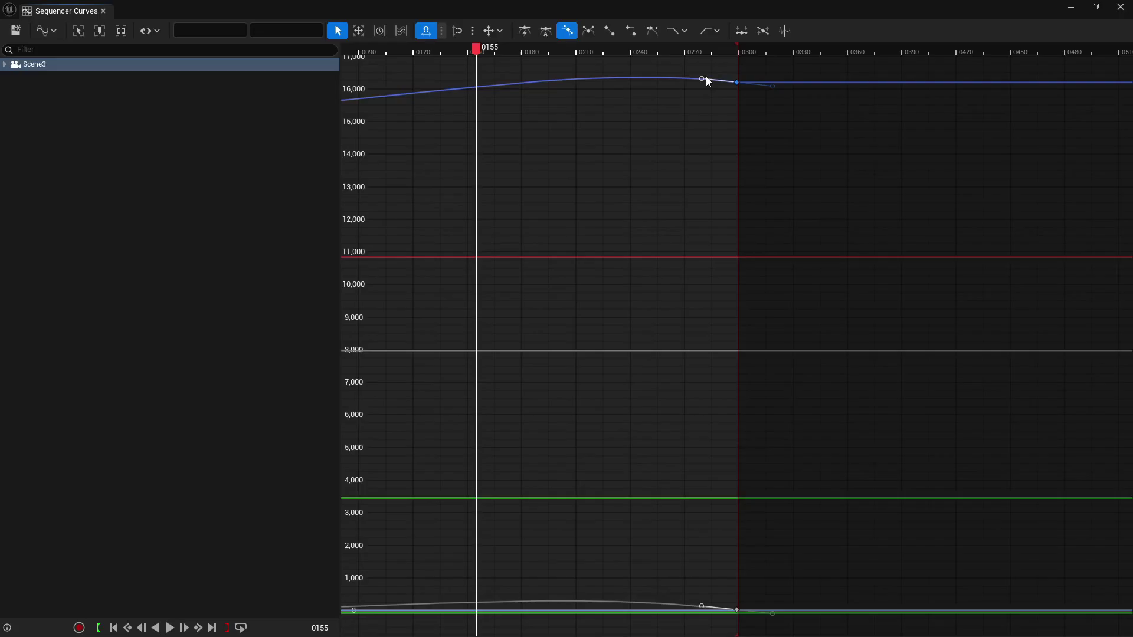
key("ctrl+z")
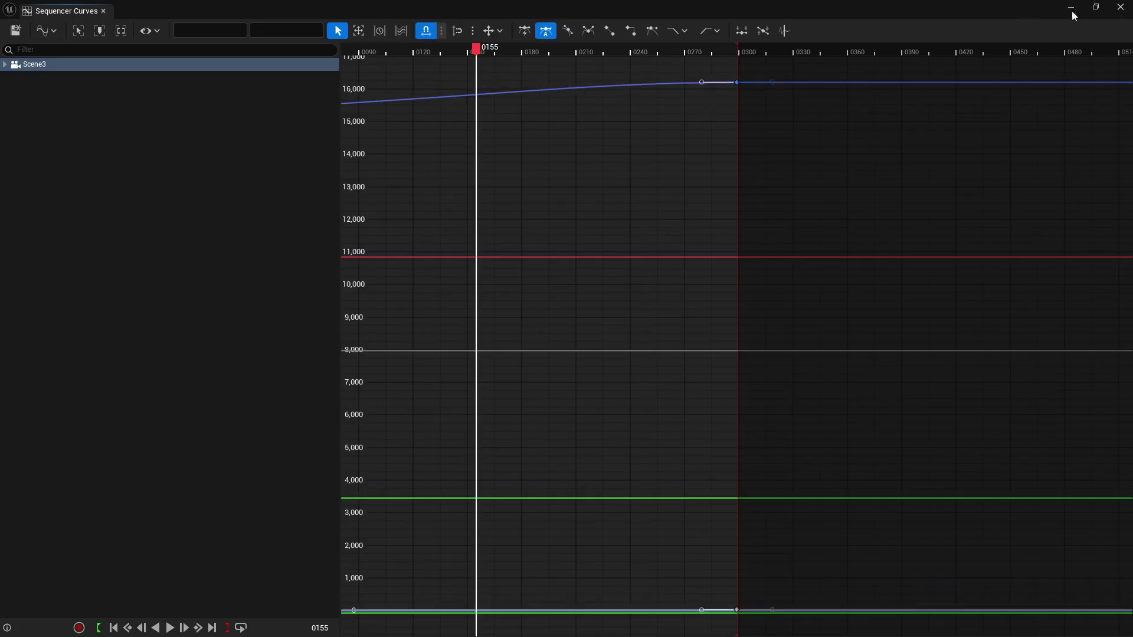
left_click(1120, 7)
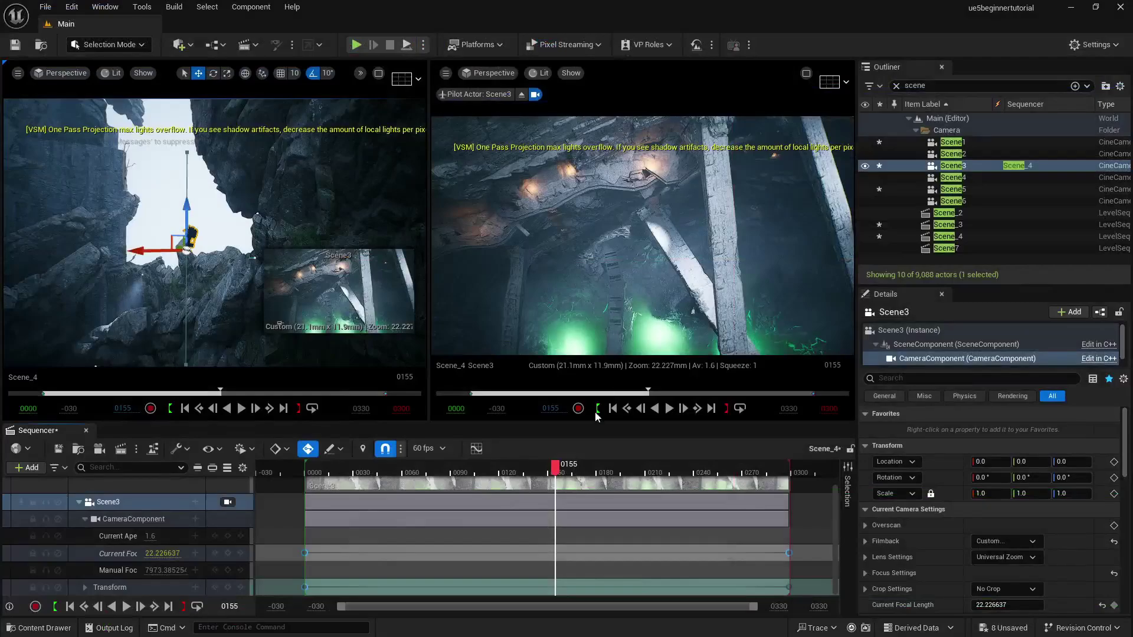
Replay the Scene_4 sequence from frame 0 with the restored curves, and return to the start
left_click(69, 606)
left_click(126, 607)
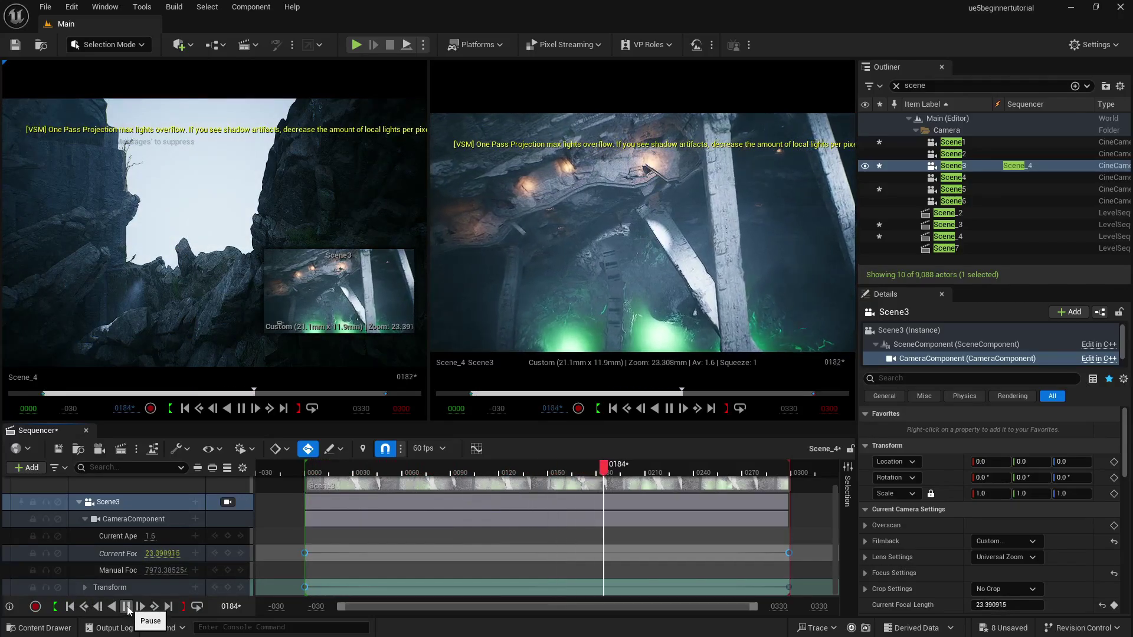
left_click(127, 607)
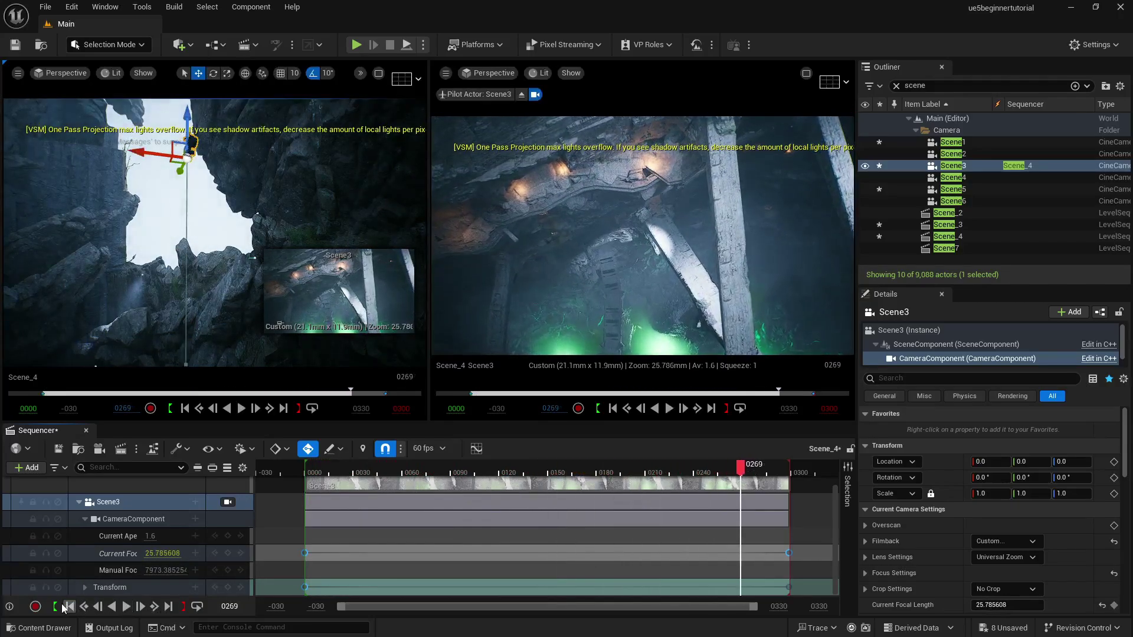
left_click(69, 607)
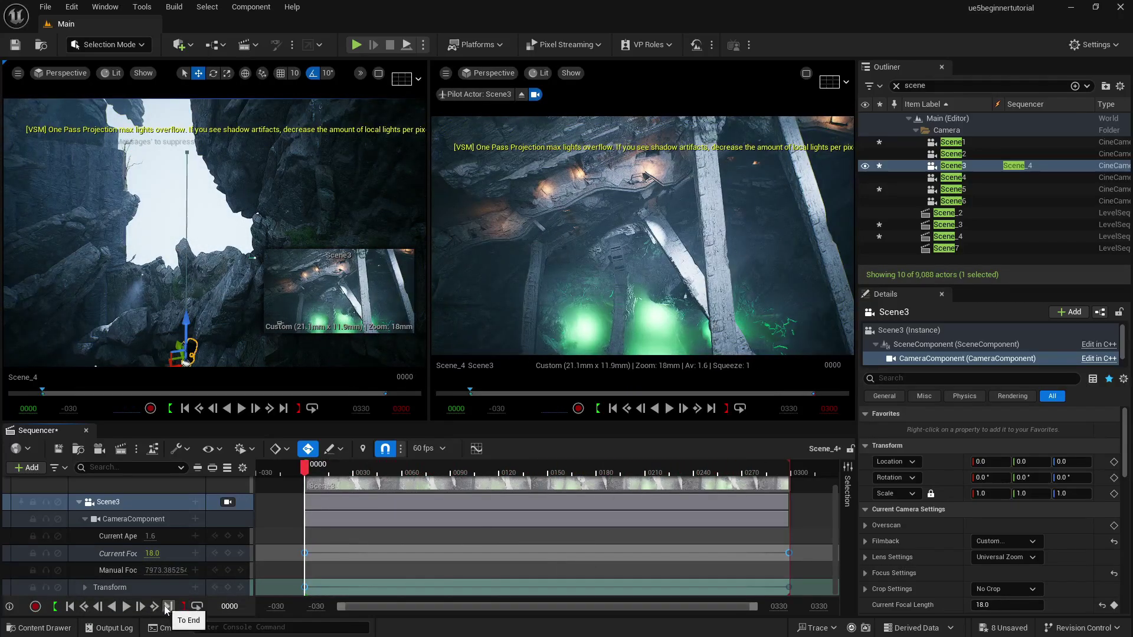
Try turning the Scene3 camera view at frame 299, and play the sequence from frame 0 through the camera cuts
left_click(153, 608)
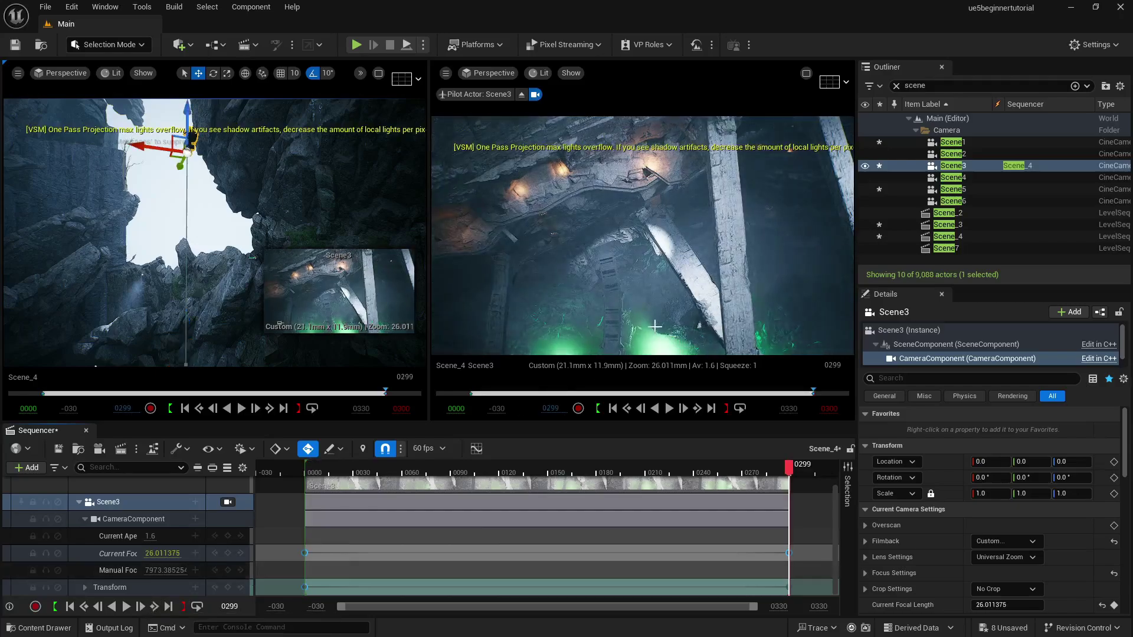
right_click_drag(654, 317, 662, 312)
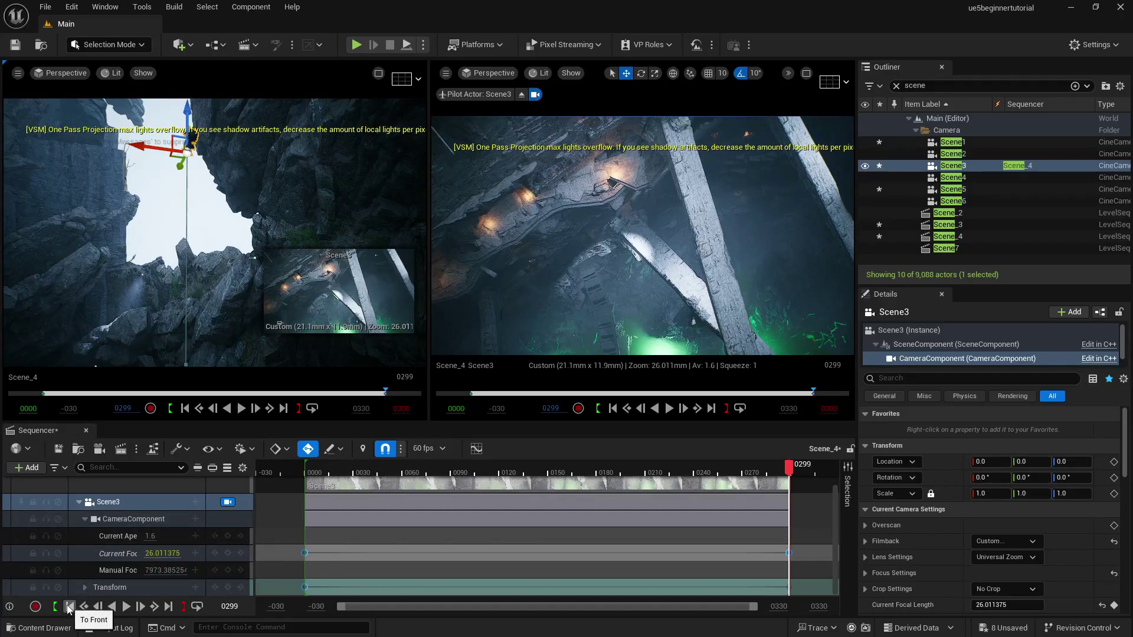
left_click(69, 607)
left_click(127, 607)
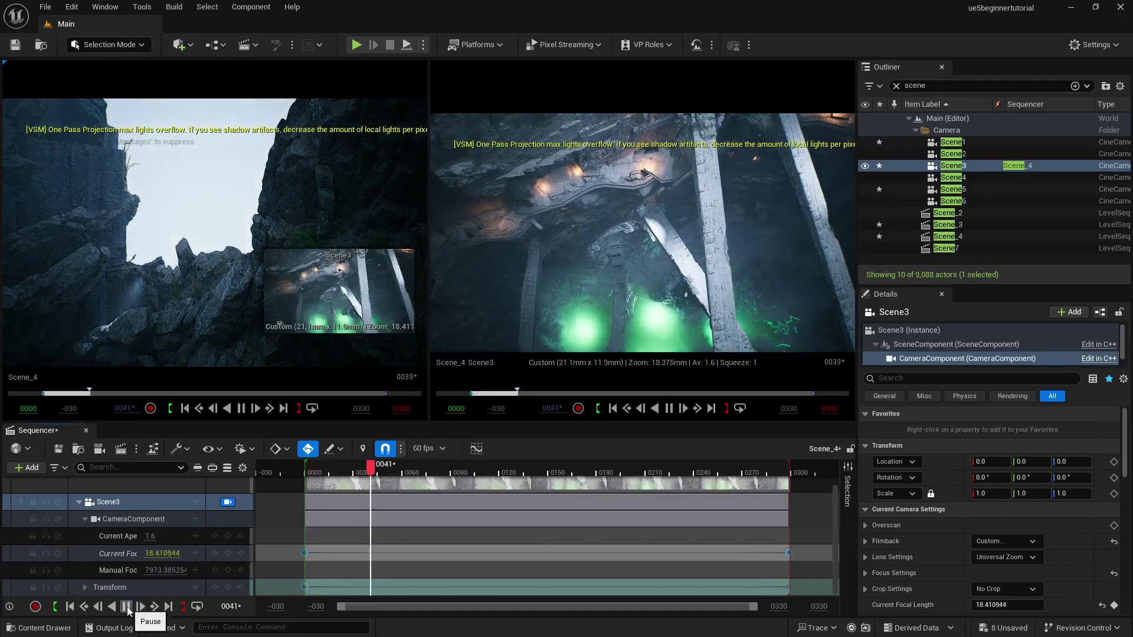
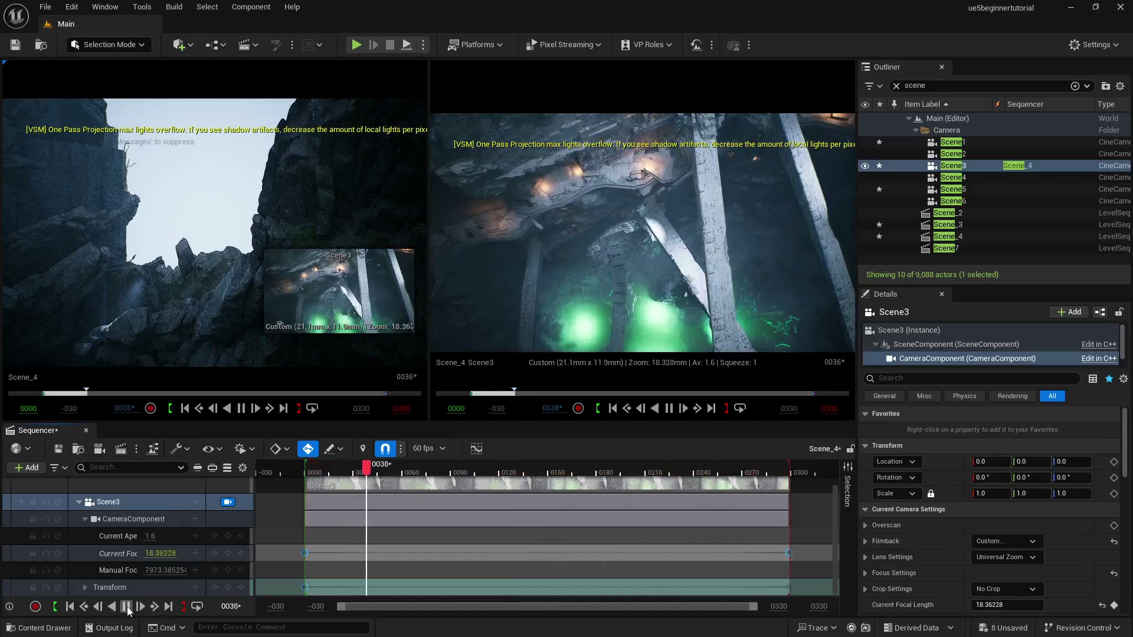
Stop playback, return to frame 0, and save the Scene_4 sequence
left_click(126, 607)
left_click(70, 607)
key("ctrl+s")
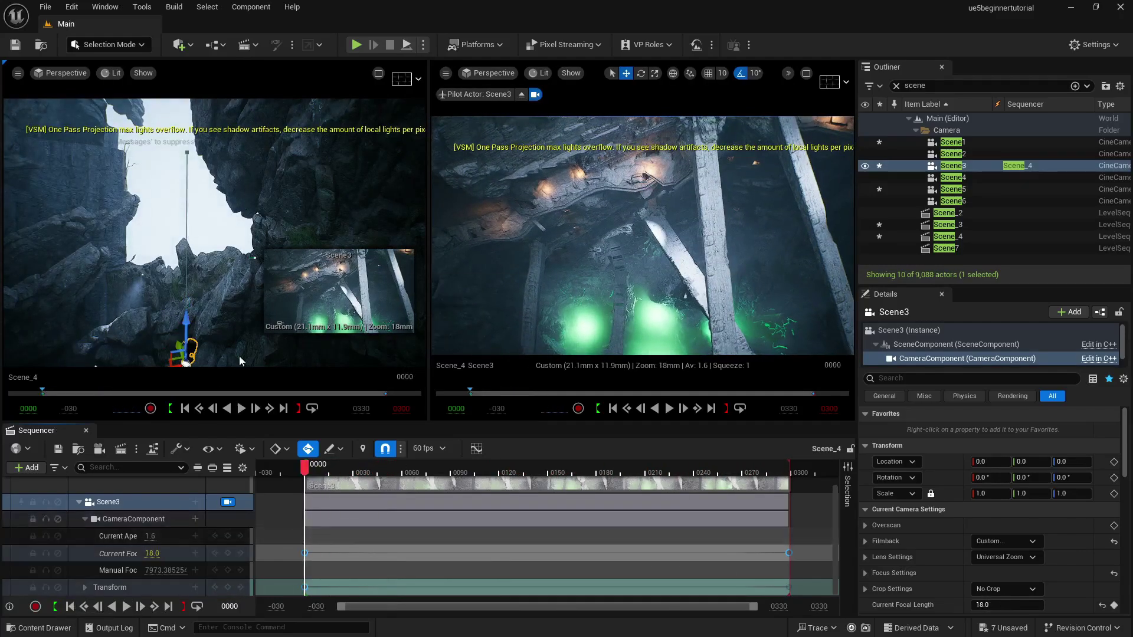
Add a new level sequence named MasterShots in the Sequence folder
left_click(254, 46)
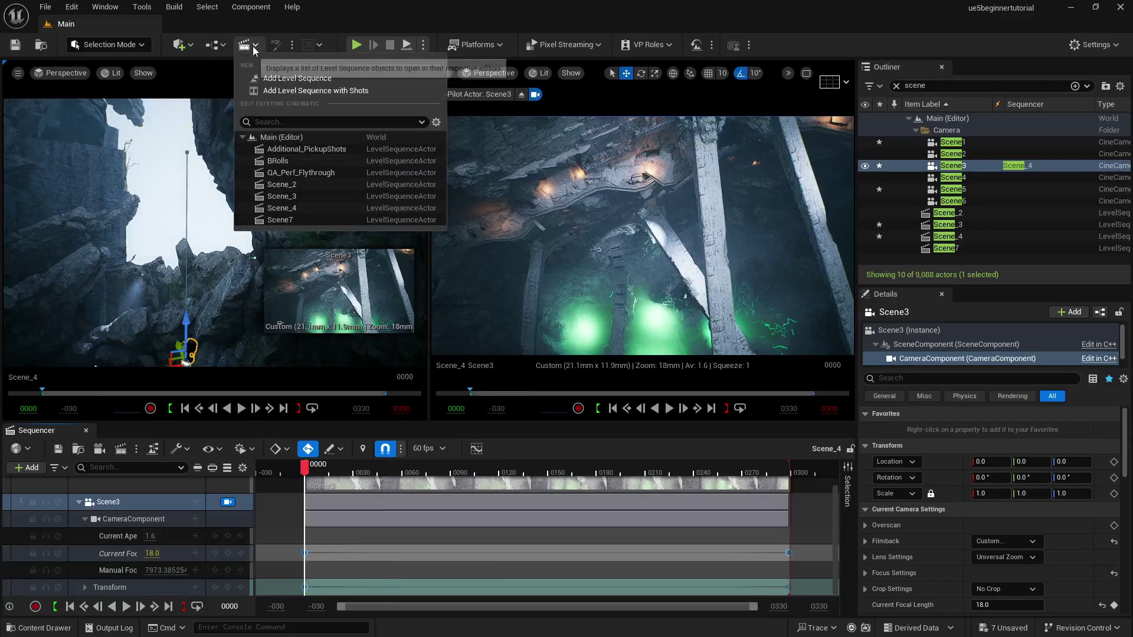
left_click(284, 79)
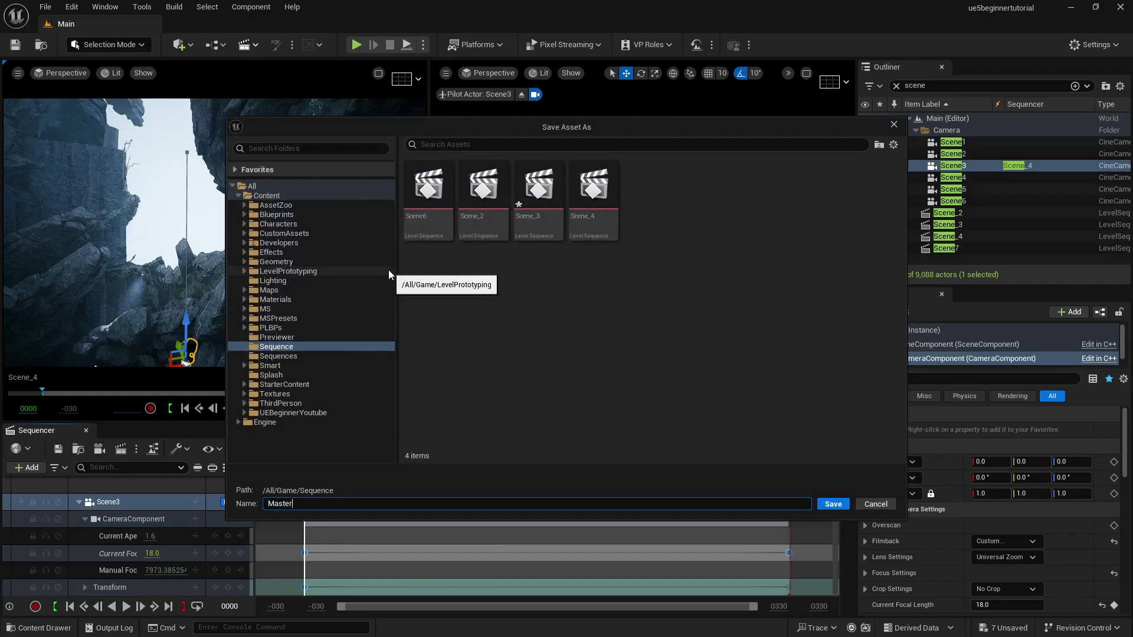
type("MasterShots")
key("Return")
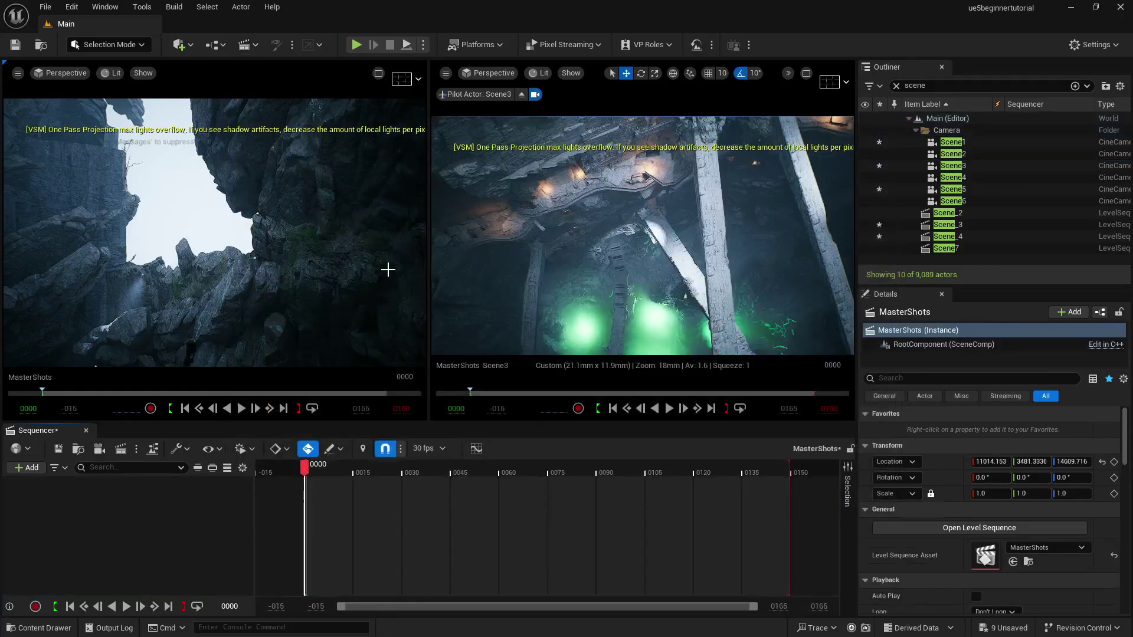
Add a Shot Track to MasterShots and insert the Scene6 level sequence as its first shot
left_click(27, 468)
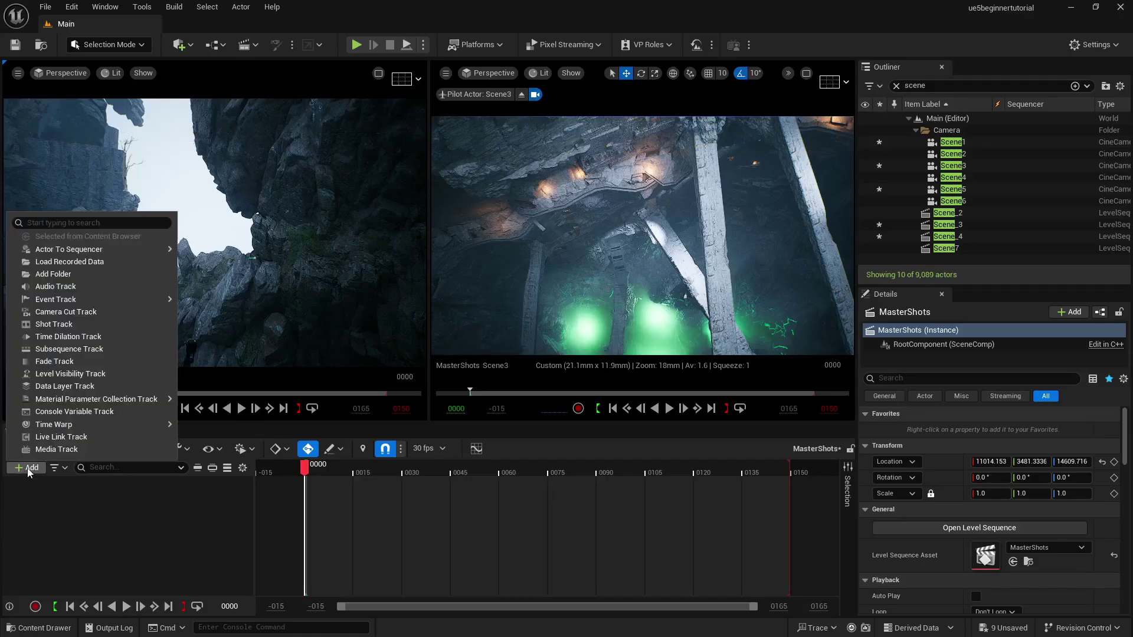
left_click(126, 325)
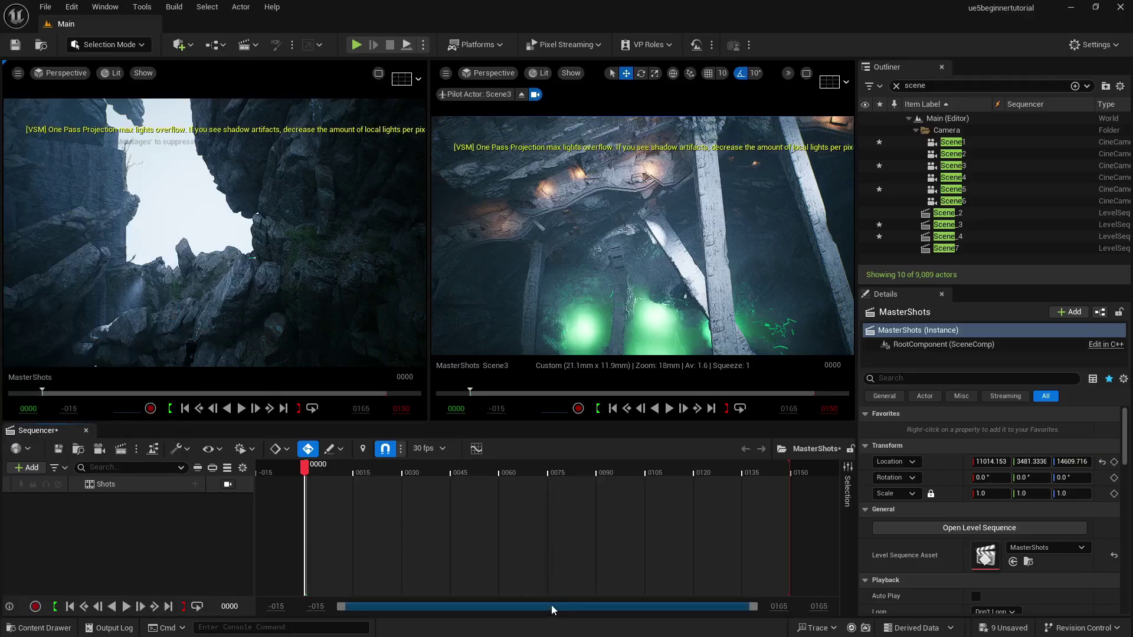
left_click(196, 484)
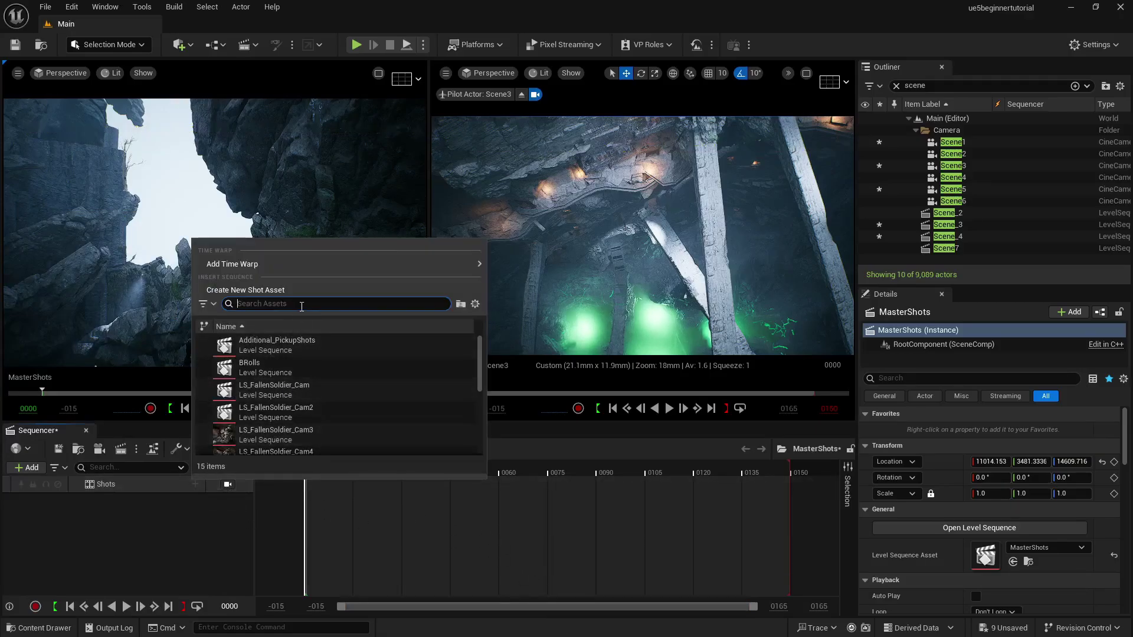
type("scen")
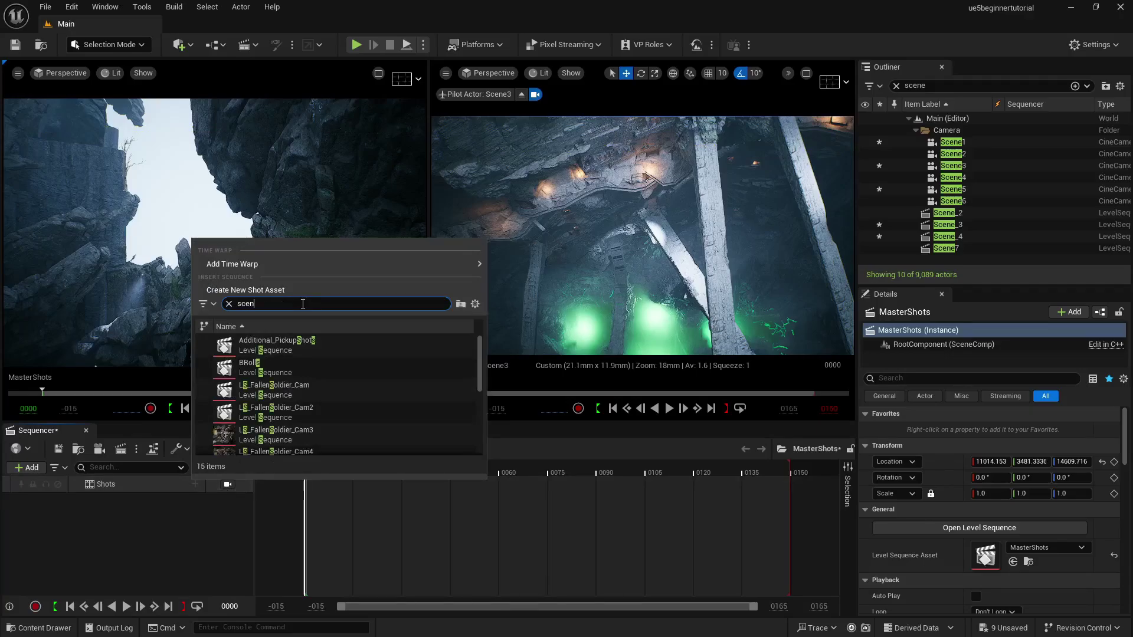
type("e")
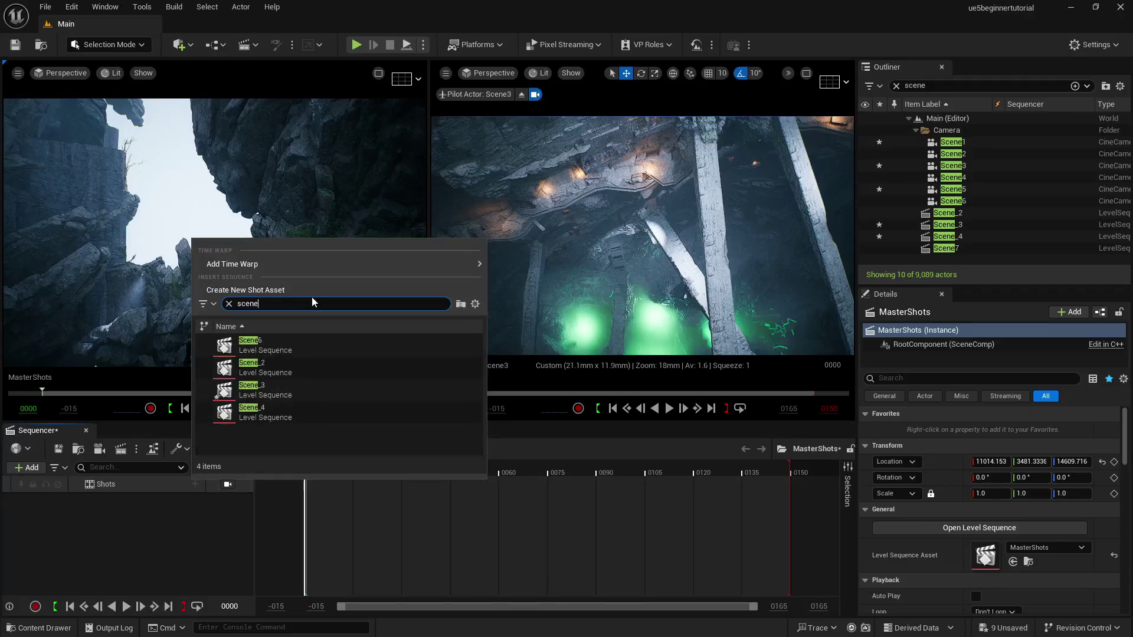
left_click(296, 351)
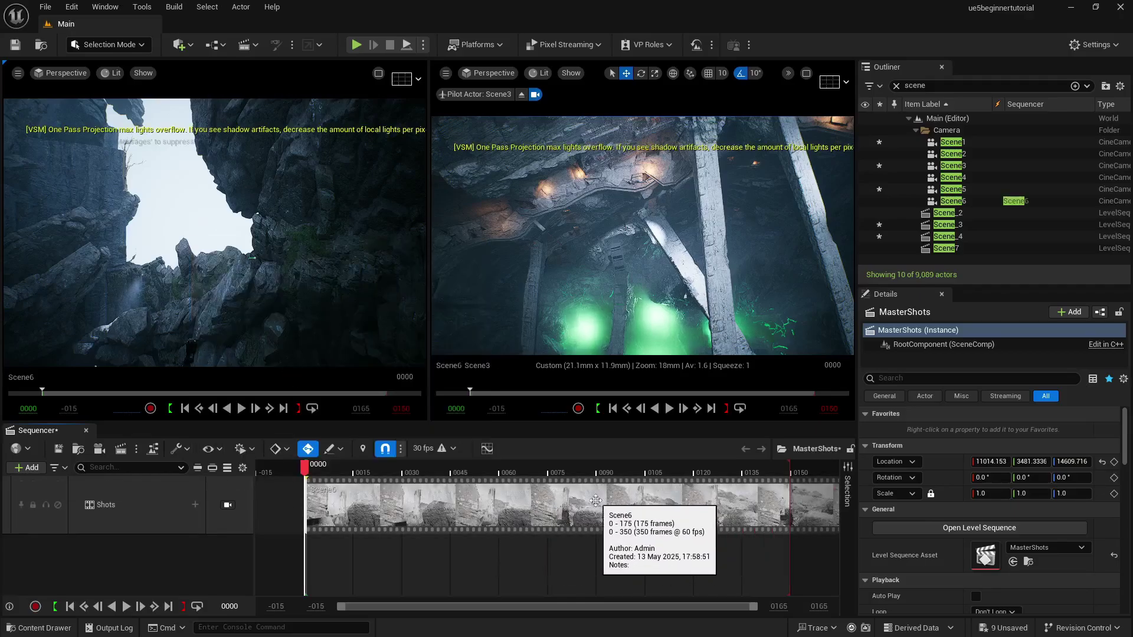
Set the MasterShots frame rate to 60 fps and its playback range end to frame 2000
scroll(351, 546, "down", 4)
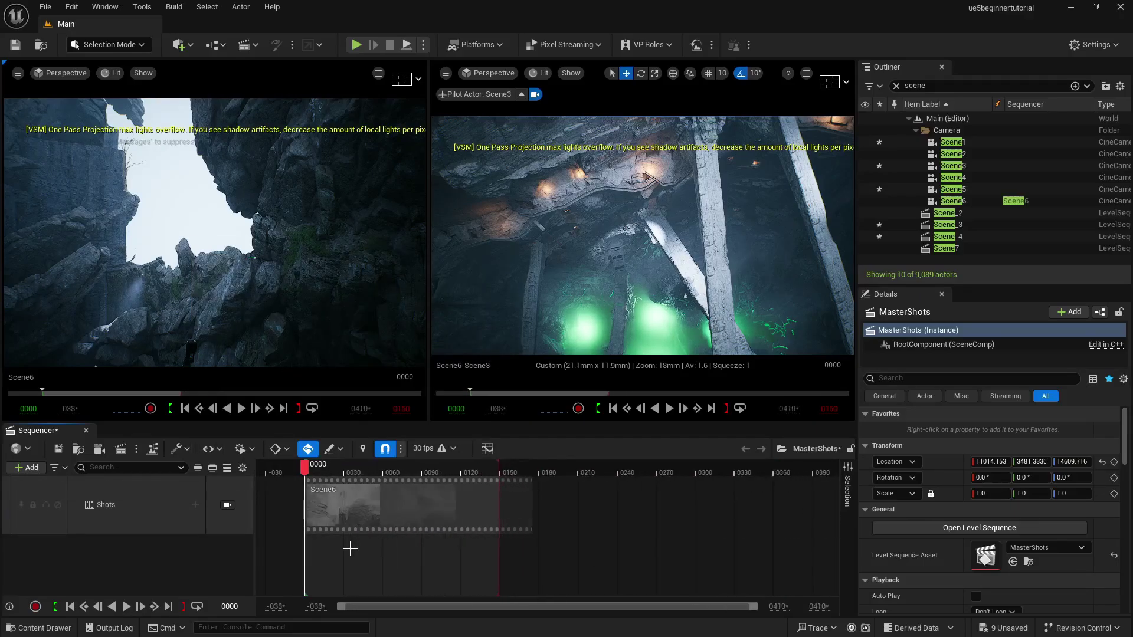
left_click(443, 449)
left_click(456, 298)
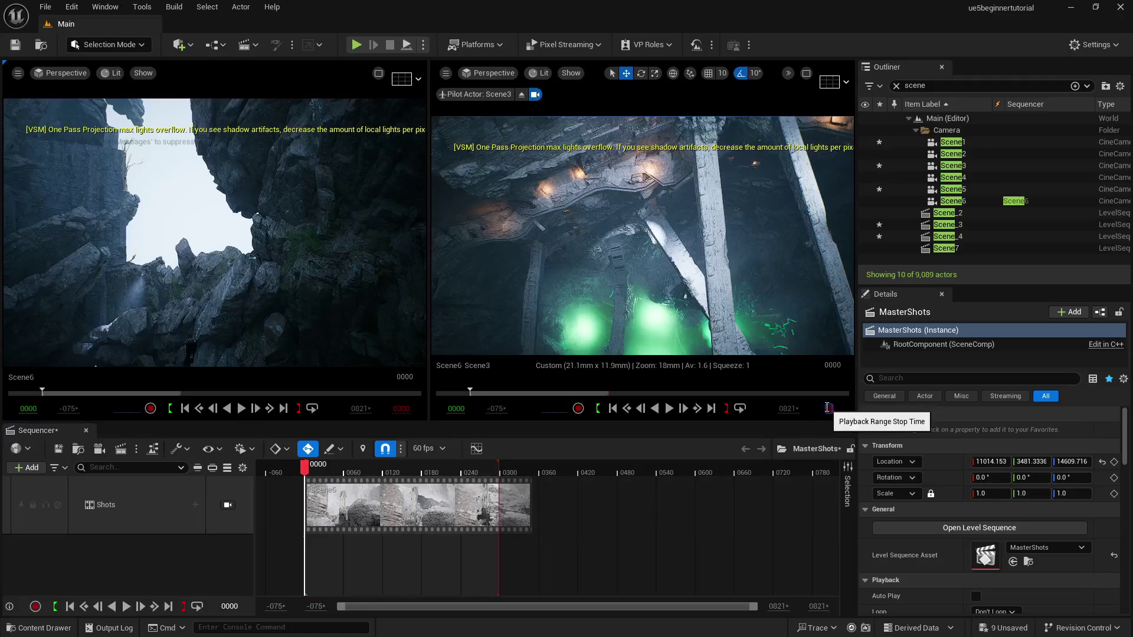
key("Return")
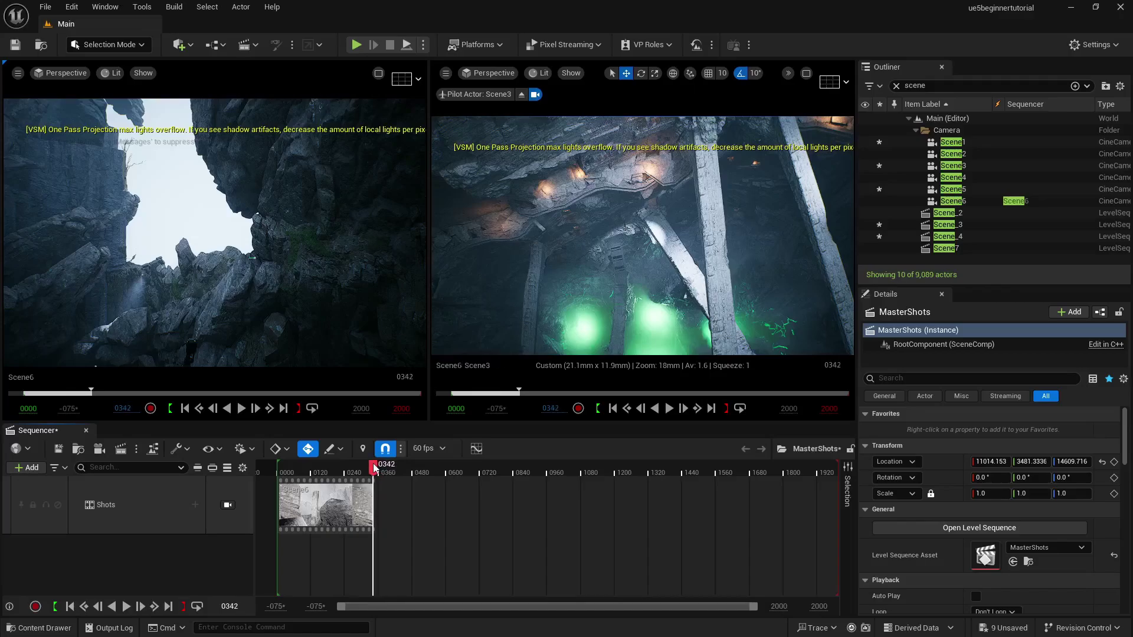
Move the playhead to frame 339 near the end of the Scene6 shot and lock the viewports to the shot camera
left_click_drag(374, 467, 372, 468)
left_click(227, 504)
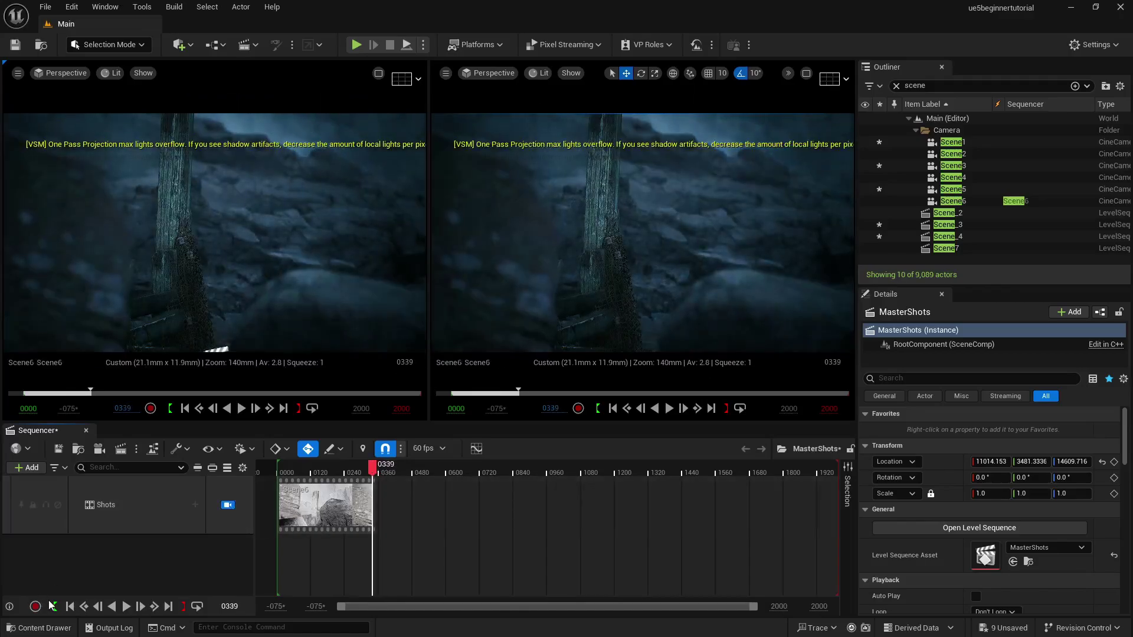
Play MasterShots from the start of the Scene6 shot and maximize the camera viewport
left_click(70, 608)
left_click(125, 606)
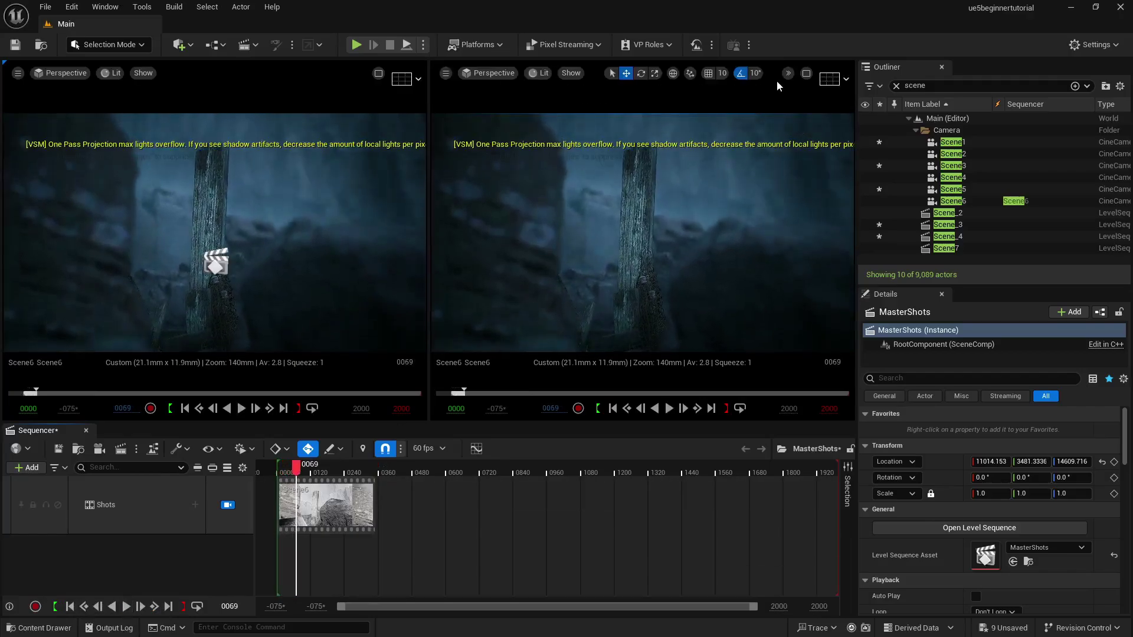
left_click(806, 73)
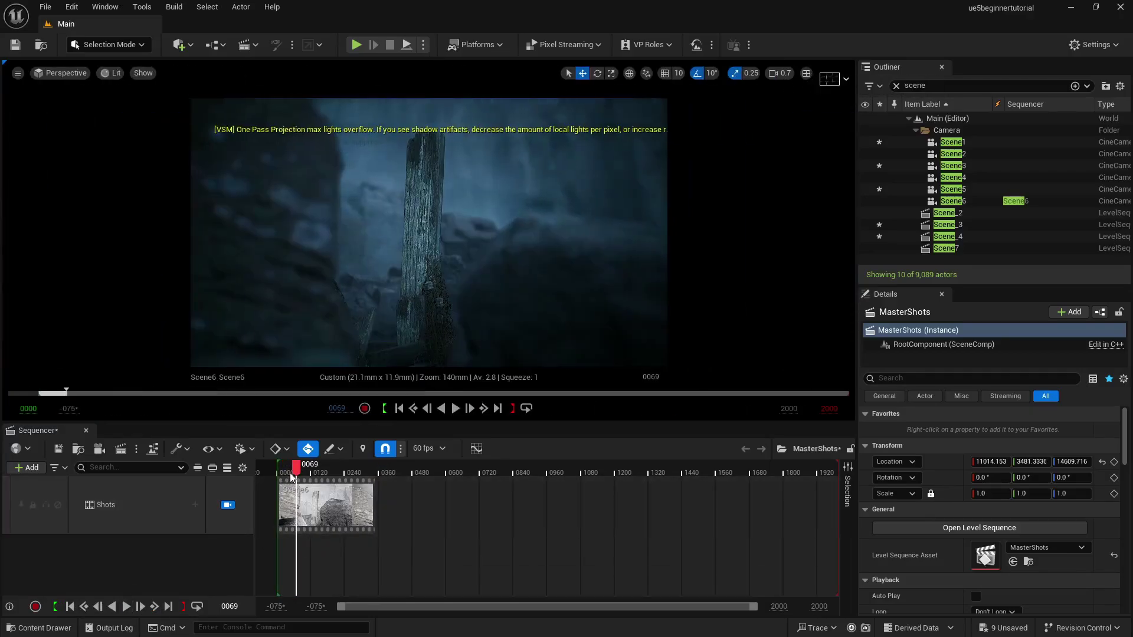
Insert the Scene_2 level sequence into the Shots track at frame 350, directly after the Scene6 shot
left_click(167, 607)
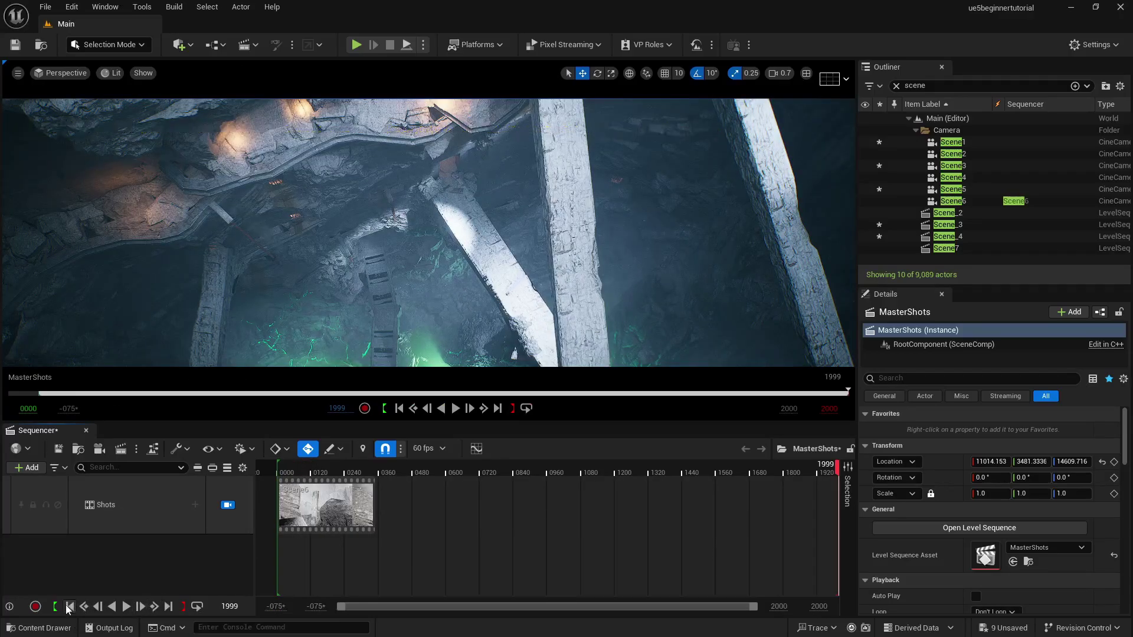
left_click(69, 606)
left_click(154, 606)
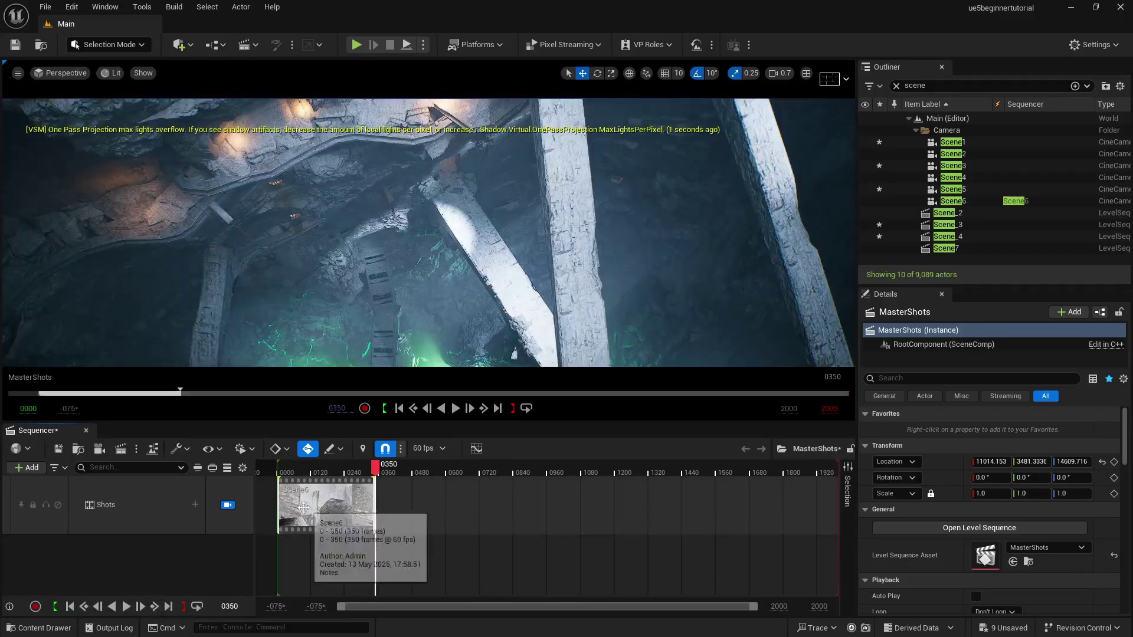
left_click(195, 506)
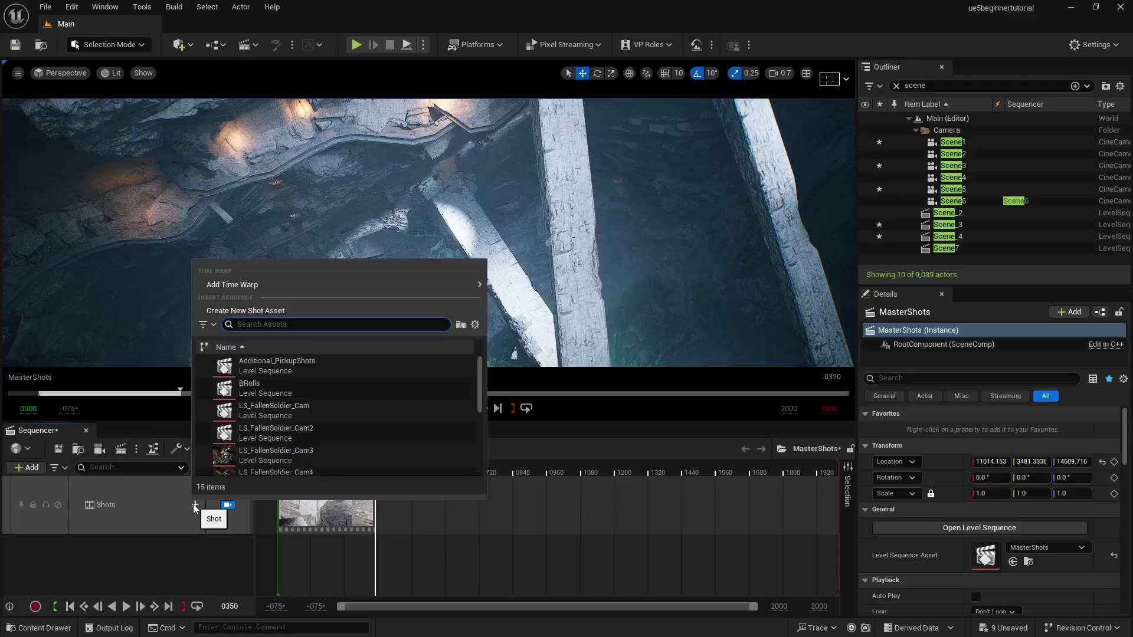
type("scene")
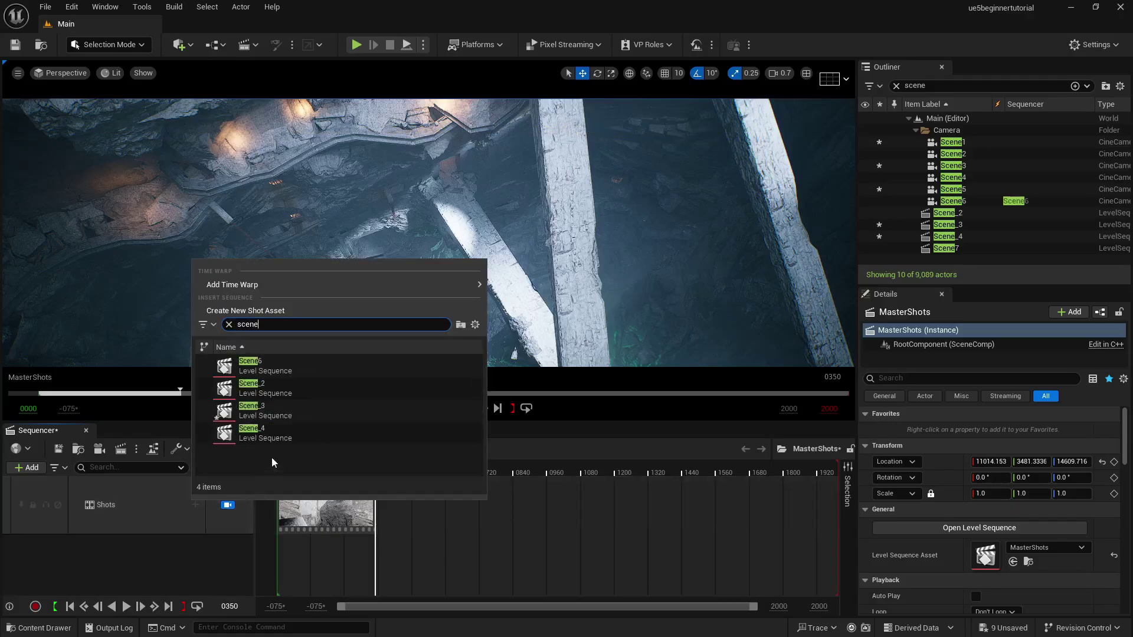
left_click(304, 389)
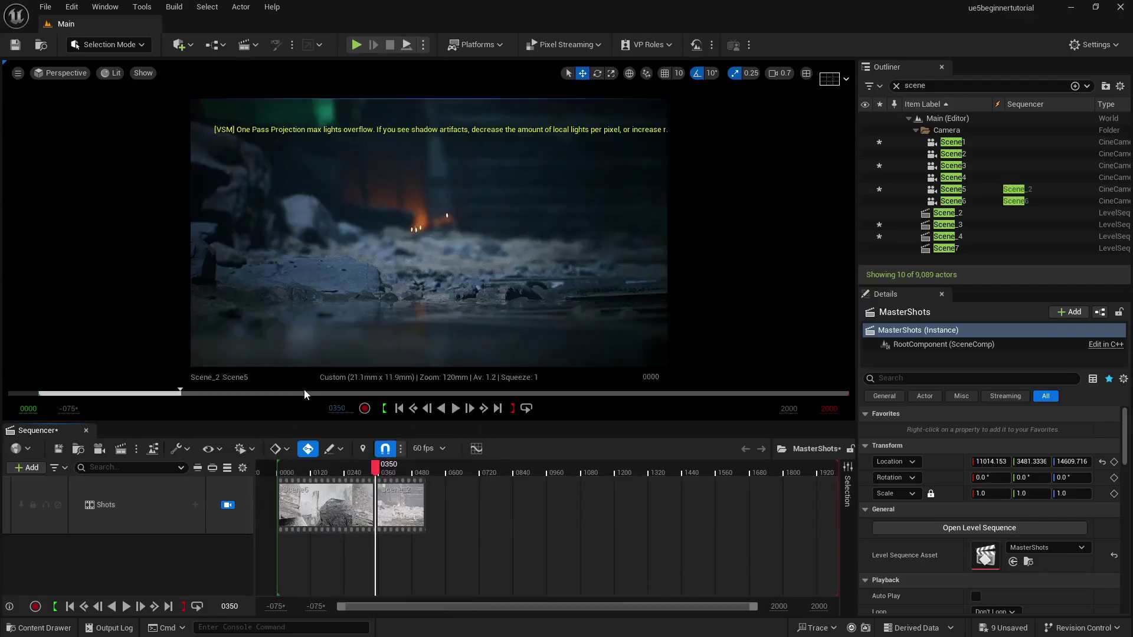
Play the cut from the Scene6 shot into Scene_2 and return the playhead to frame 0
left_click(330, 470)
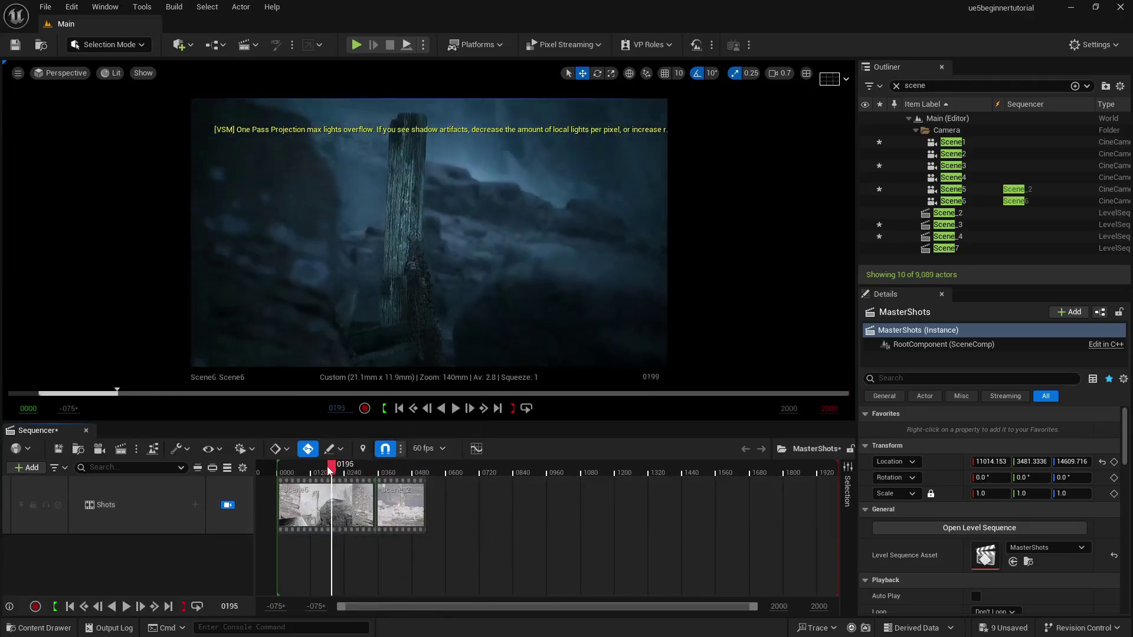
left_click_drag(330, 470, 303, 475)
left_click(126, 608)
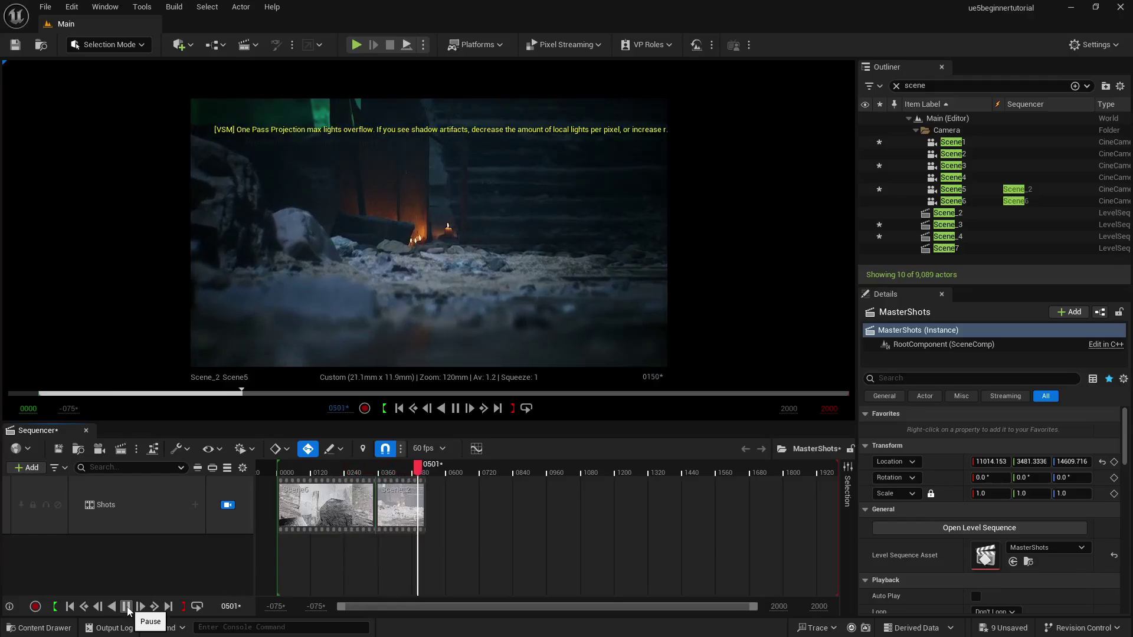
left_click(127, 607)
left_click(83, 607)
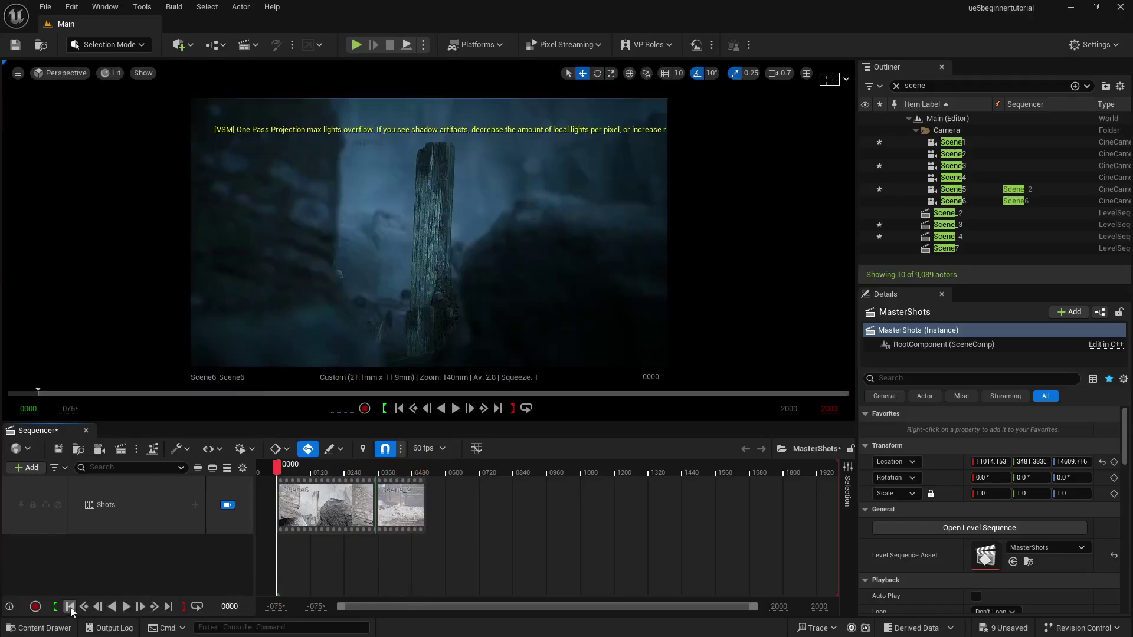
Reorder the shots so Scene_2 starts at frame 0 with Scene6 directly after it, and play across the cut
left_click_drag(315, 506, 295, 553)
scroll(366, 529, "down", 1)
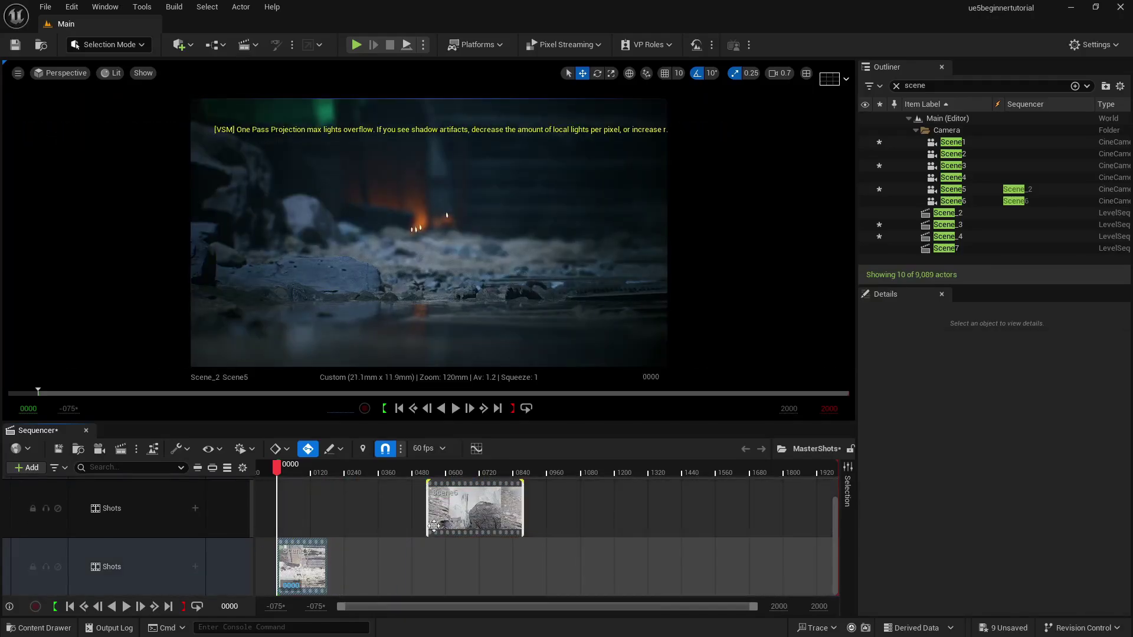
left_click_drag(456, 519, 366, 520)
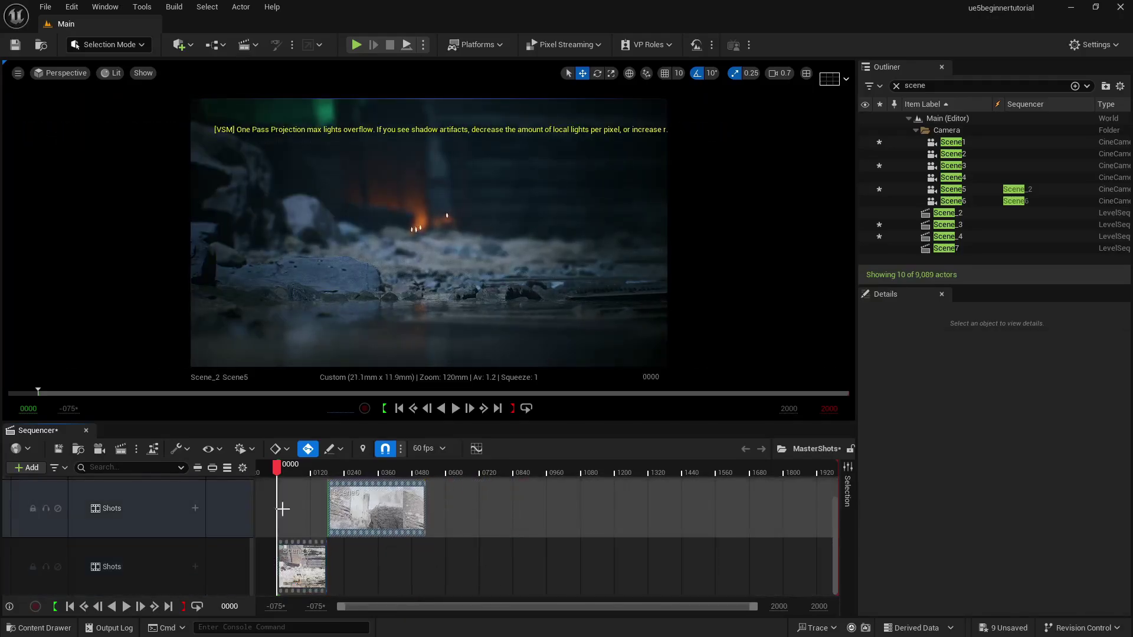
left_click(125, 608)
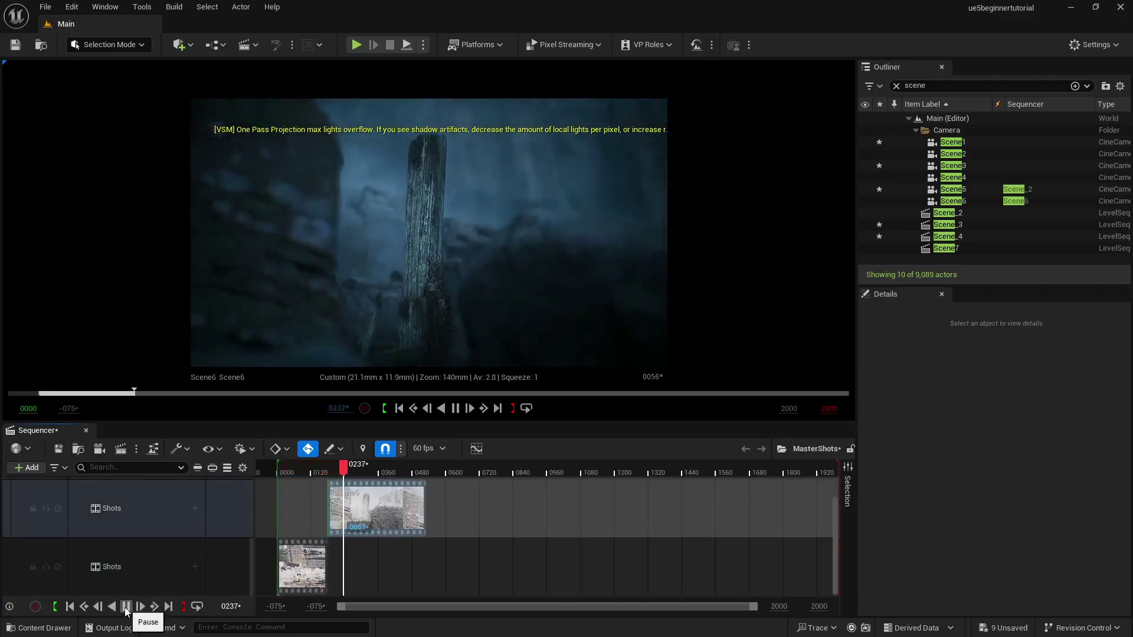
left_click(126, 608)
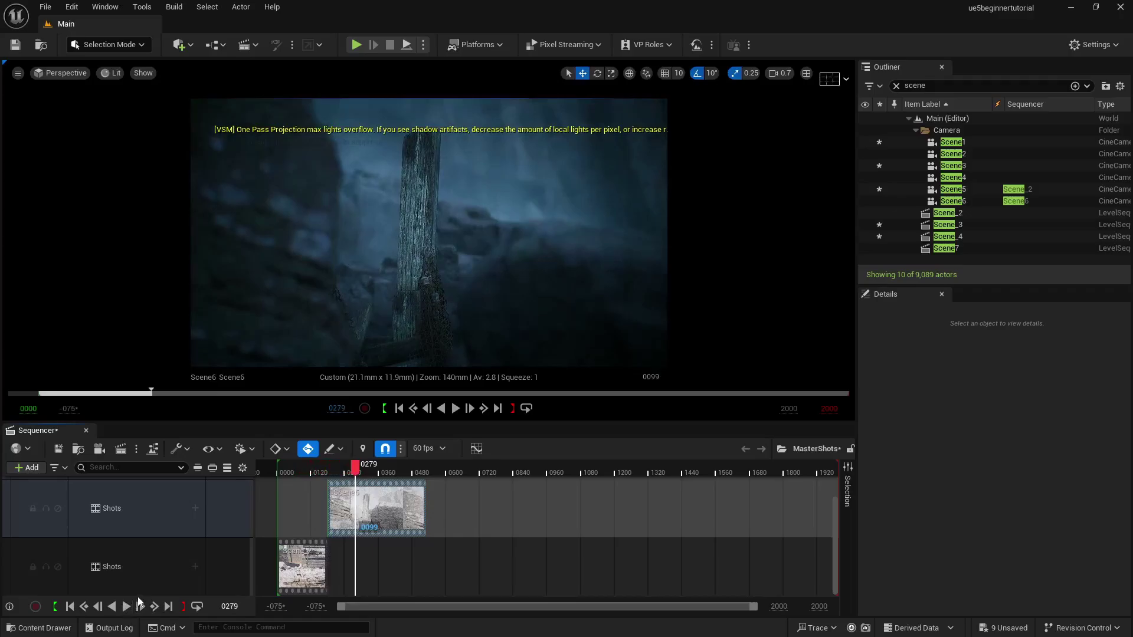
Try overlapping the start of the Scene6 shot with the end of Scene_2, play the transition, and undo the move
mouse_move(367, 534)
left_mouse_down()
mouse_move(362, 552)
mouse_move(352, 525)
mouse_move(357, 565)
mouse_move(352, 543)
left_mouse_up()
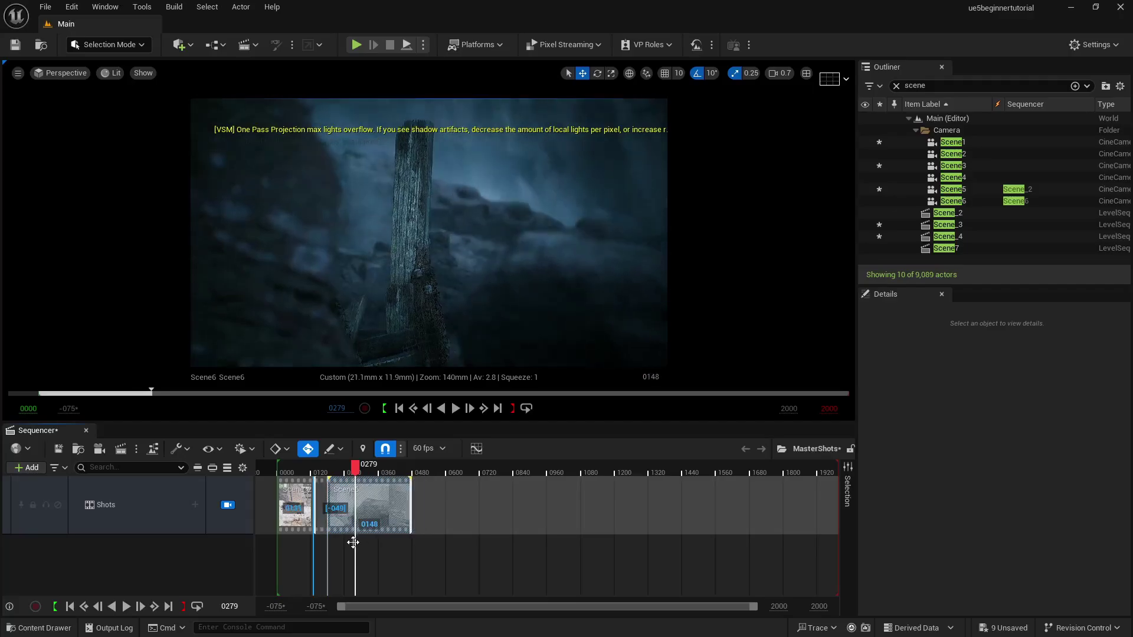
left_click(298, 470)
left_click(127, 606)
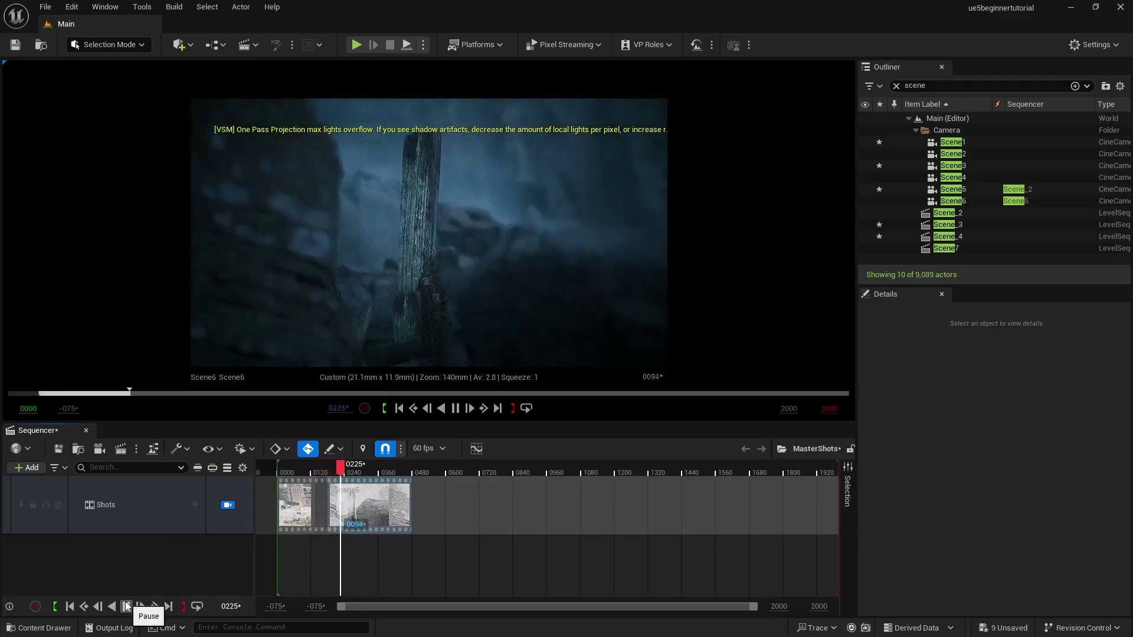
left_click(126, 606)
key("ctrl+z")
mouse_move(367, 527)
left_mouse_down()
mouse_move(368, 557)
mouse_move(365, 541)
left_mouse_up()
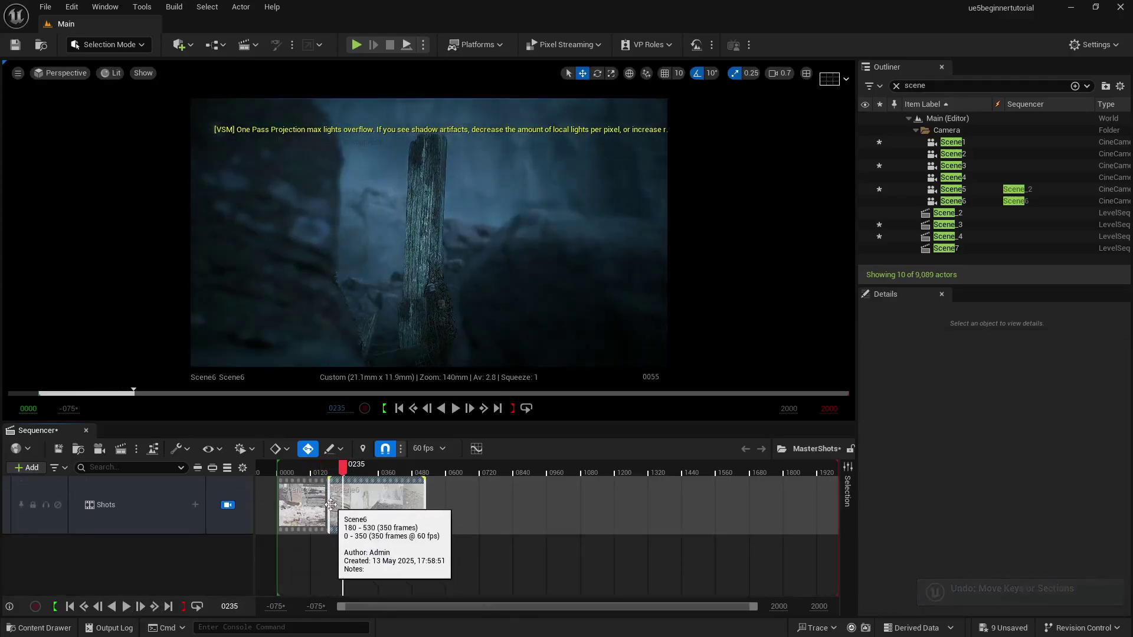
right_click(330, 505)
mouse_move(372, 477)
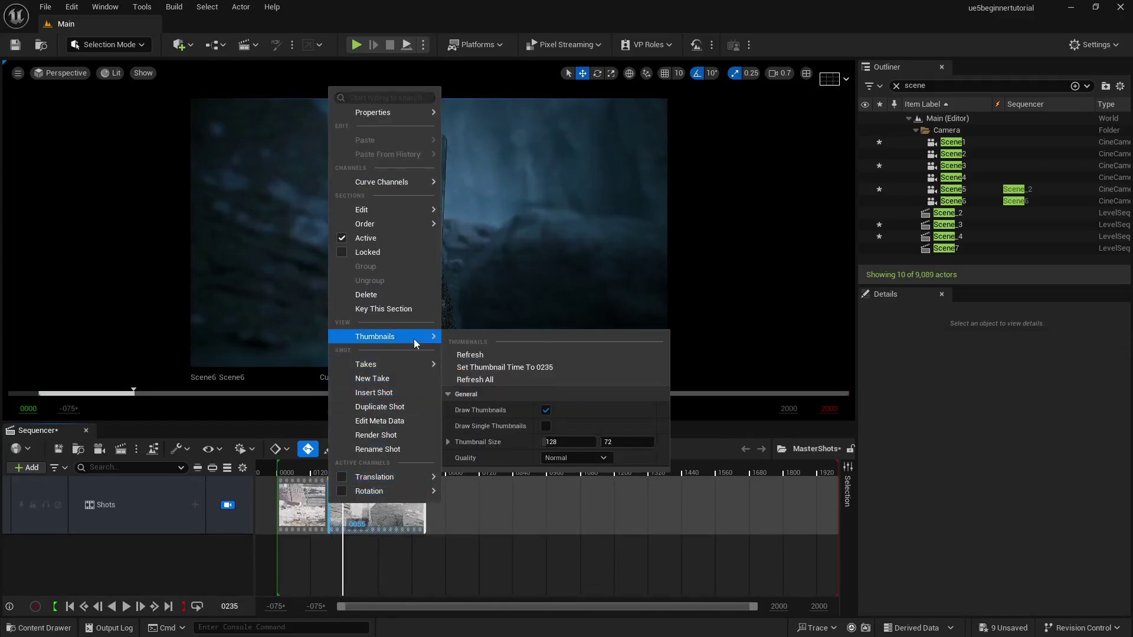
mouse_move(429, 229)
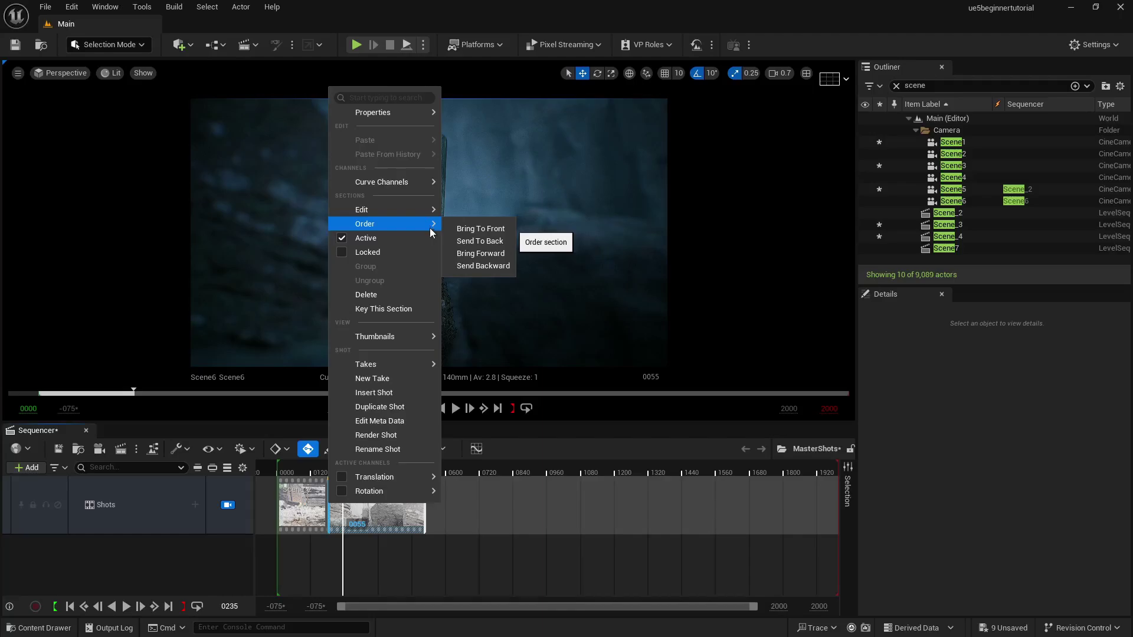
left_click(329, 524)
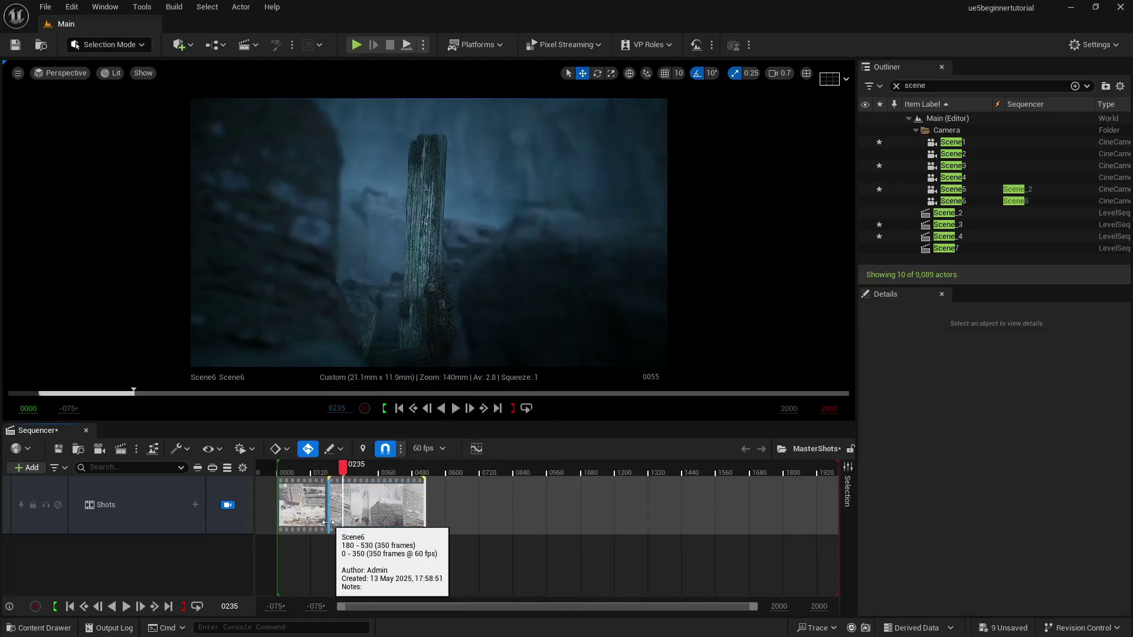
right_click(328, 523)
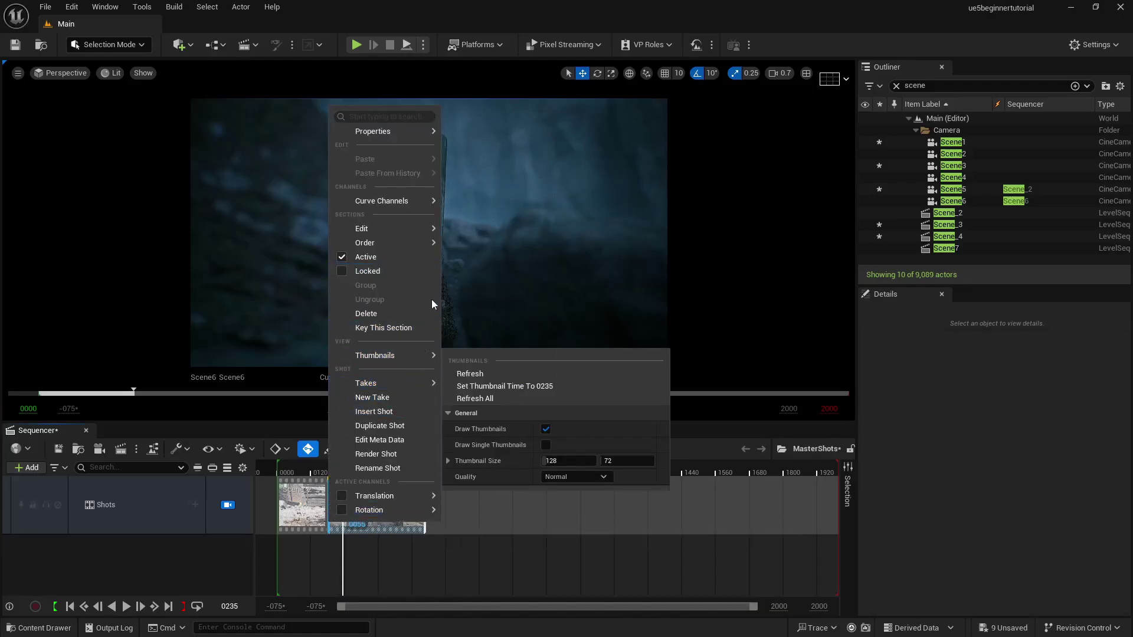
left_click(420, 561)
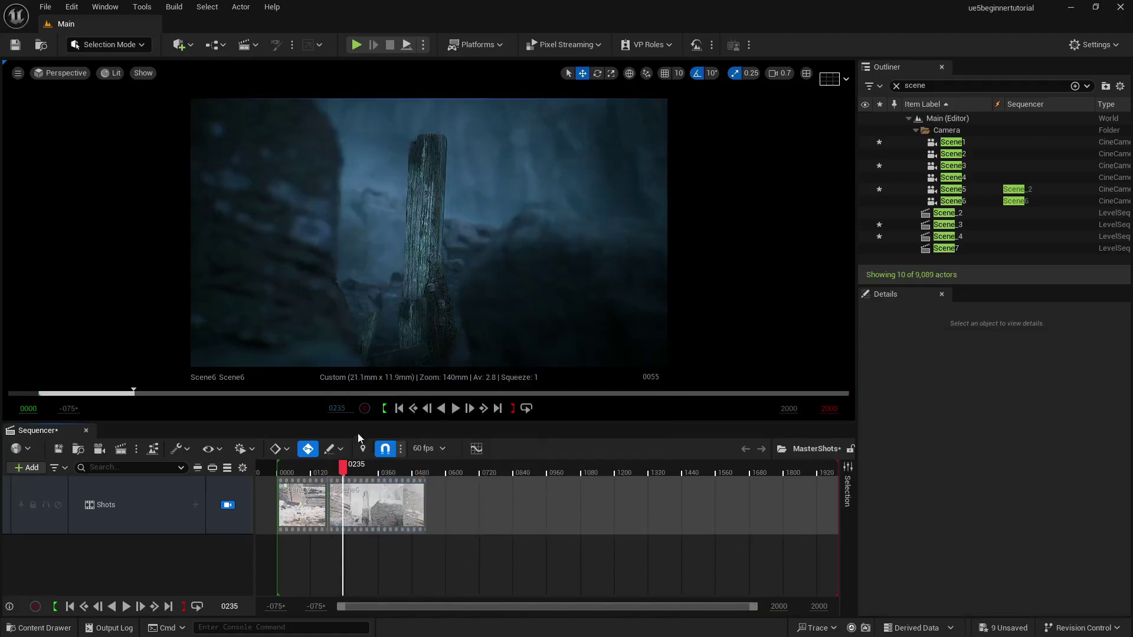
Trim the end of the Scene6 shot to frame 442 and place the playhead at that frame
left_click_drag(345, 468, 401, 452)
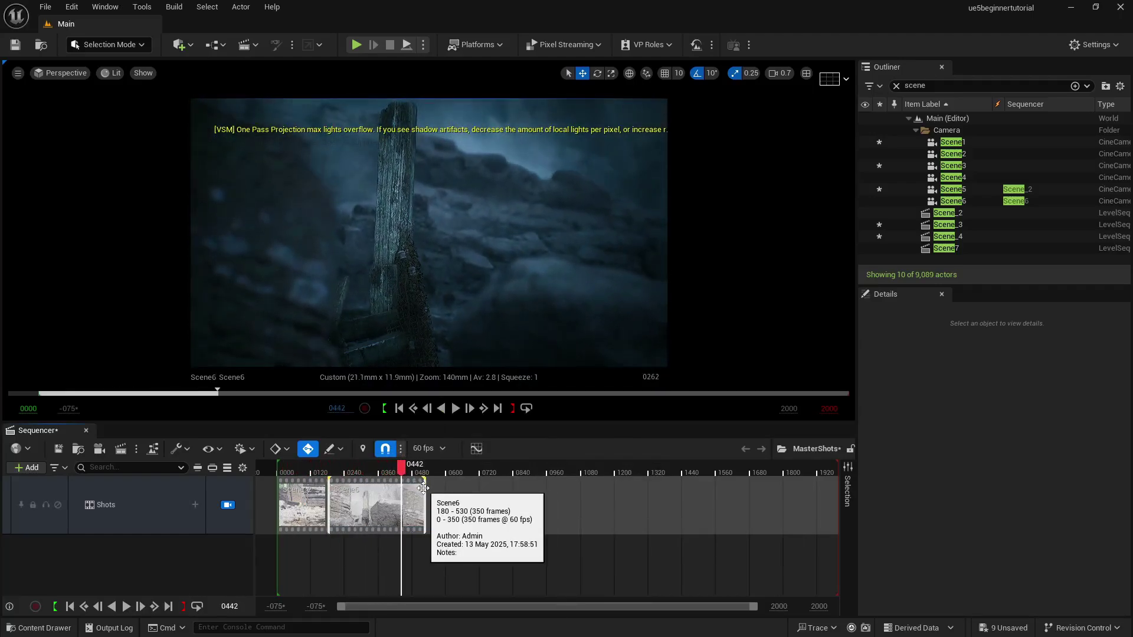
left_click_drag(425, 488, 395, 473)
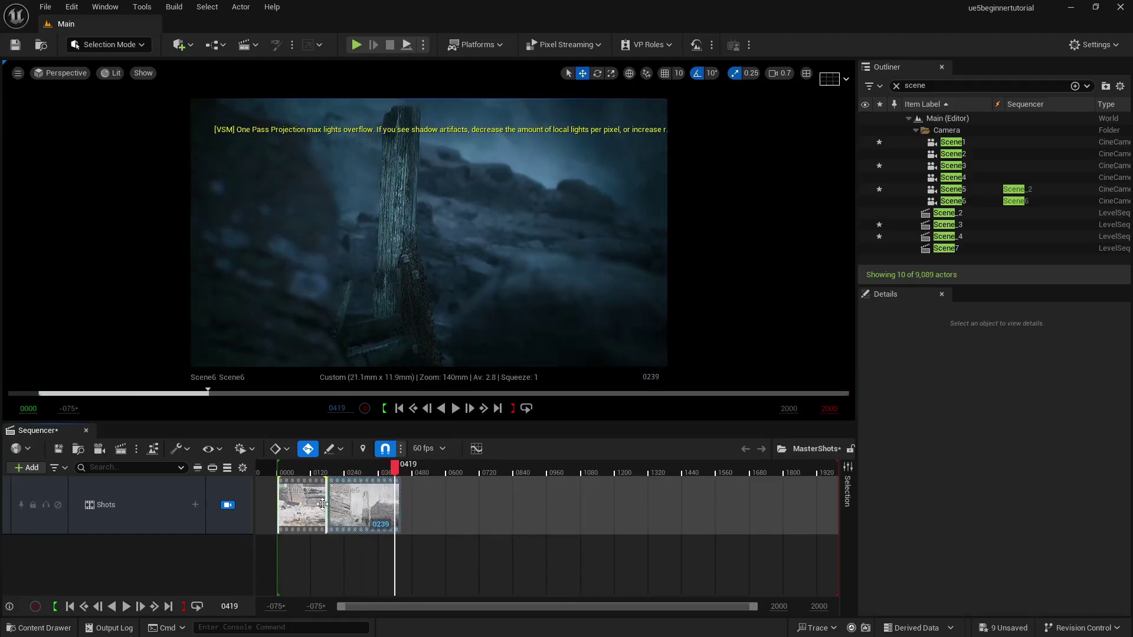
left_click(159, 608)
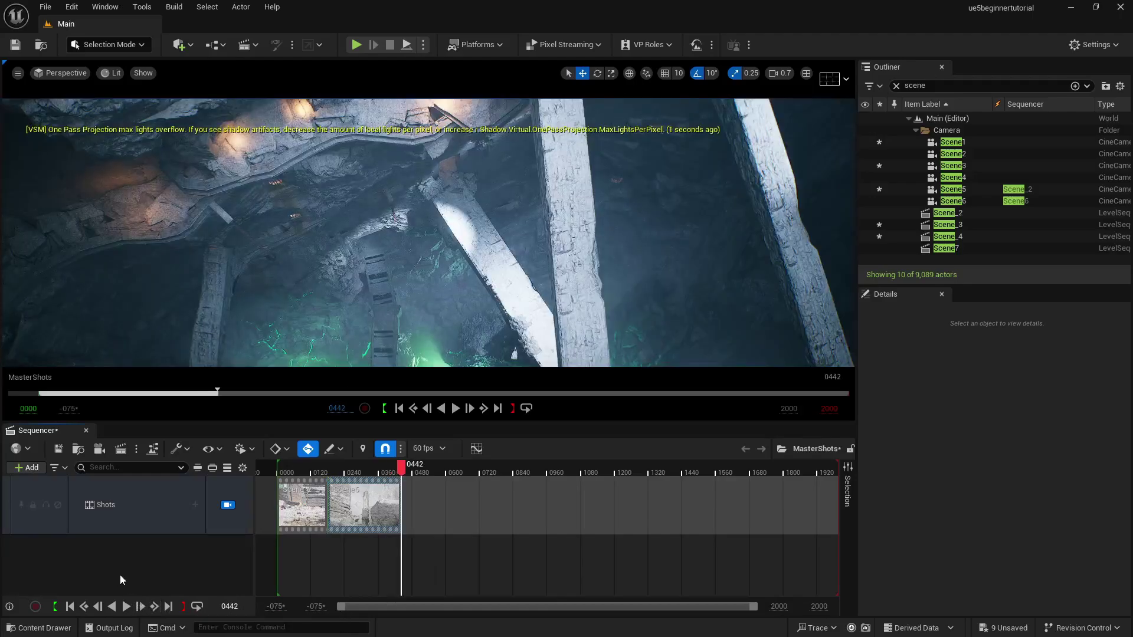
Insert the Scene_4 level sequence as the third shot at frame 442
left_click(196, 505)
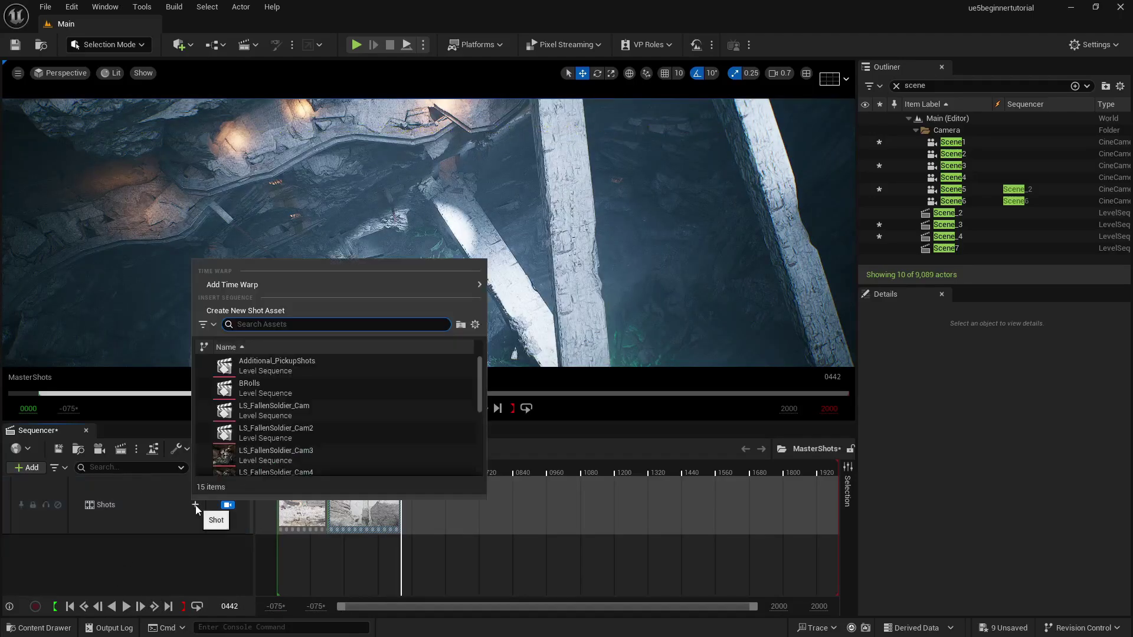
type("scene")
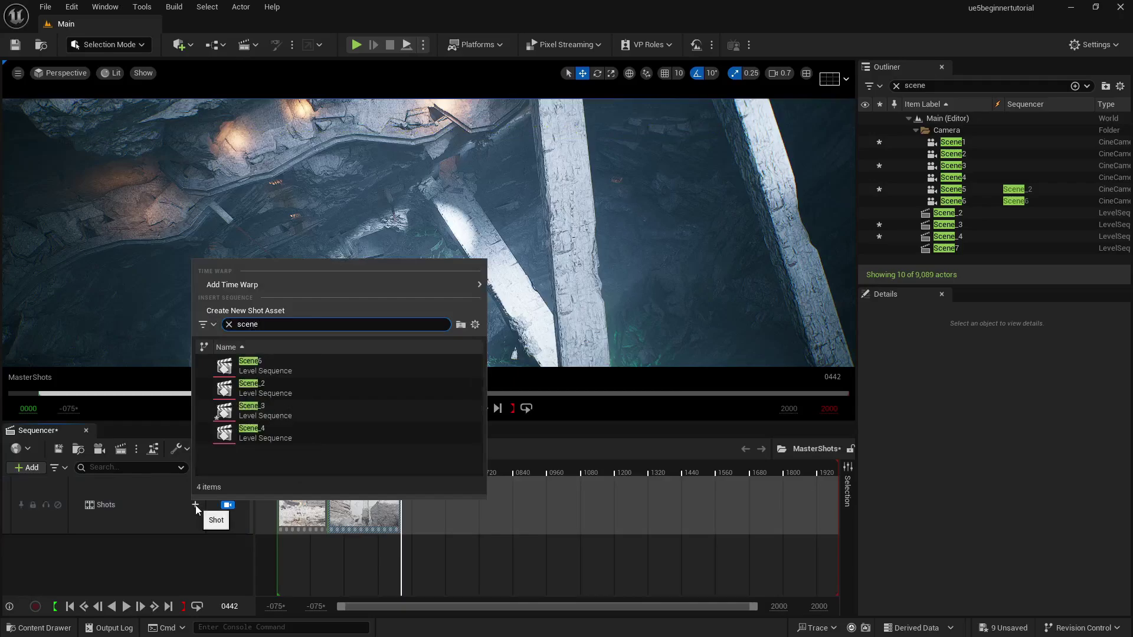
left_click(291, 435)
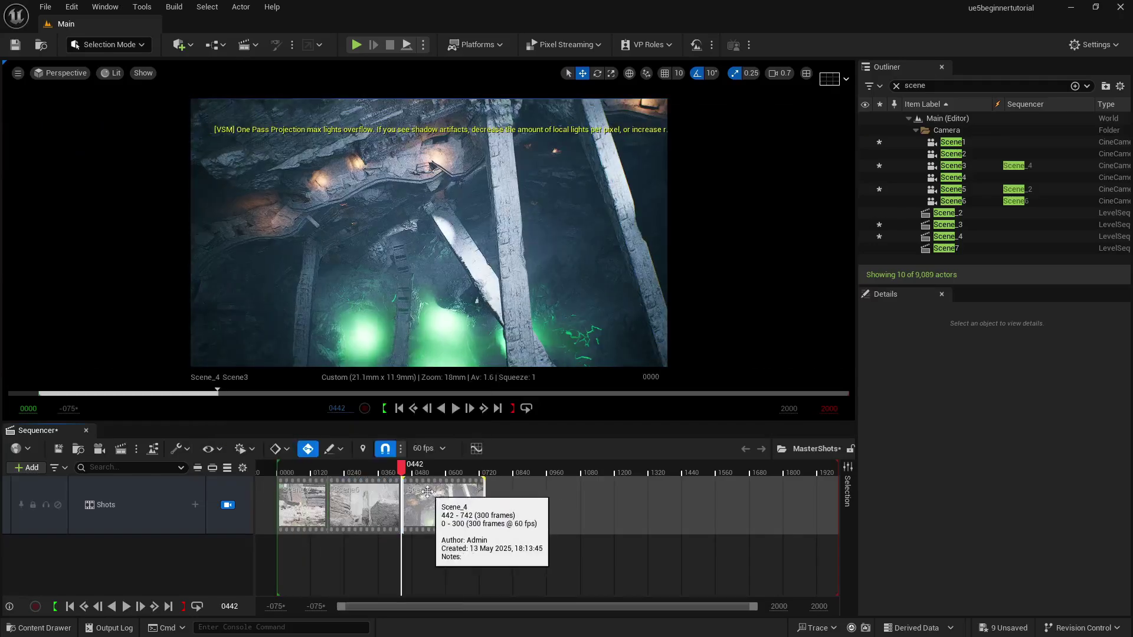
Play the cut from Scene6 into Scene_4, trim the Scene_4 shot's end to frame 643, and place the playhead there
left_click_drag(405, 469, 383, 472)
key("space")
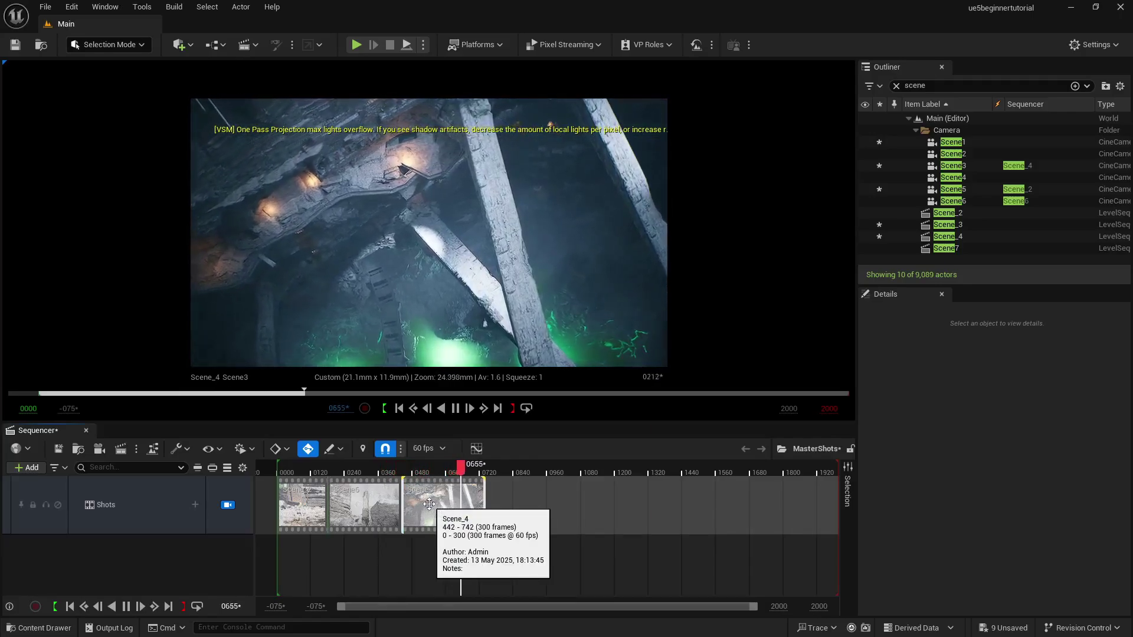
mouse_move(470, 470)
left_mouse_down()
mouse_move(417, 472)
mouse_move(429, 472)
mouse_move(407, 493)
mouse_move(436, 493)
mouse_move(419, 474)
mouse_move(364, 473)
mouse_move(455, 476)
left_mouse_up()
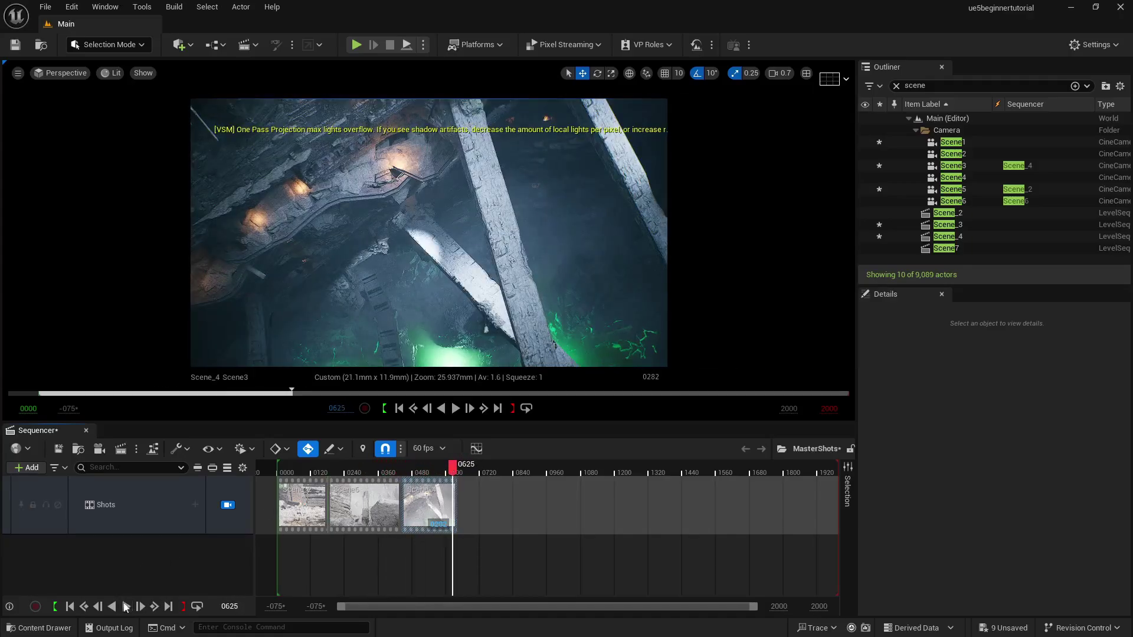
left_click(154, 607)
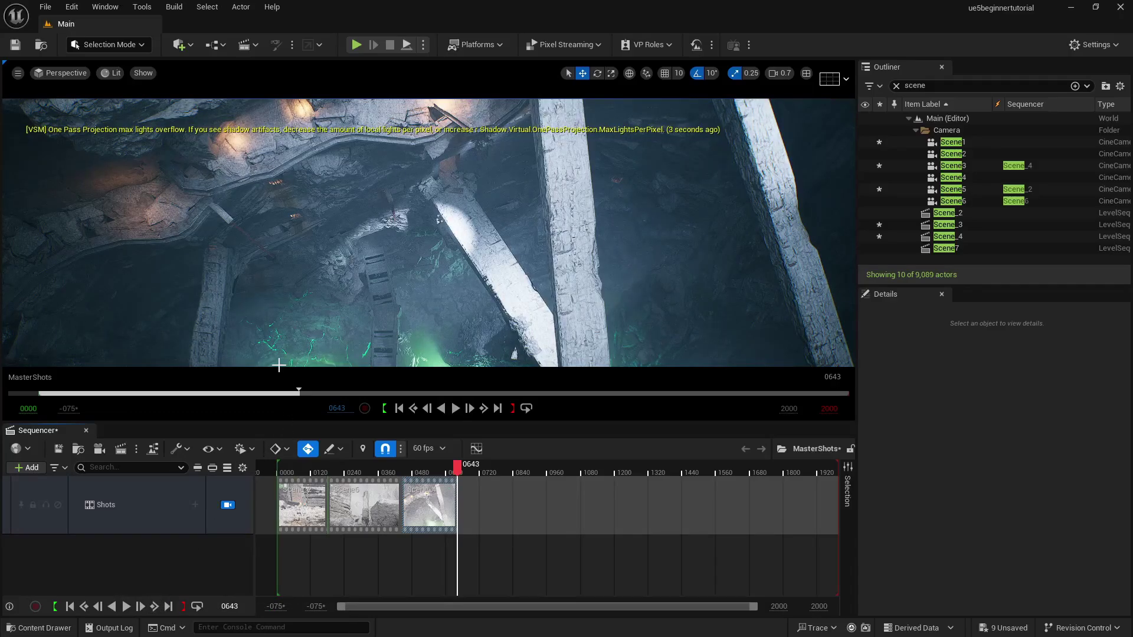
Insert the Scene_3 level sequence as the fourth shot at frame 643
left_click(198, 504)
type("scene")
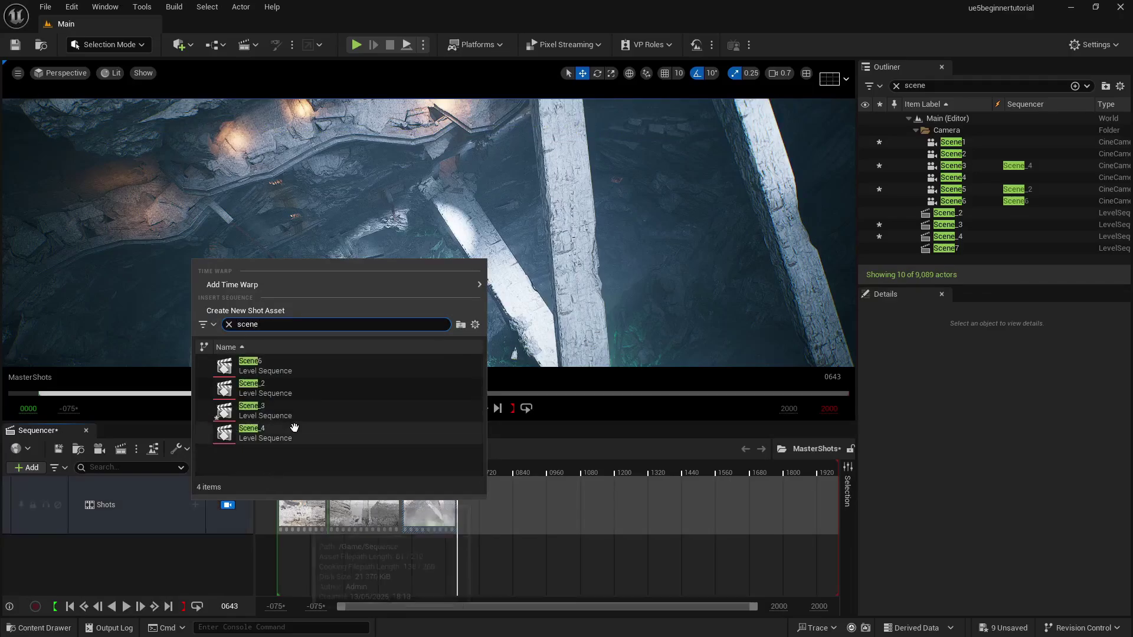
left_click(286, 411)
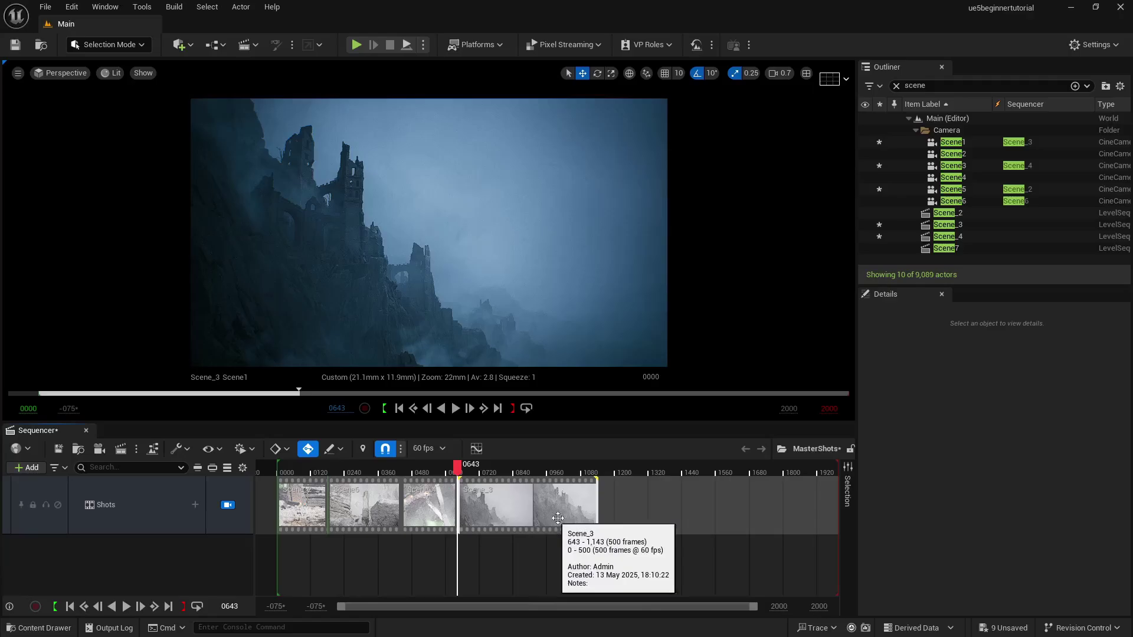
Undo a trial trim of the Scene_3 shot's start and shorten the shot's end to about frame 1080
left_click_drag(458, 472, 471, 472)
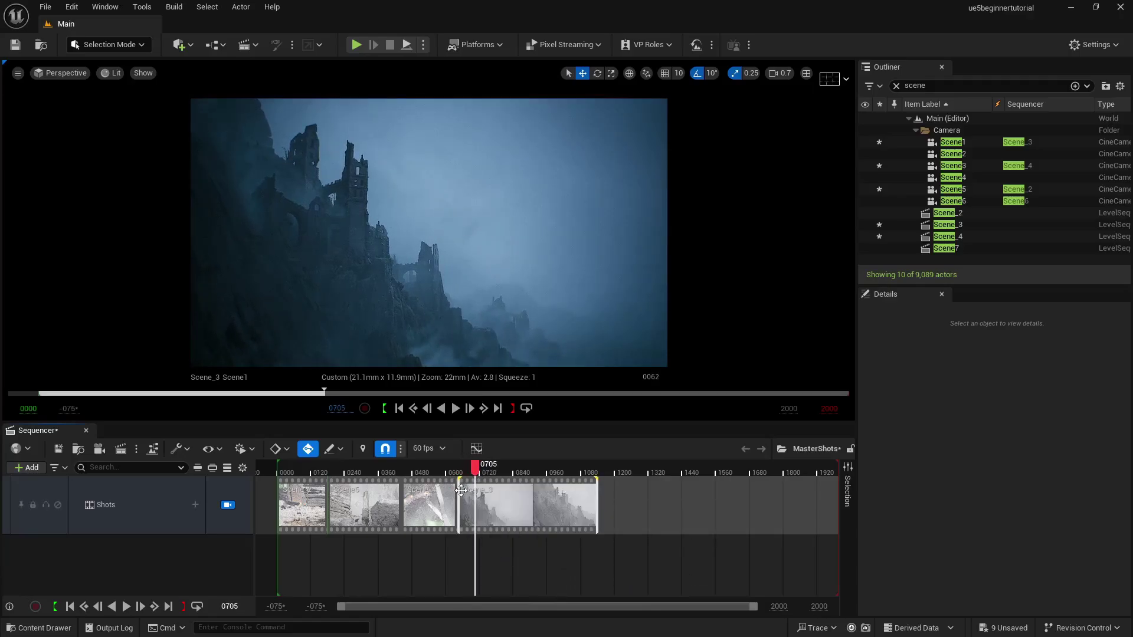
left_click_drag(461, 490, 260, 481)
key("ctrl+z")
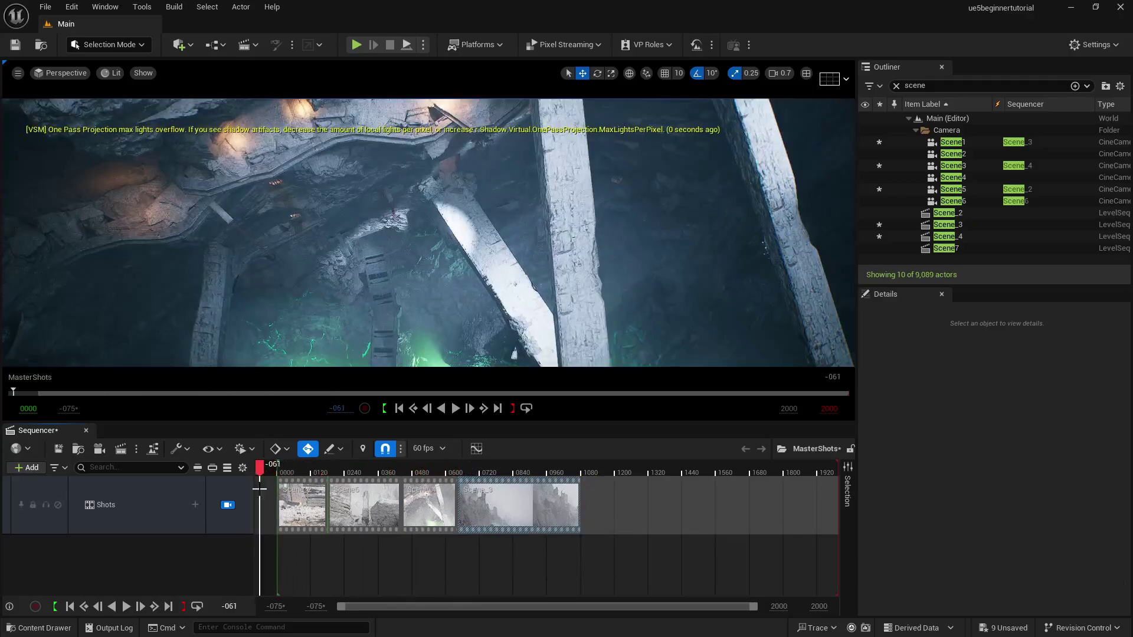
Play the cut from the start, trim the Scene_2 shot's end to frame 127, and close the gap with the following shots
left_click(69, 606)
left_click(126, 607)
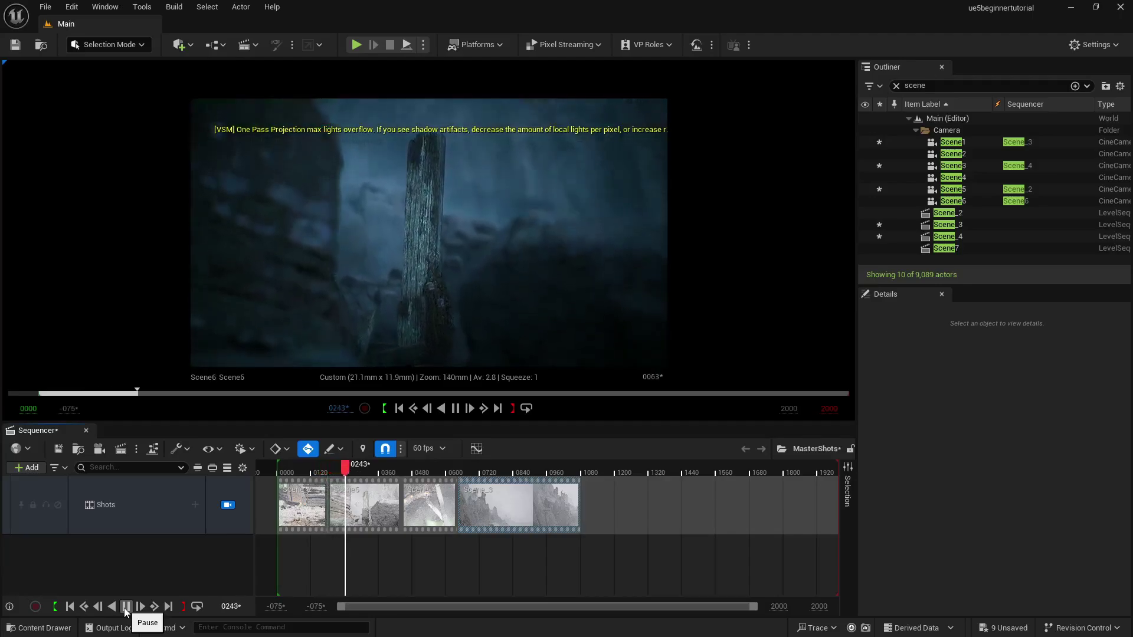
left_click(126, 607)
left_click_drag(355, 477, 335, 491)
left_click_drag(409, 497, 458, 497)
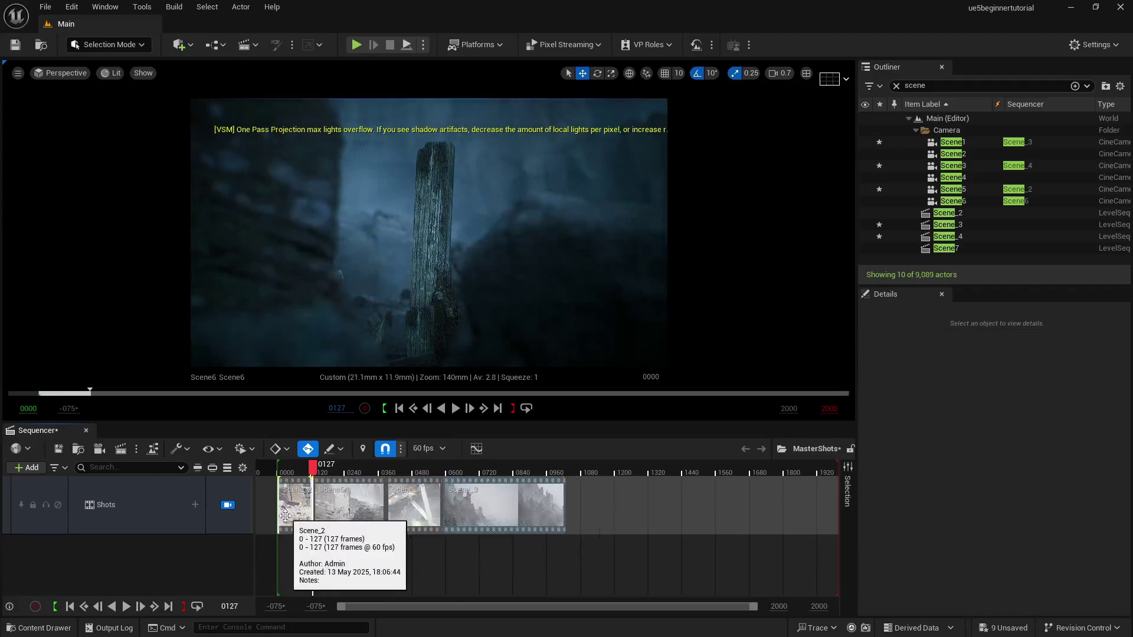
Replay the cut, shorten the Scene_4 and Scene6 shots, and close the gaps so the Scene_3 shot starts at frame 488
left_click(69, 607)
left_click(124, 608)
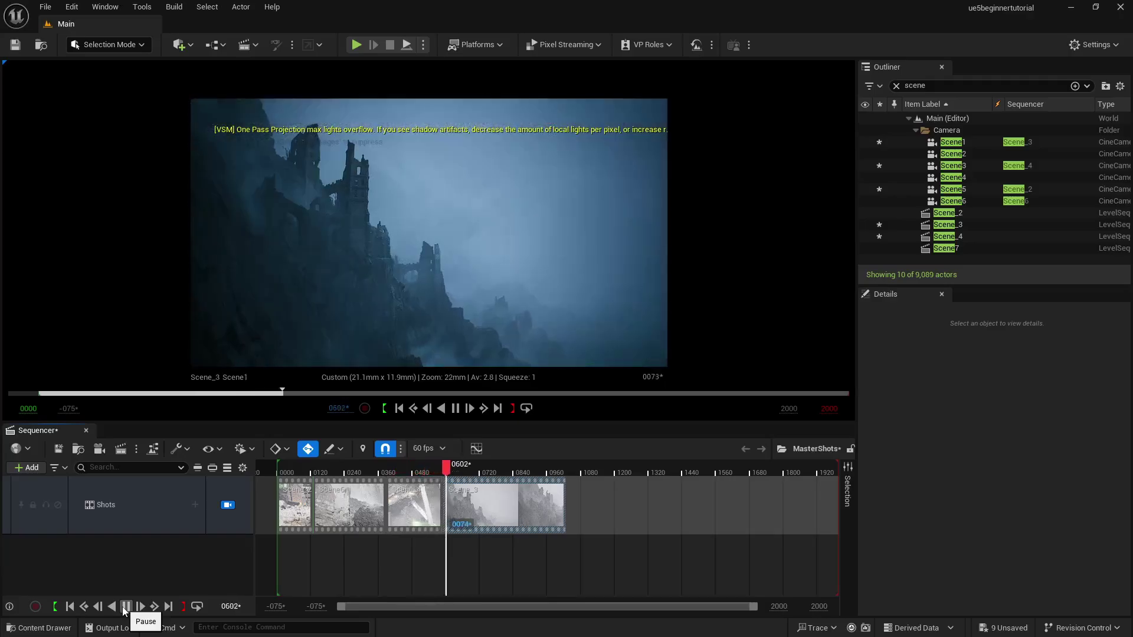
left_click(125, 608)
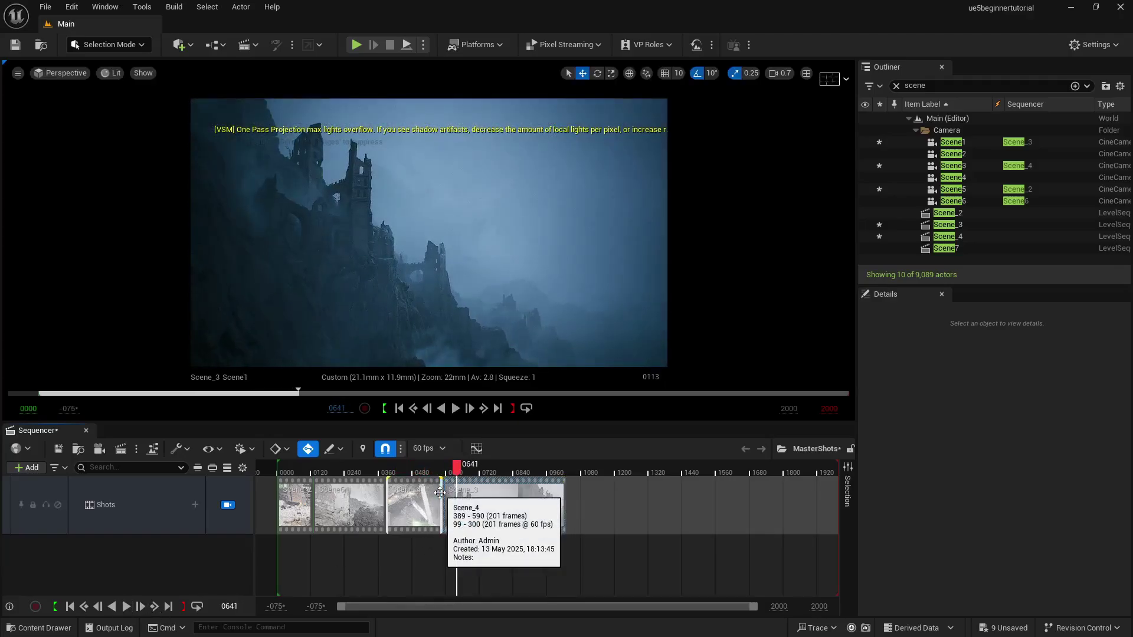
left_click_drag(429, 490, 458, 497)
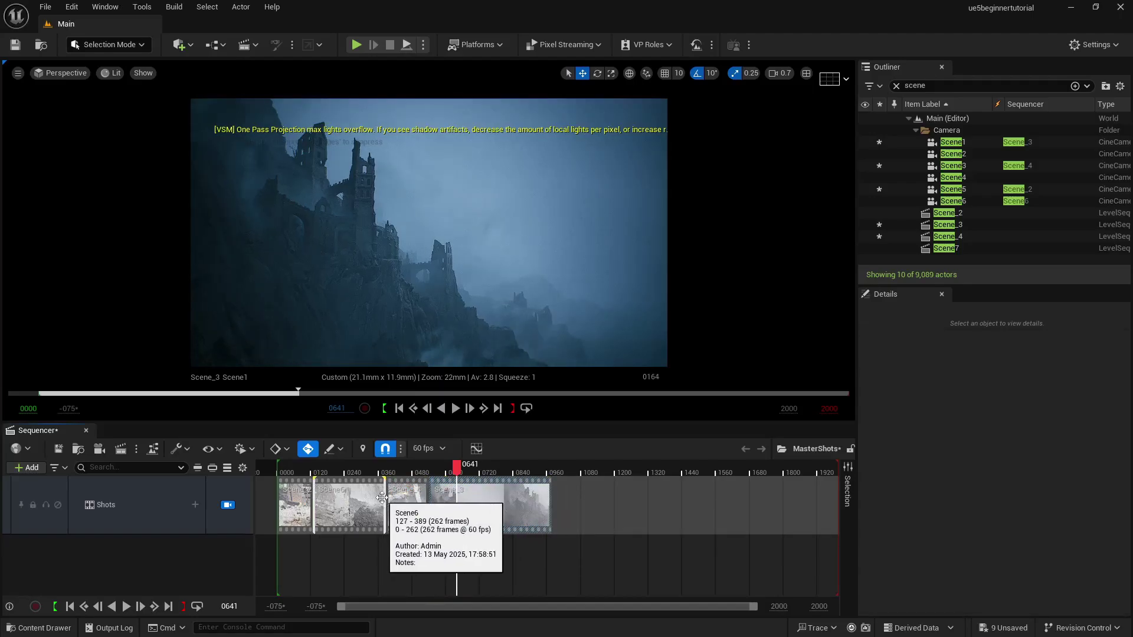
mouse_move(384, 500)
left_mouse_down()
mouse_move(368, 499)
mouse_move(394, 500)
left_mouse_up()
left_click_drag(468, 502, 455, 503)
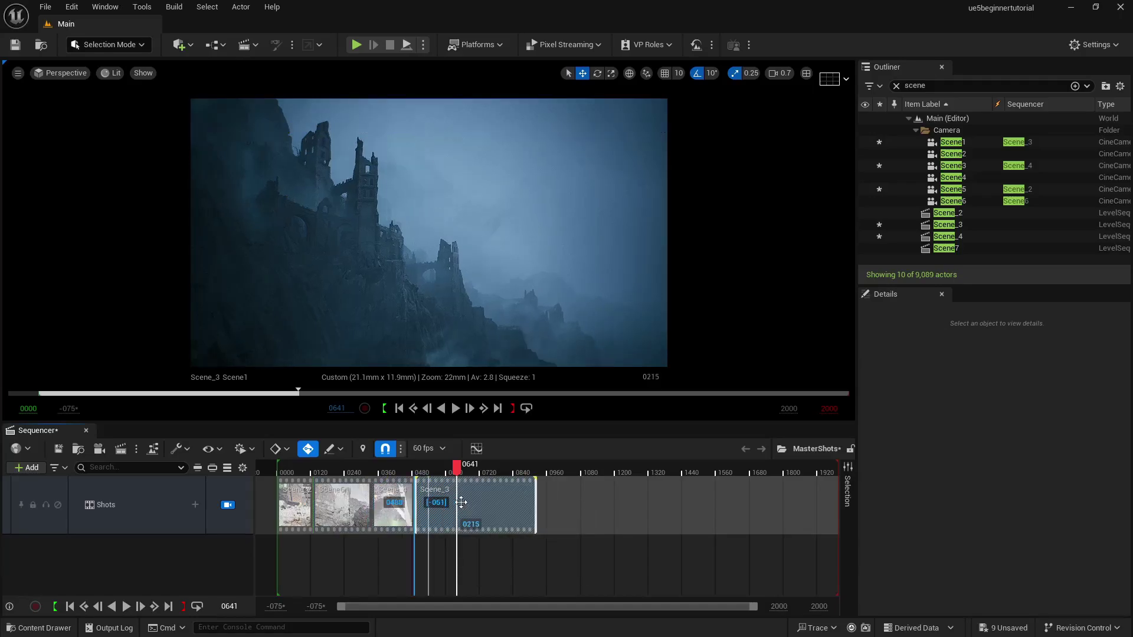
Trim the Scene_3 shot's end to frame 823 and place the playhead at frame 631
left_click_drag(536, 504, 506, 502)
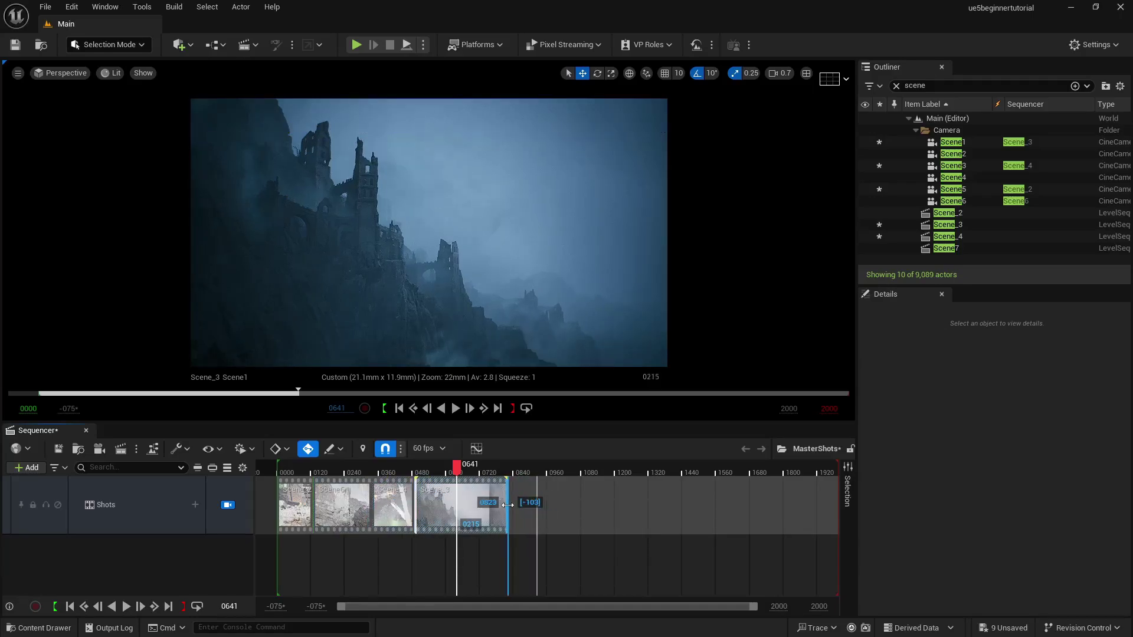
mouse_move(457, 472)
left_mouse_down()
mouse_move(442, 472)
mouse_move(454, 472)
left_mouse_up()
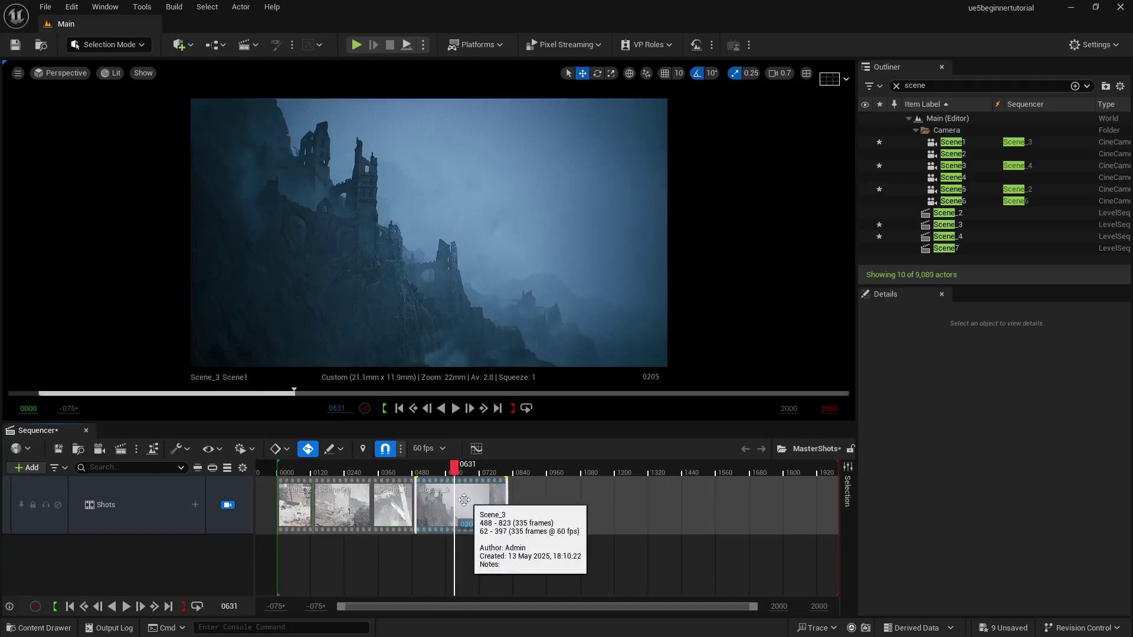
right_click(456, 497)
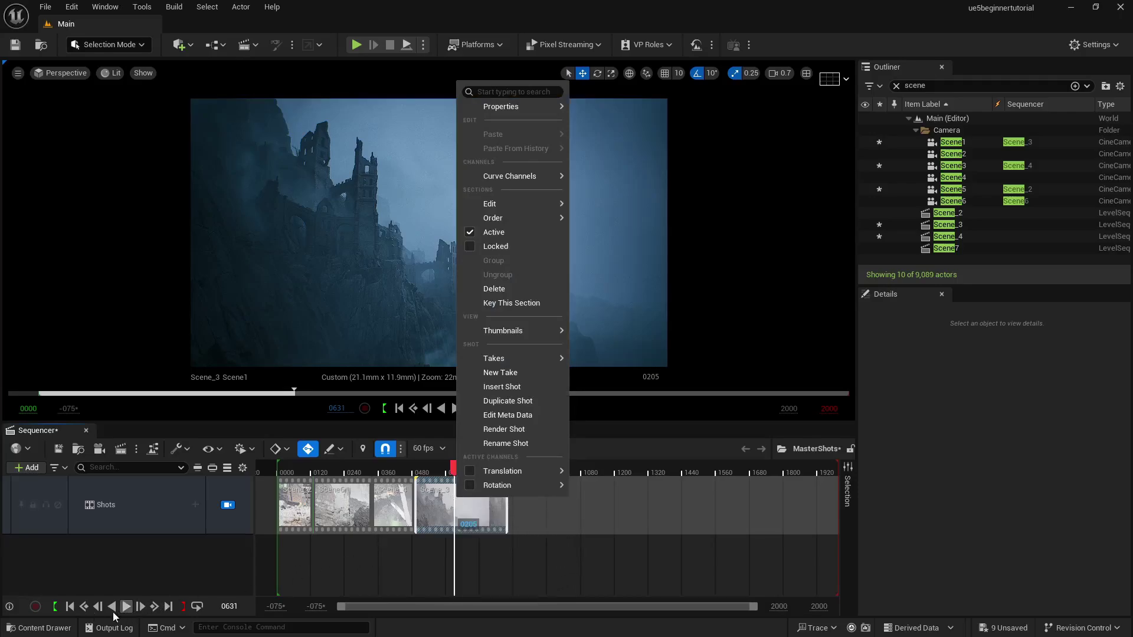
Play the cut from the start, trim the Scene_3 shot's start, and move the shot back to begin at frame 488
left_click(73, 610)
left_click(70, 608)
left_click(126, 607)
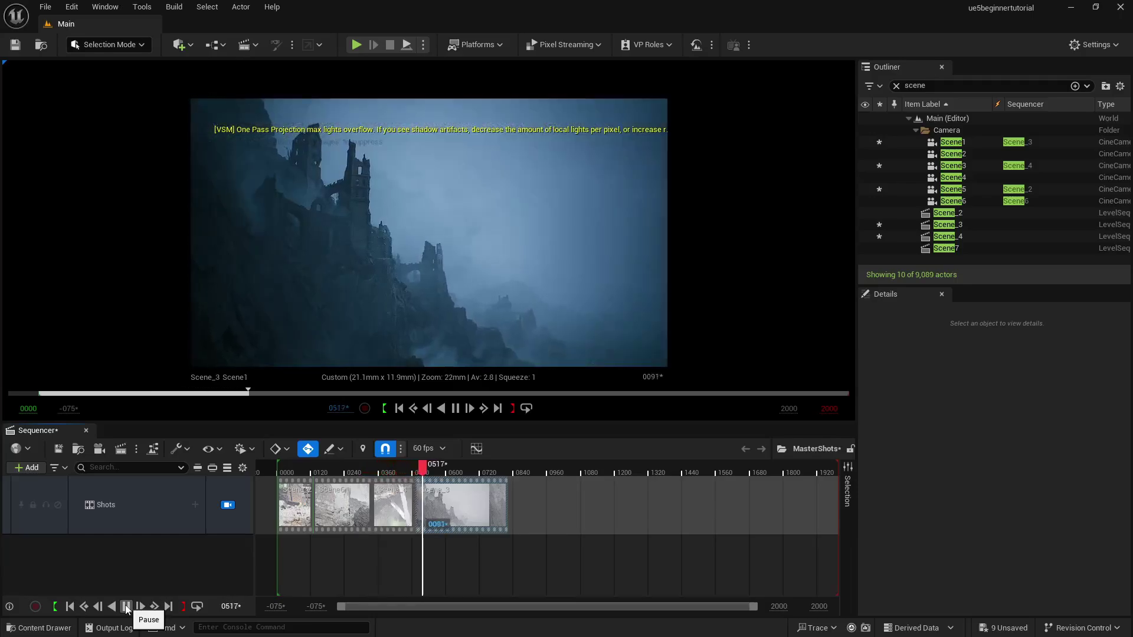
left_click(127, 607)
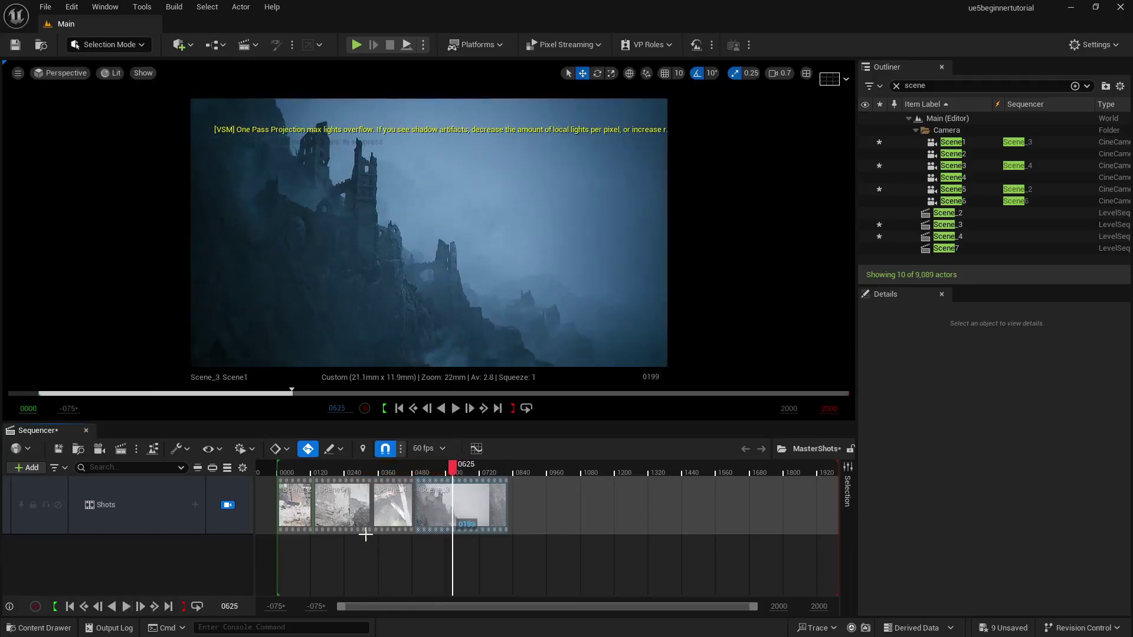
left_click_drag(411, 502, 438, 499)
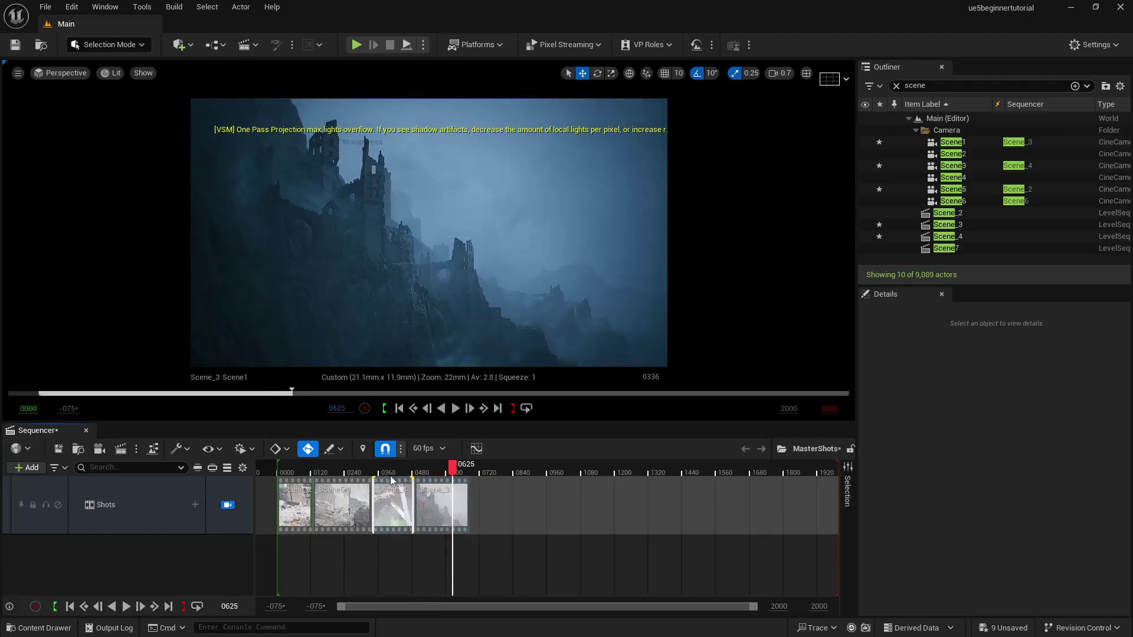
Play the cut from the Scene_4 shot past the end of the Scene_3 shot to check the timing
left_click(391, 473)
left_click(126, 607)
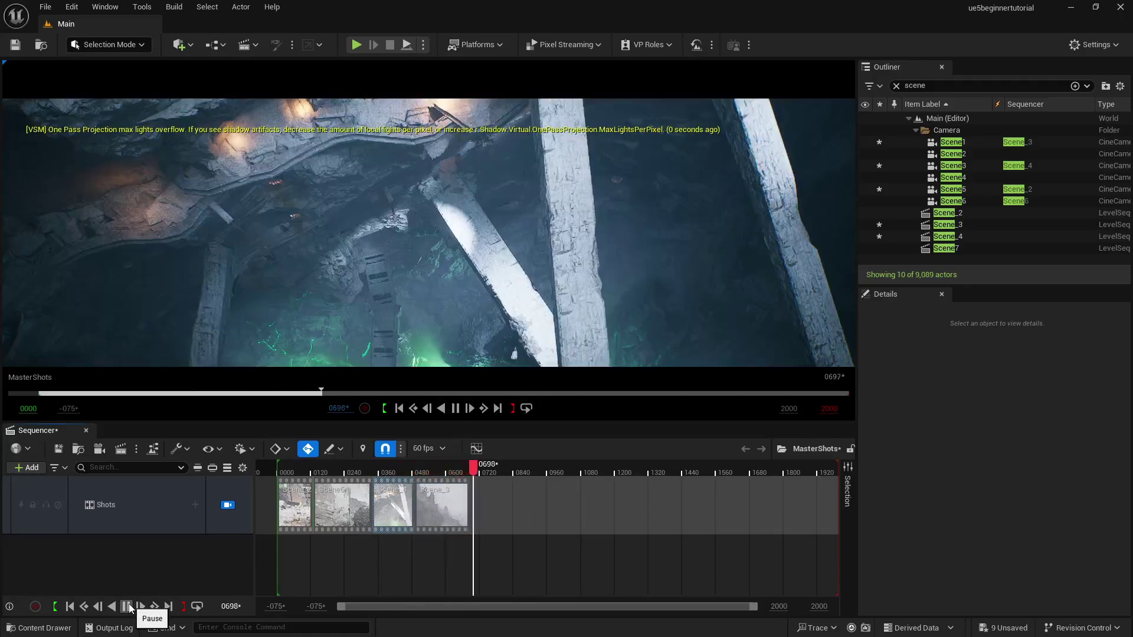
left_click(127, 607)
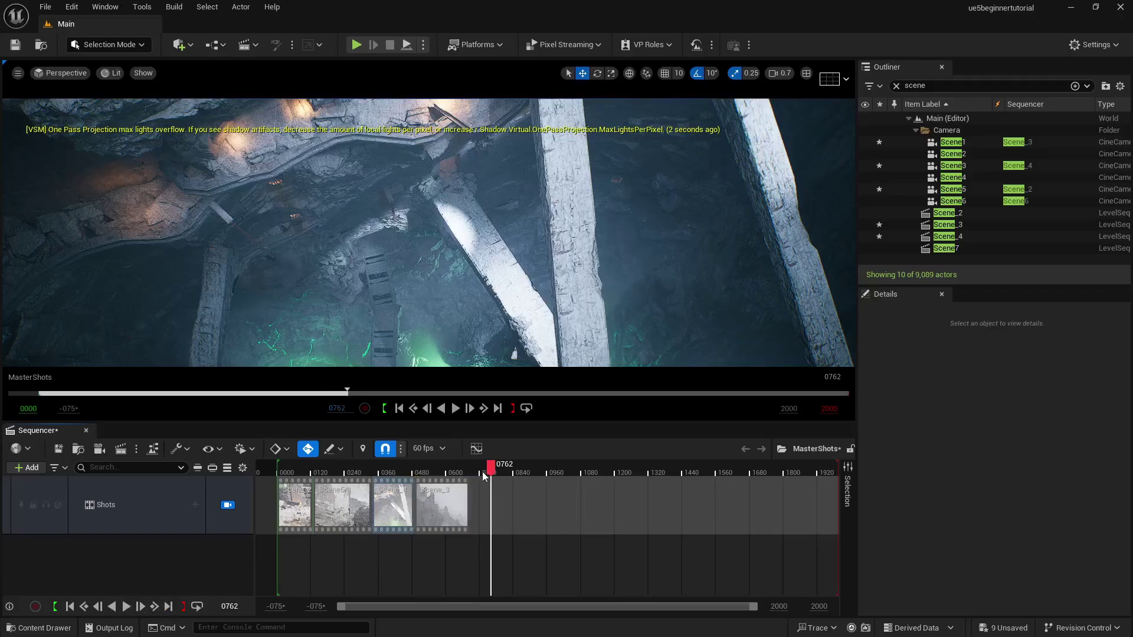
Jump the playhead through the shot boundaries to the last shot's end and set the sequence's playback end to frame 686
left_click(153, 607)
left_click(153, 607)
left_click(153, 608)
left_click(152, 607)
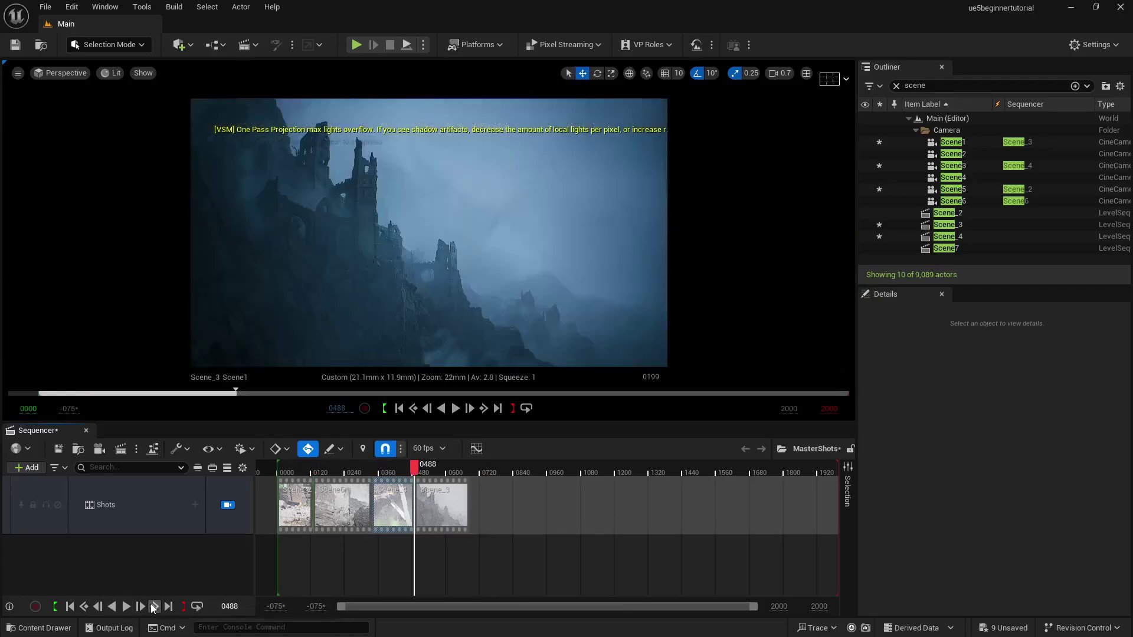
left_click(152, 607)
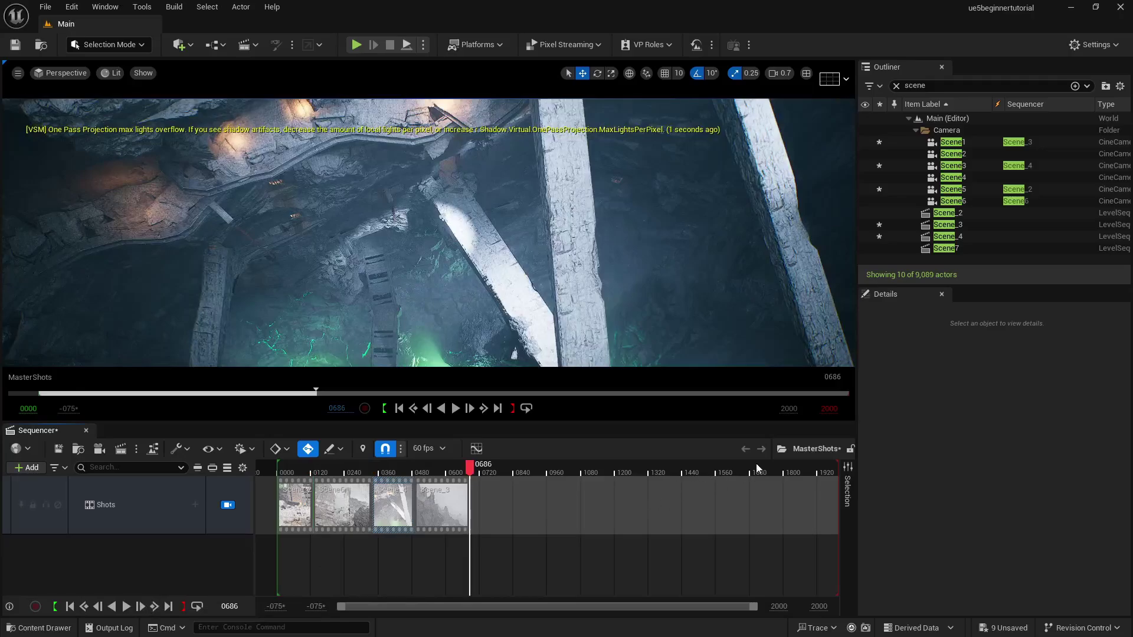
left_click(839, 410)
type("686")
key("Return")
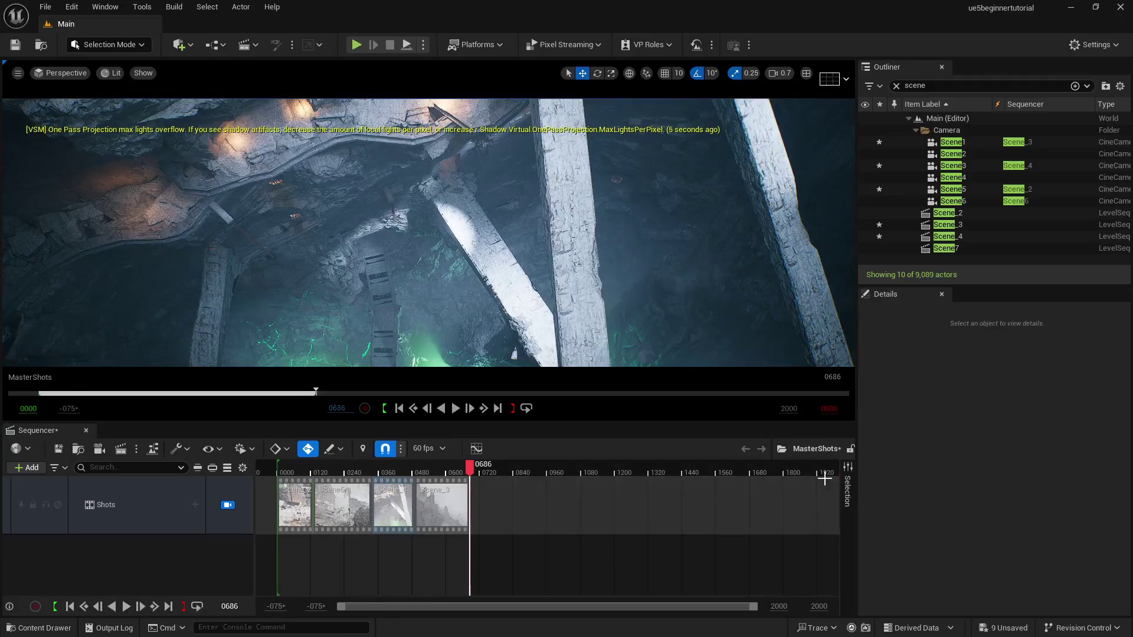
Set the view range end and working range end to frame 686, and return the playhead to the sequence's start
left_click(780, 606)
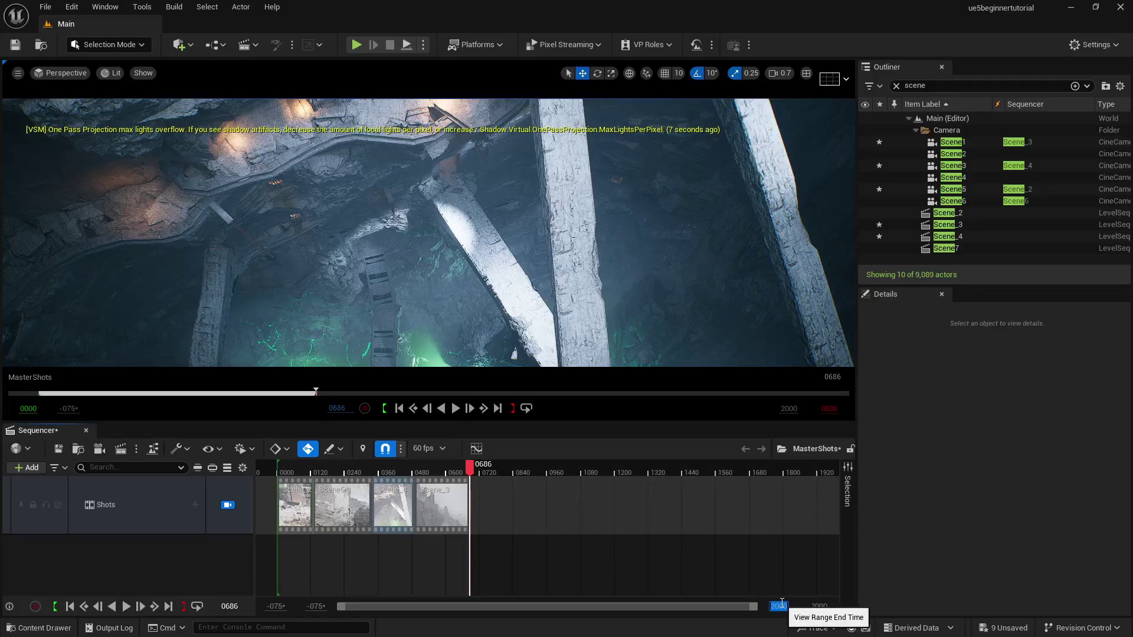
type("686")
key("Return")
left_click(823, 606)
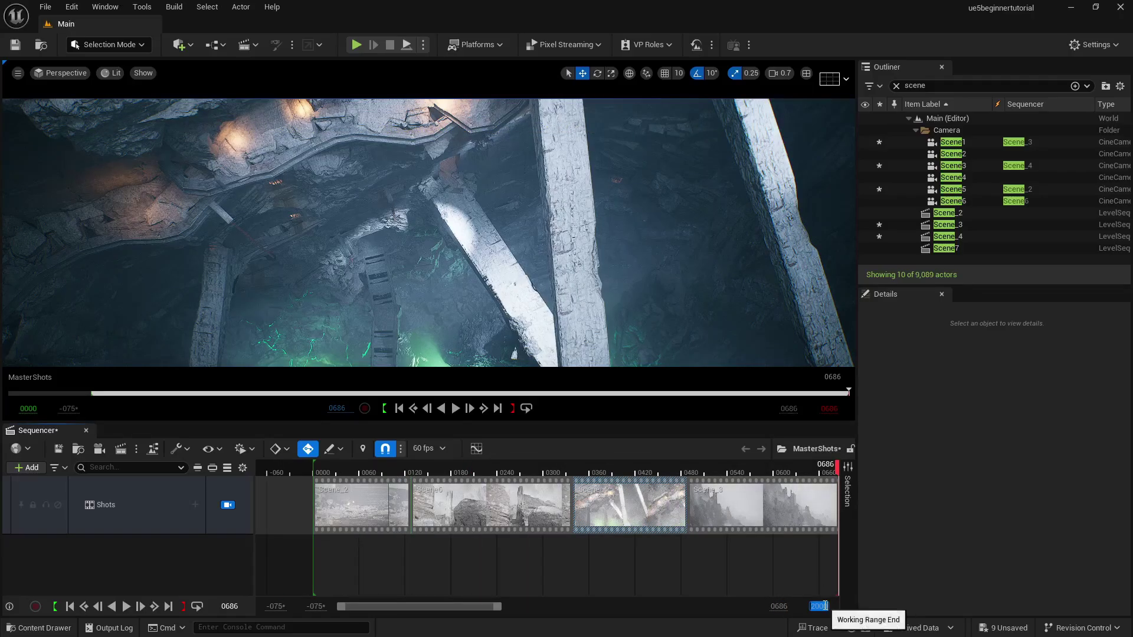
type("686")
key("Return")
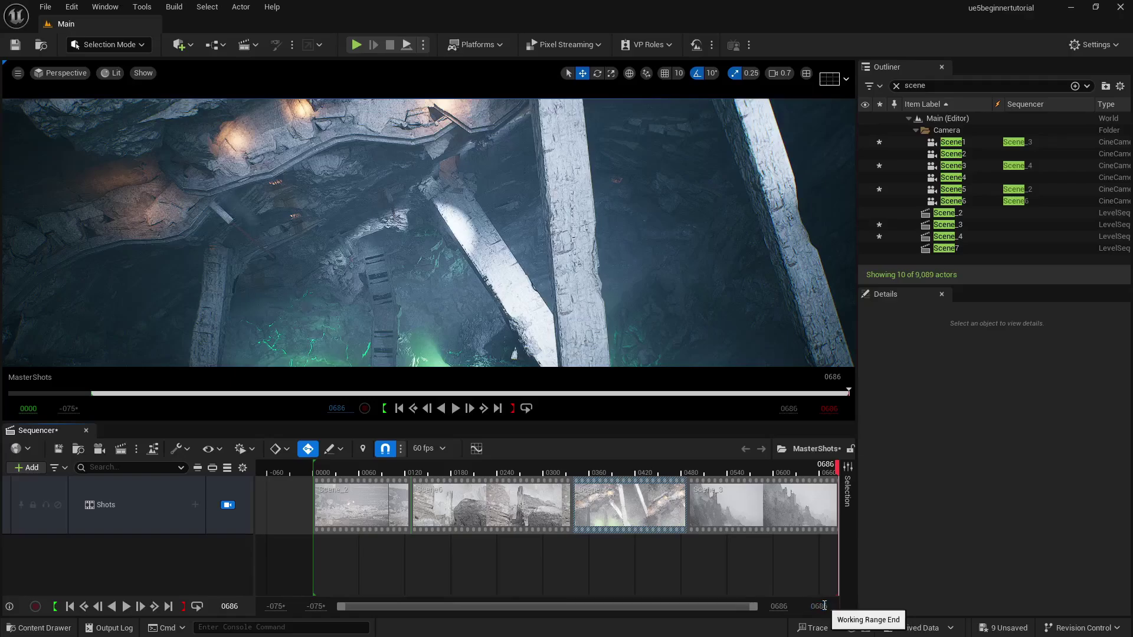
left_click(69, 607)
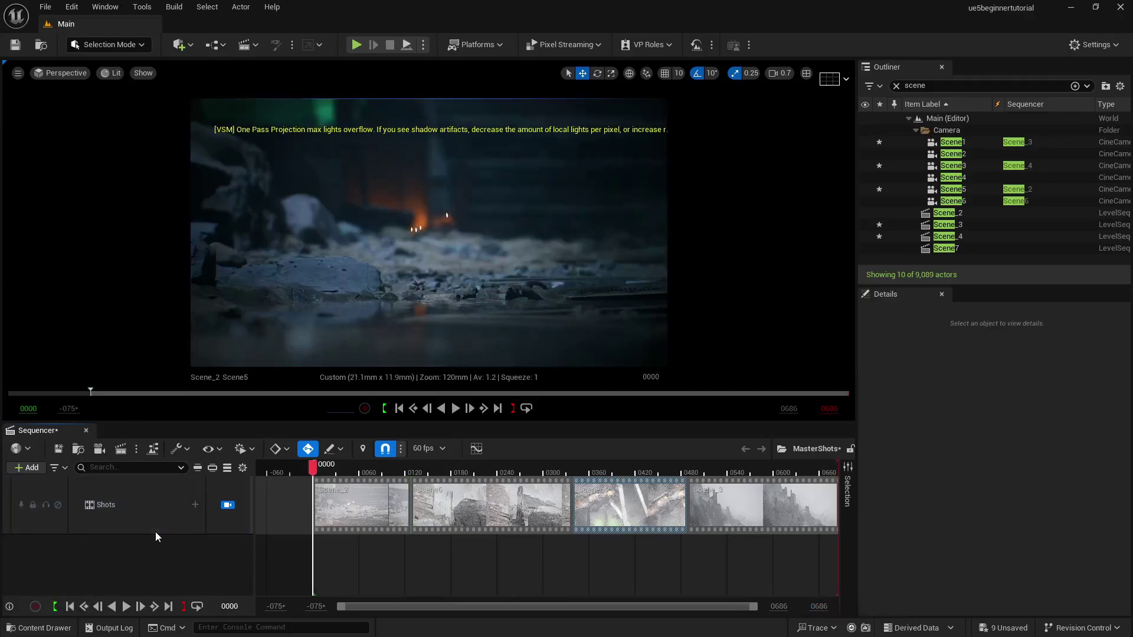